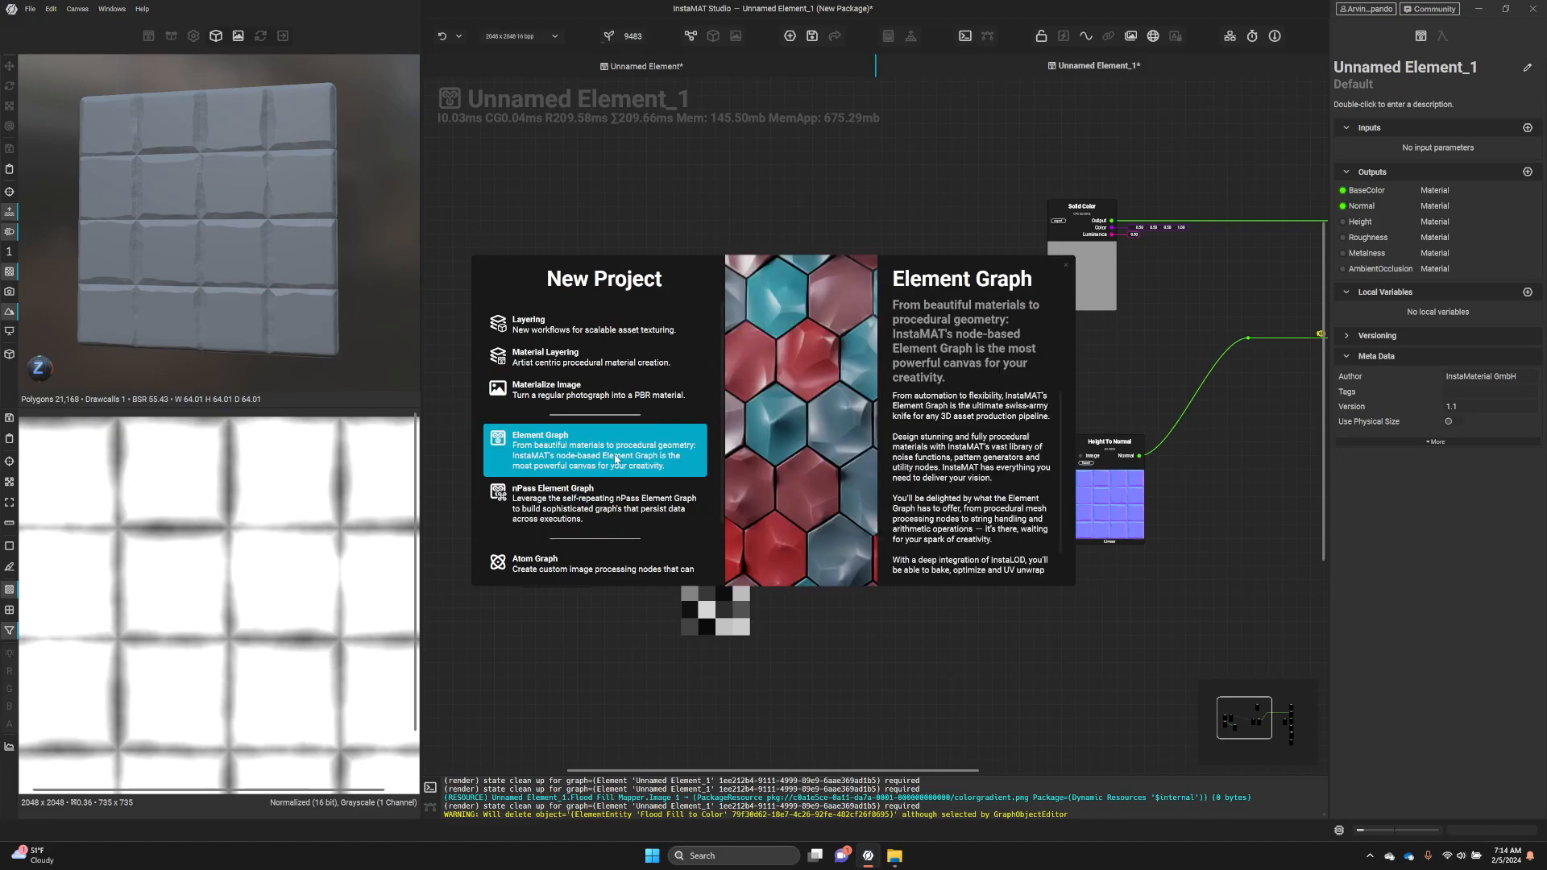
# - Create an Element Graph project from the PBR template and delete all of its nodes except the Set output nodes
pyautogui.click(617, 459)
pyautogui.click(616, 461)
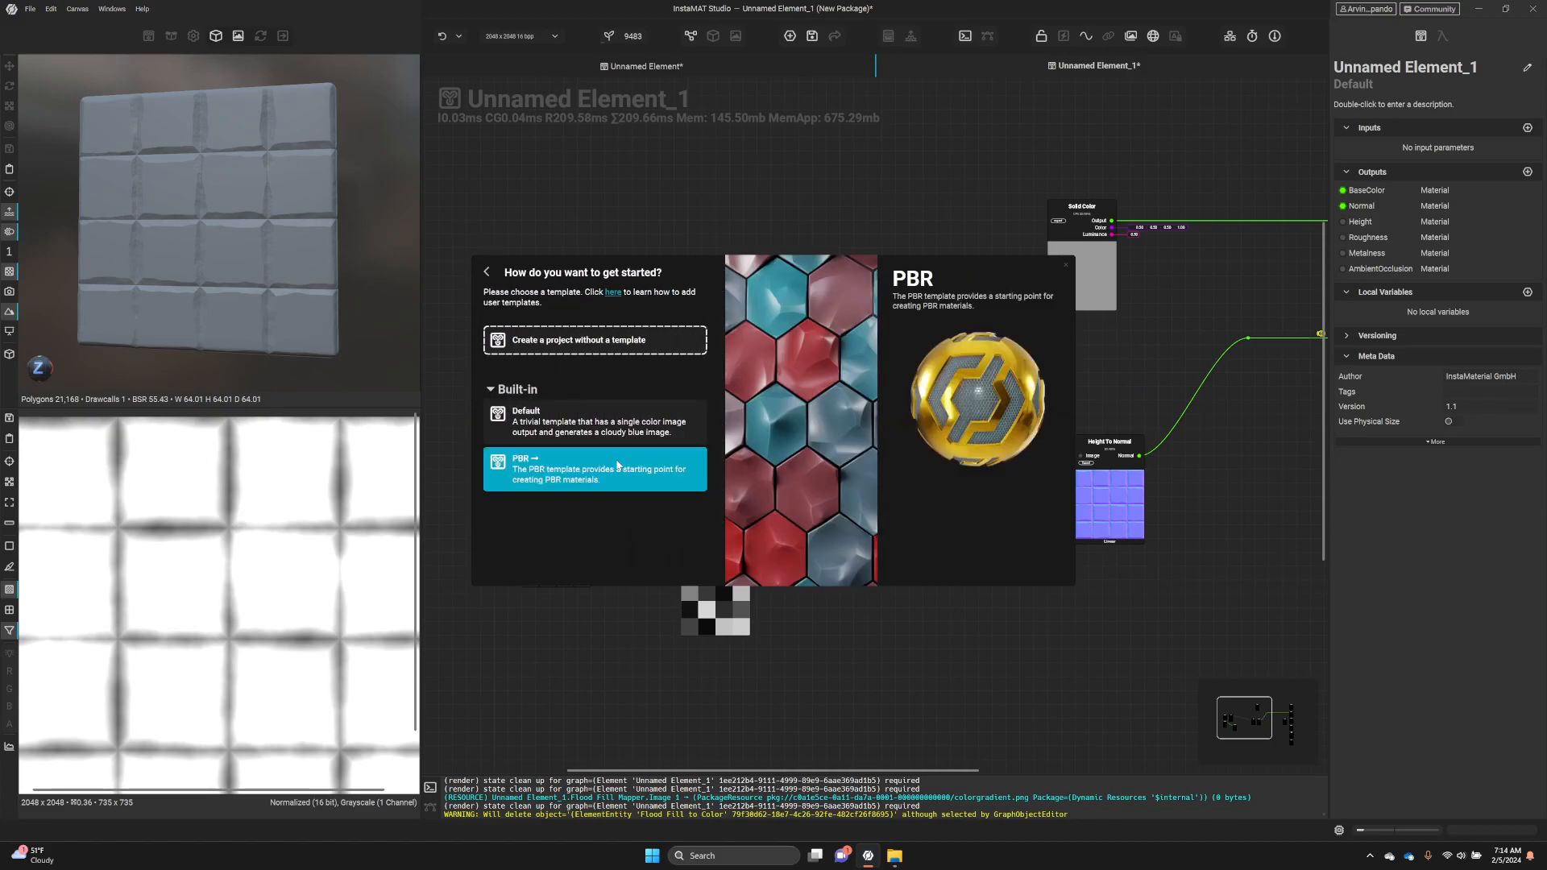
pyautogui.click(565, 484)
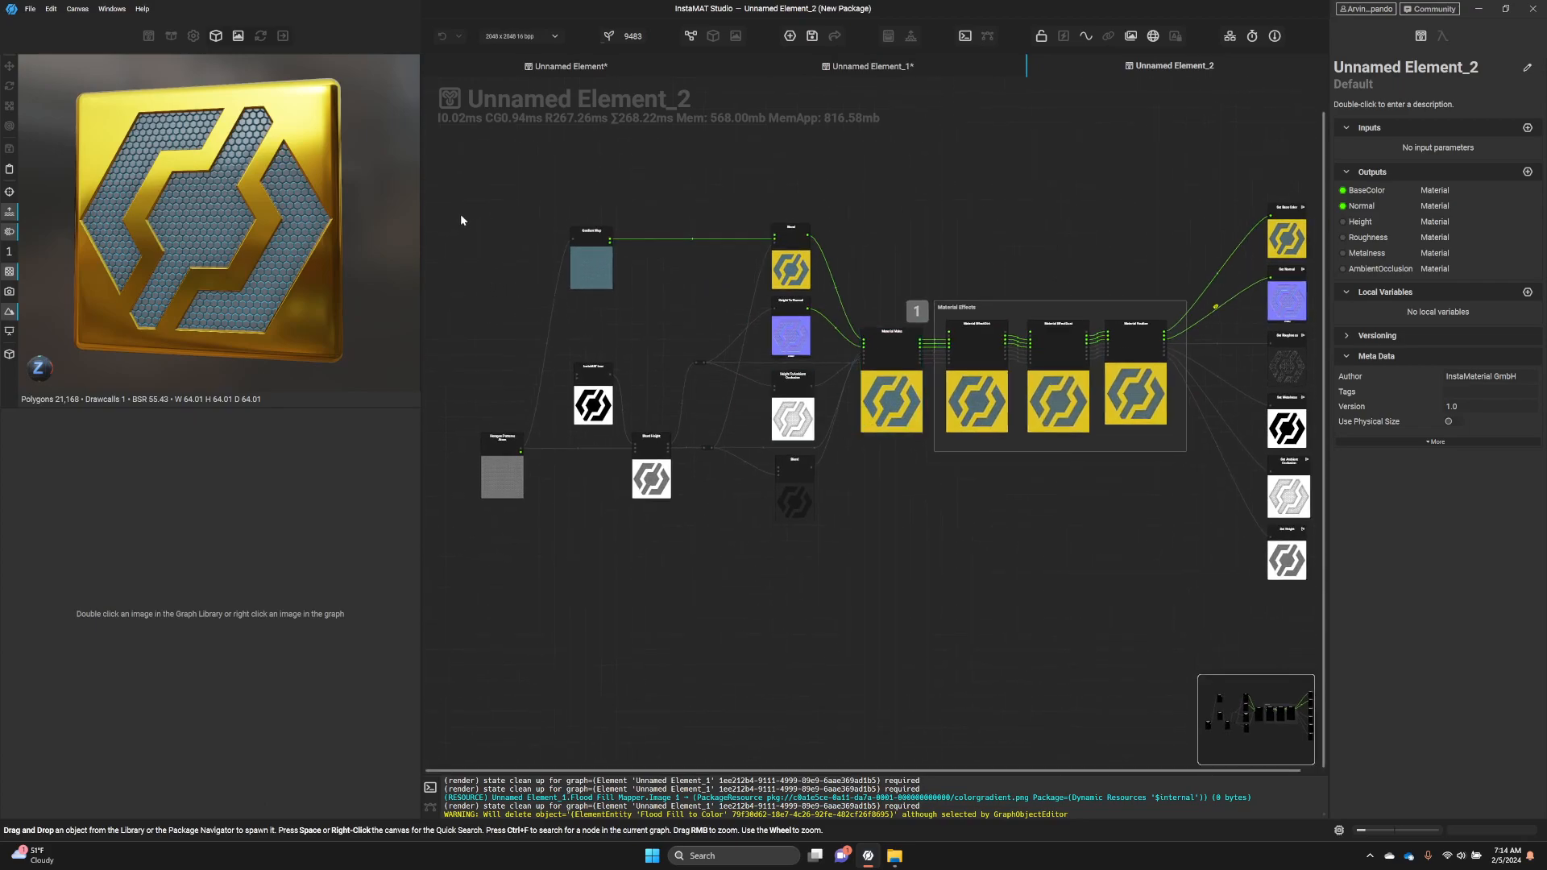
pyautogui.moveTo(457, 211); pyautogui.dragTo(1145, 584)
pyautogui.press('Delete')
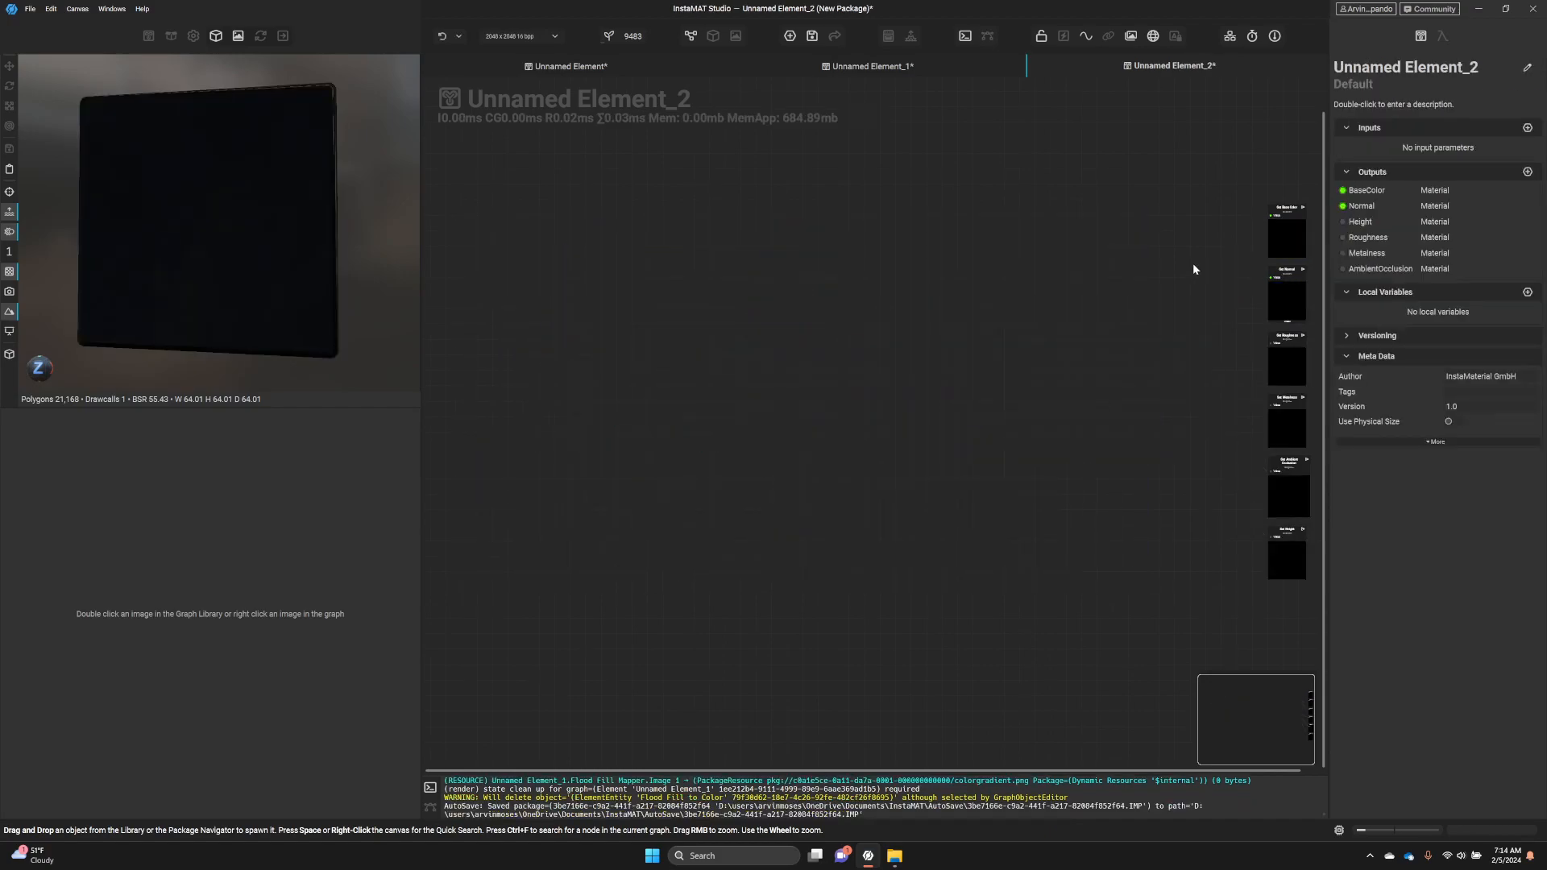
# - Add a Solid Color node, connect its output to the Set Base Color value, and place it beside that node
pyautogui.moveTo(1194, 264); pyautogui.dragTo(1012, 414, button='middle')
pyautogui.scroll(3, 1012, 414)
pyautogui.scroll(3, 911, 510)
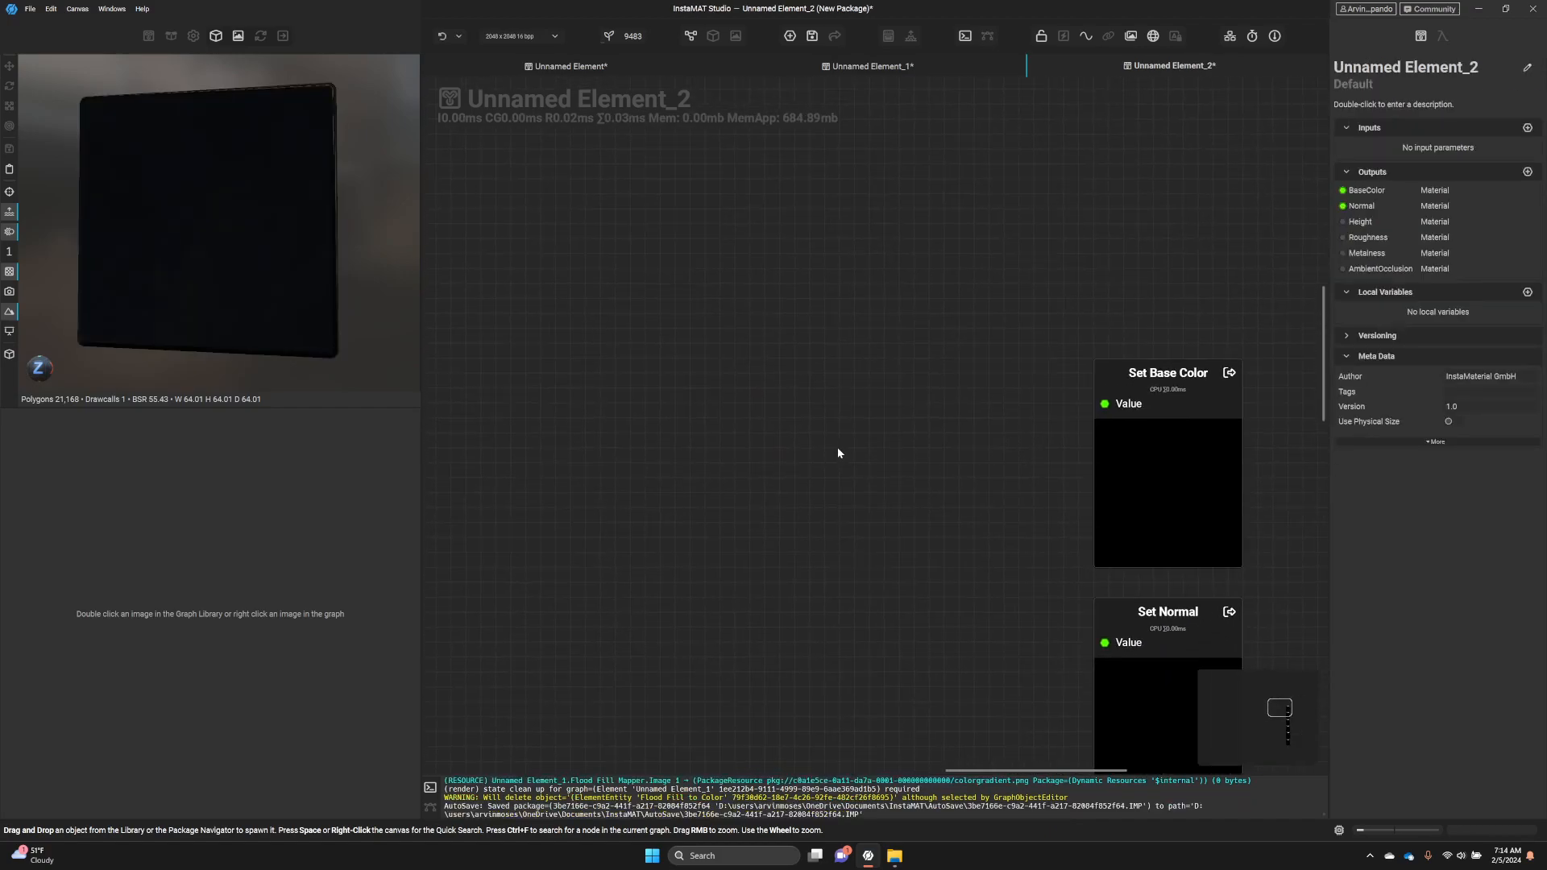
pyautogui.press('space')
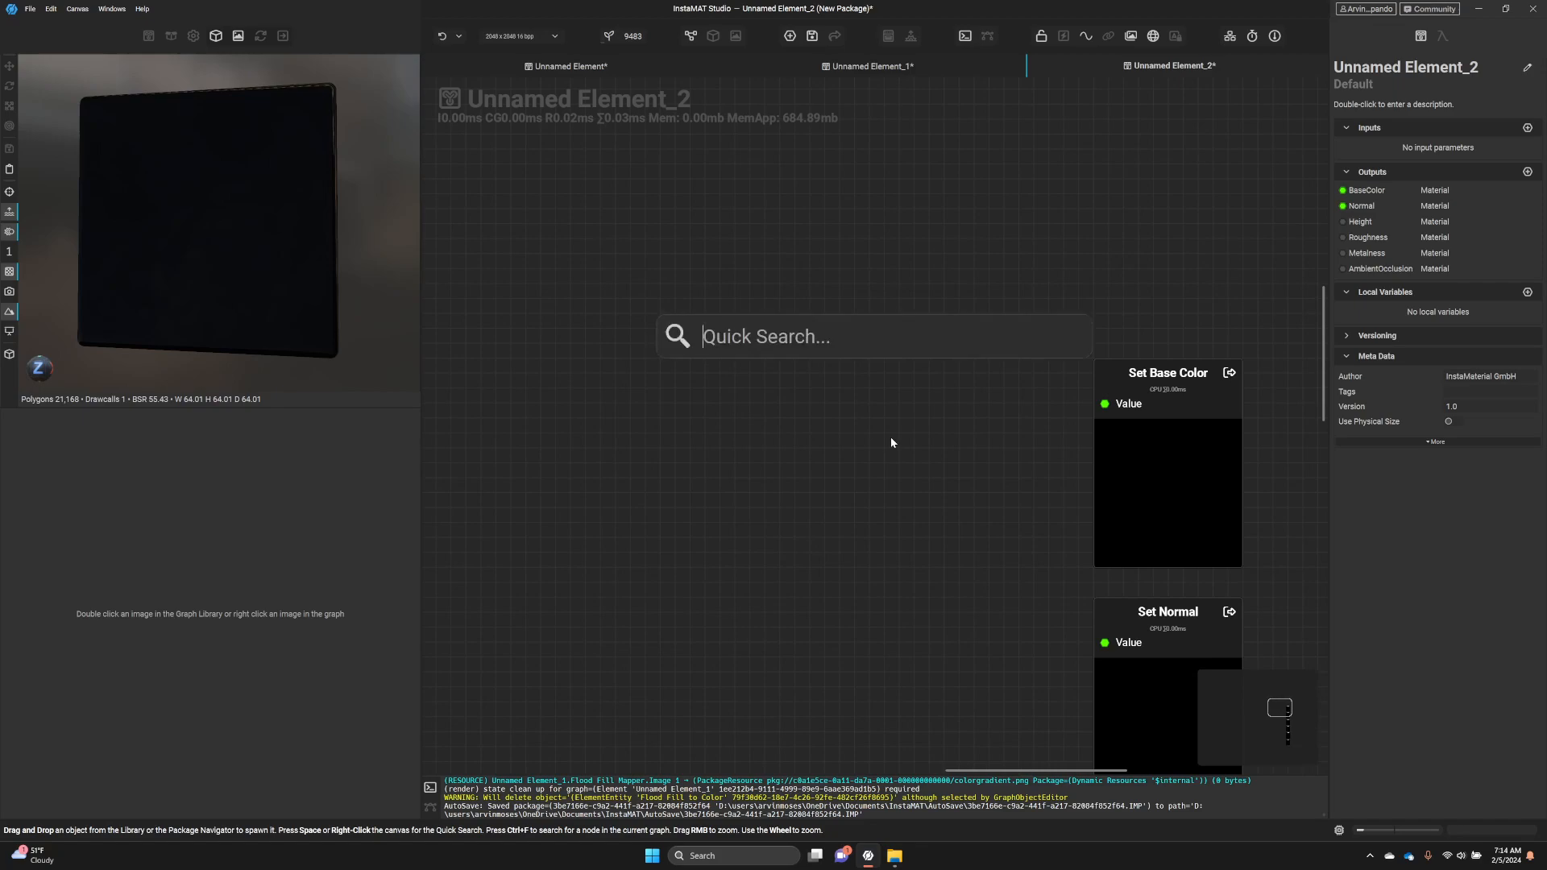
pyautogui.write('solid col')
pyautogui.press('Return')
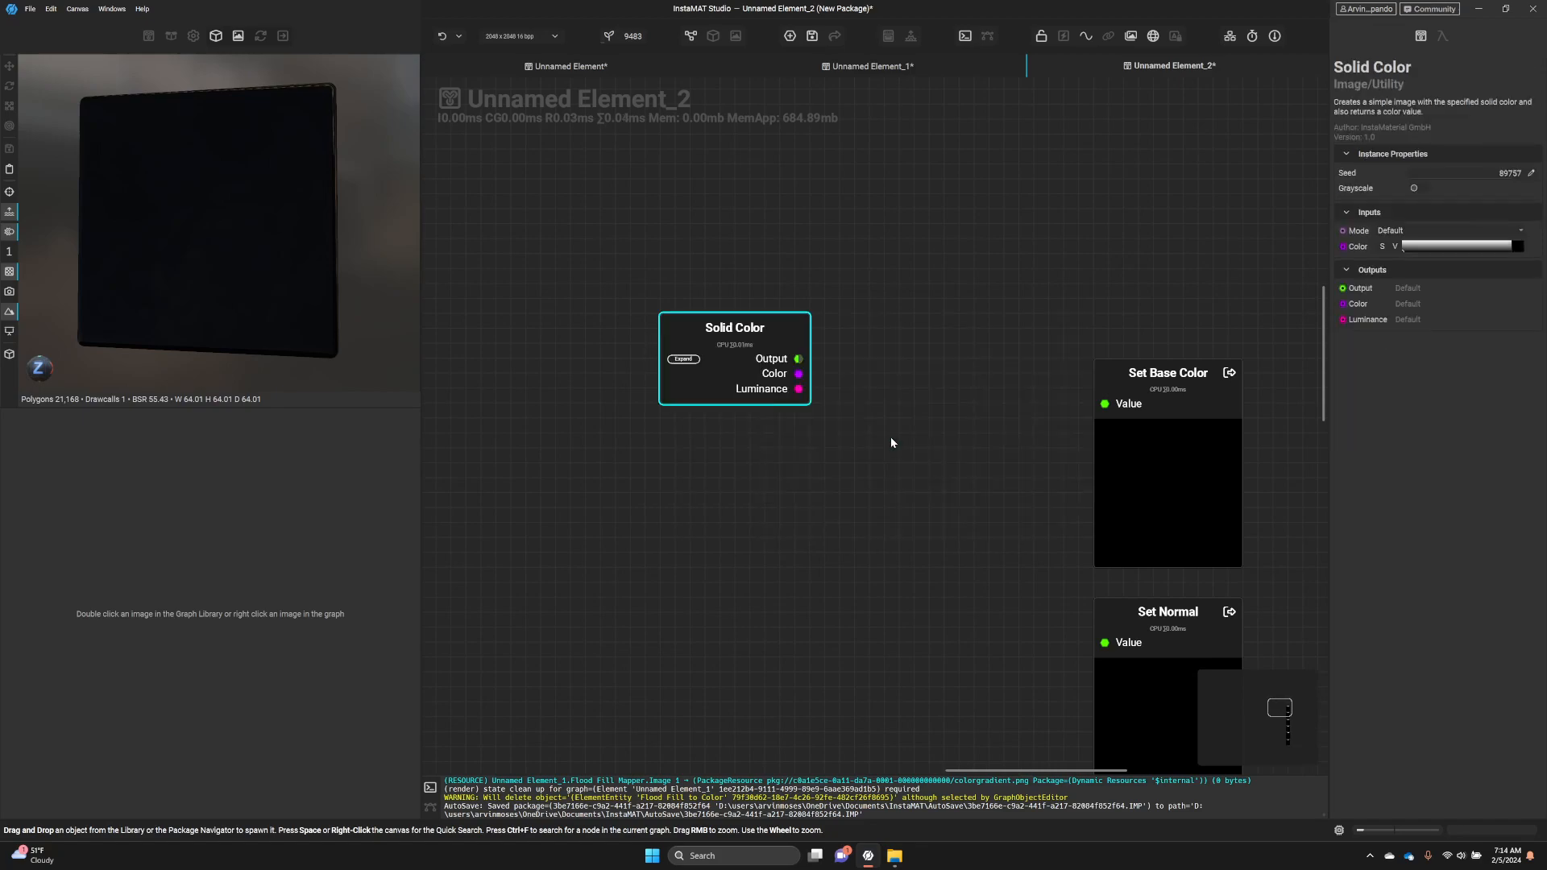
pyautogui.moveTo(800, 359); pyautogui.dragTo(1105, 403)
pyautogui.moveTo(774, 453); pyautogui.dragTo(906, 444)
# - Duplicate the Solid Color node beside Set Roughness, make the copy grayscale, and connect its output to Set Roughness
pyautogui.moveTo(791, 560); pyautogui.dragTo(833, 431, button='middle')
pyautogui.scroll(-3, 849, 438)
pyautogui.moveTo(944, 542); pyautogui.dragTo(924, 417, button='middle')
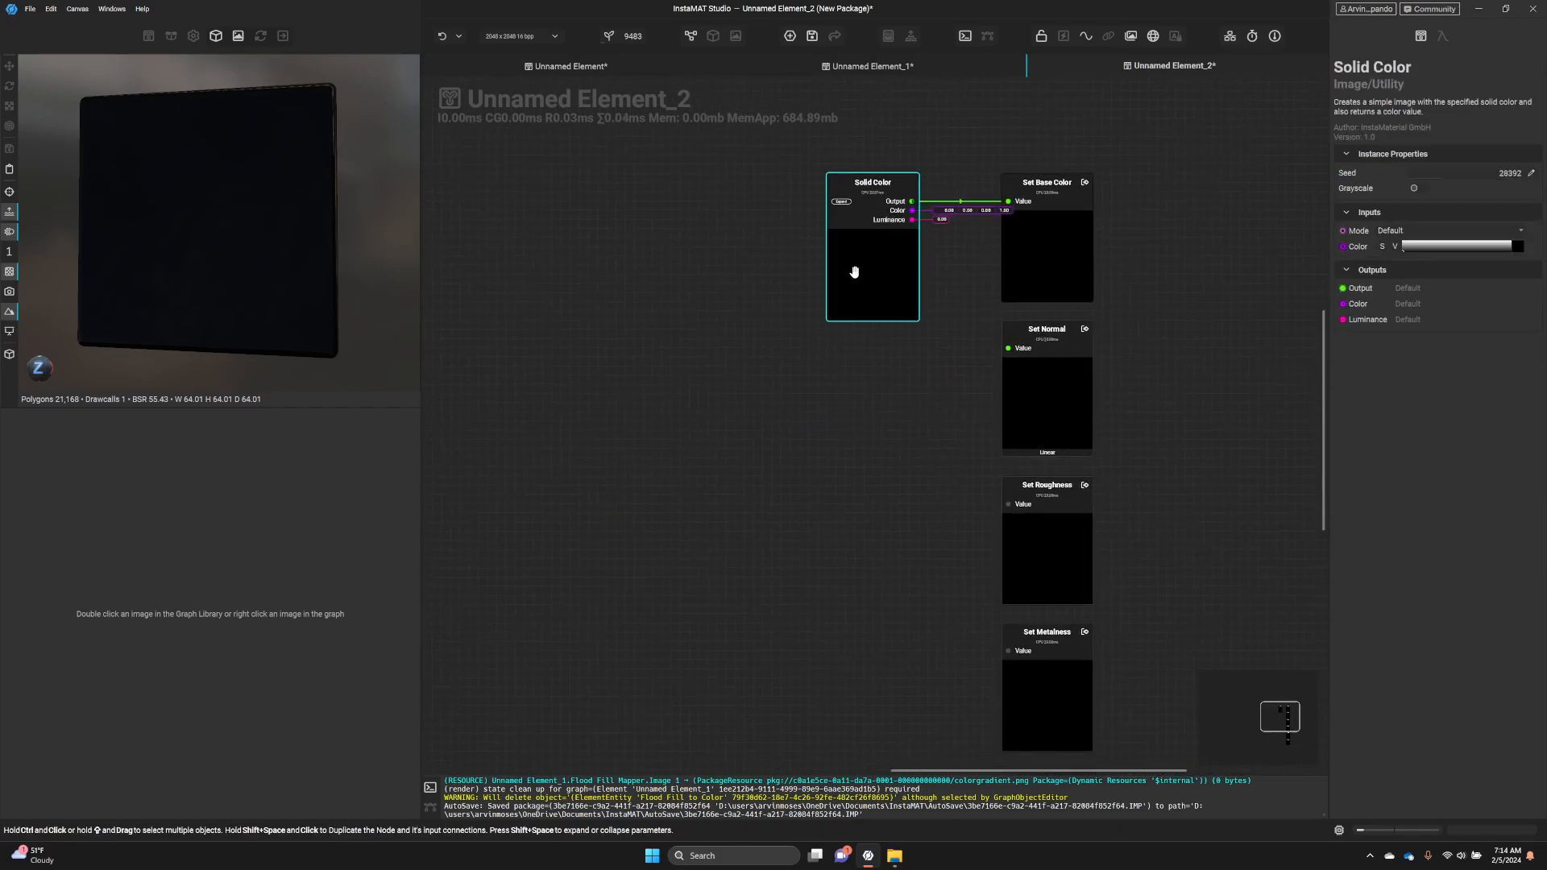
pyautogui.keyDown('shift'); pyautogui.moveTo(869, 263); pyautogui.dragTo(872, 592); pyautogui.keyUp('shift')
pyautogui.click(1414, 188)
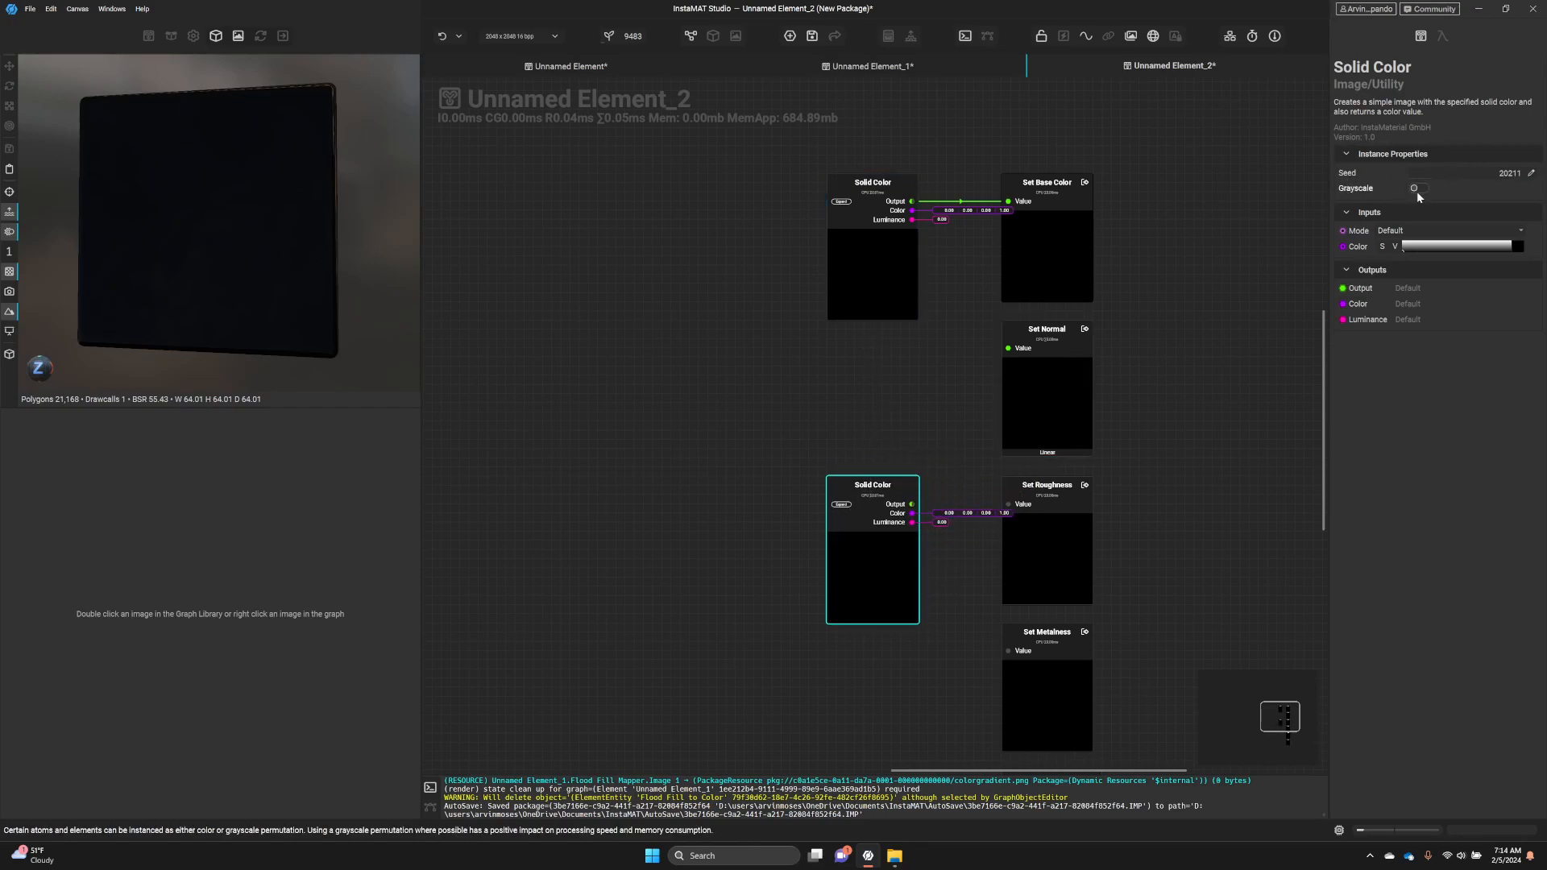
pyautogui.moveTo(911, 504); pyautogui.dragTo(1047, 505)
# - Set the luminance of the Solid Color node feeding Set Roughness to 0.80
pyautogui.click(852, 561)
pyautogui.moveTo(1439, 248); pyautogui.dragTo(1466, 253)
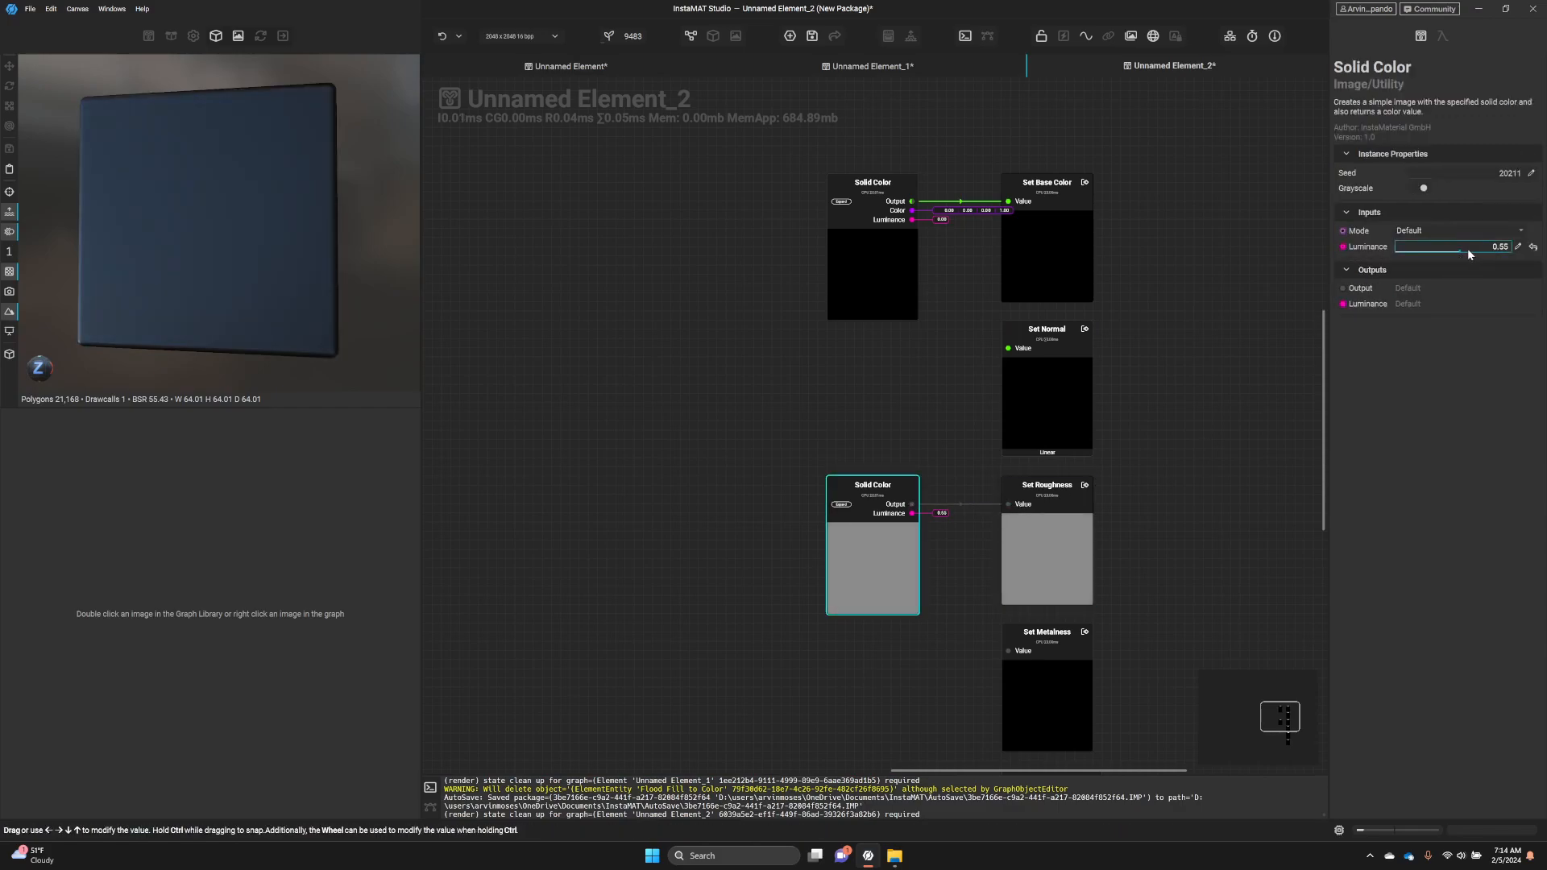
pyautogui.doubleClick(1467, 248)
pyautogui.write('0')
pyautogui.press('Return')
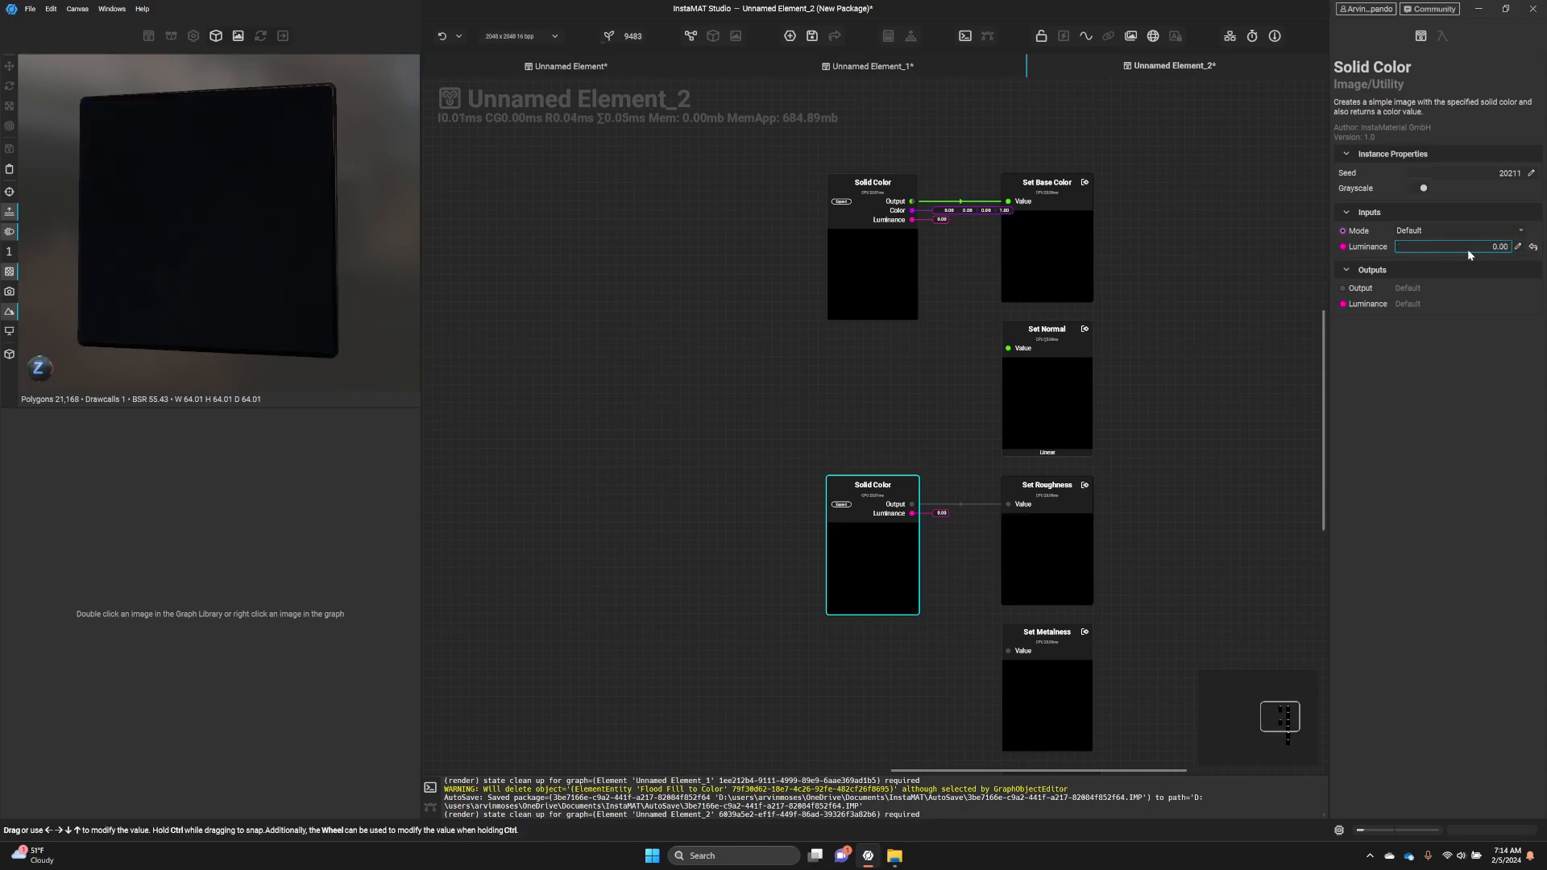
pyautogui.doubleClick(1467, 250)
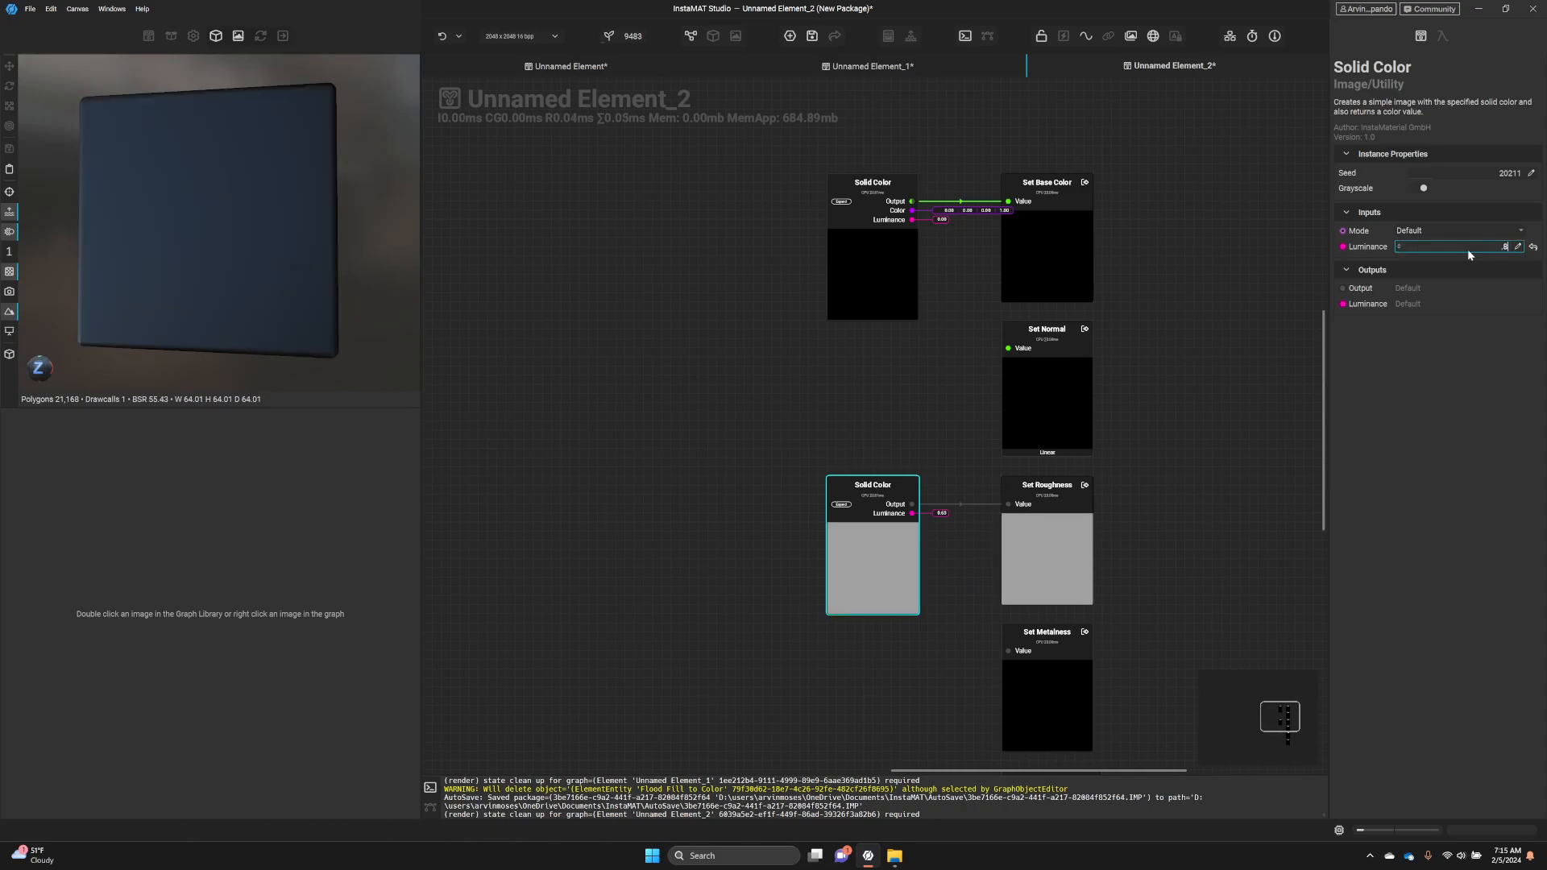
pyautogui.press('Return')
# - Set the Solid Color node feeding Set Base Color to a mid grey of about 0.39 in red, green and blue
pyautogui.click(885, 282)
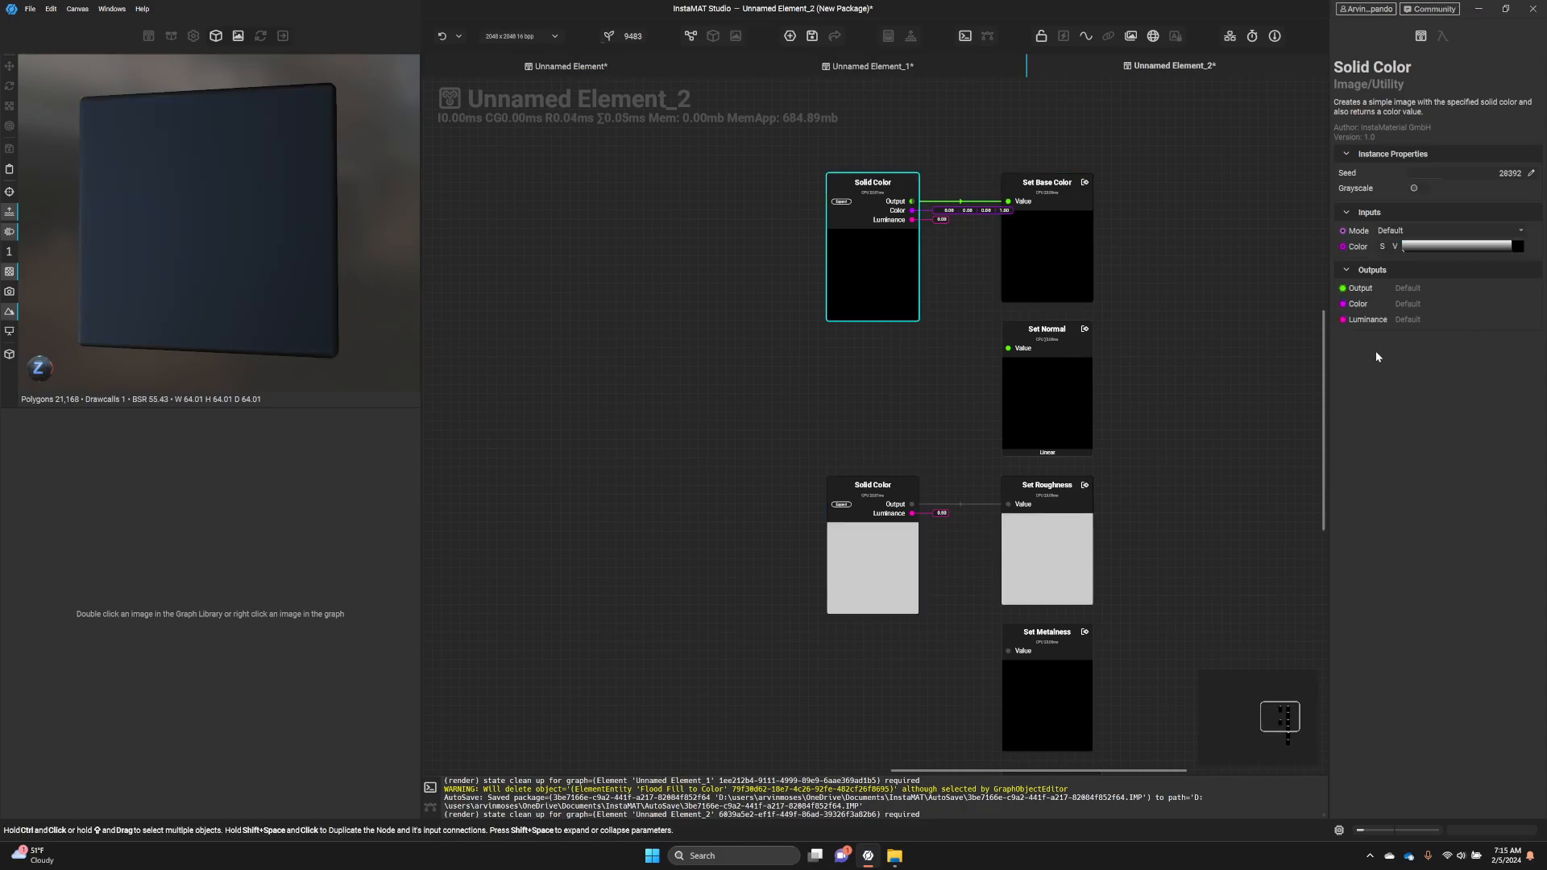
pyautogui.scroll(2, 880, 253)
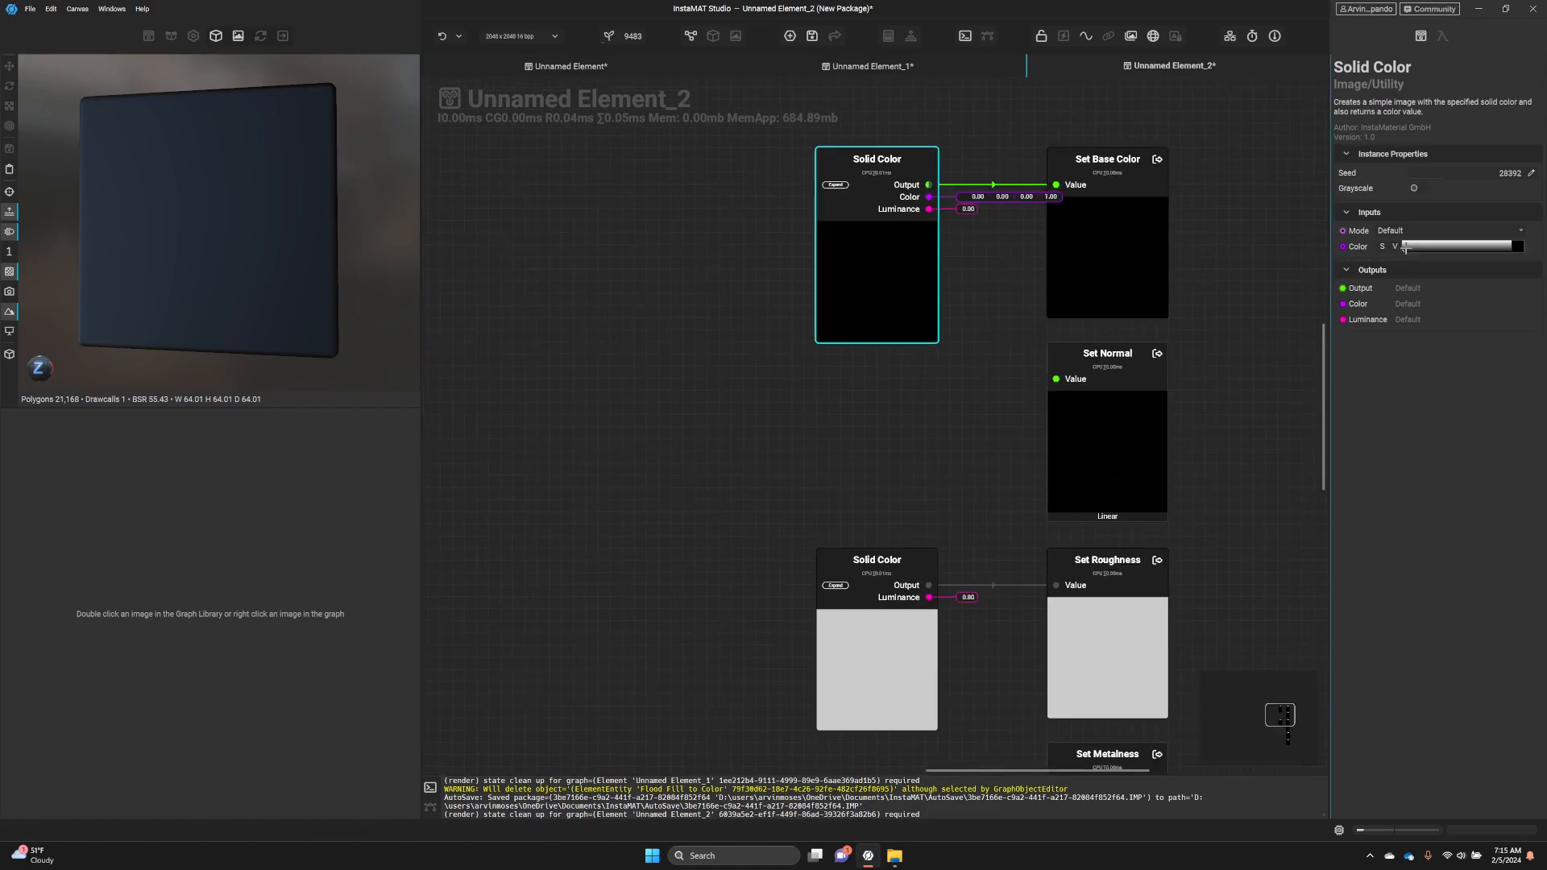
pyautogui.click(1520, 242)
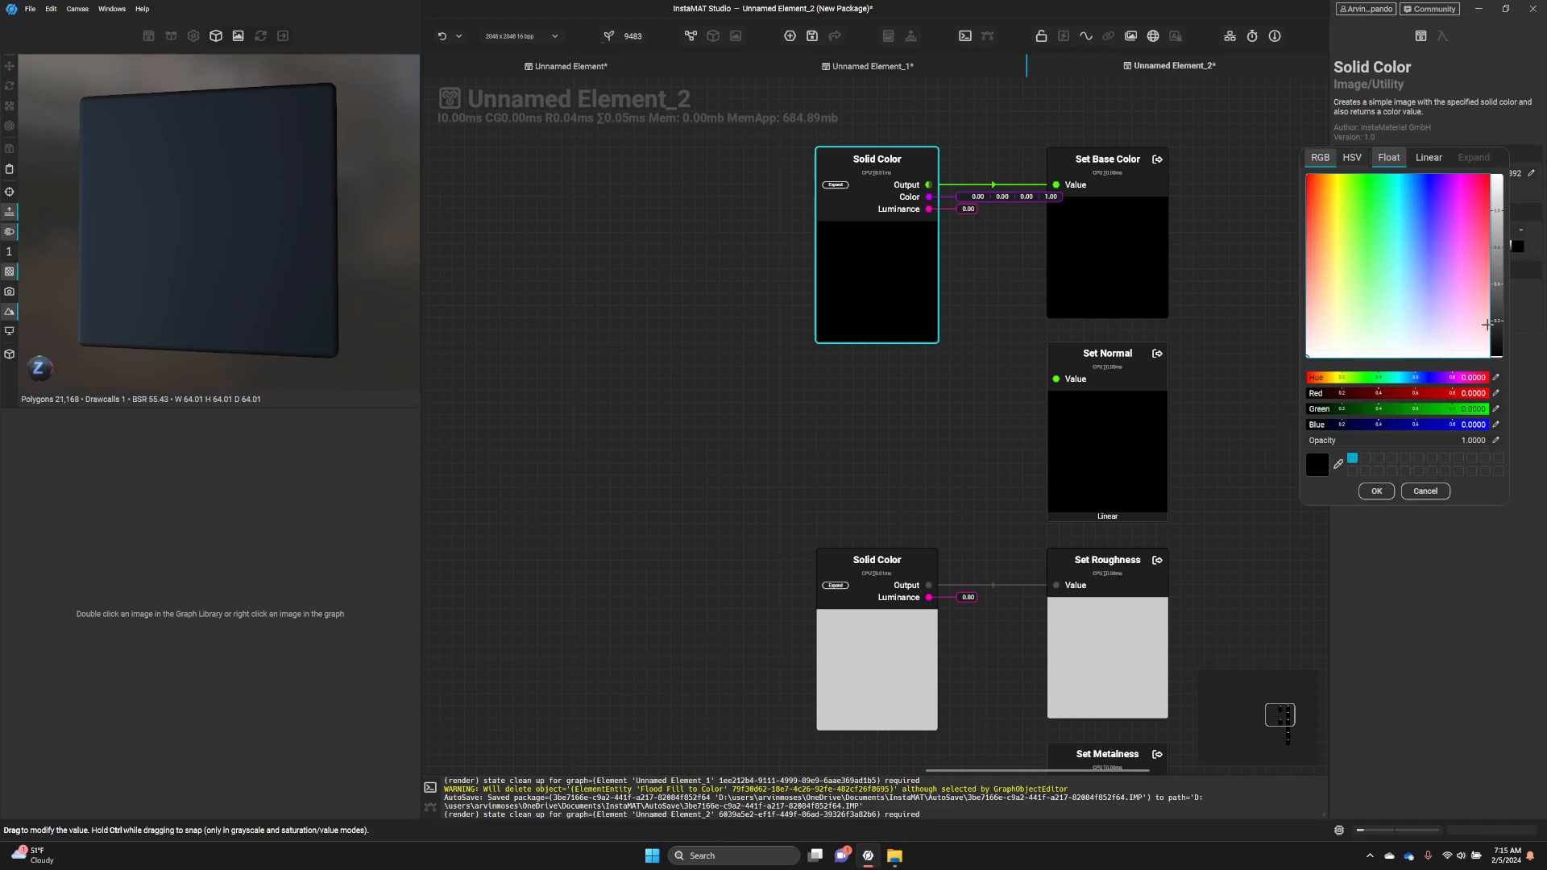
pyautogui.moveTo(1496, 329); pyautogui.dragTo(1497, 286)
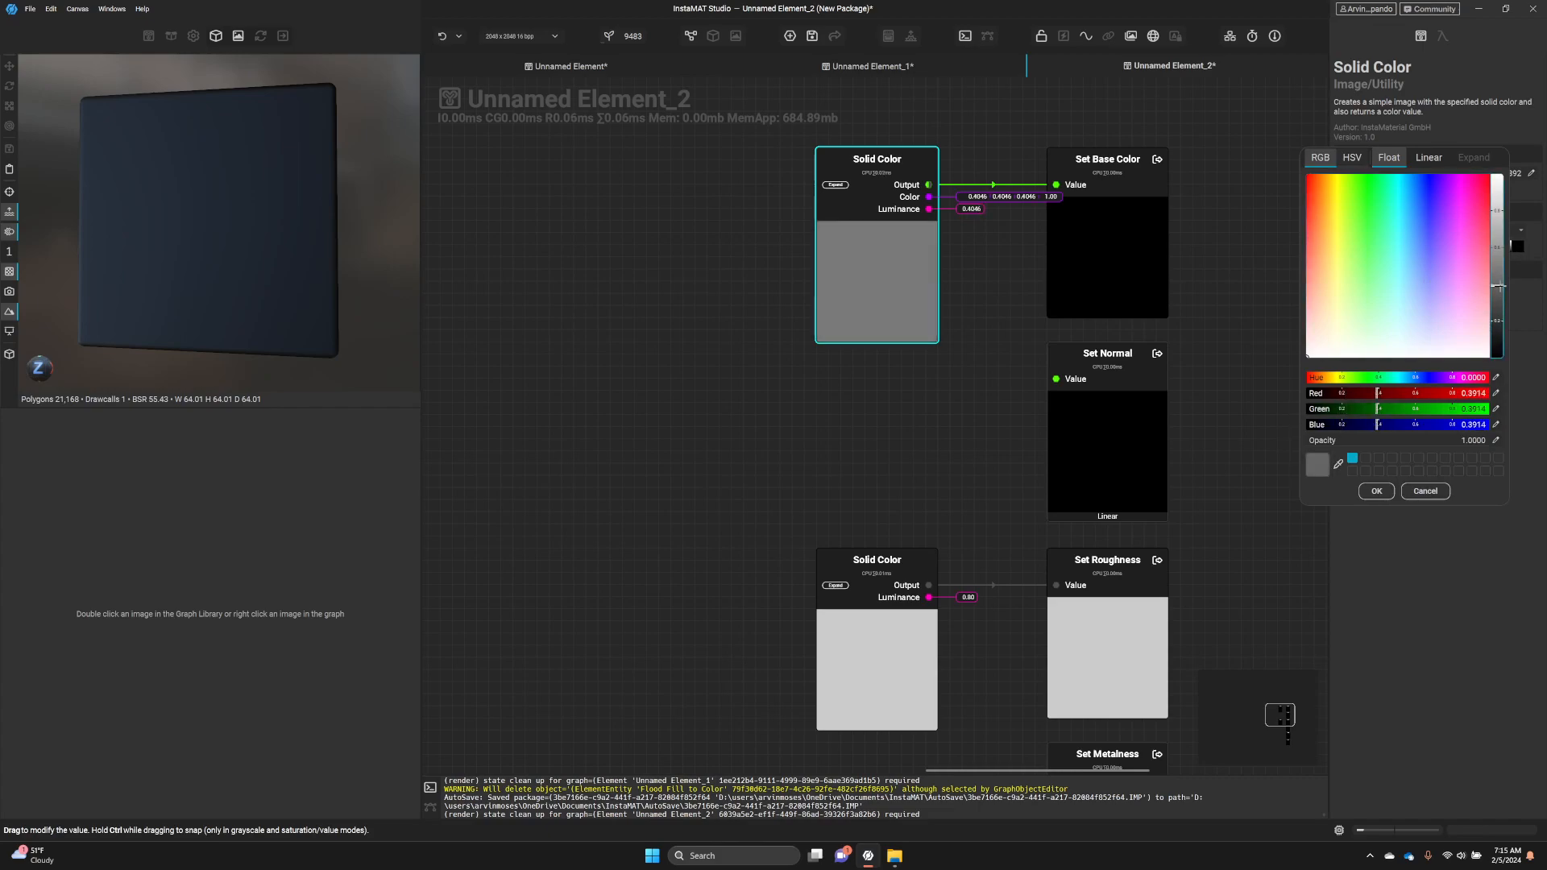
pyautogui.click(1367, 487)
pyautogui.moveTo(181, 322); pyautogui.dragTo(282, 237)
pyautogui.moveTo(305, 286); pyautogui.dragTo(261, 310, button='middle')
pyautogui.moveTo(251, 303); pyautogui.dragTo(402, 339)
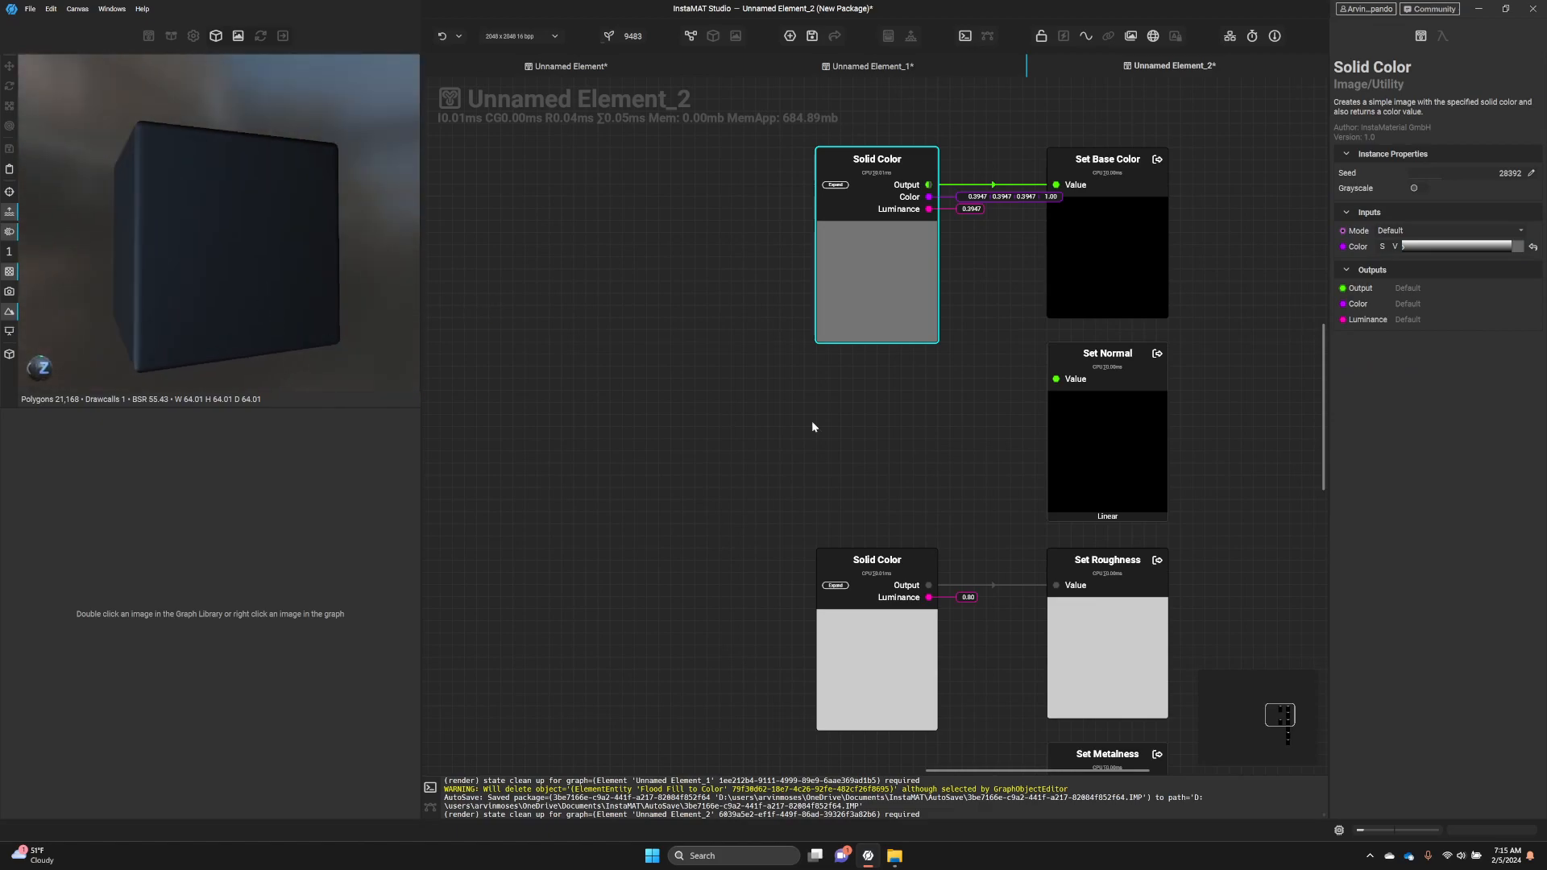
# - Add a Brick Generator node in an empty area of the graph and set its count to 4 in X and Y
pyautogui.moveTo(684, 398); pyautogui.dragTo(912, 434, button='middle')
pyautogui.scroll(-3, 953, 414)
pyautogui.moveTo(707, 384); pyautogui.dragTo(940, 355, button='middle')
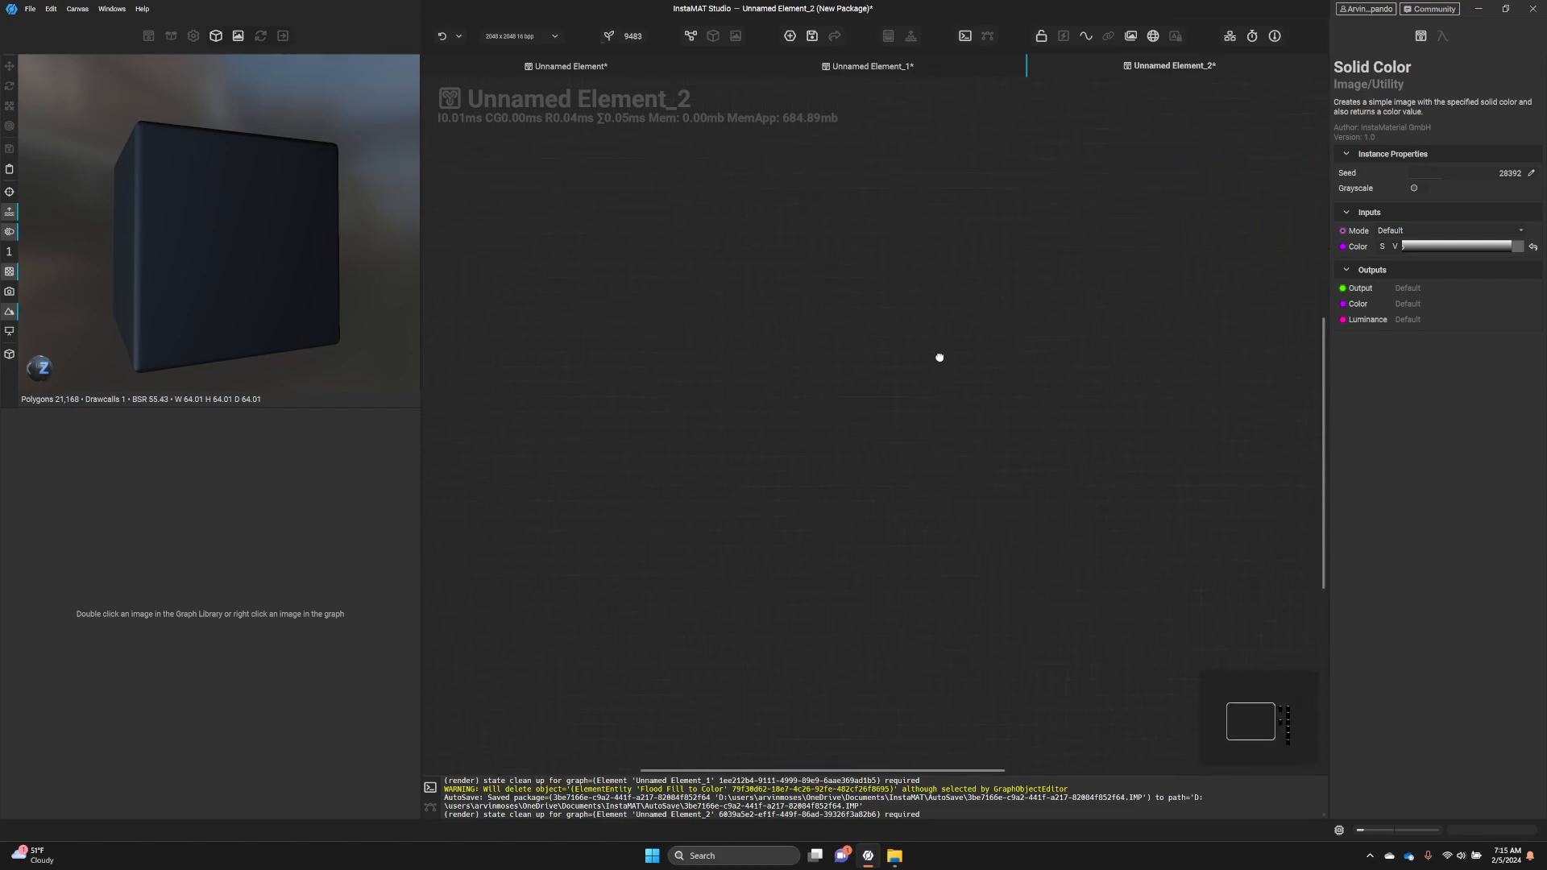
pyautogui.click(726, 420)
pyautogui.press('space')
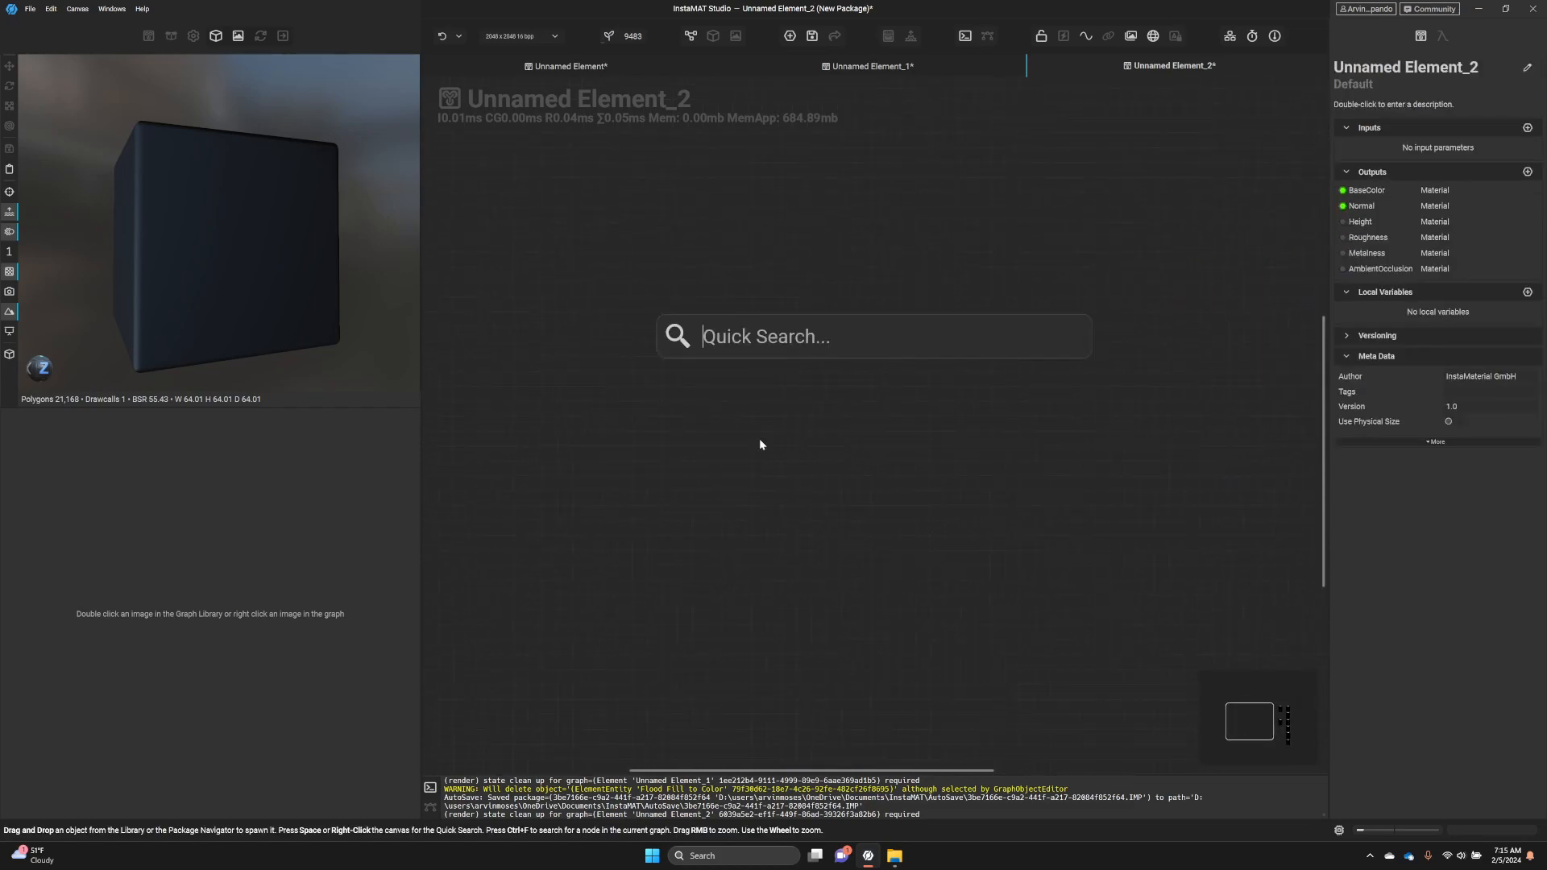
pyautogui.write('brick ge')
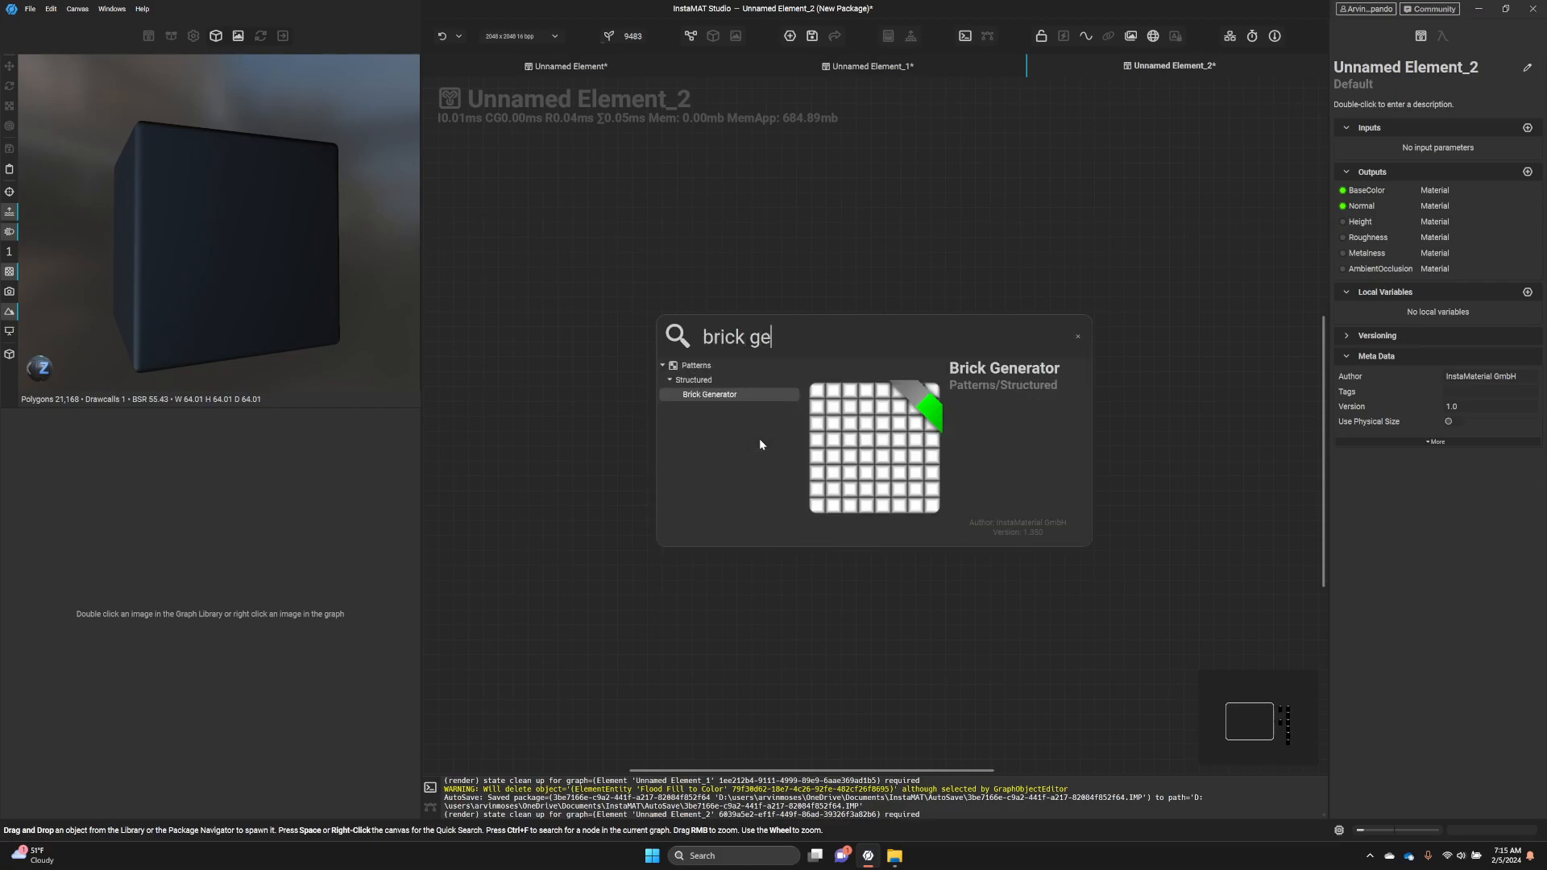
pyautogui.press('Return')
pyautogui.moveTo(696, 375); pyautogui.dragTo(691, 471)
pyautogui.moveTo(1463, 296); pyautogui.dragTo(1460, 294)
pyautogui.write('4')
pyautogui.press('Return')
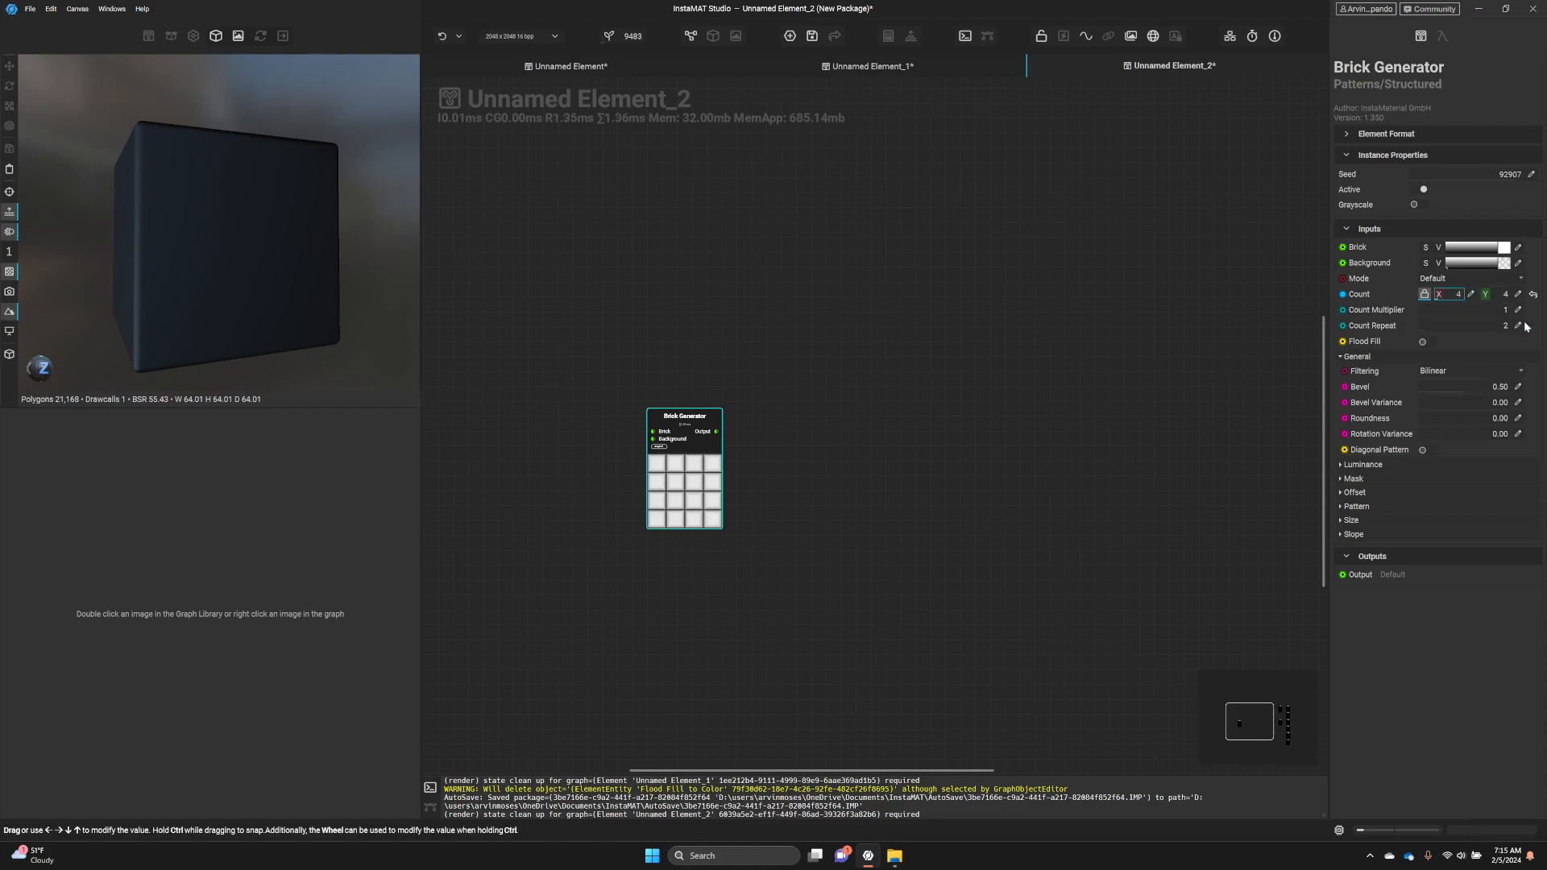
# - Add a Clouds noise node and place it directly above the Brick Generator
pyautogui.scroll(4, 703, 357)
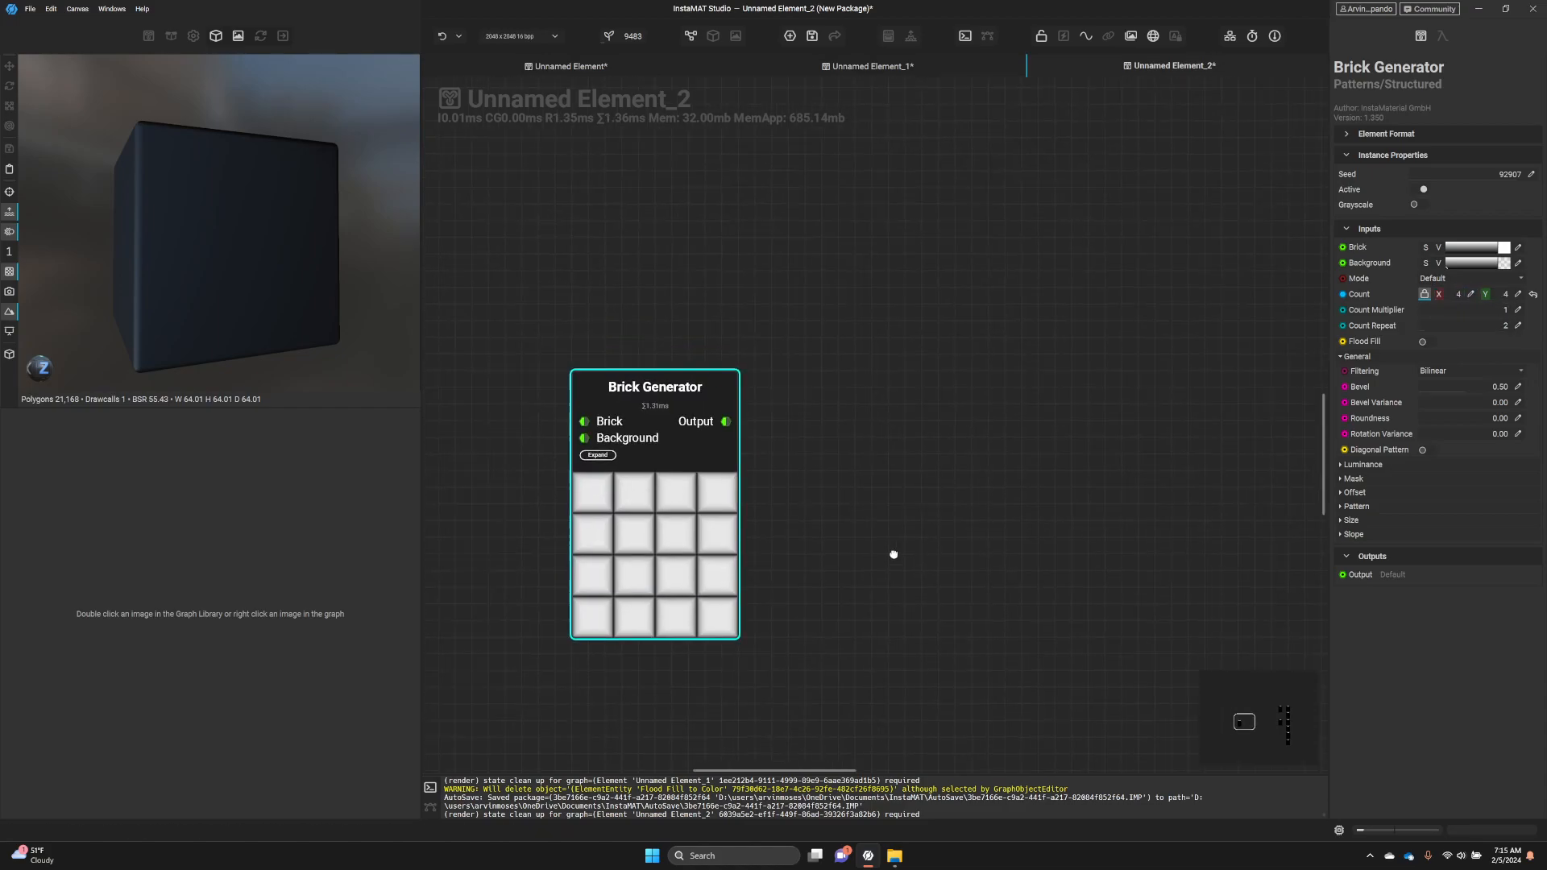
pyautogui.click(704, 356)
pyautogui.press('space')
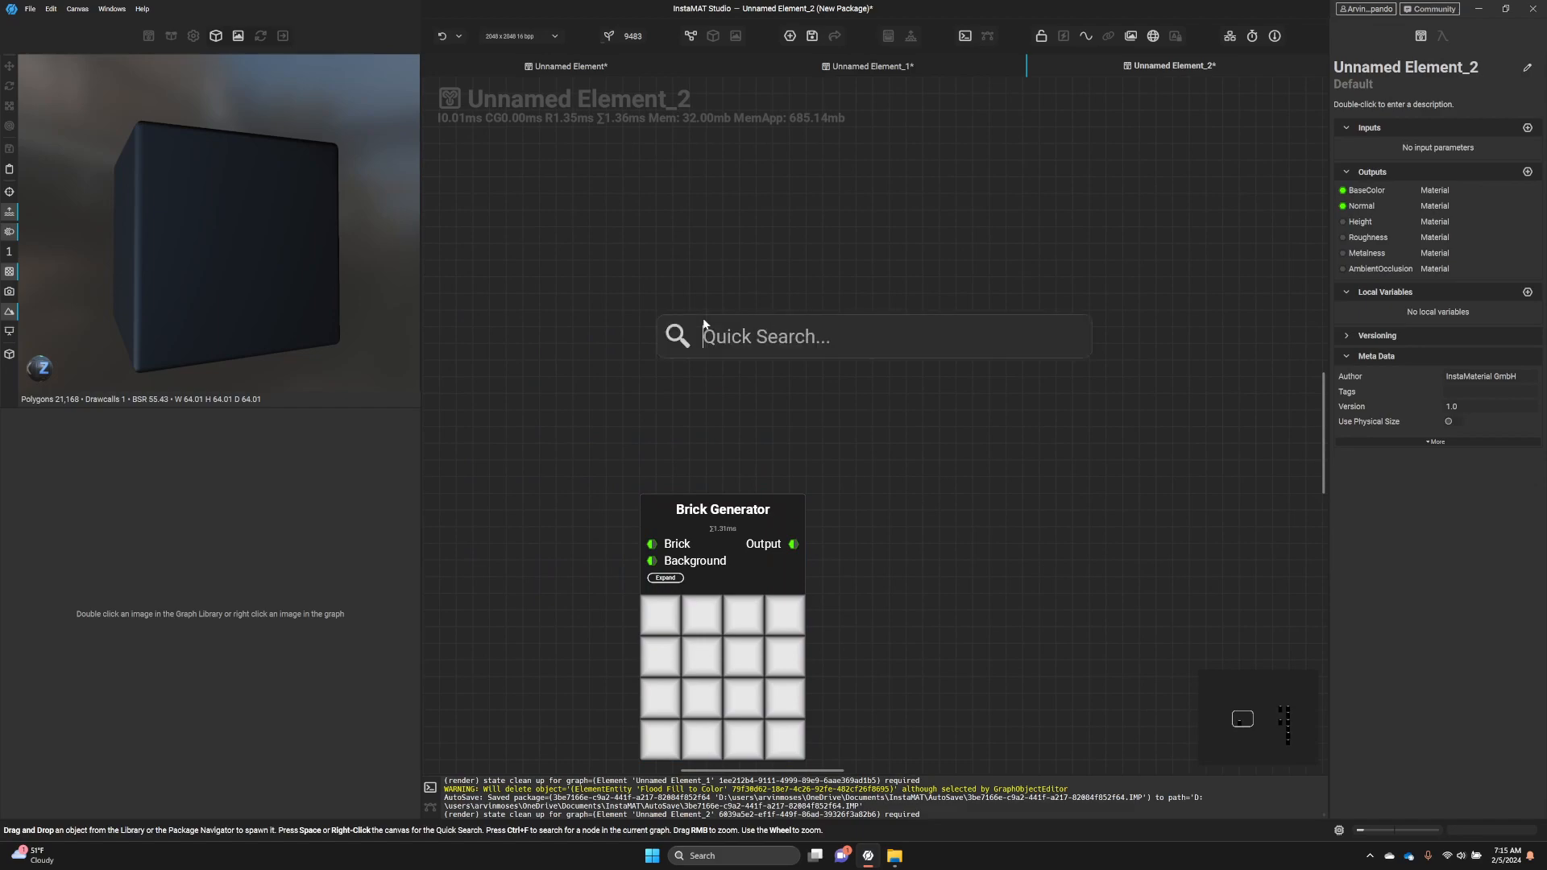
pyautogui.write('cloud')
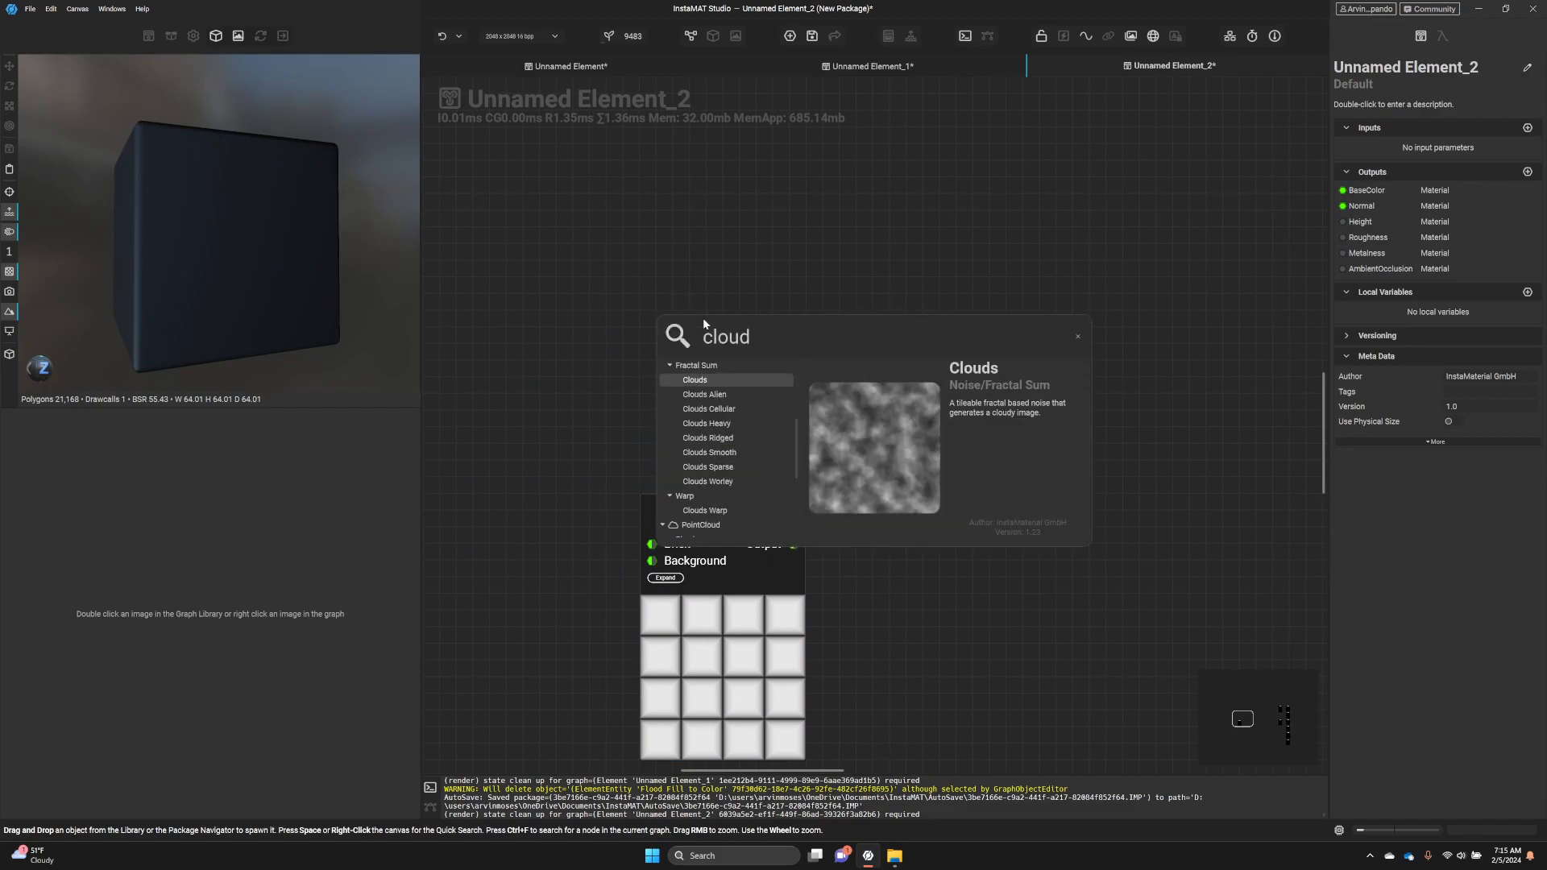
pyautogui.click(723, 382)
pyautogui.moveTo(722, 384); pyautogui.dragTo(731, 316)
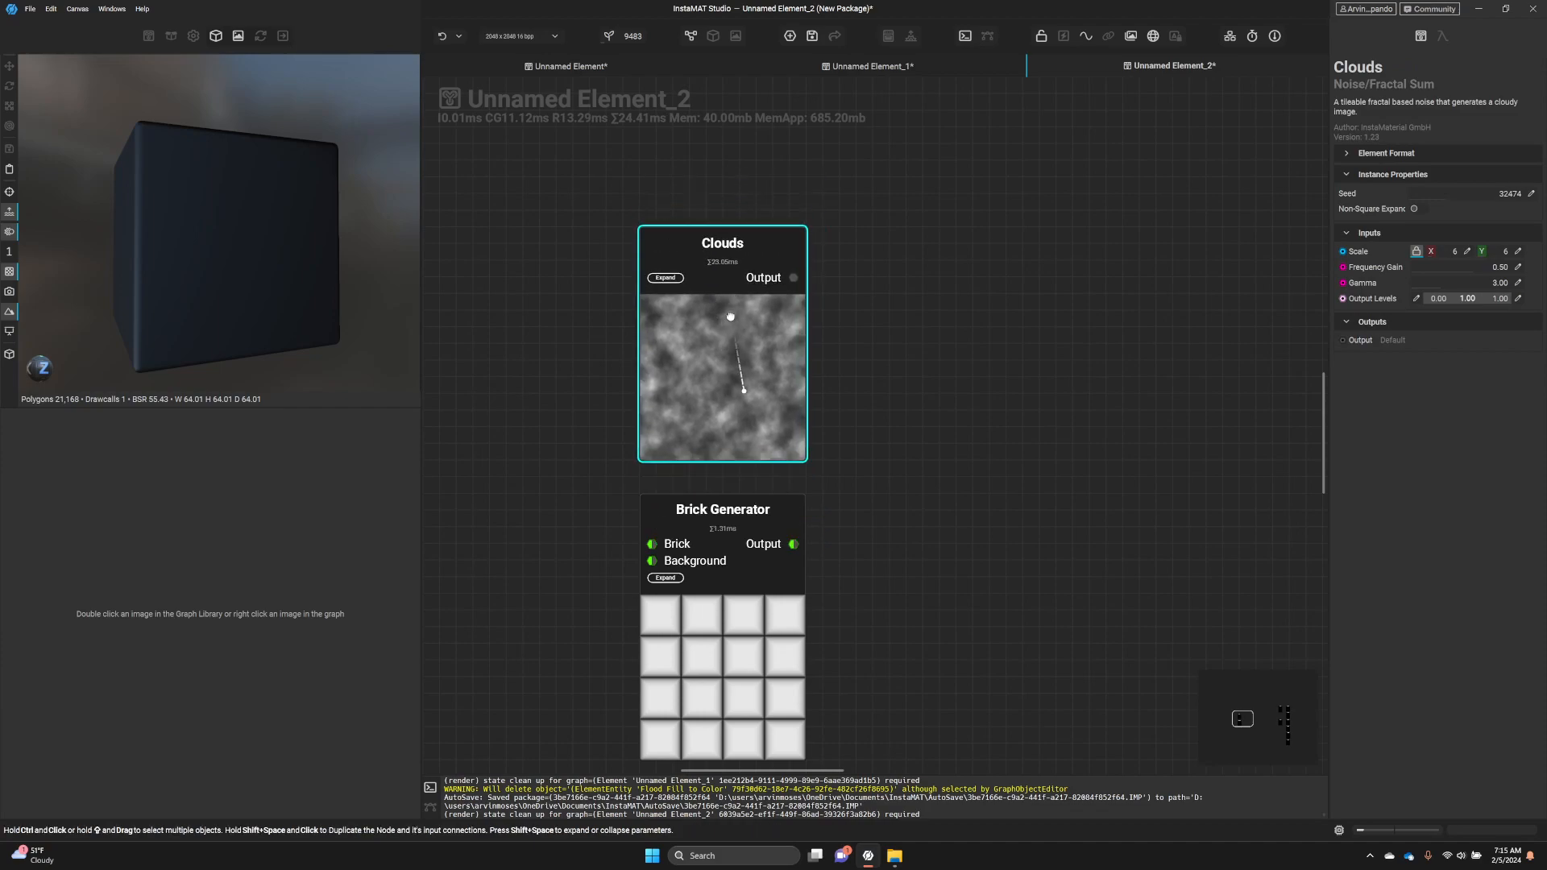
# - Switch the Brick Generator node to grayscale
pyautogui.scroll(-5, 932, 432)
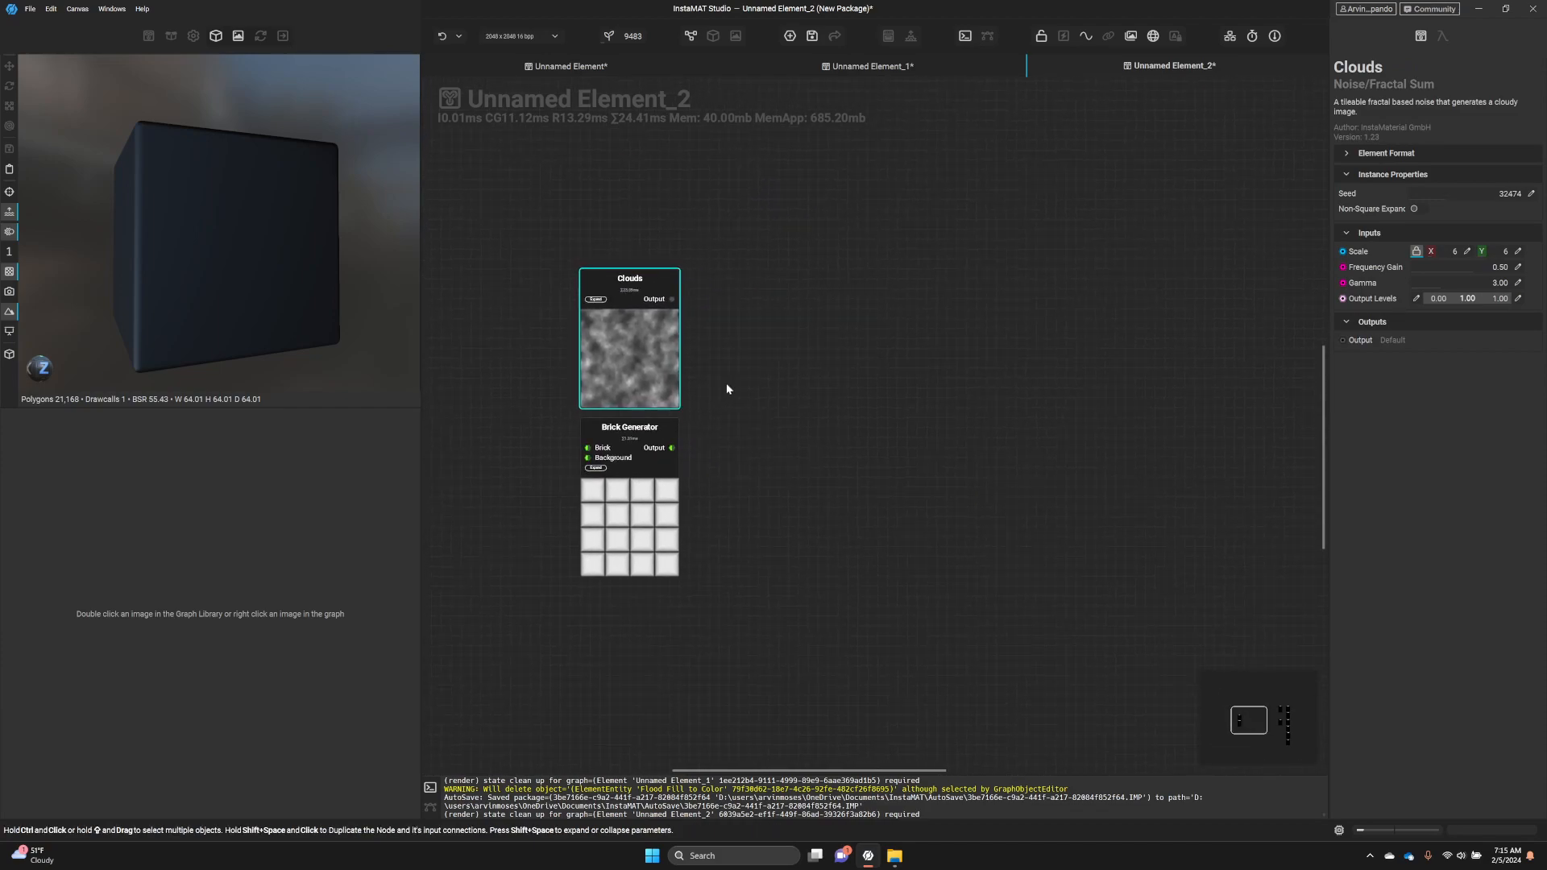
pyautogui.scroll(2, 727, 387)
pyautogui.click(635, 471)
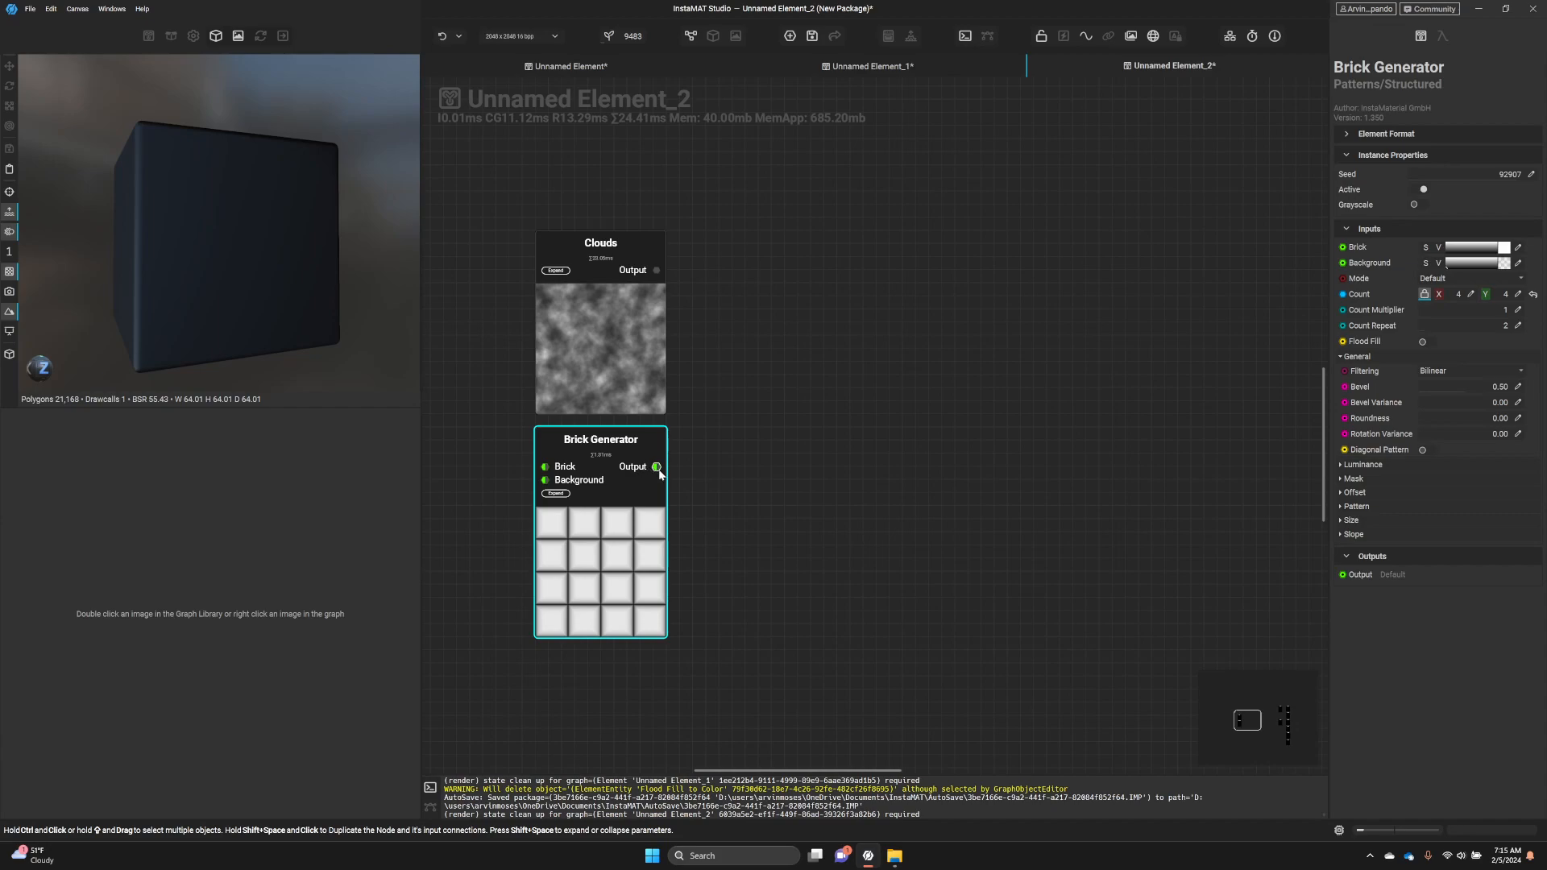
pyautogui.click(1415, 205)
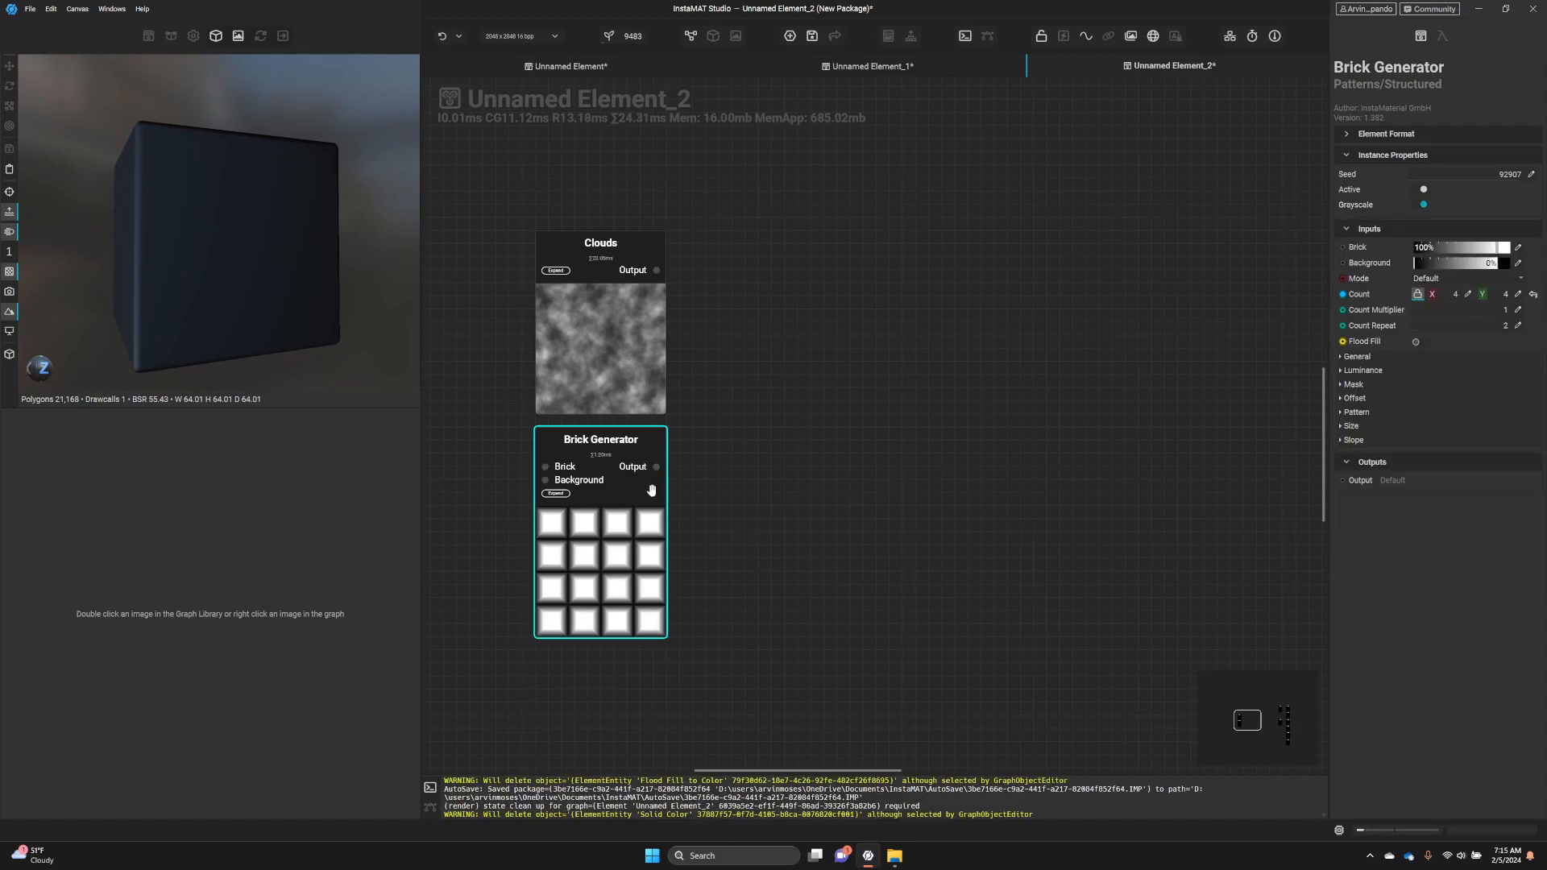
# - Add a Blend node beside Clouds, with the Clouds output as its foreground and the Brick Generator output as its background
pyautogui.scroll(1, 673, 329)
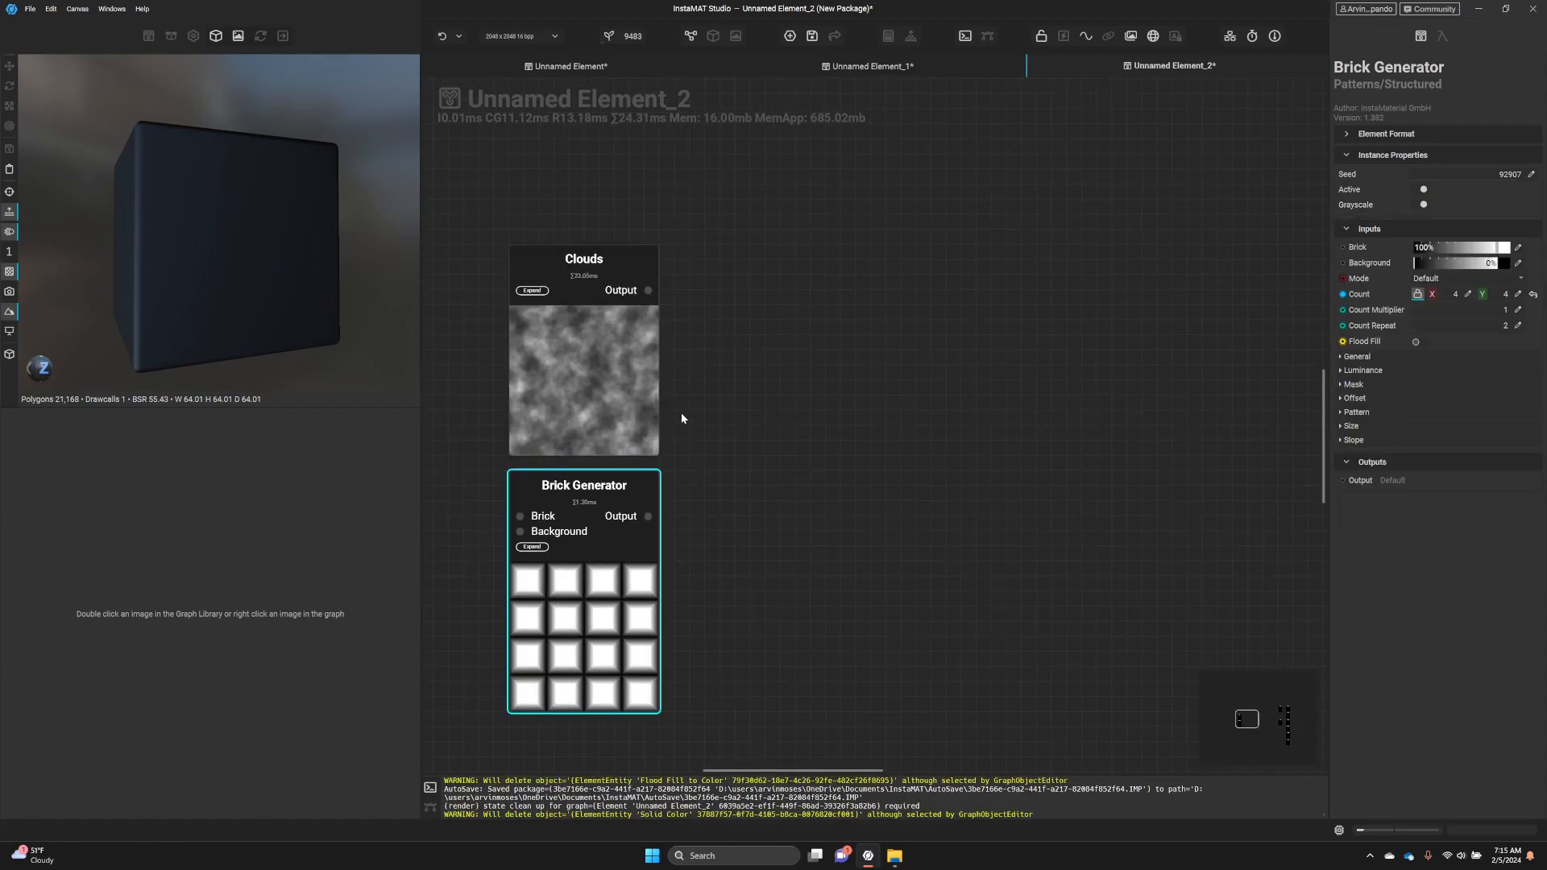
pyautogui.moveTo(647, 290); pyautogui.dragTo(800, 392)
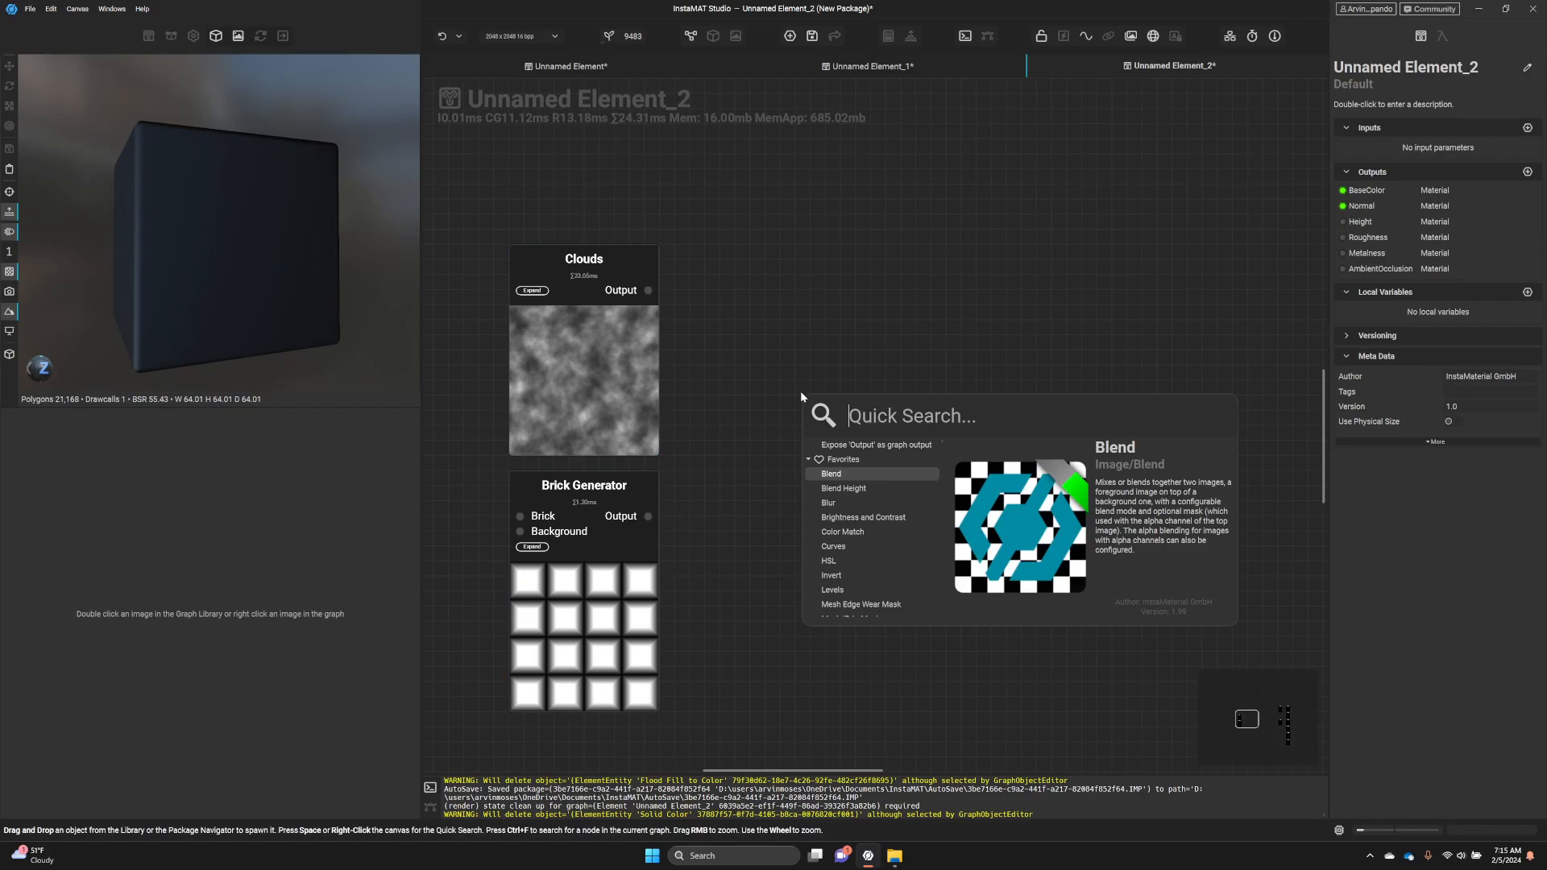
pyautogui.click(863, 475)
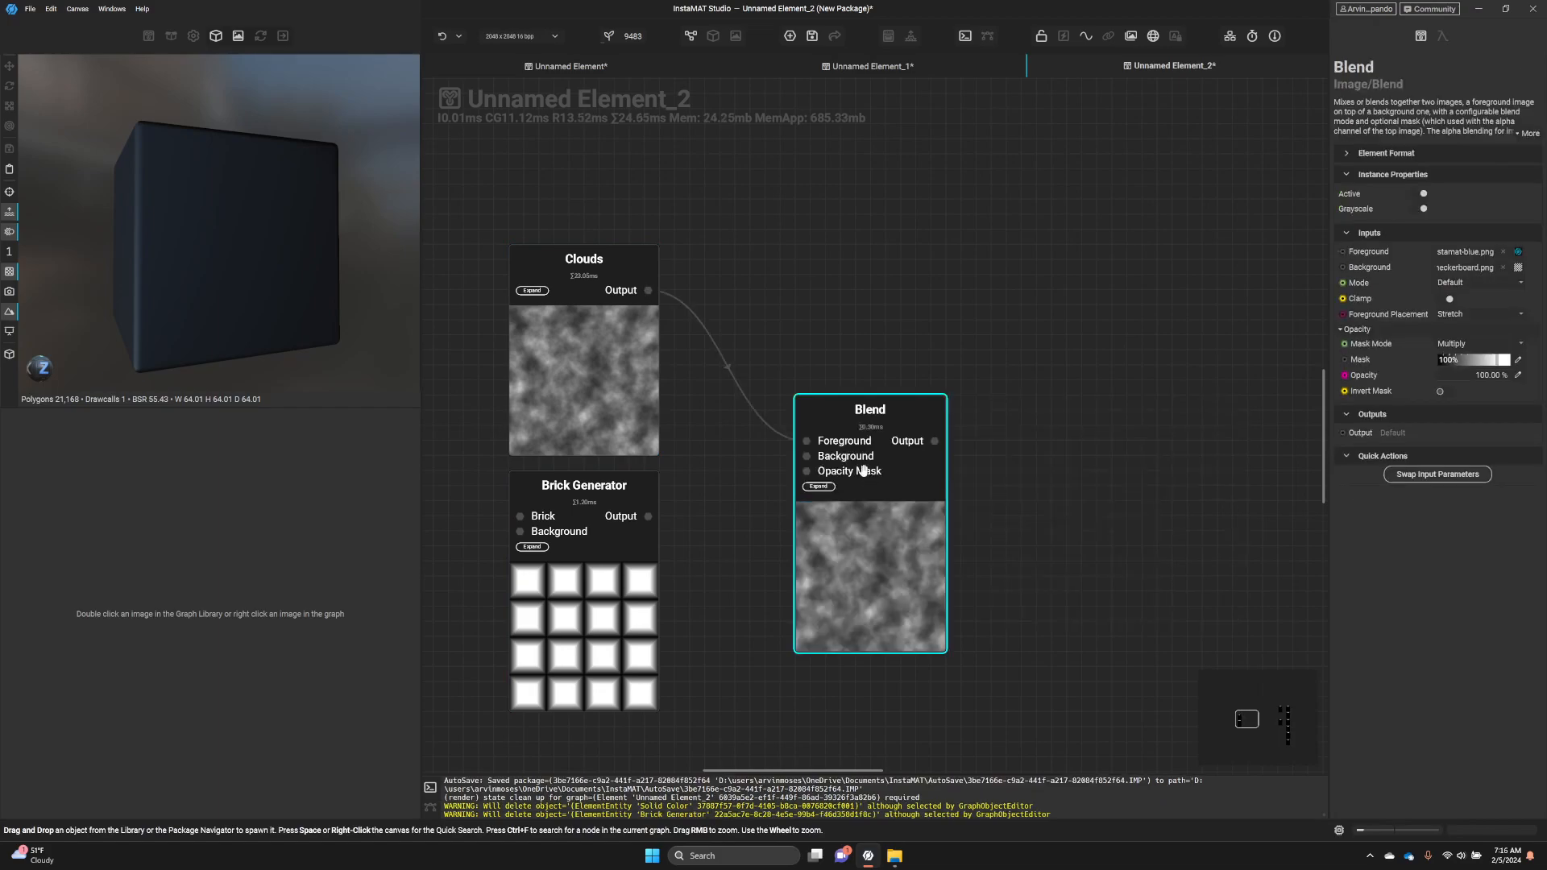
pyautogui.moveTo(830, 408); pyautogui.dragTo(782, 403)
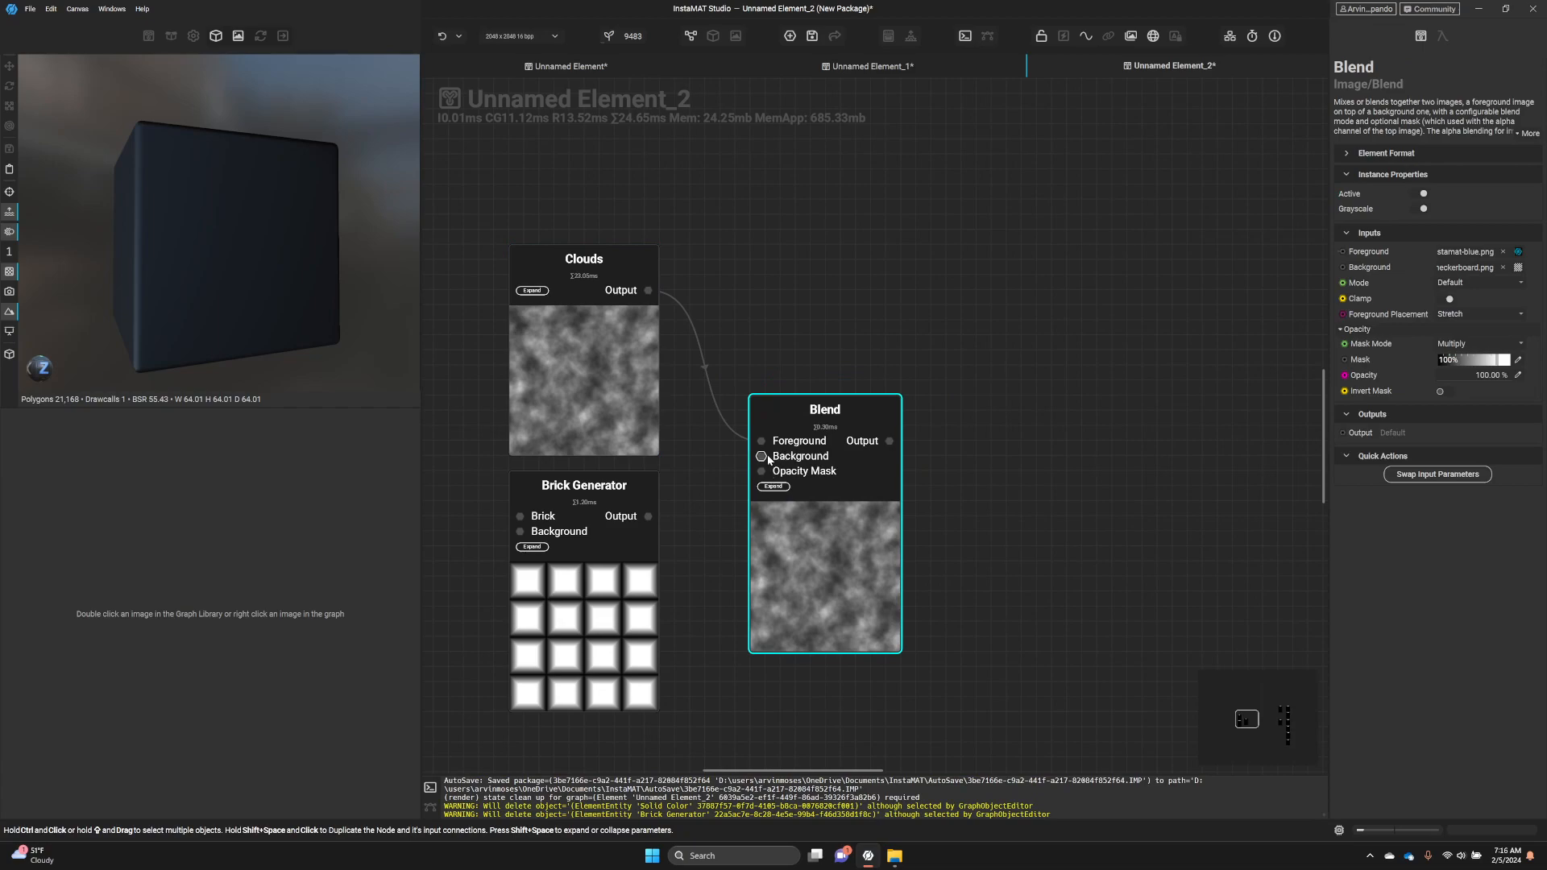
pyautogui.moveTo(761, 455); pyautogui.dragTo(647, 516)
pyautogui.click(850, 433)
pyautogui.moveTo(843, 409); pyautogui.dragTo(798, 258)
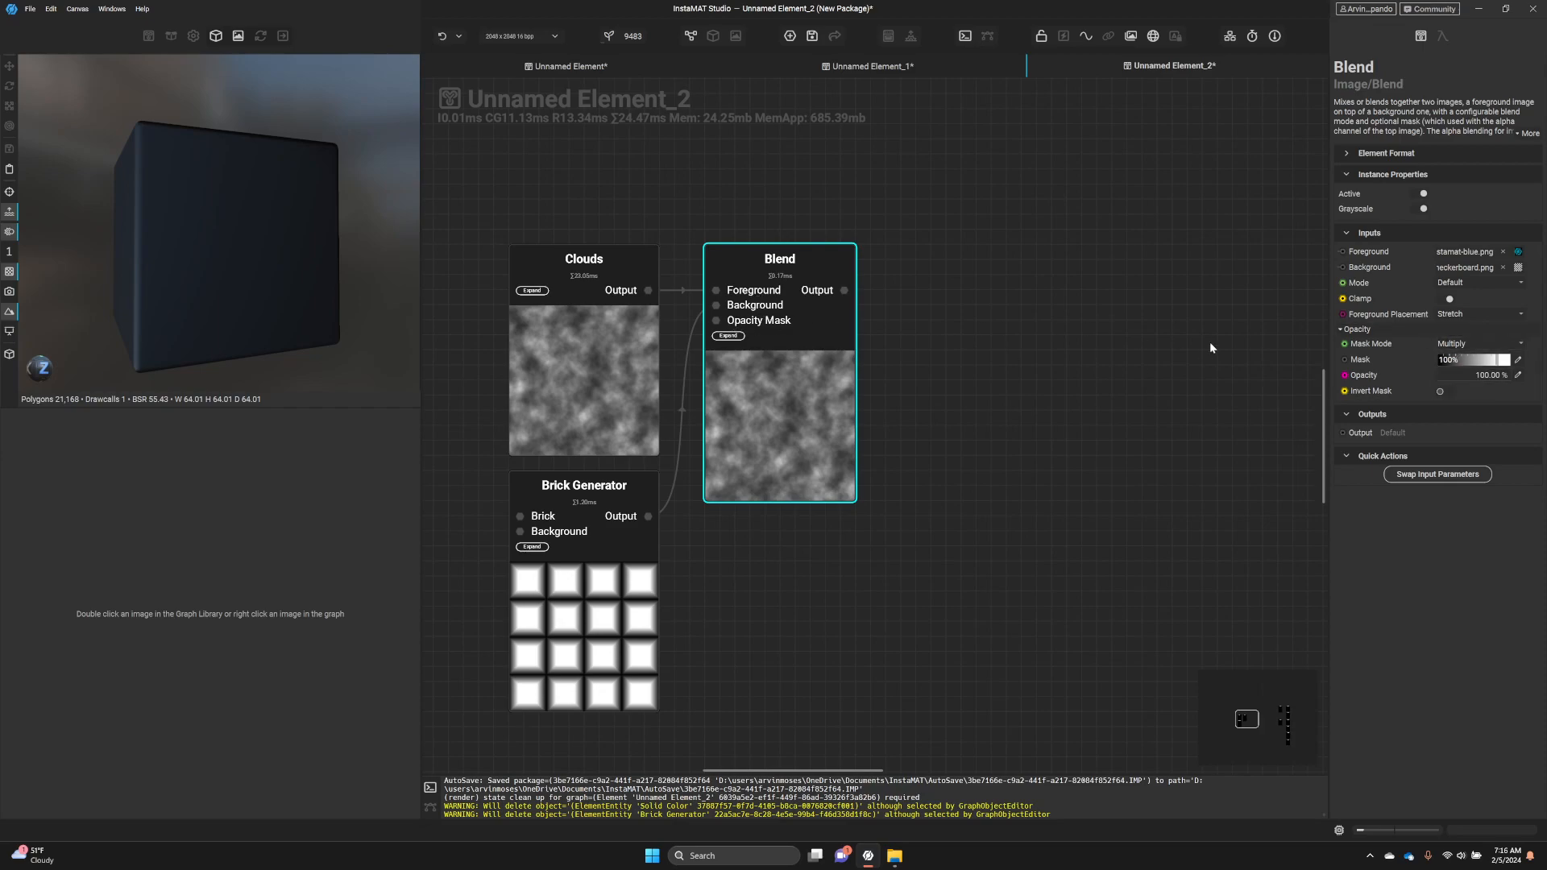
# - Set the Blend node's mode to Add
pyautogui.click(1464, 283)
pyautogui.click(1468, 313)
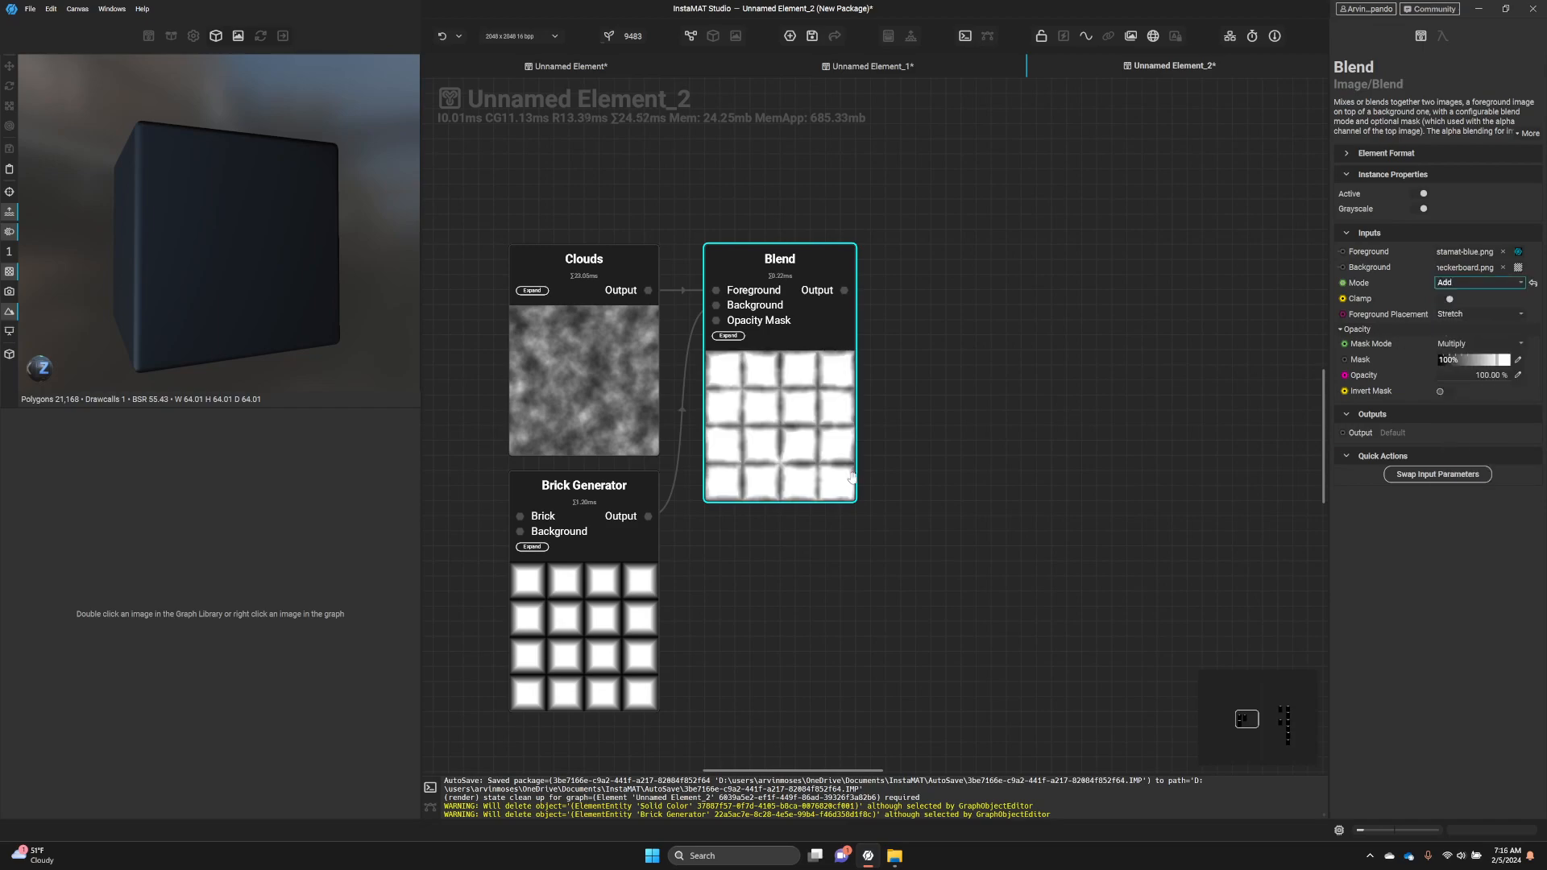
# - Add a Levels node fed by the Blend output and place it directly beside the Blend node
pyautogui.scroll(2, 746, 417)
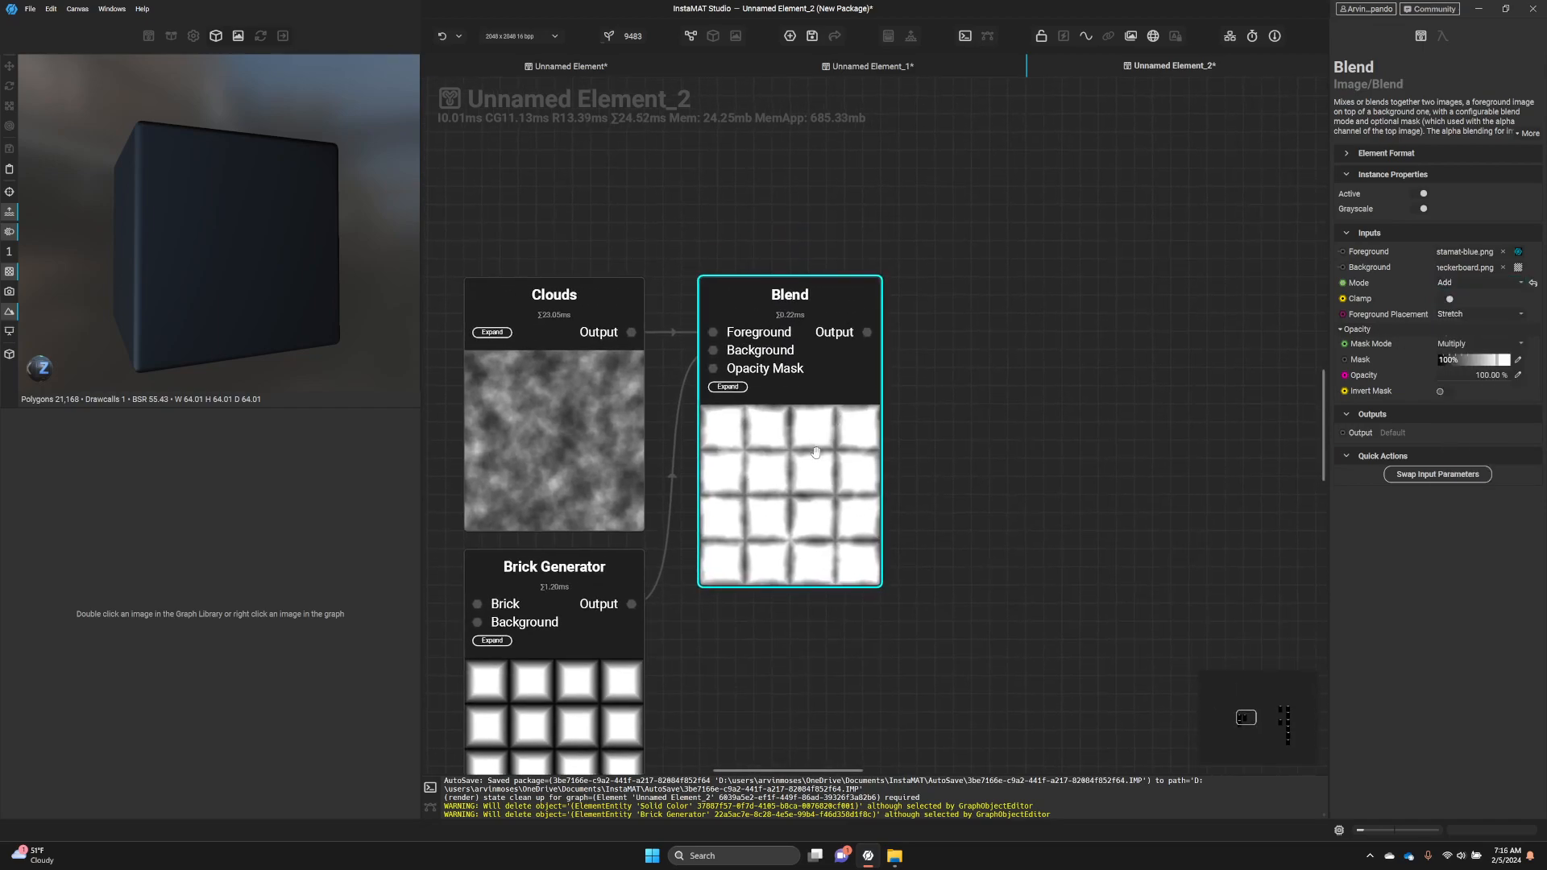
pyautogui.moveTo(867, 332); pyautogui.dragTo(1101, 340)
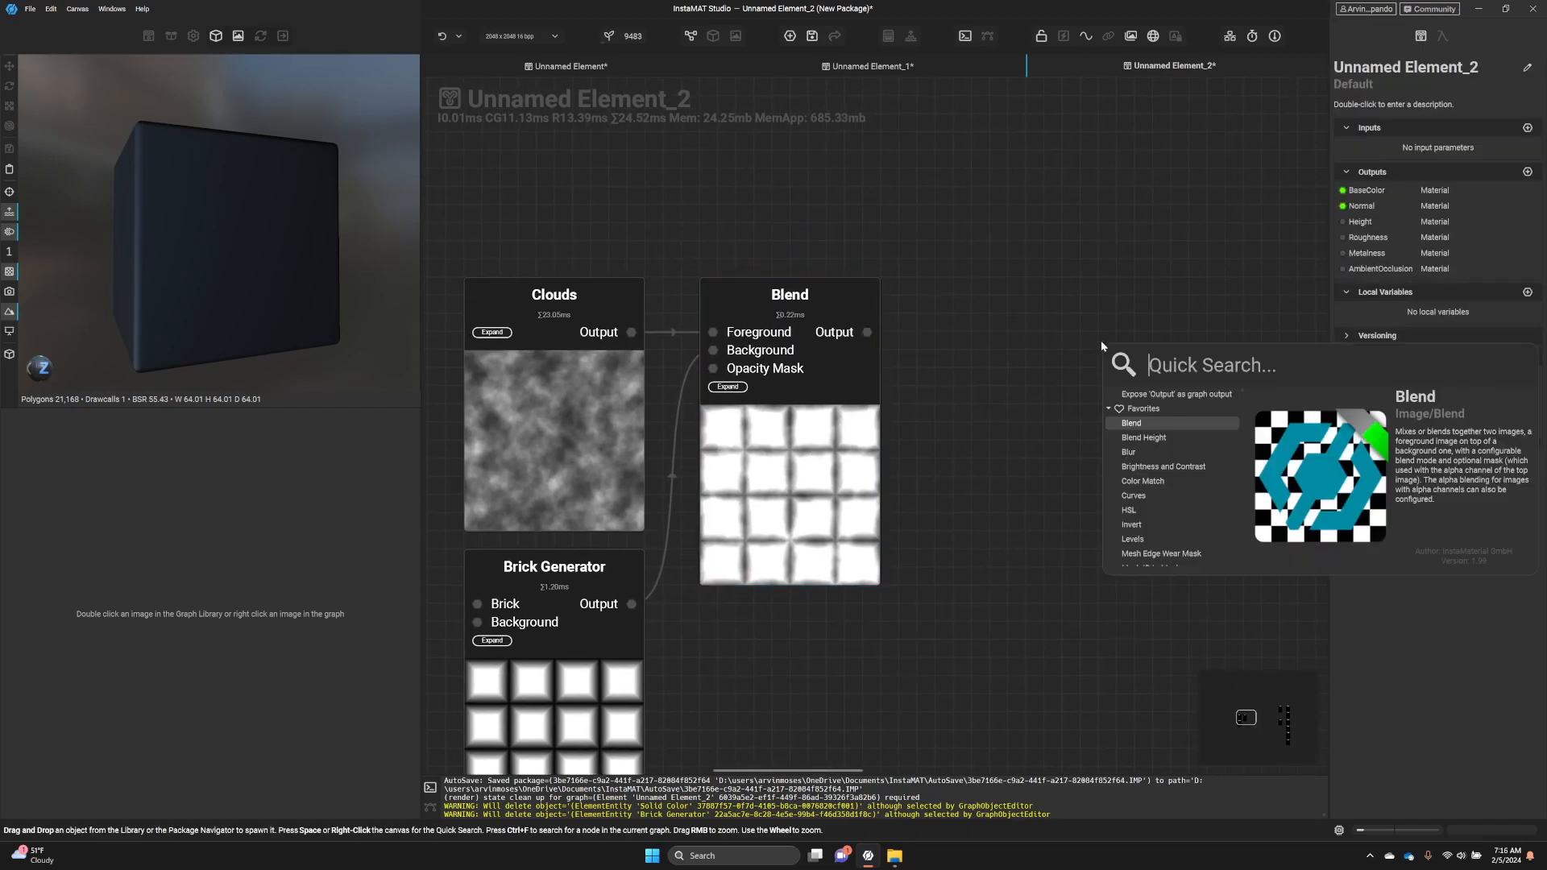
pyautogui.write('level')
pyautogui.press('Return')
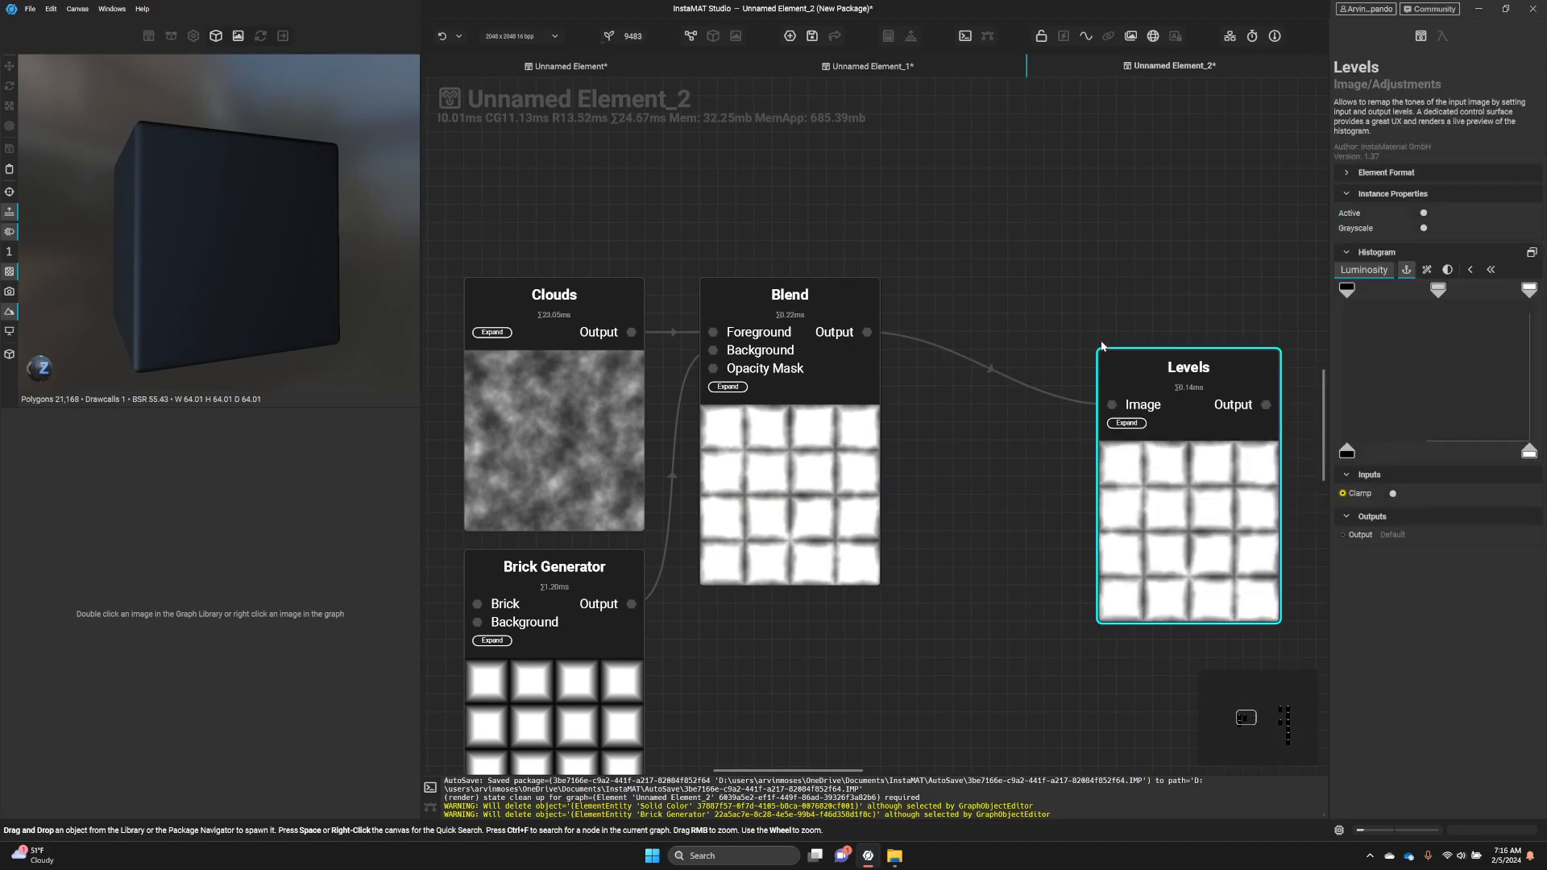
pyautogui.moveTo(1174, 366); pyautogui.dragTo(1010, 294)
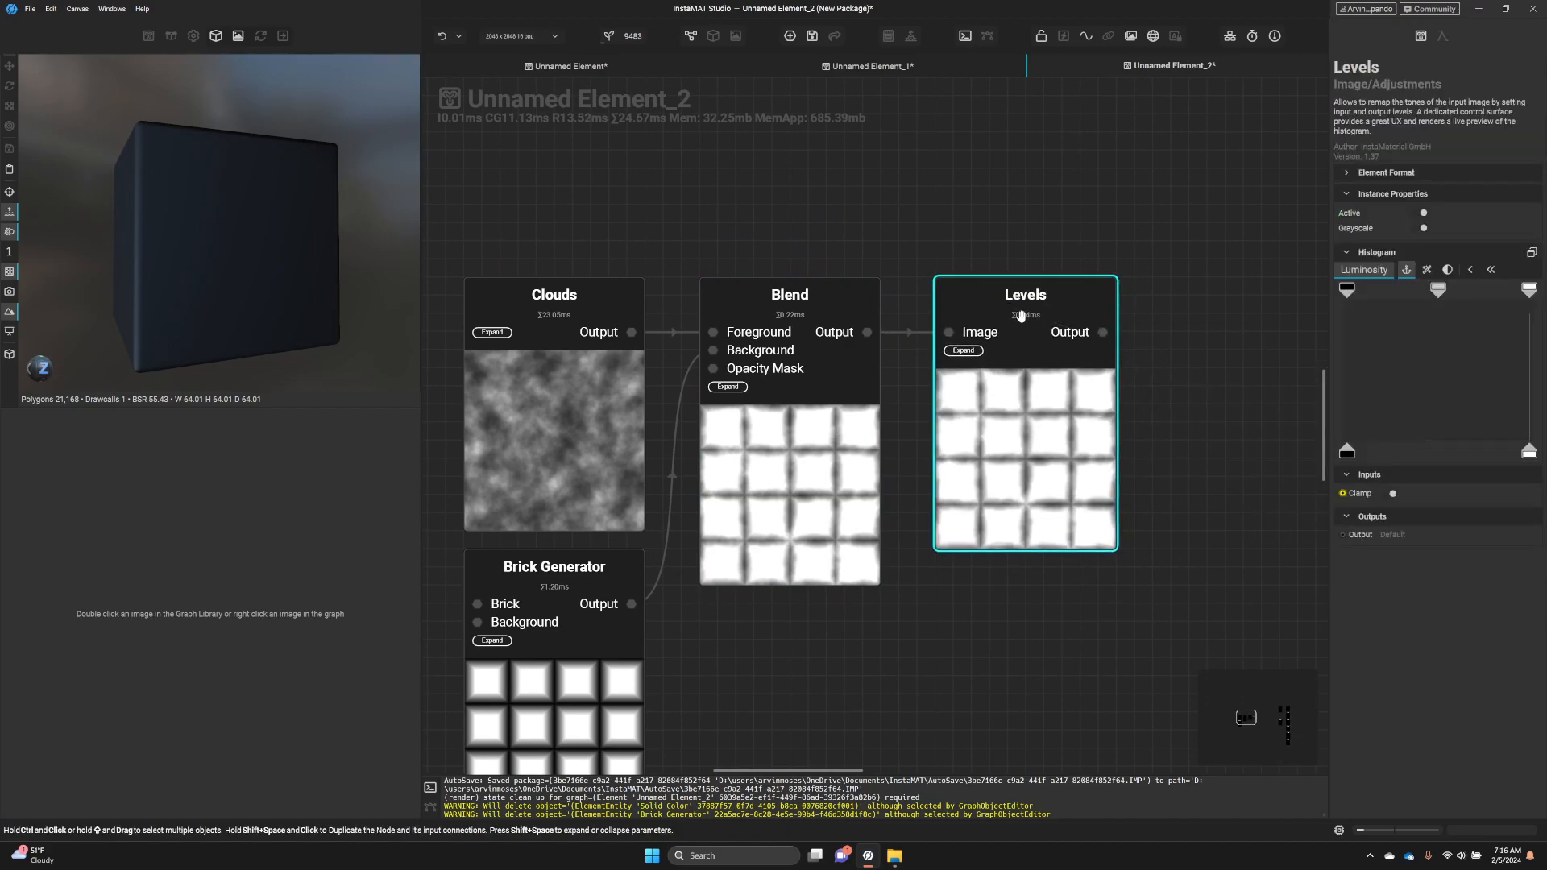
# - Lower the Levels node's white input point and examine its tile output up close in the 2D preview
pyautogui.moveTo(1528, 290); pyautogui.dragTo(1419, 295)
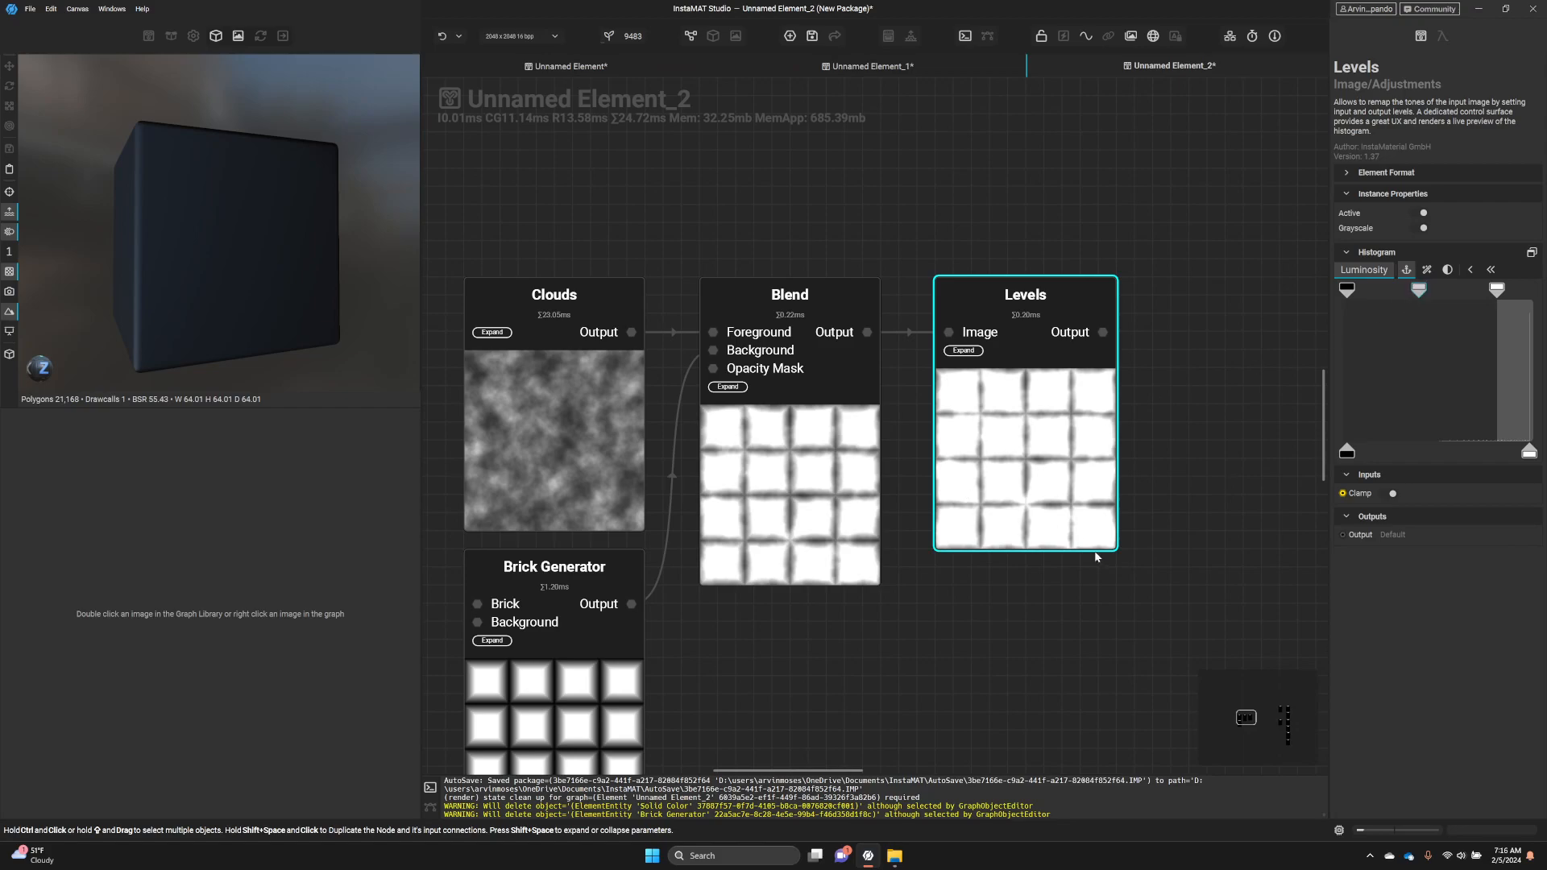
pyautogui.doubleClick(1056, 513)
pyautogui.scroll(3, 264, 701)
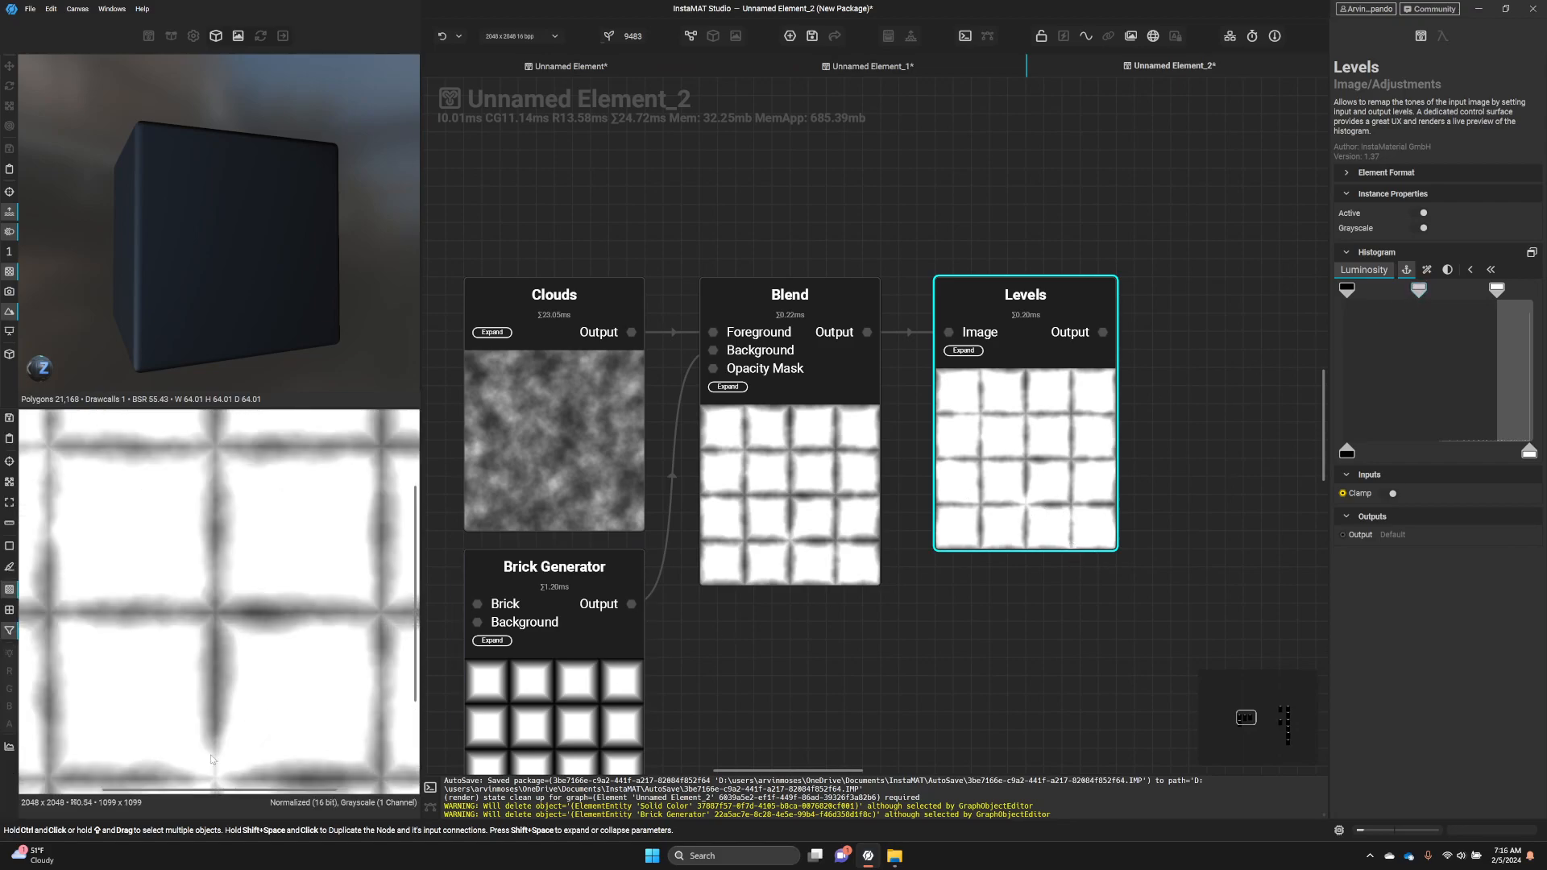
pyautogui.moveTo(170, 638); pyautogui.dragTo(196, 516, button='middle')
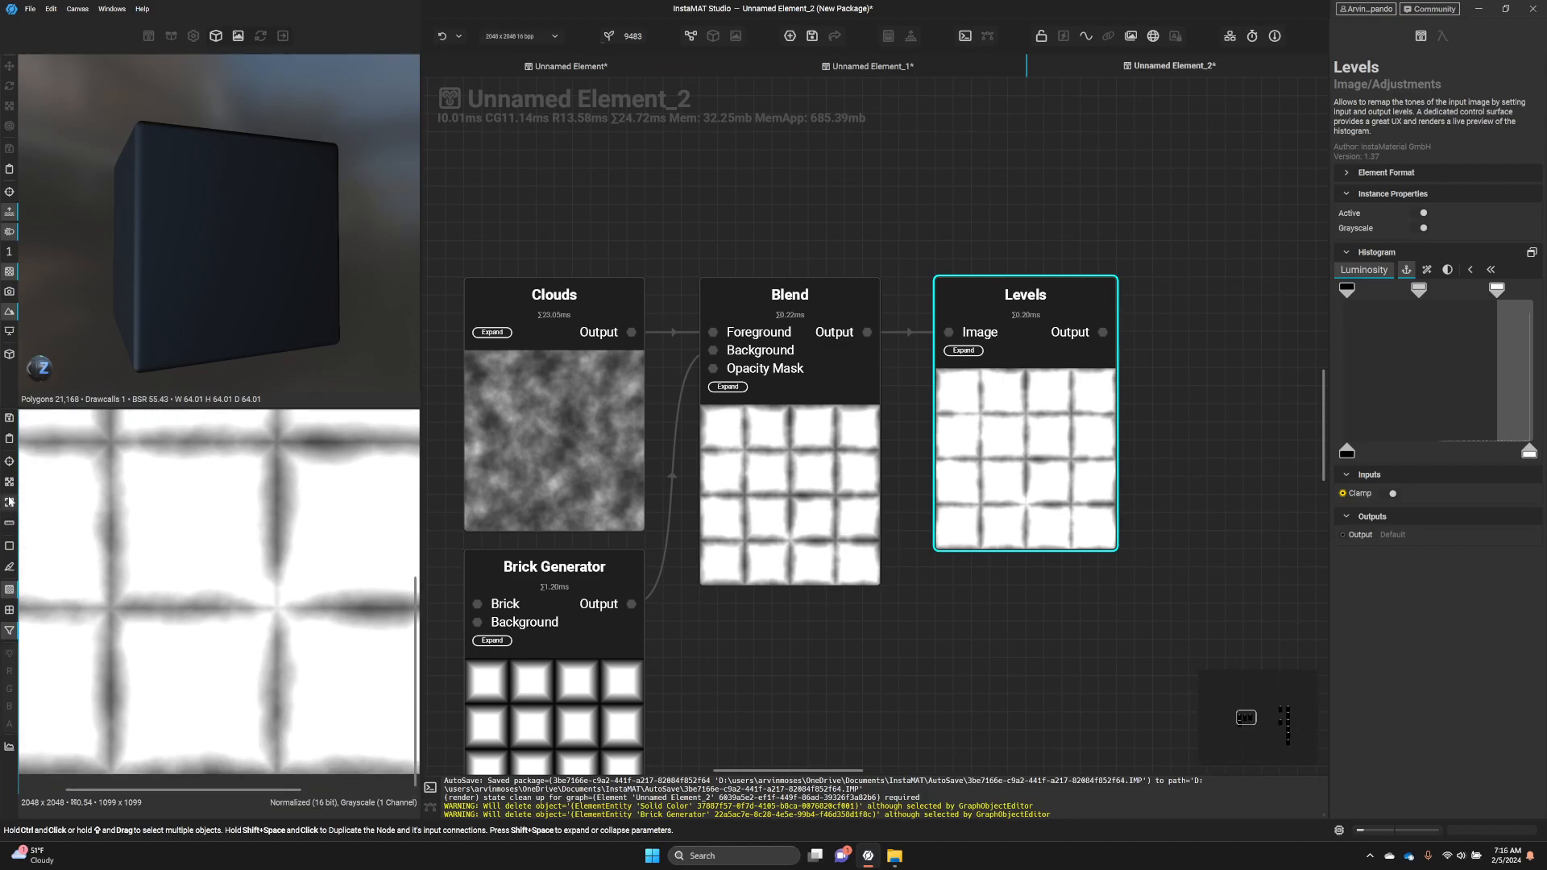
pyautogui.click(9, 503)
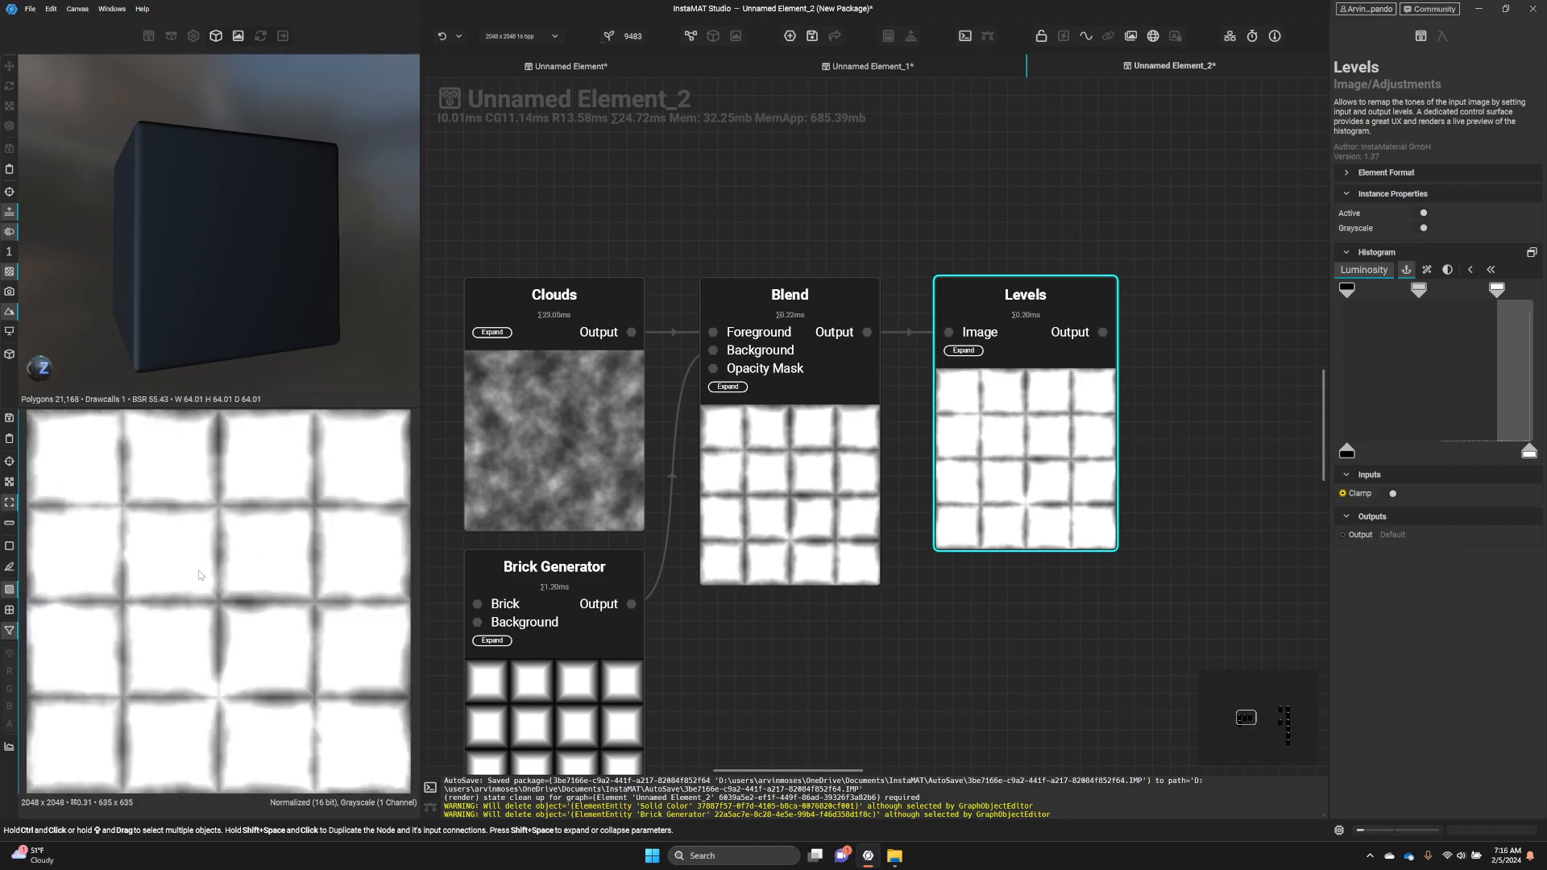
pyautogui.scroll(7, 220, 606)
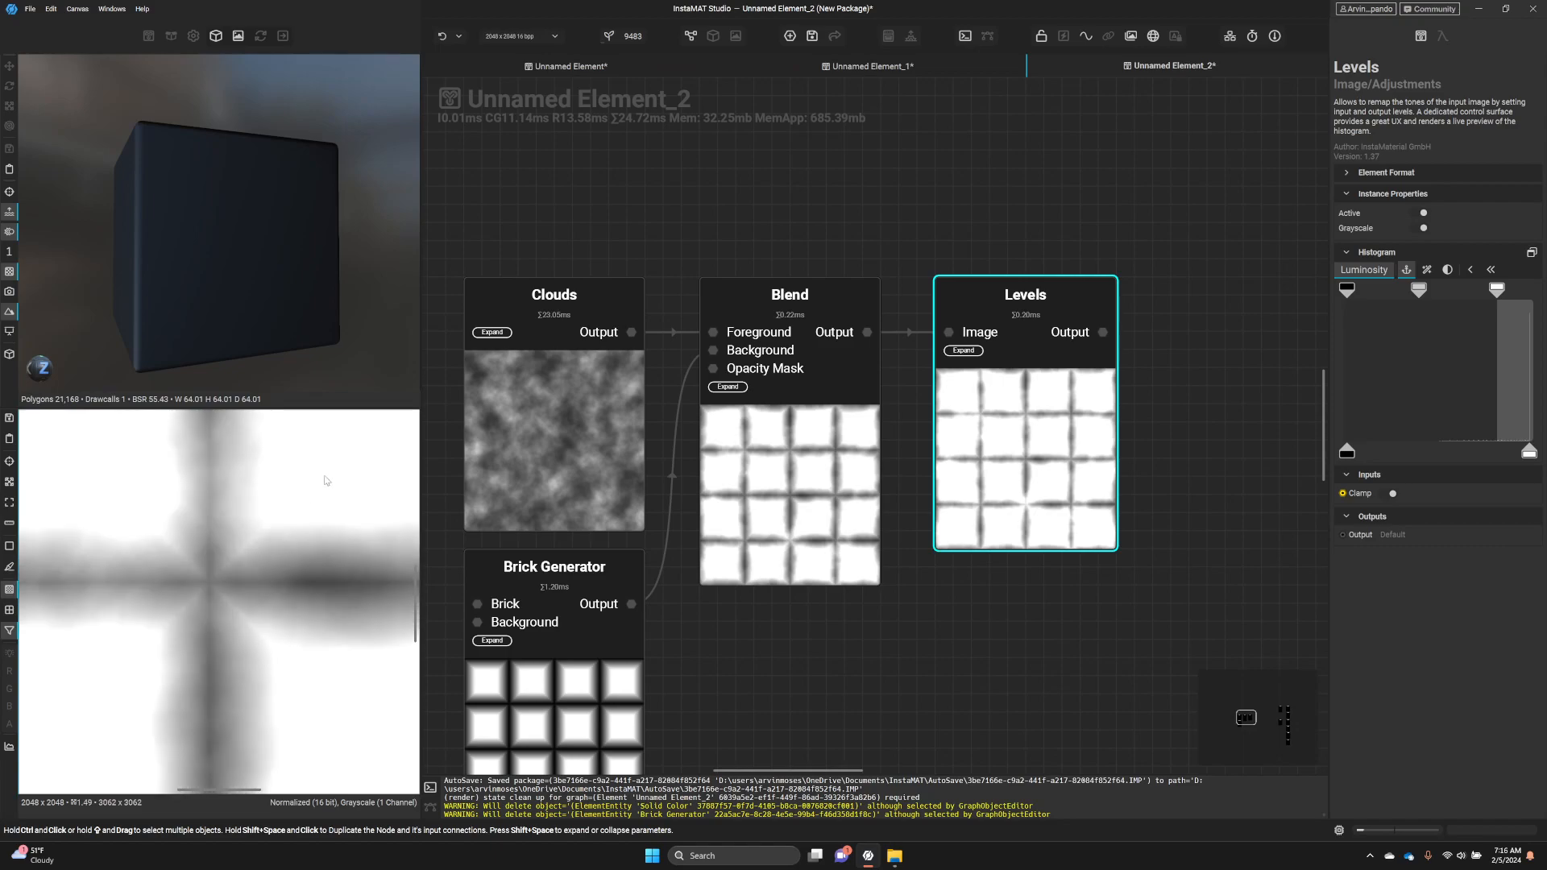
pyautogui.scroll(-3, 249, 621)
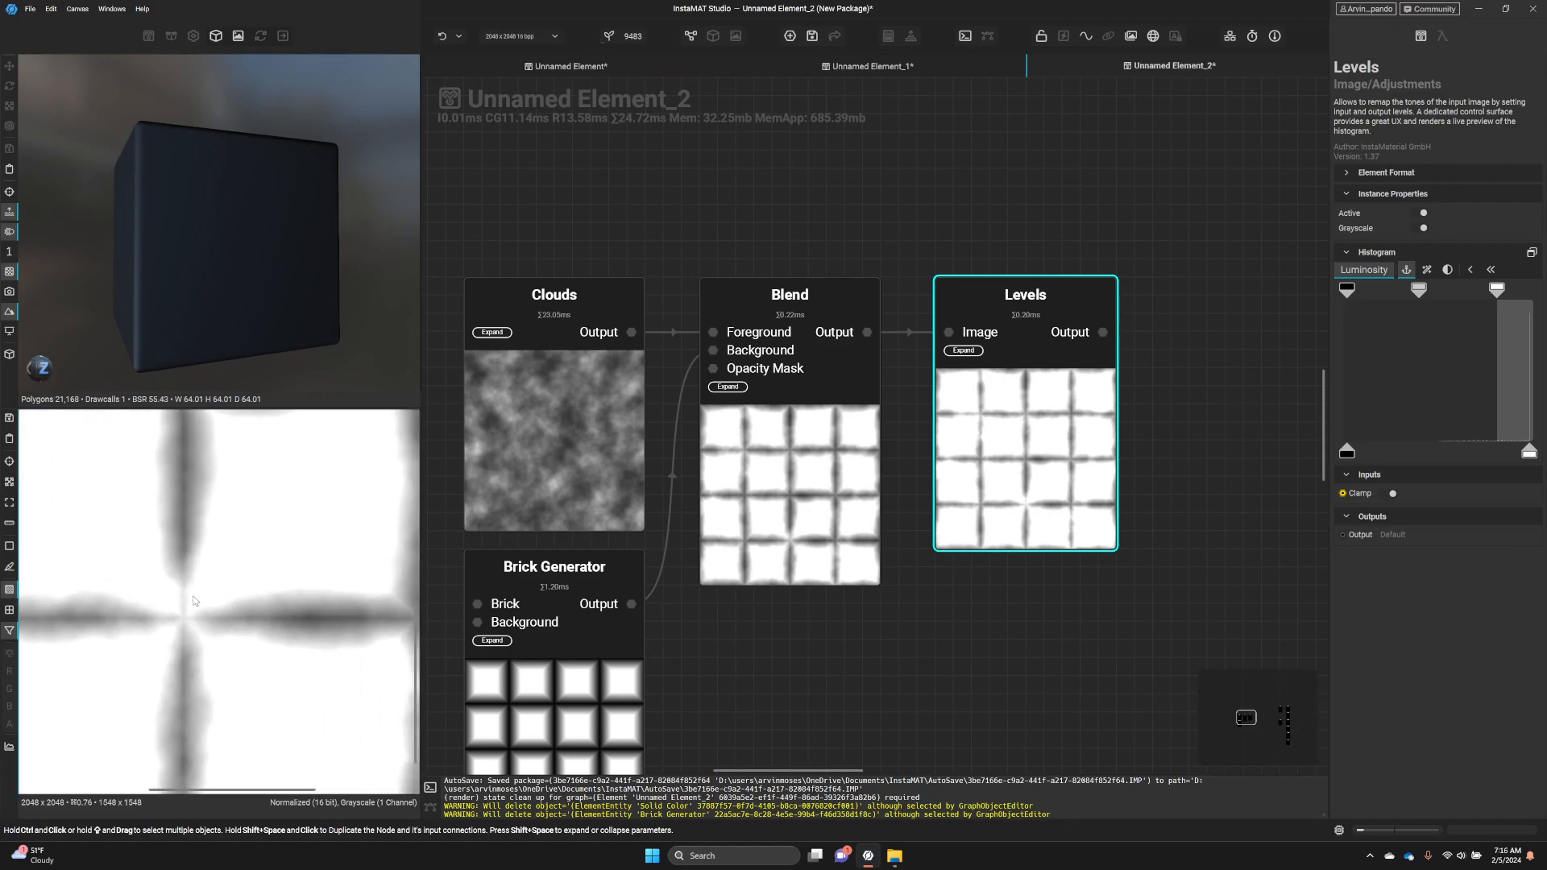
# - Set the Clouds node's frequency gain to 0.49 and its seed to 37629
pyautogui.click(547, 461)
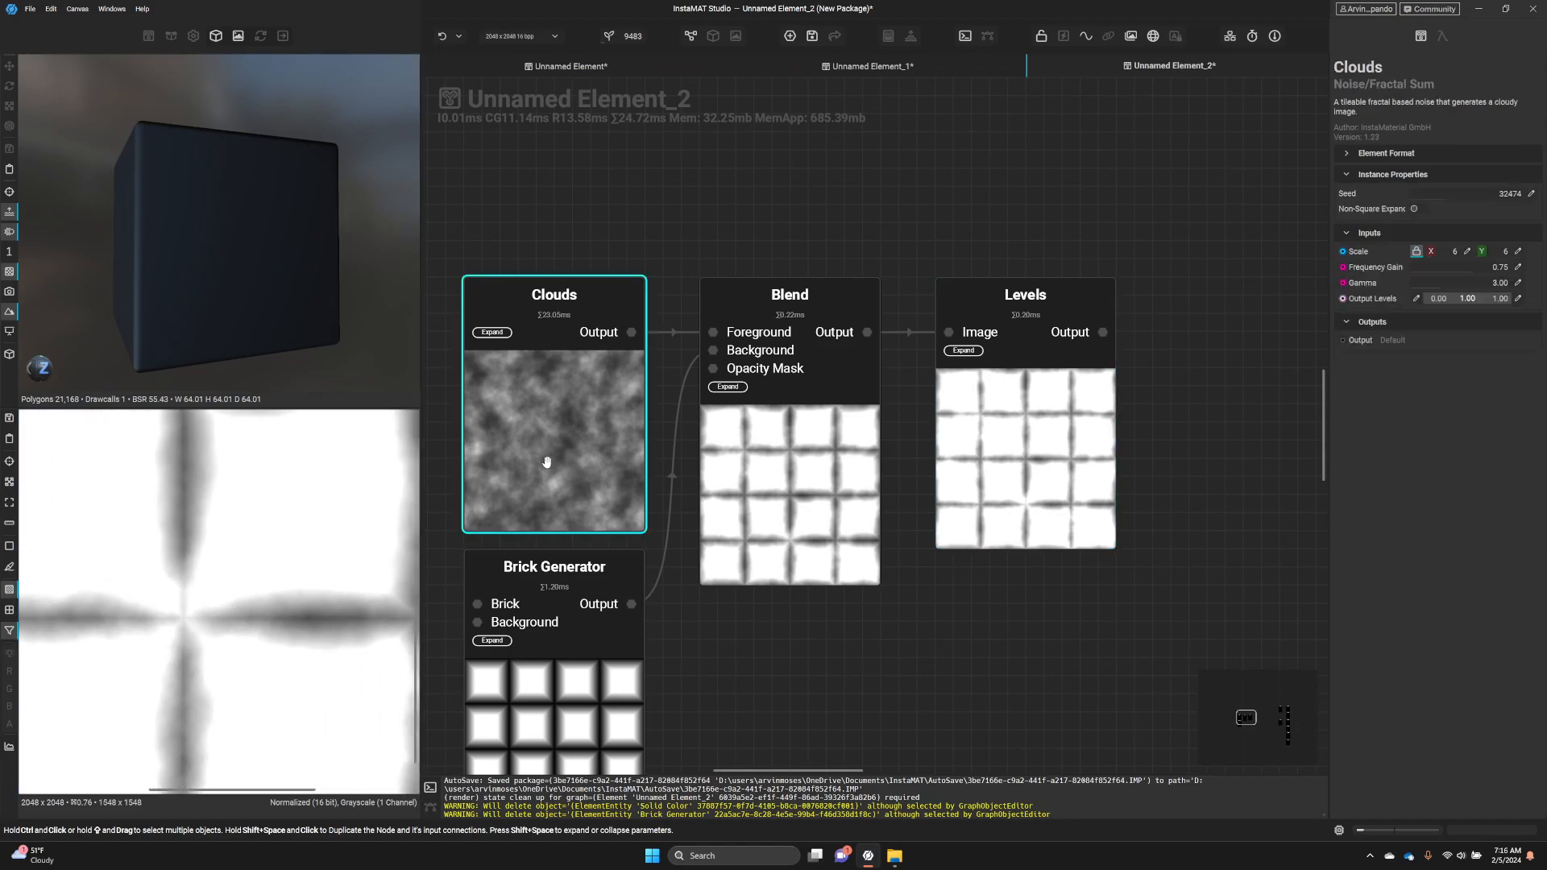
pyautogui.moveTo(1471, 272); pyautogui.dragTo(1470, 274)
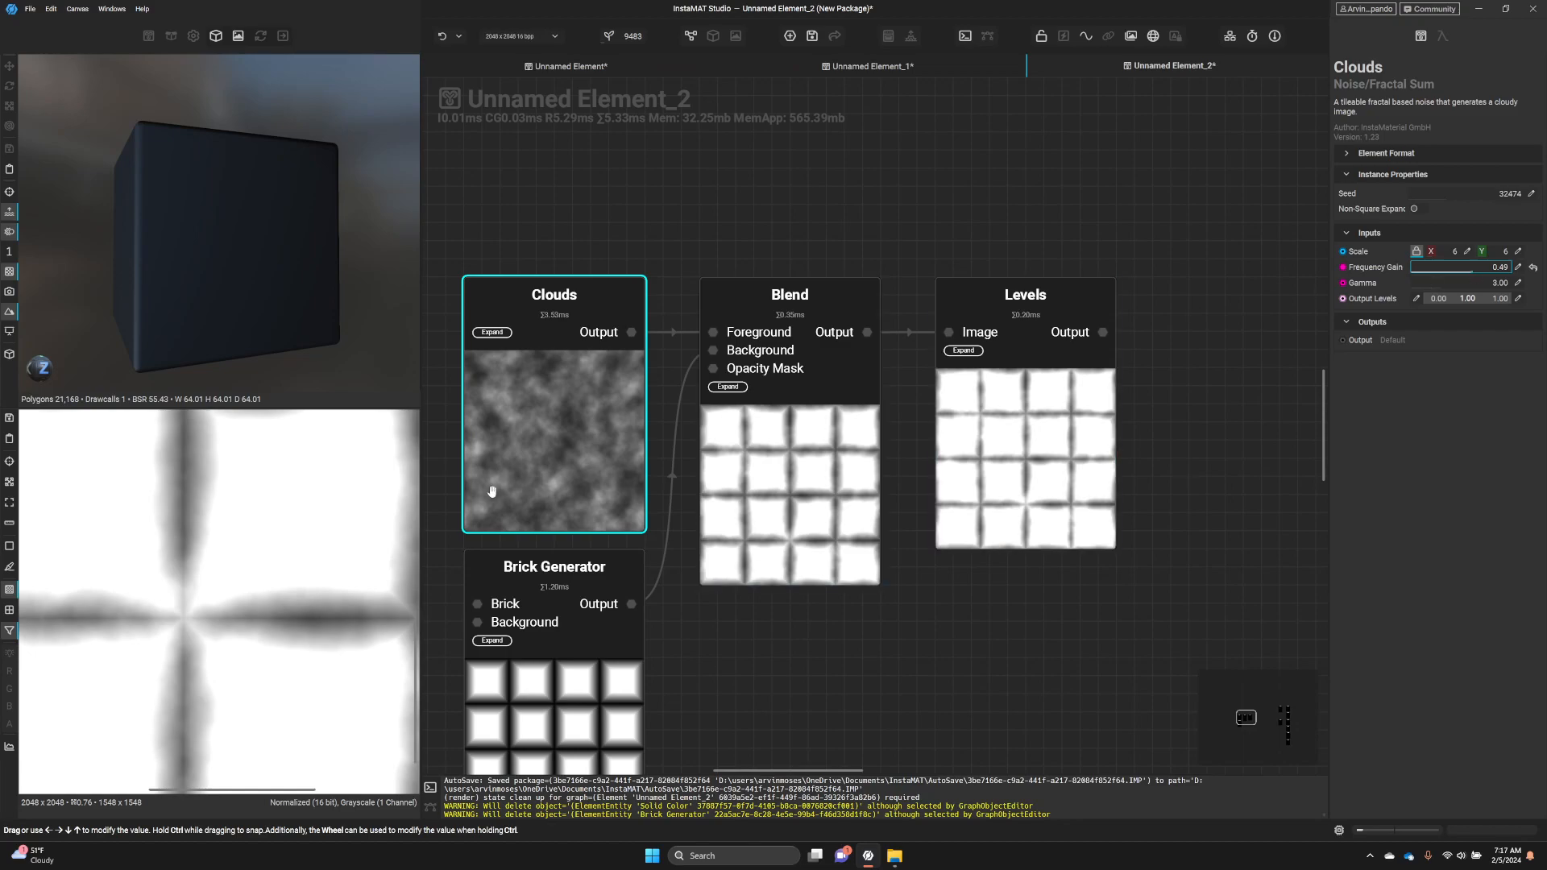
pyautogui.scroll(-1, 498, 488)
pyautogui.scroll(-3, 266, 583)
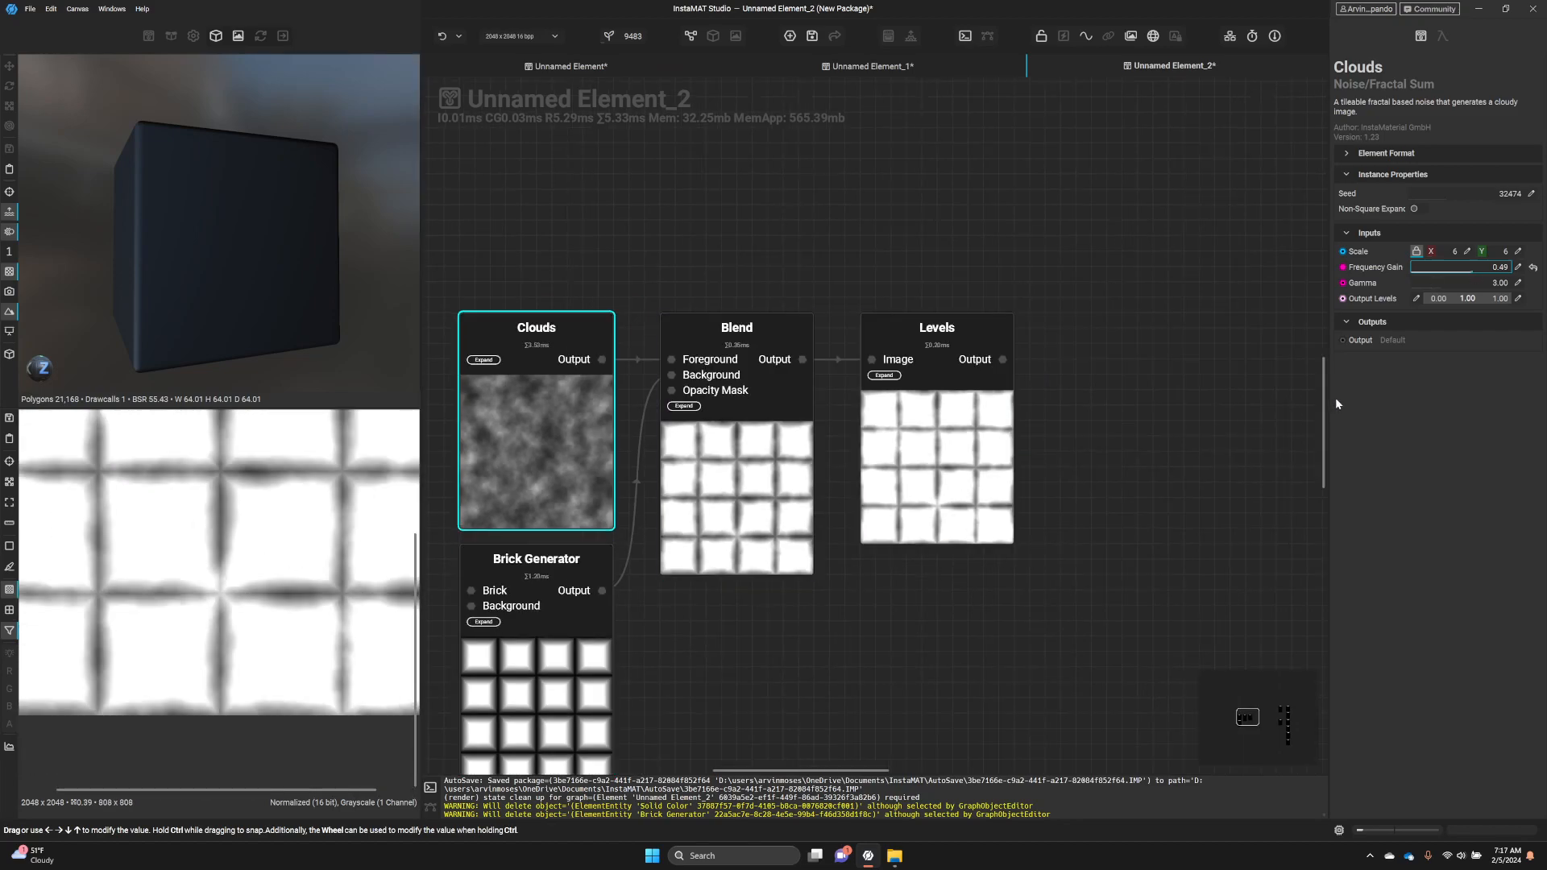
pyautogui.moveTo(1430, 193); pyautogui.dragTo(1452, 195)
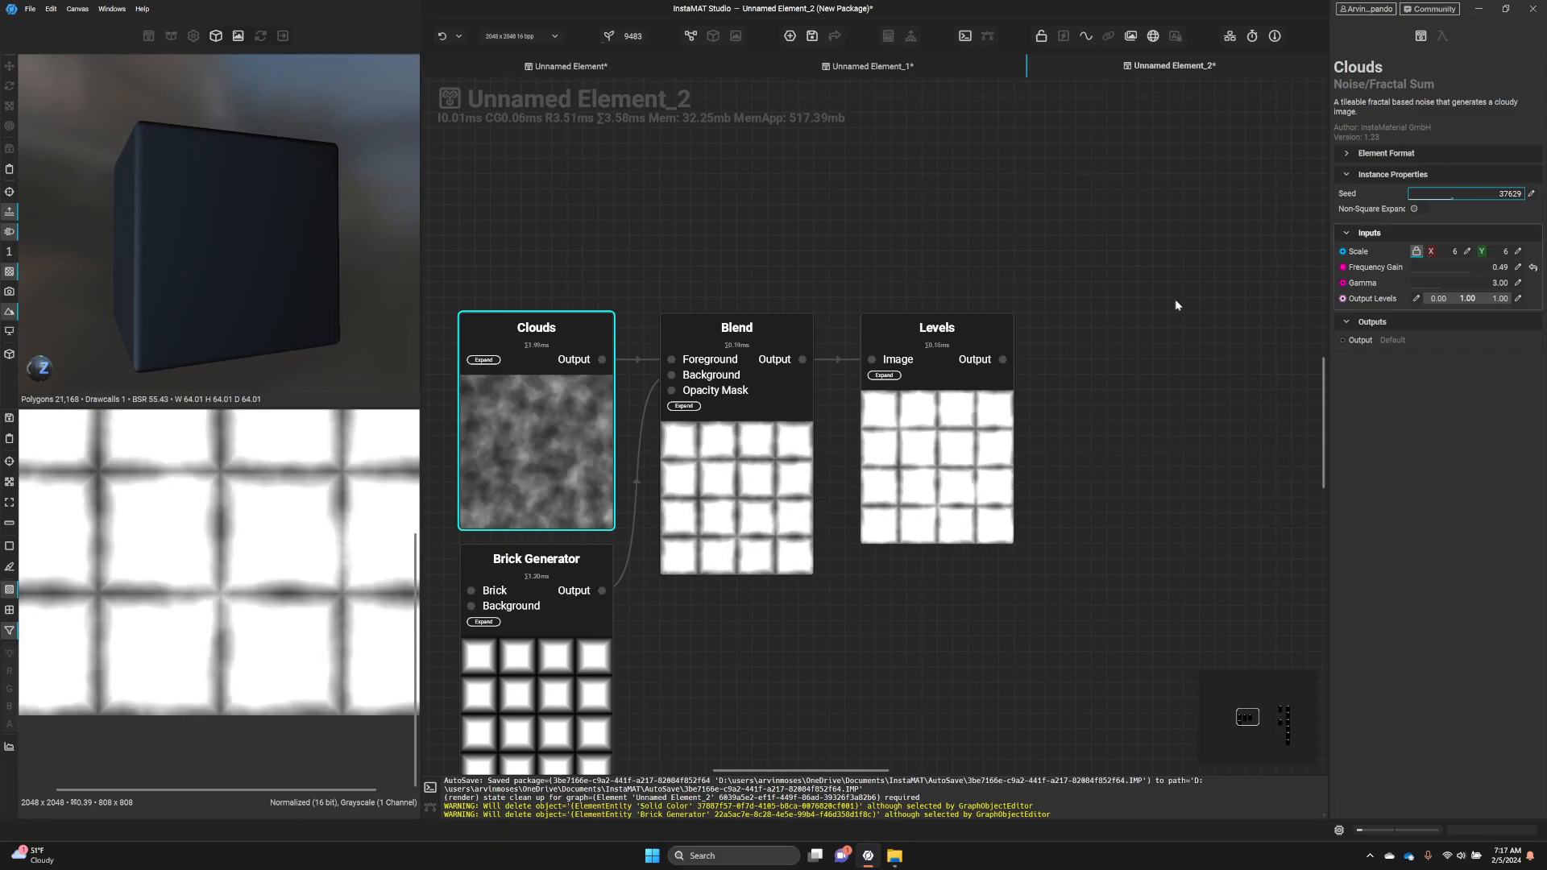
pyautogui.moveTo(231, 644); pyautogui.dragTo(190, 609, button='middle')
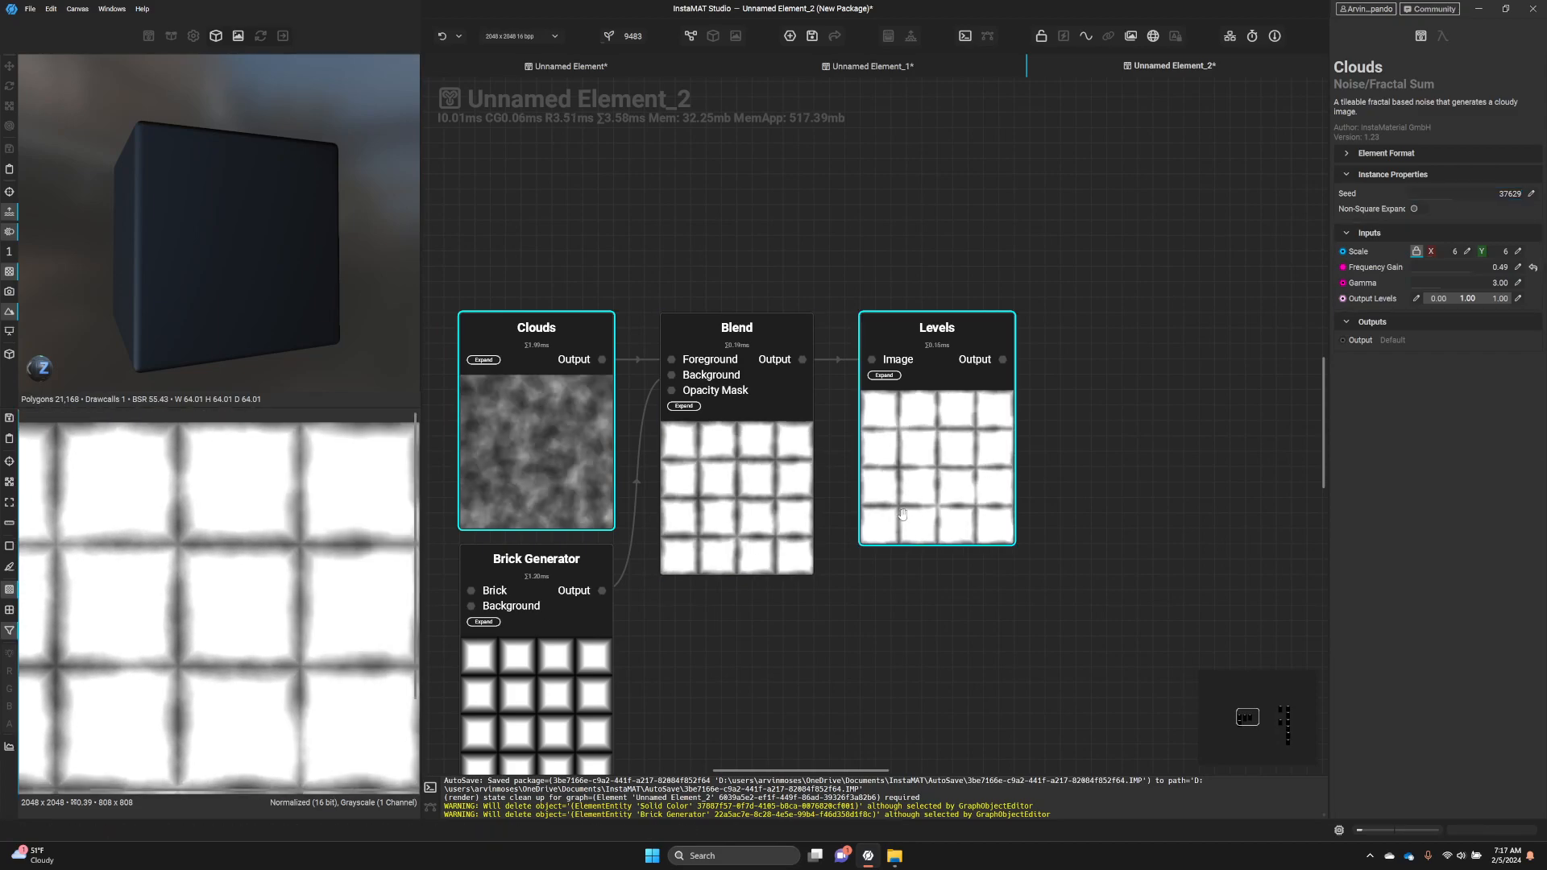
# - Lower the white input point of the Levels node further to thin the gaps between the tiles
pyautogui.click(935, 483)
pyautogui.moveTo(1496, 288)
pyautogui.mouseDown()
pyautogui.moveTo(1394, 298)
pyautogui.moveTo(1474, 300)
pyautogui.mouseUp()
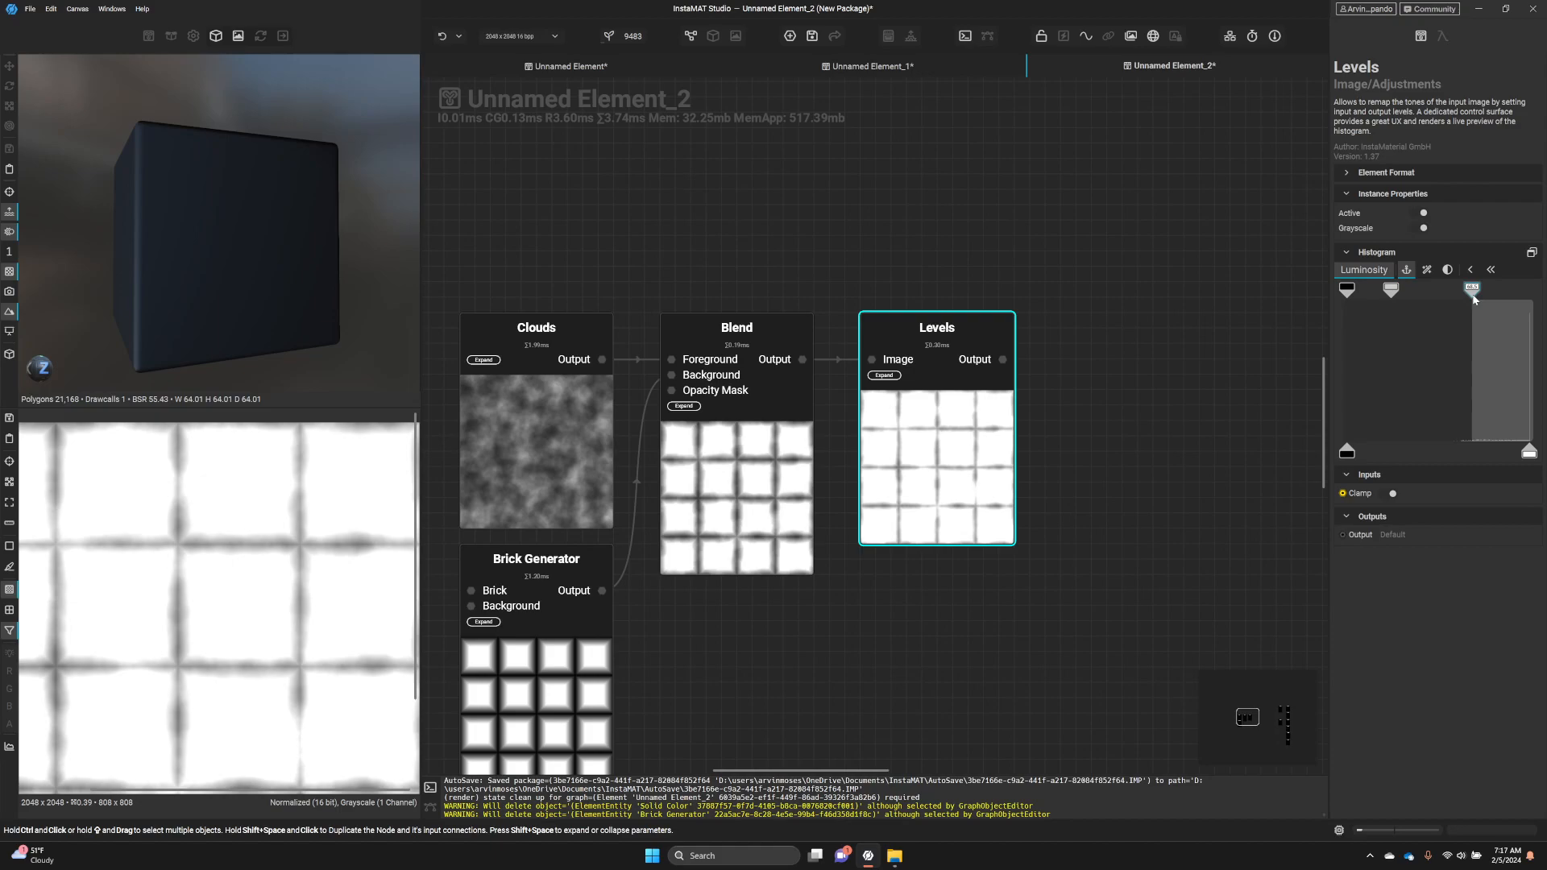
pyautogui.scroll(-1, 376, 728)
pyautogui.moveTo(267, 703); pyautogui.dragTo(361, 528, button='middle')
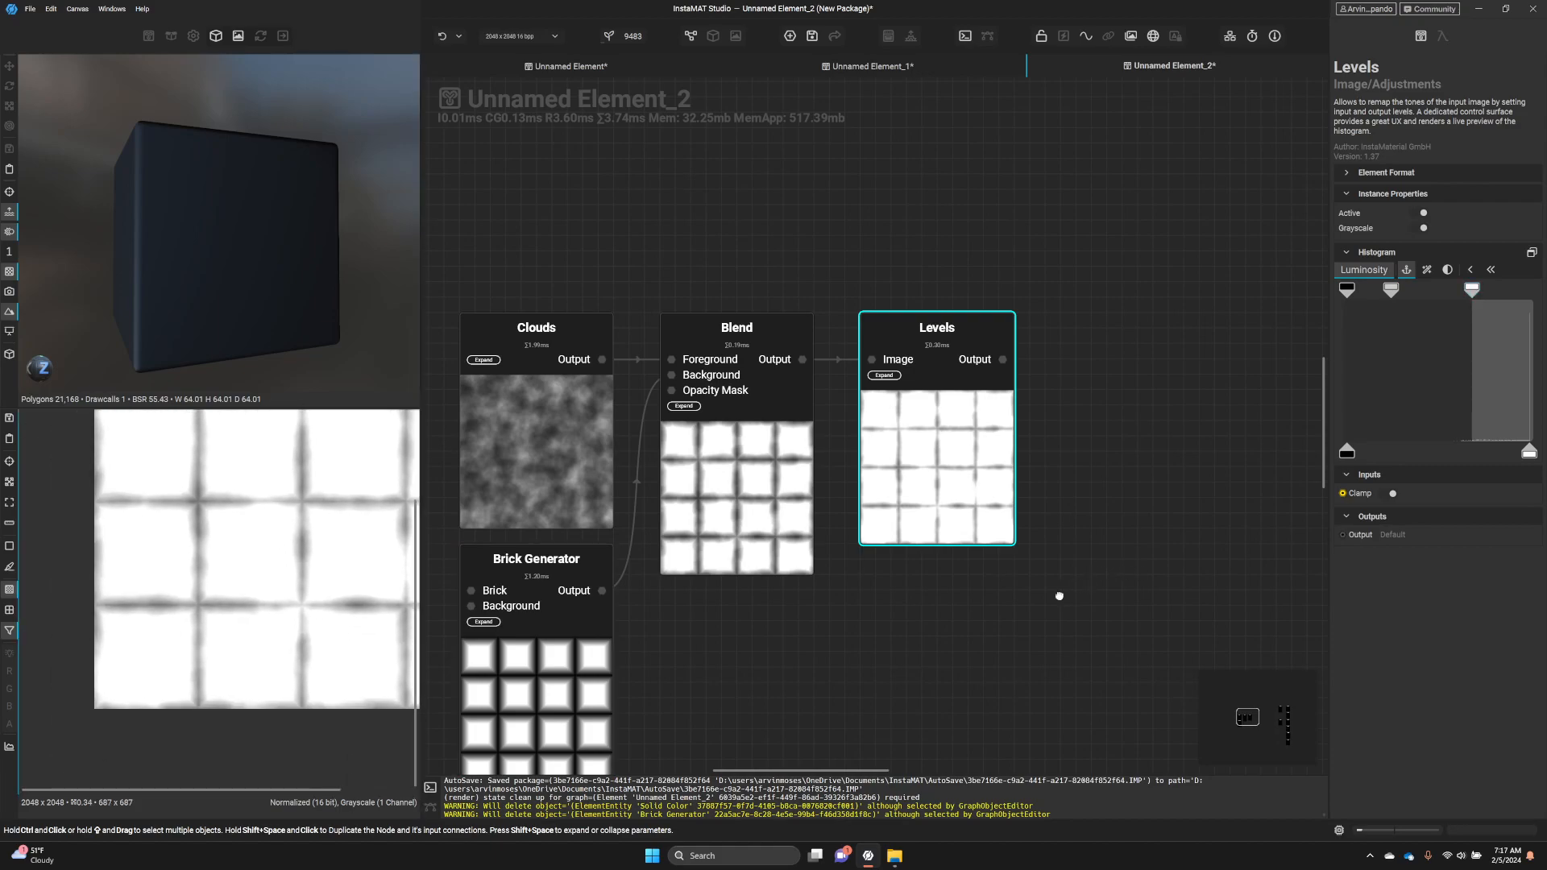
# - Test a scale of 4 on the Clouds node and settle on a scale of 8 for both axes
pyautogui.moveTo(1064, 592); pyautogui.dragTo(990, 642, button='middle')
pyautogui.scroll(1, 854, 564)
pyautogui.keyDown('ctrl'); pyautogui.click(709, 564); pyautogui.keyUp('ctrl')
pyautogui.moveTo(721, 584); pyautogui.dragTo(966, 557, button='middle')
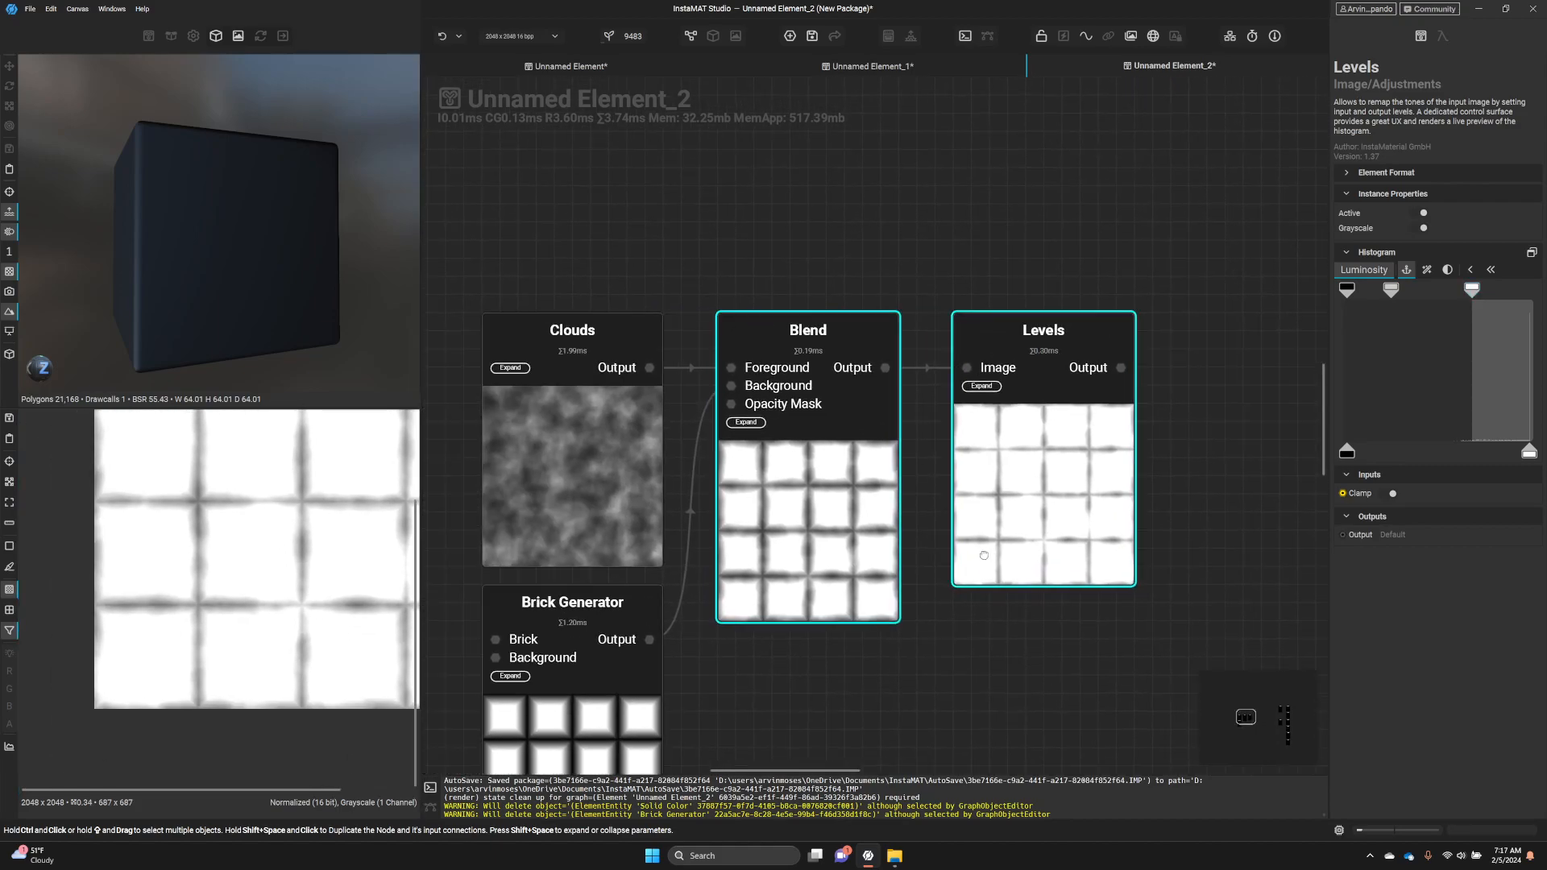
pyautogui.click(574, 509)
pyautogui.moveTo(574, 509); pyautogui.dragTo(680, 503, button='middle')
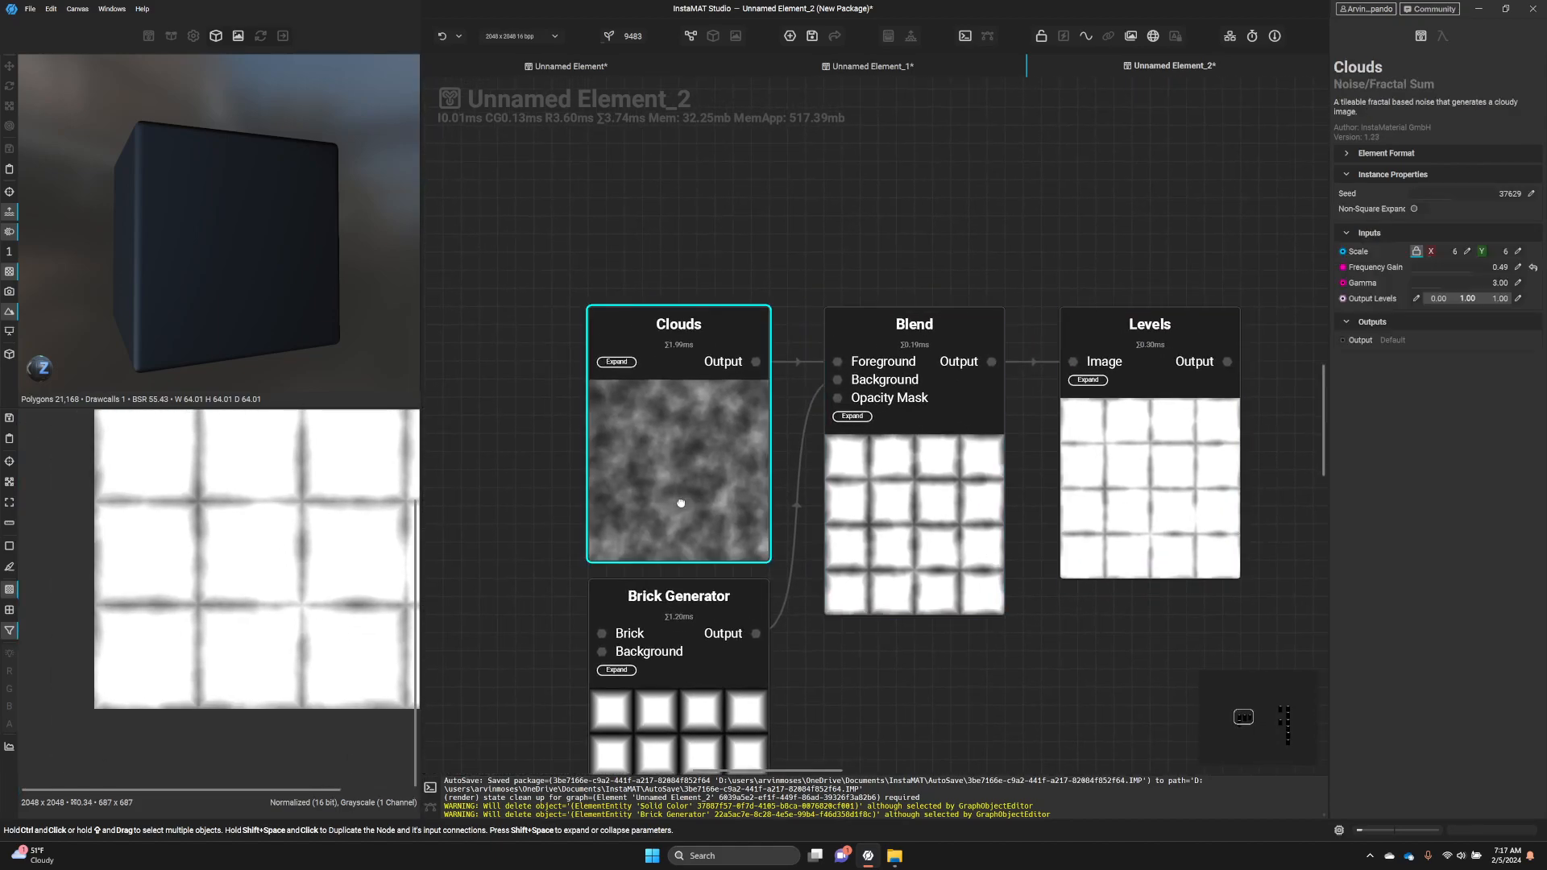
pyautogui.click(1453, 252)
pyautogui.write('4')
pyautogui.press('Return')
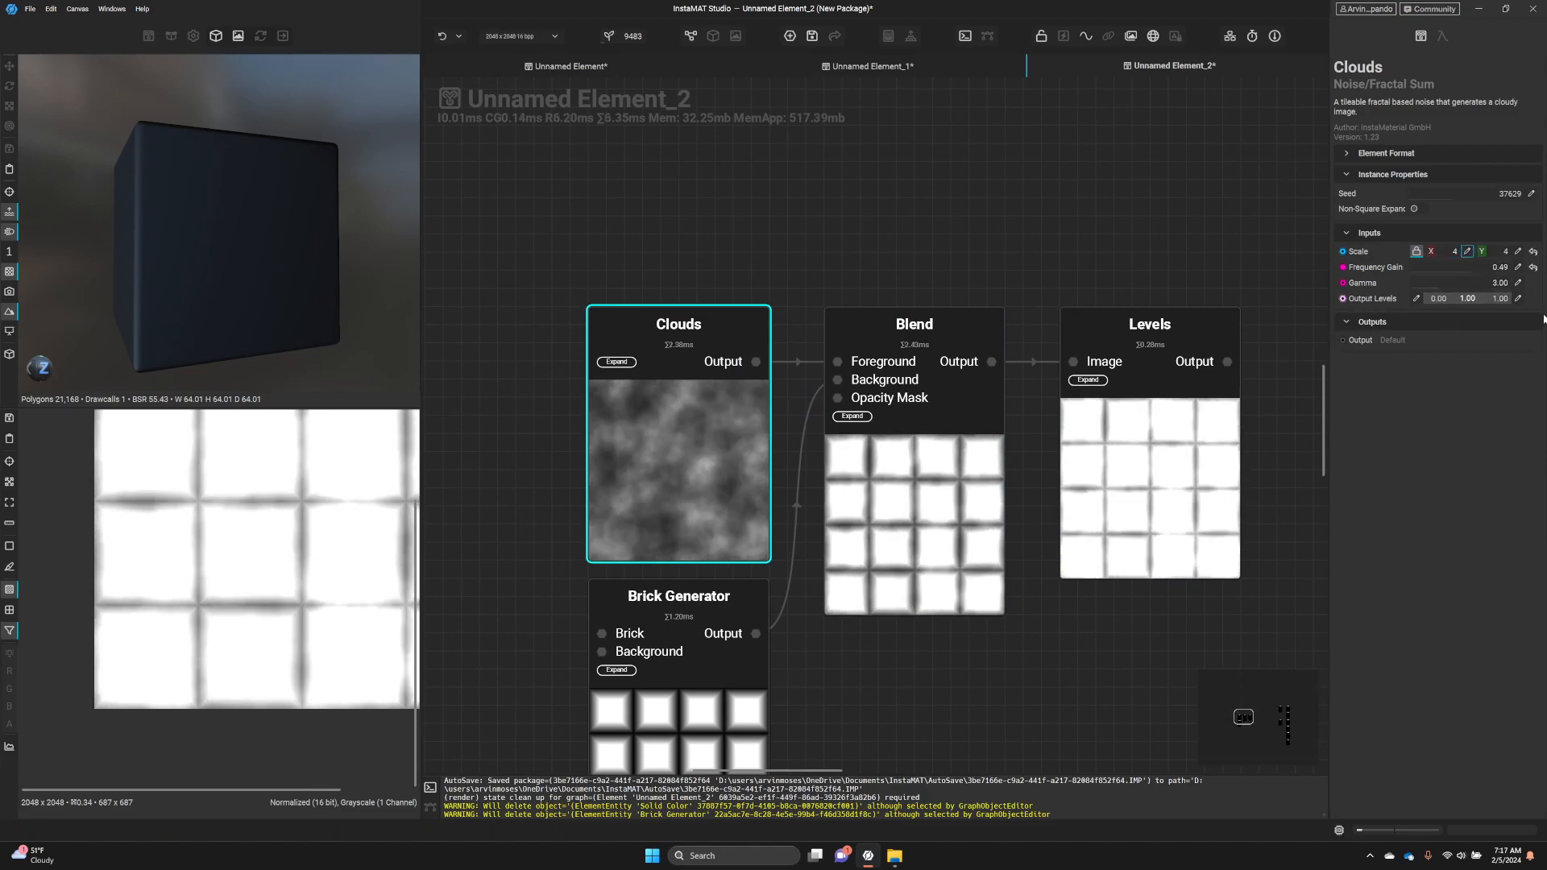
pyautogui.click(1460, 252)
pyautogui.write('8')
pyautogui.press('Return')
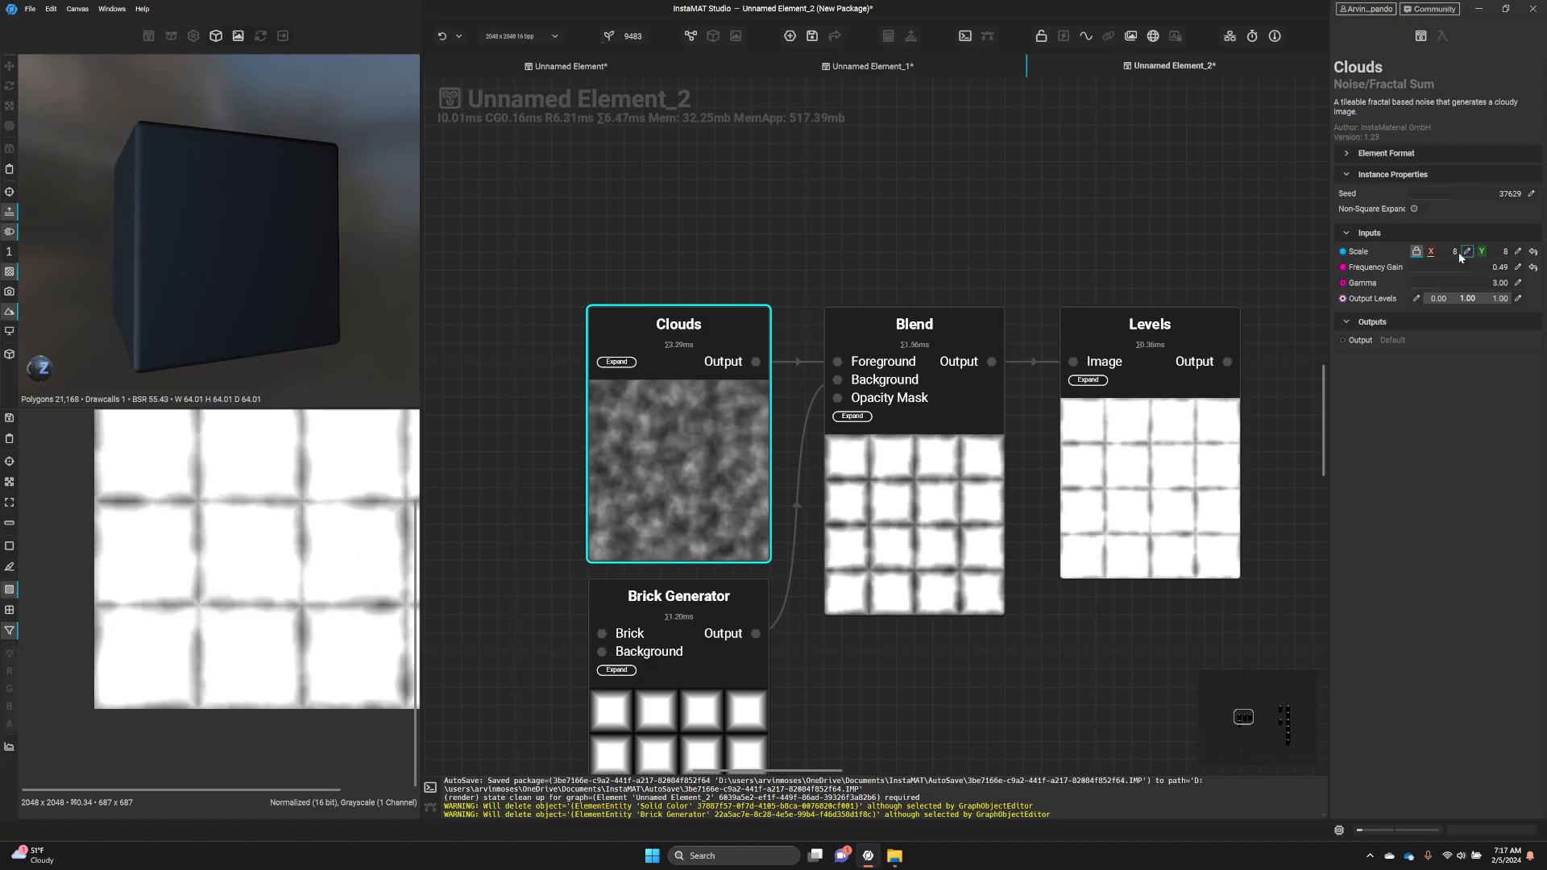
pyautogui.moveTo(252, 643); pyautogui.dragTo(261, 691, button='middle')
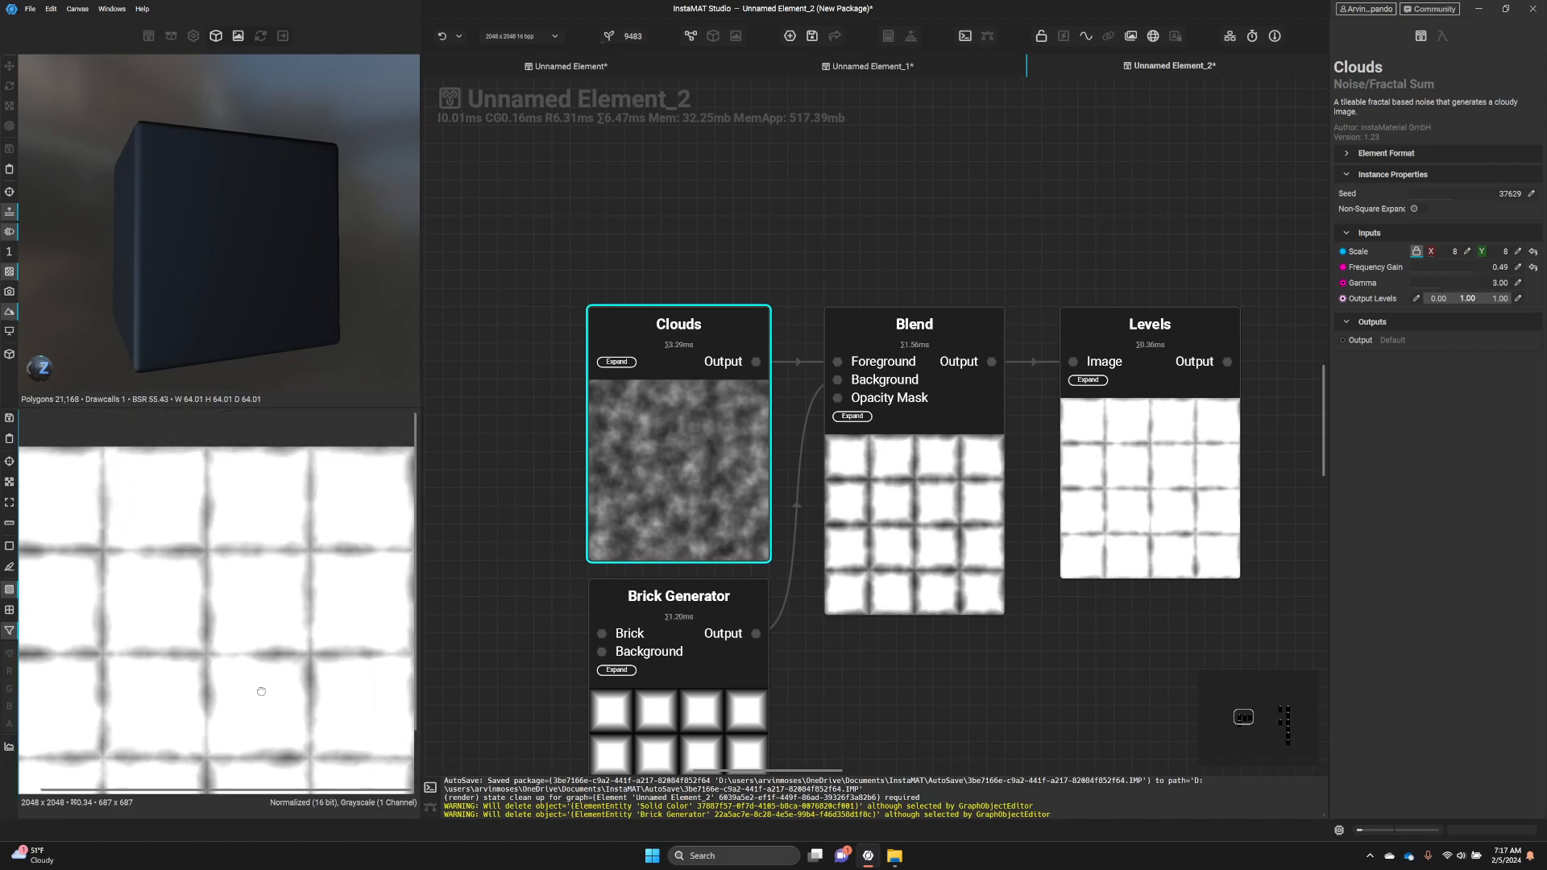
# - Add a Height To Normal node fed by the Levels output and place it beside the Levels node
pyautogui.moveTo(870, 610); pyautogui.dragTo(433, 635, button='middle')
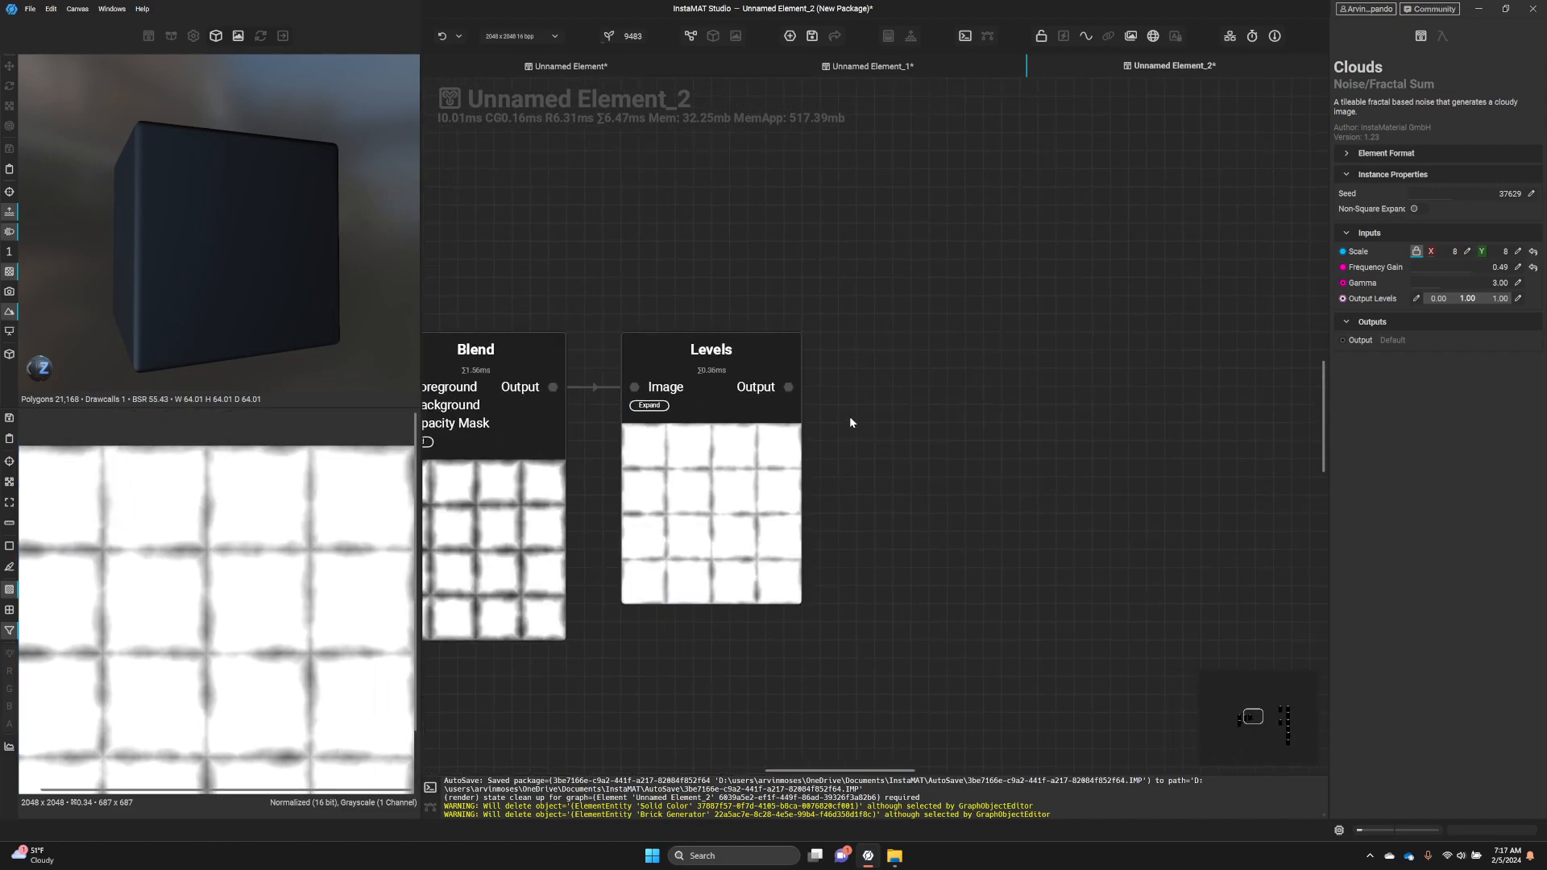
pyautogui.moveTo(789, 387); pyautogui.dragTo(992, 398)
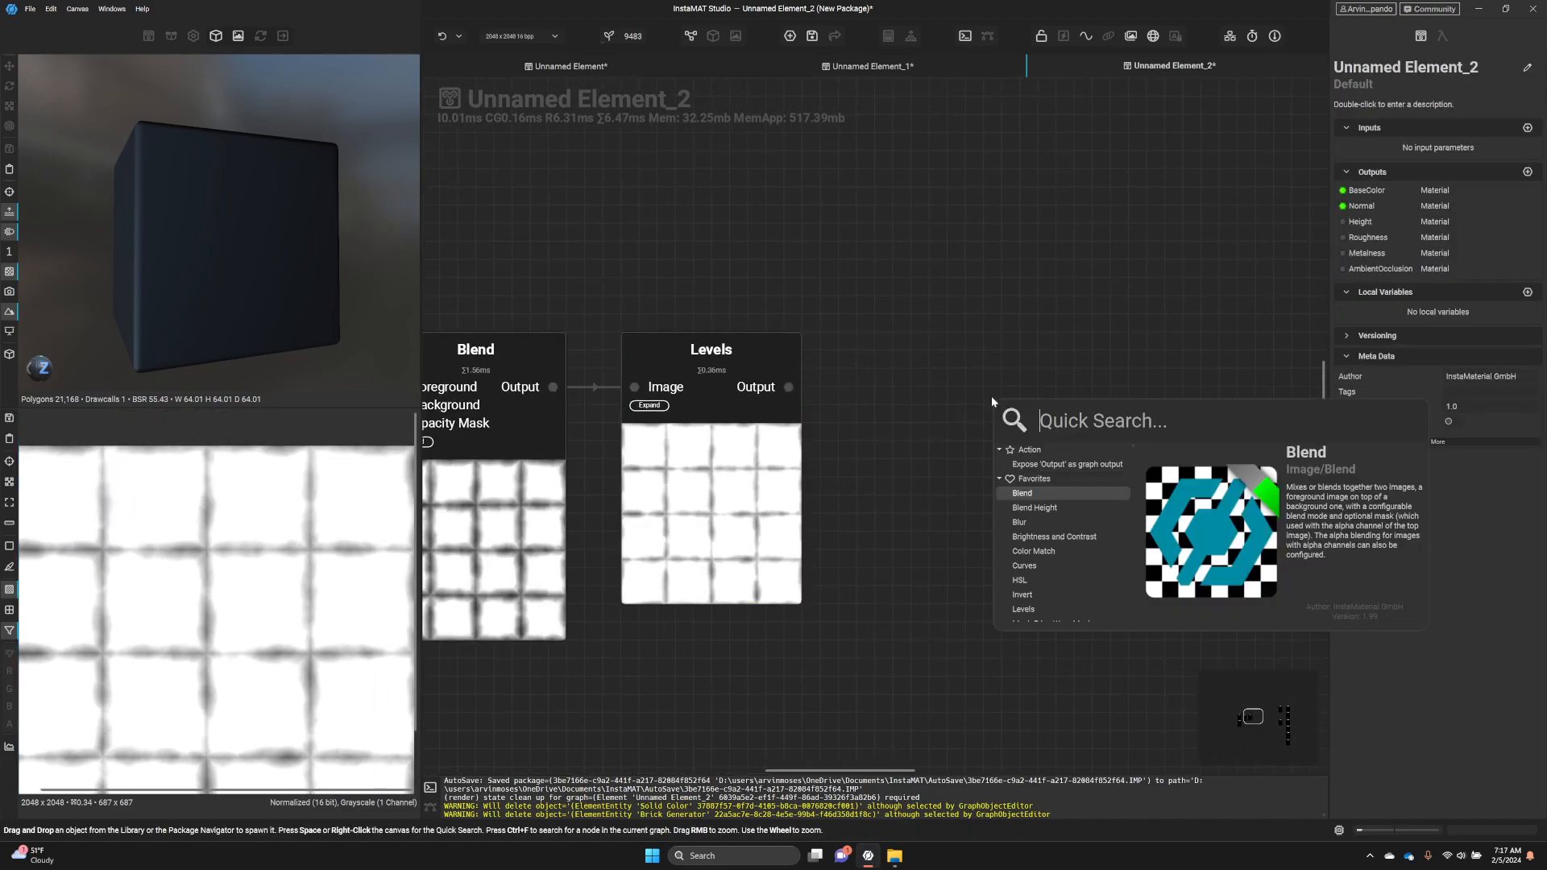
pyautogui.write('height to no')
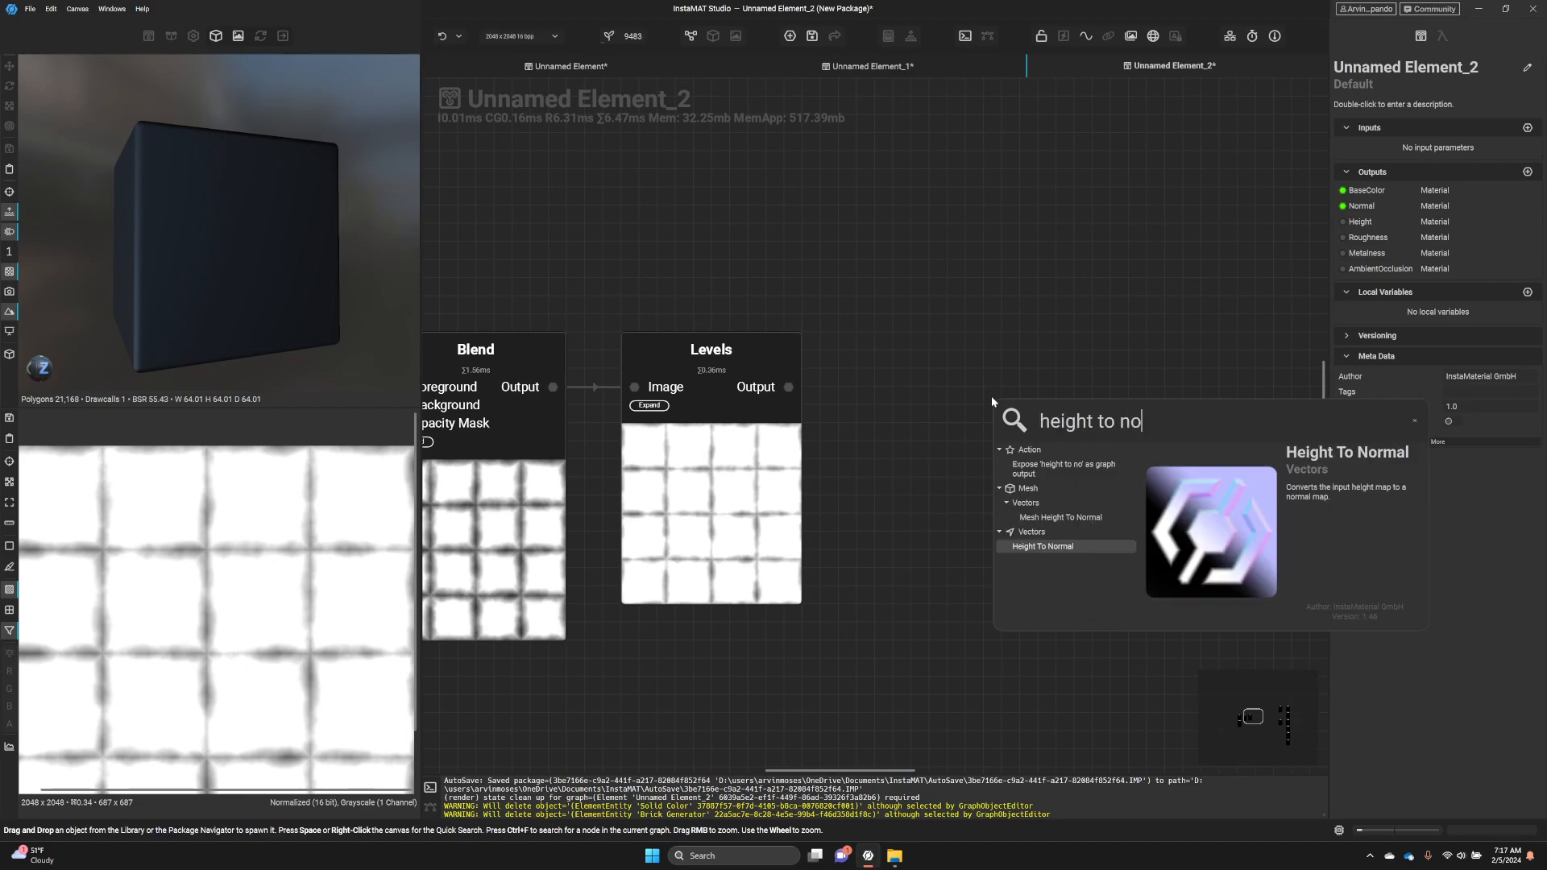
pyautogui.press('Return')
pyautogui.moveTo(1060, 423); pyautogui.dragTo(935, 355)
# - Connect the Height To Normal output to the Set Normal node and check the cube in the 3D view
pyautogui.moveTo(1271, 384); pyautogui.dragTo(772, 462, button='middle')
pyautogui.scroll(-3, 772, 462)
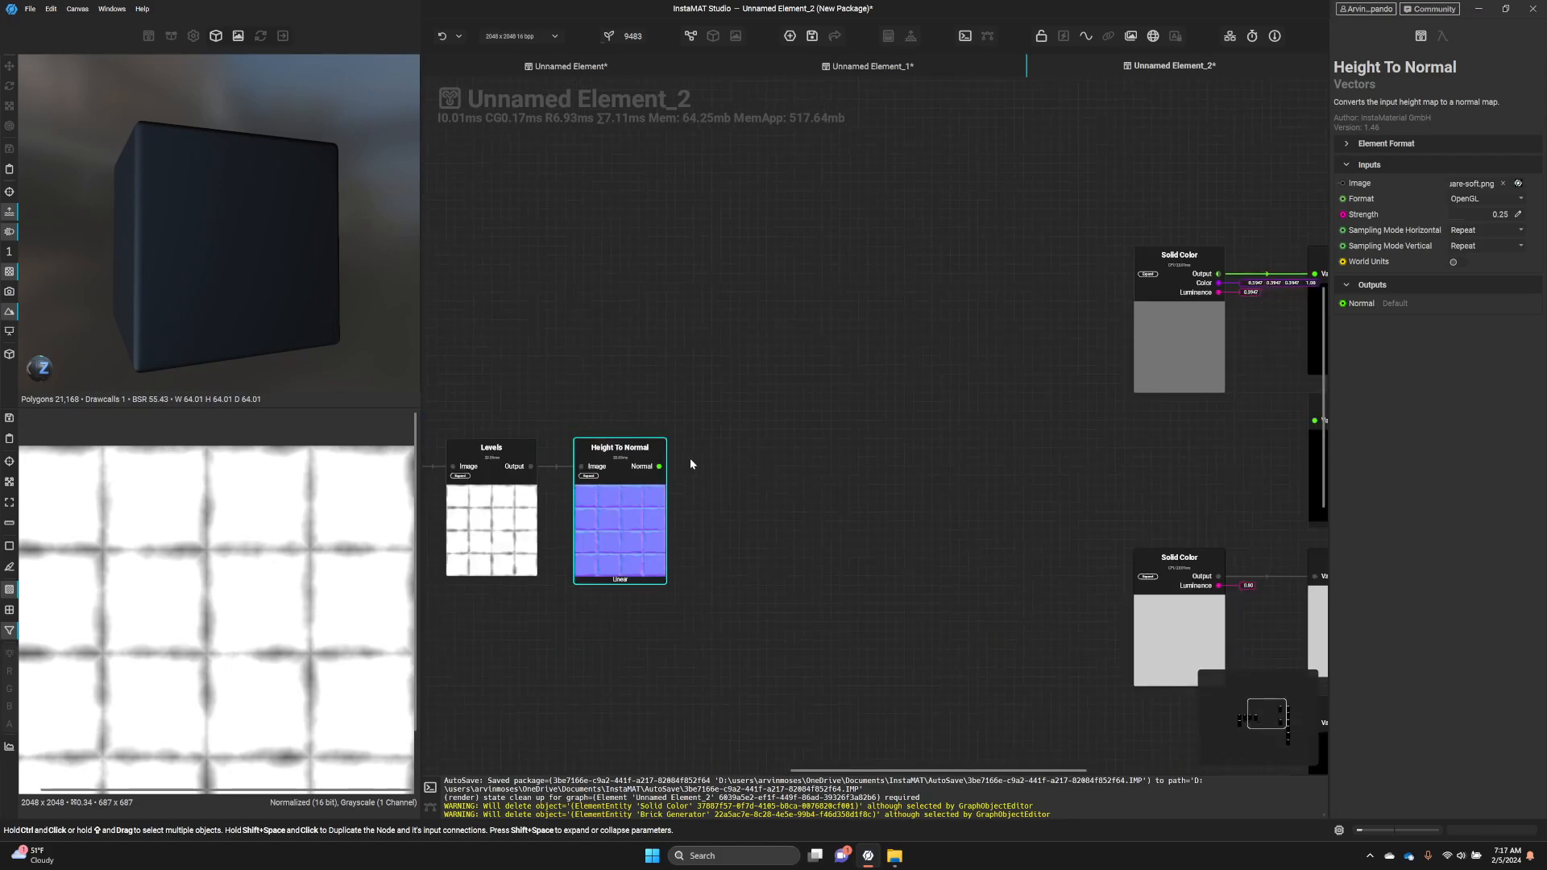
pyautogui.moveTo(658, 467); pyautogui.dragTo(1305, 424)
pyautogui.click(1008, 518)
pyautogui.click(607, 467)
pyautogui.moveTo(633, 465); pyautogui.dragTo(1287, 419)
pyautogui.moveTo(743, 548); pyautogui.dragTo(915, 510, button='middle')
pyautogui.keyDown('alt'); pyautogui.moveTo(285, 308); pyautogui.dragTo(161, 310); pyautogui.keyUp('alt')
# - Add a Reroute Image node fed by the Levels output
pyautogui.moveTo(976, 593); pyautogui.dragTo(1042, 467, button='middle')
pyautogui.scroll(-4, 1005, 535)
pyautogui.moveTo(1005, 535); pyautogui.dragTo(837, 500, button='middle')
pyautogui.scroll(1, 1144, 568)
pyautogui.moveTo(1157, 596); pyautogui.dragTo(1187, 592, button='middle')
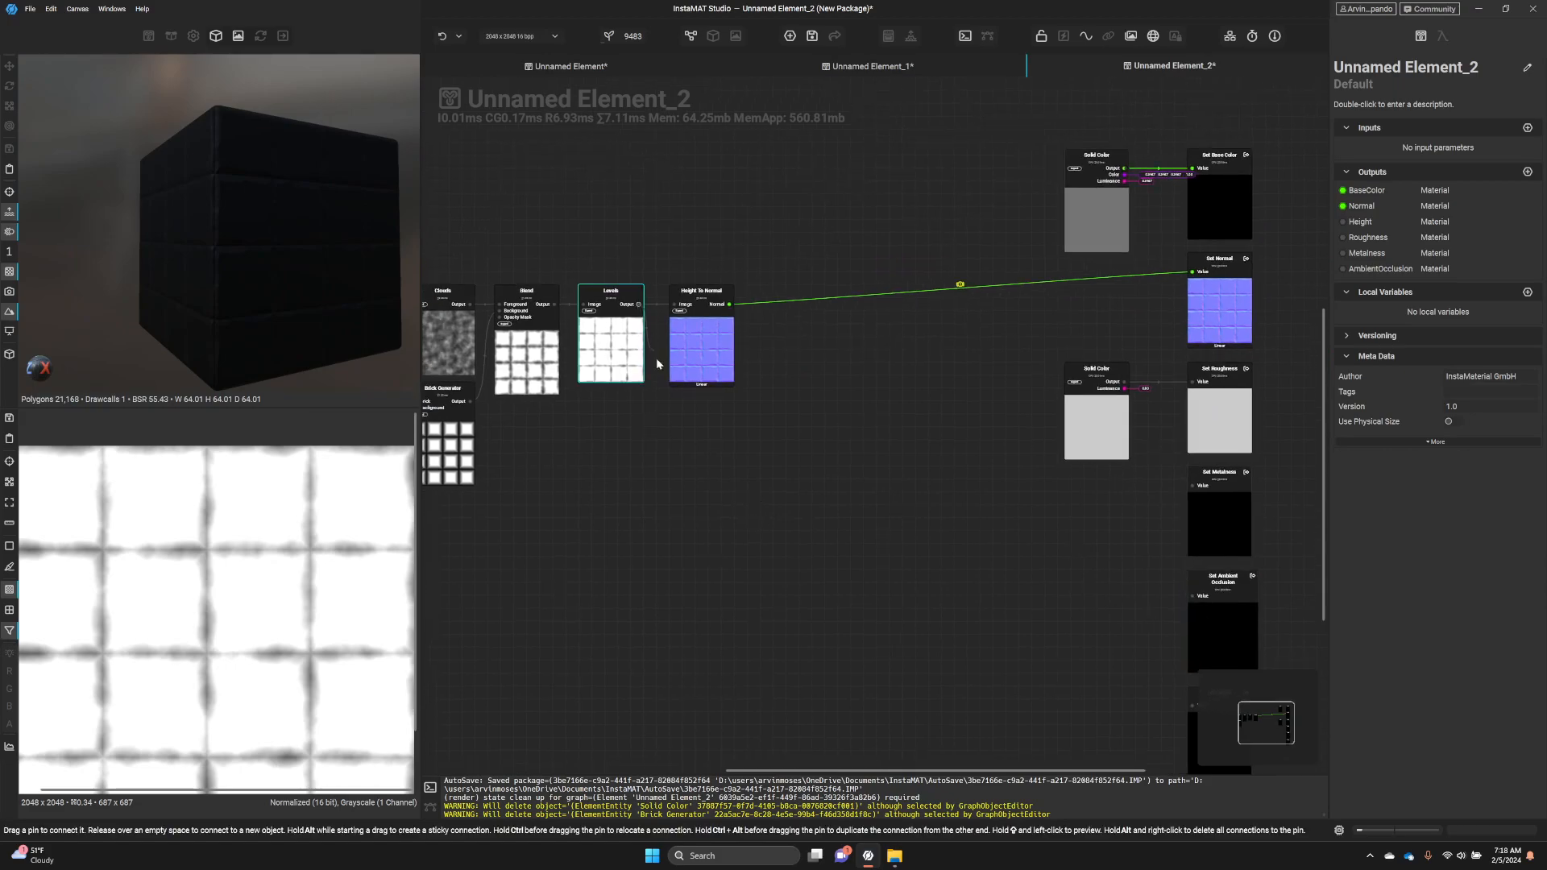
pyautogui.moveTo(675, 497); pyautogui.dragTo(675, 497)
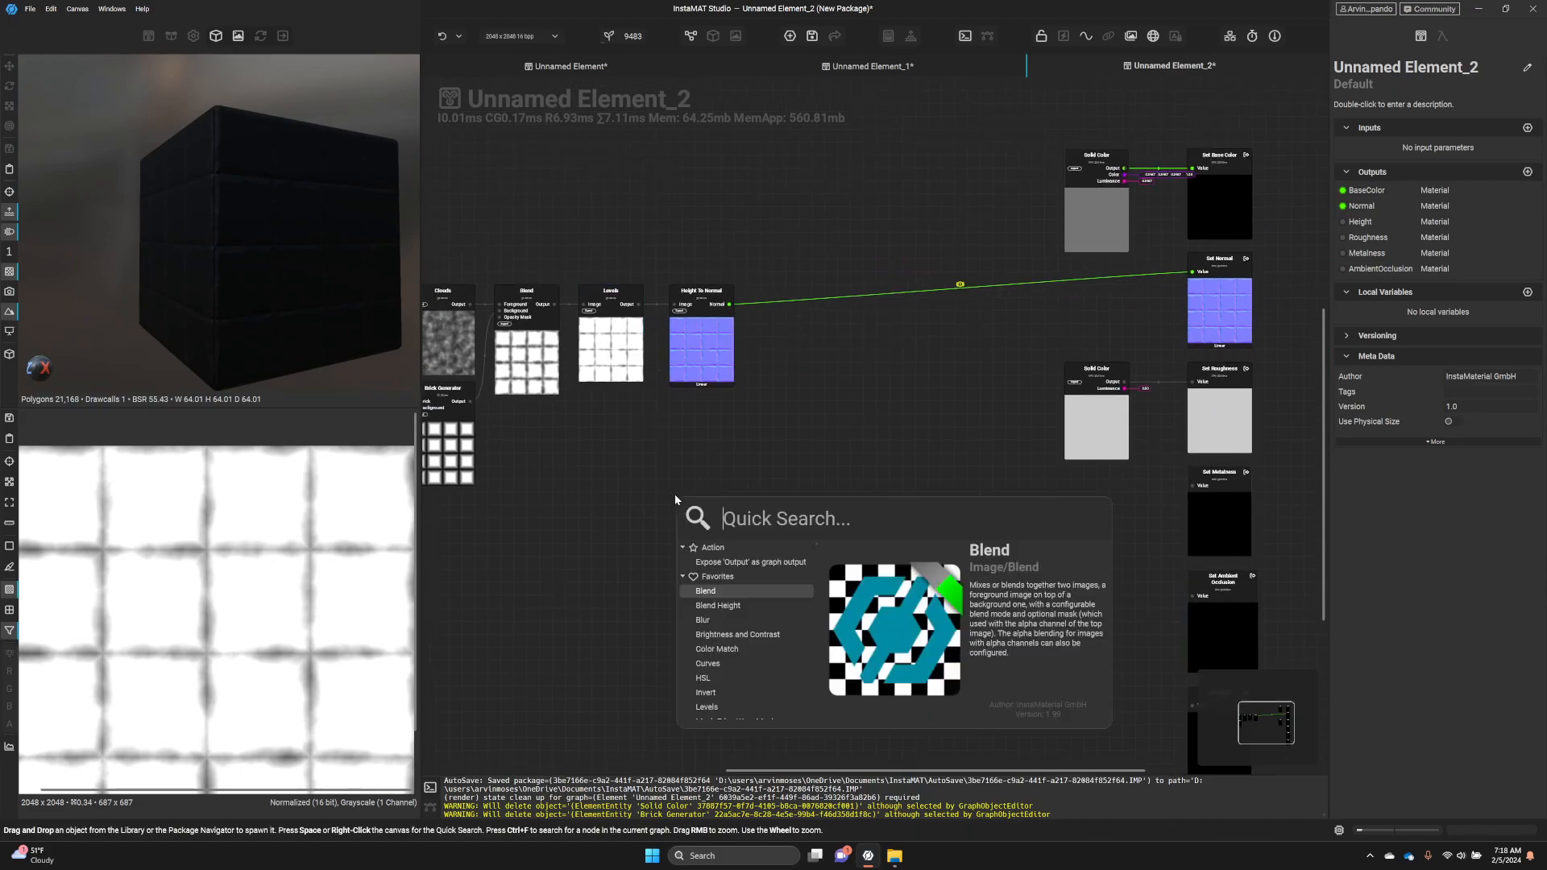
pyautogui.write('rerou')
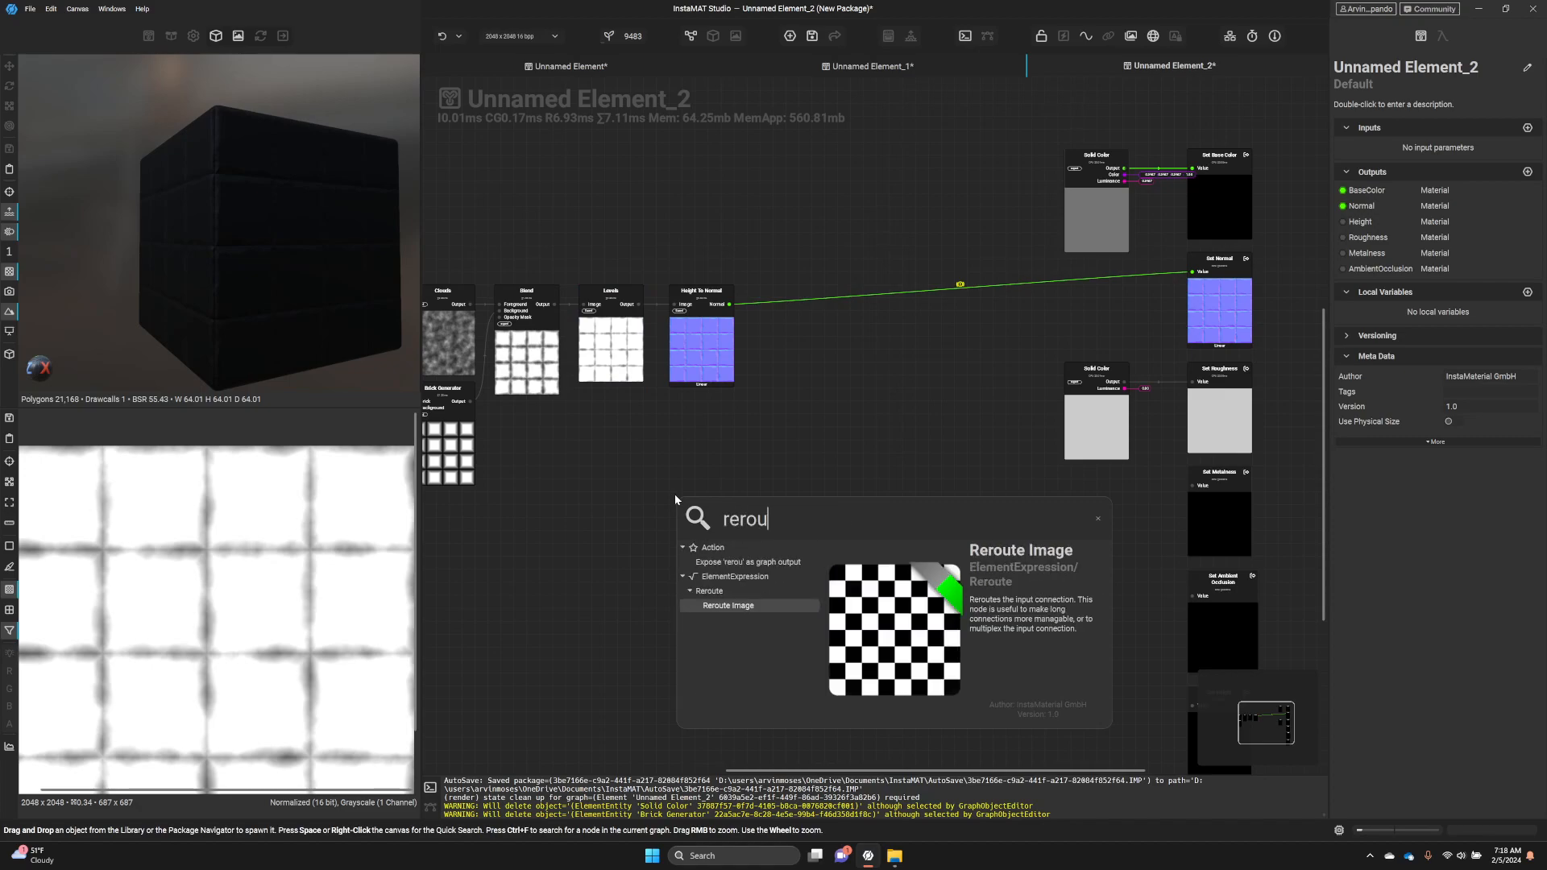
pyautogui.press('Return')
# - Place the reroute between Levels and Height To Normal, and feed the Height To Normal image input through it
pyautogui.scroll(1, 681, 306)
pyautogui.moveTo(675, 312); pyautogui.dragTo(708, 313)
pyautogui.moveTo(842, 381); pyautogui.dragTo(842, 358)
pyautogui.click(703, 312)
pyautogui.moveTo(706, 307); pyautogui.dragTo(708, 301)
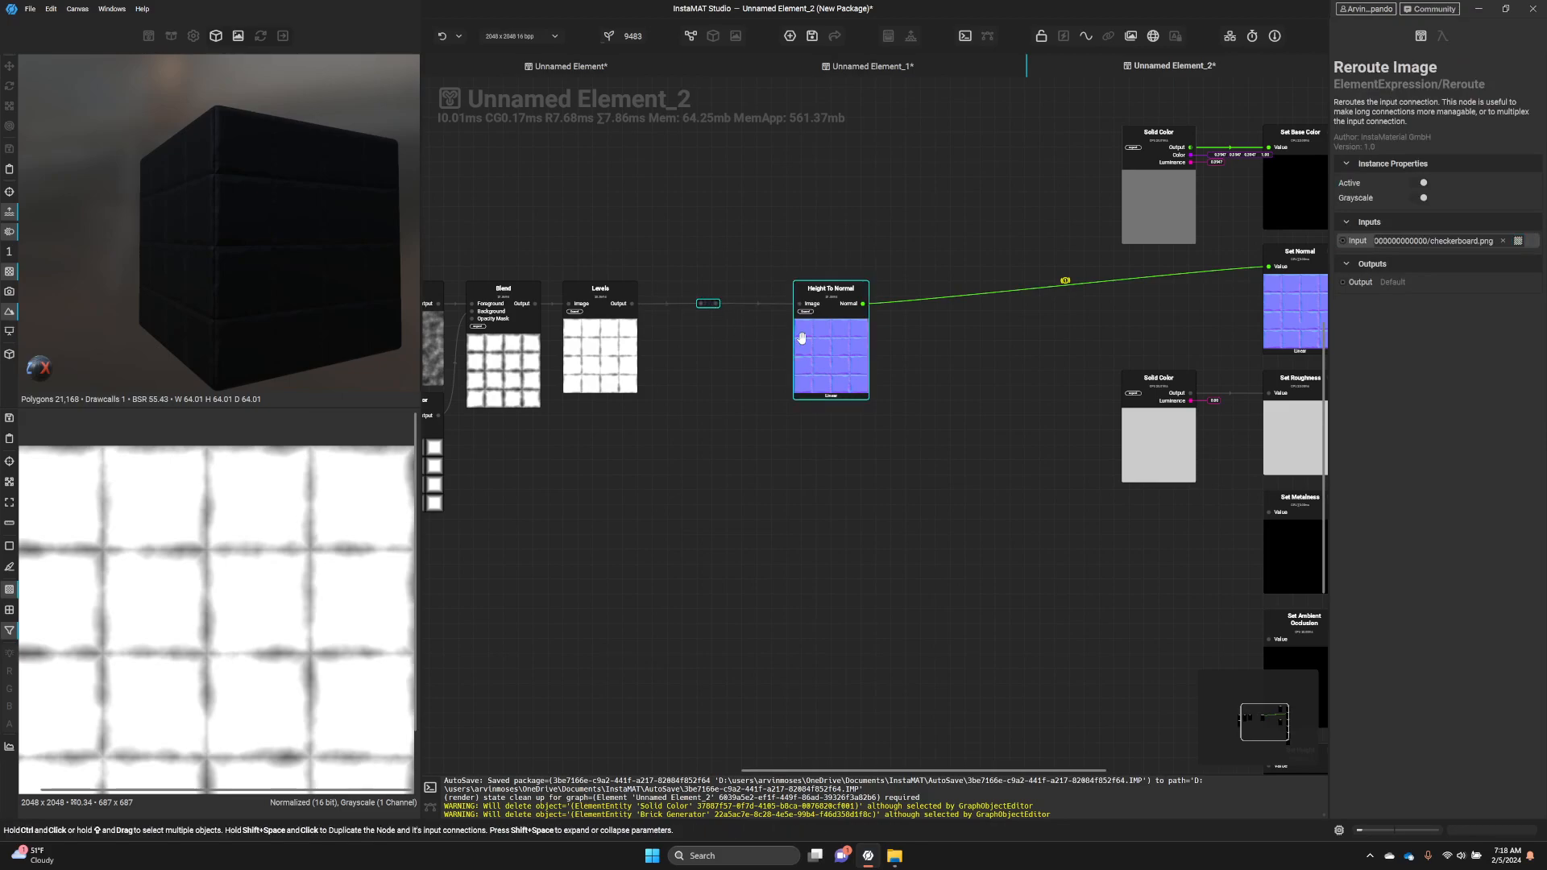
# - Add a Height To Ambient Occlusion node below Height To Normal, fed by the reroute, and connect its output to Set Ambient Occlusion
pyautogui.scroll(1, 713, 407)
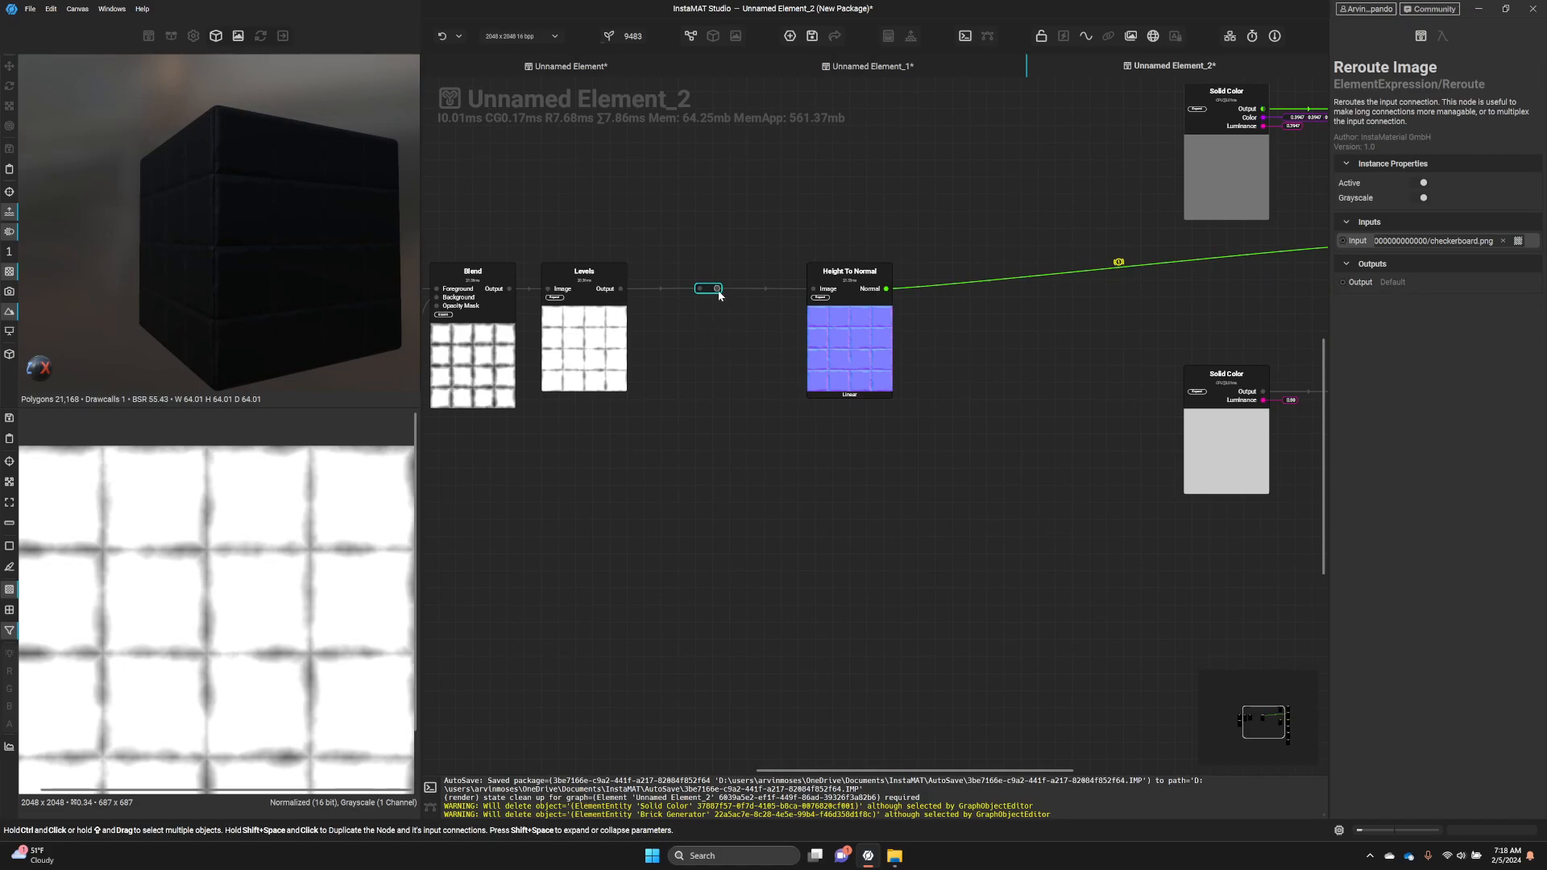
pyautogui.click(777, 515)
pyautogui.rightClick(776, 516)
pyautogui.write('ambient')
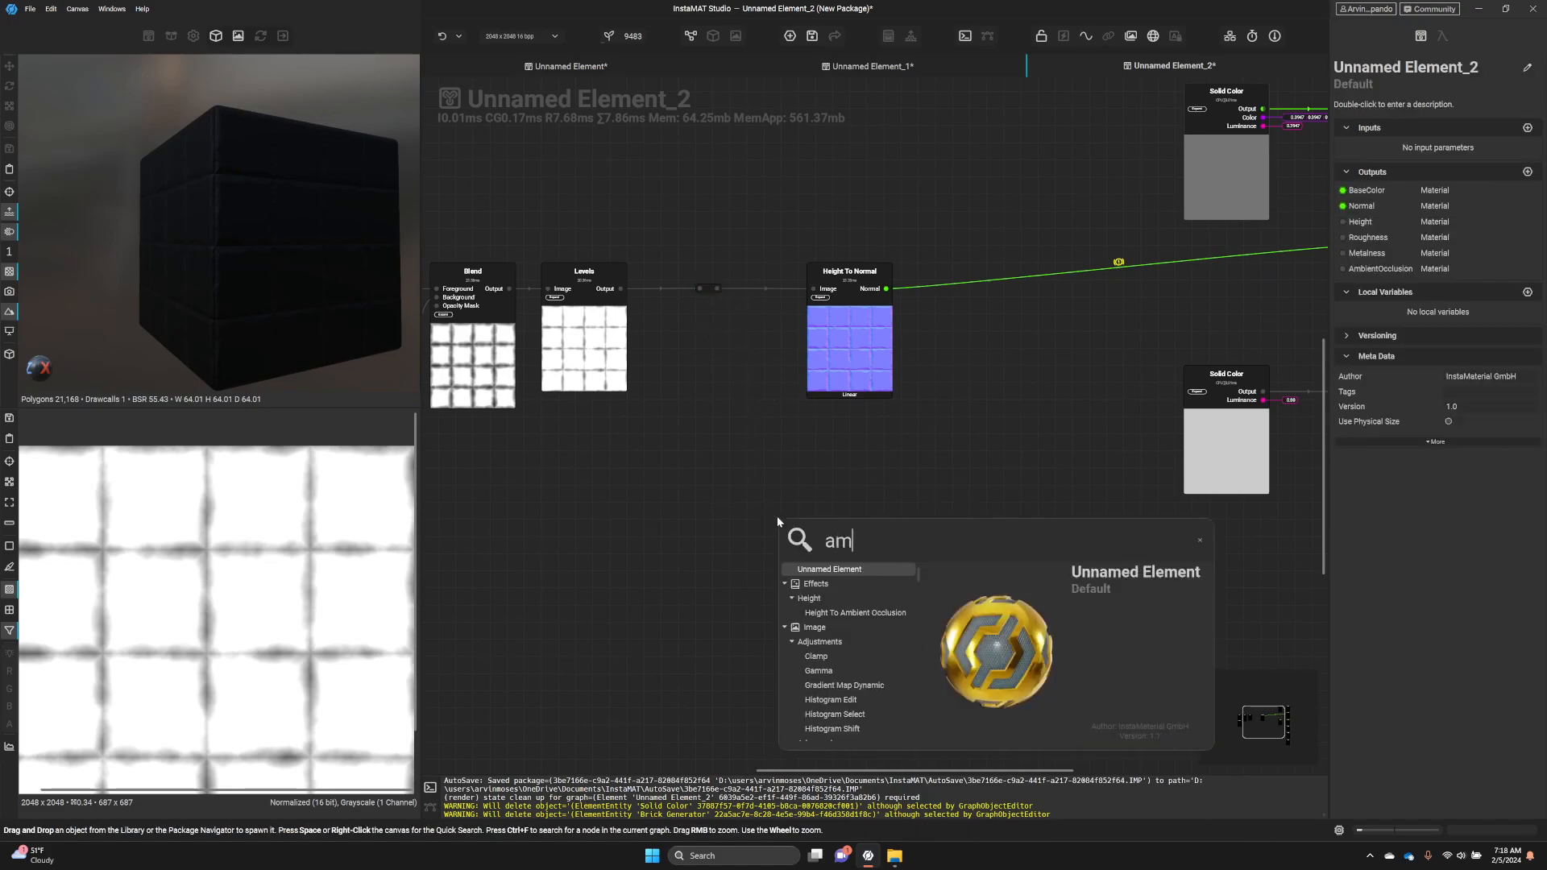
pyautogui.press('Return')
pyautogui.moveTo(803, 519); pyautogui.dragTo(843, 452)
pyautogui.moveTo(1056, 578); pyautogui.dragTo(844, 527, button='middle')
pyautogui.moveTo(684, 418); pyautogui.dragTo(1142, 624)
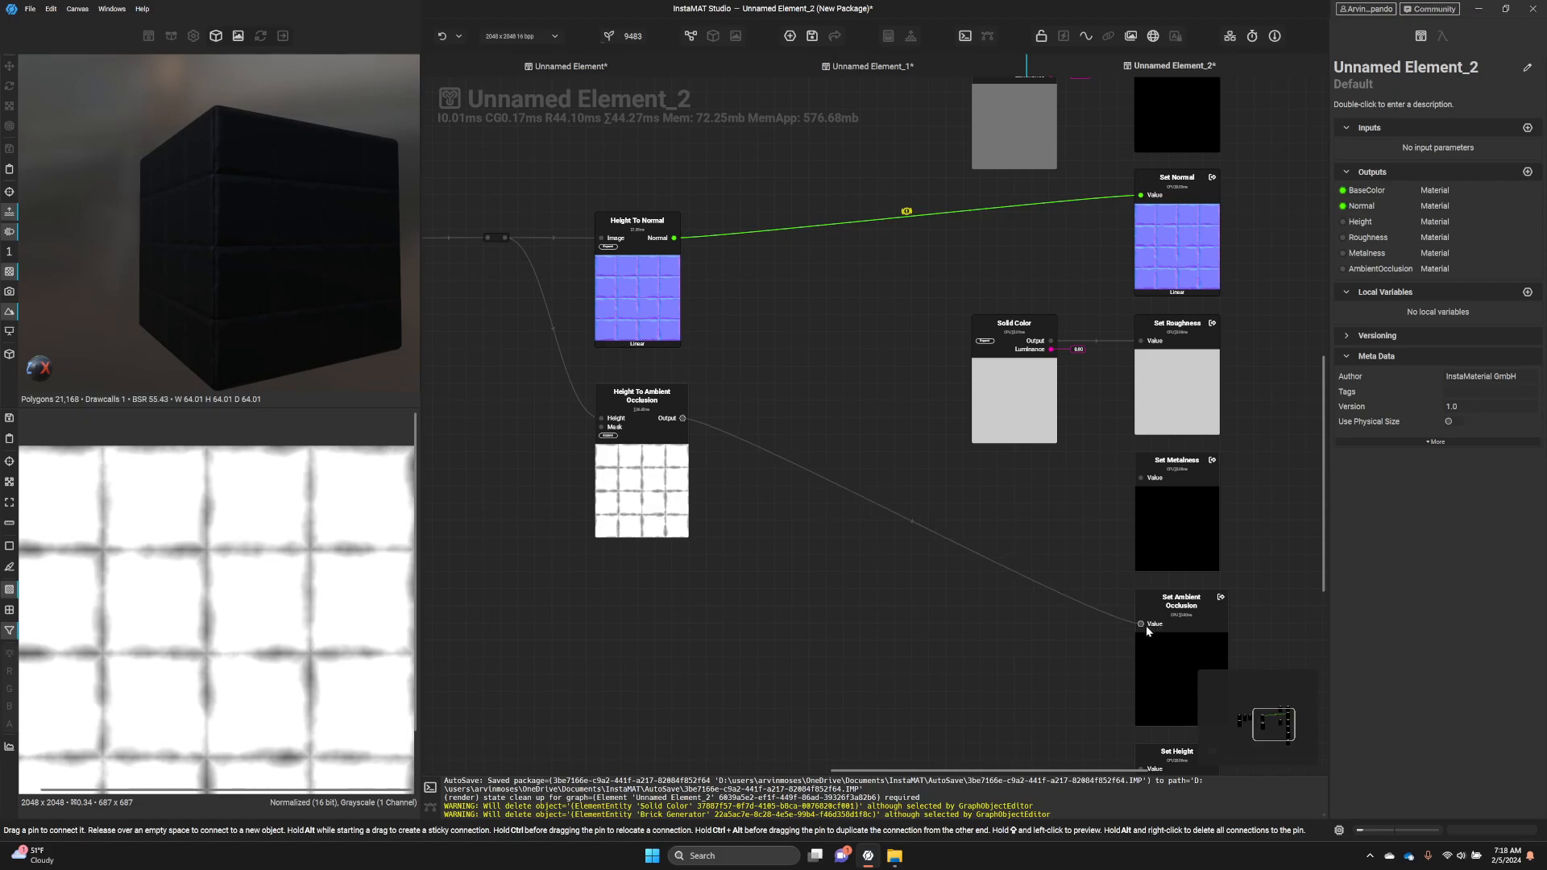
# - Connect the reroute's output to the Set Height node
pyautogui.moveTo(761, 599); pyautogui.dragTo(1016, 545, button='middle')
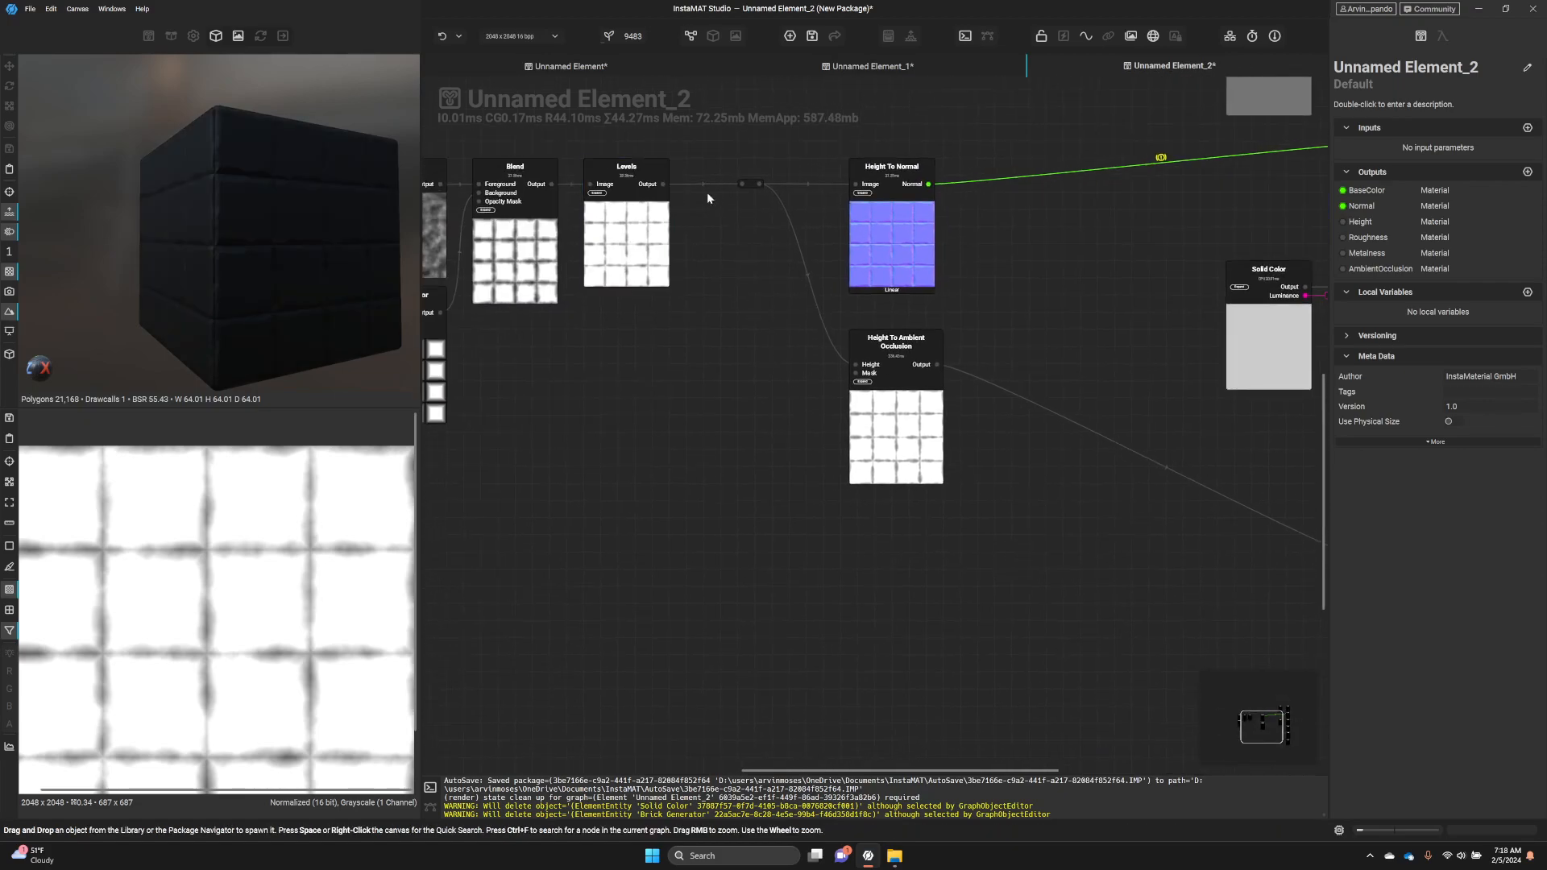
pyautogui.moveTo(753, 186); pyautogui.dragTo(1214, 534)
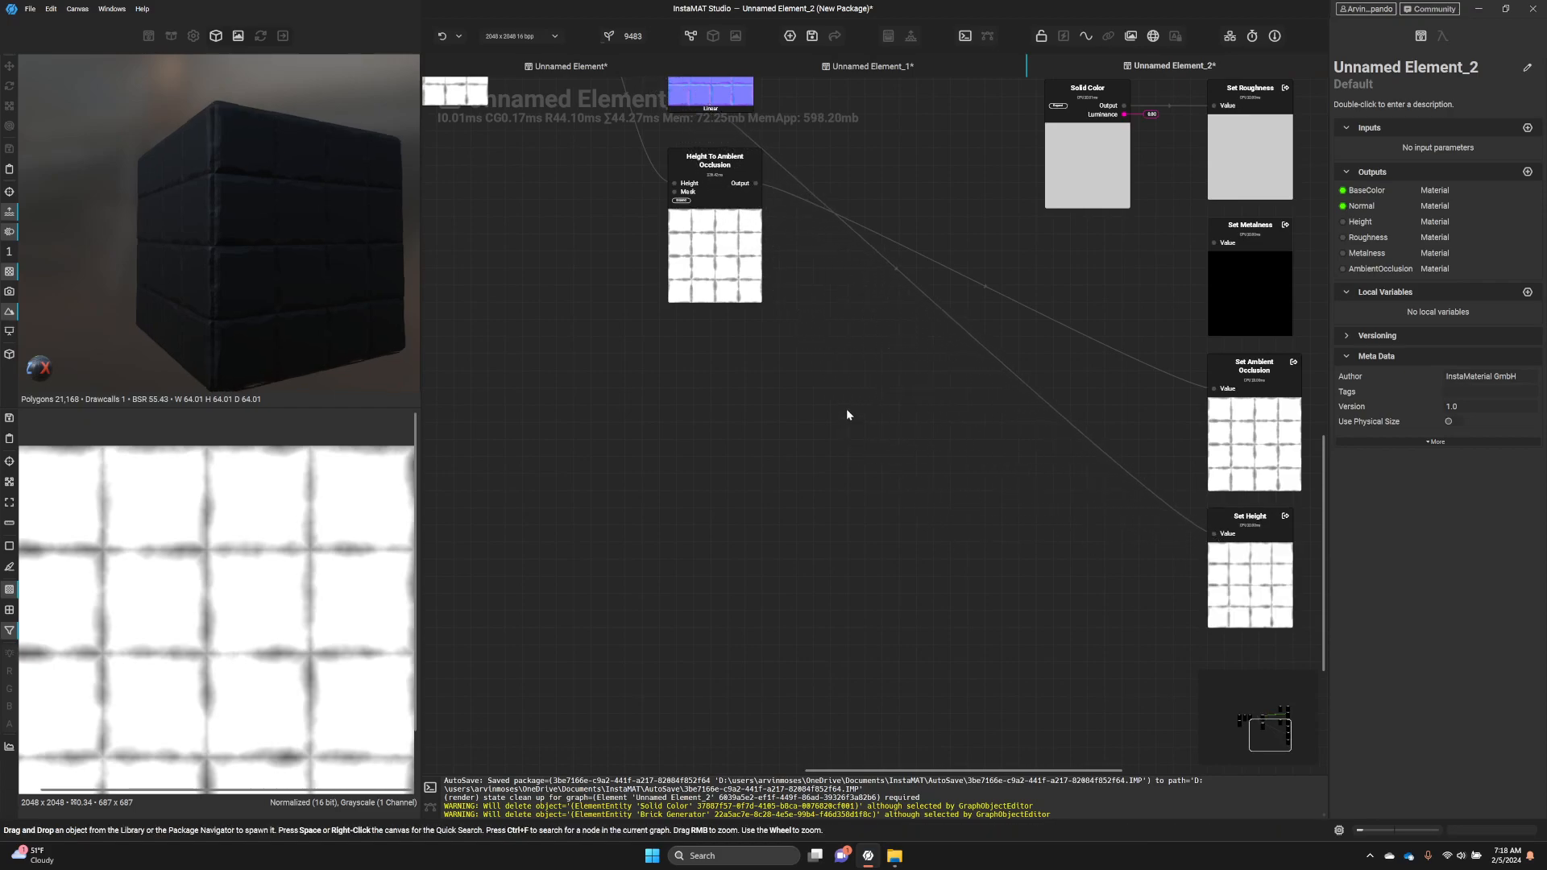
# - Add a reroute point to the connection feeding Set Height and move it below the Height To Ambient Occlusion node
pyautogui.doubleClick(874, 314)
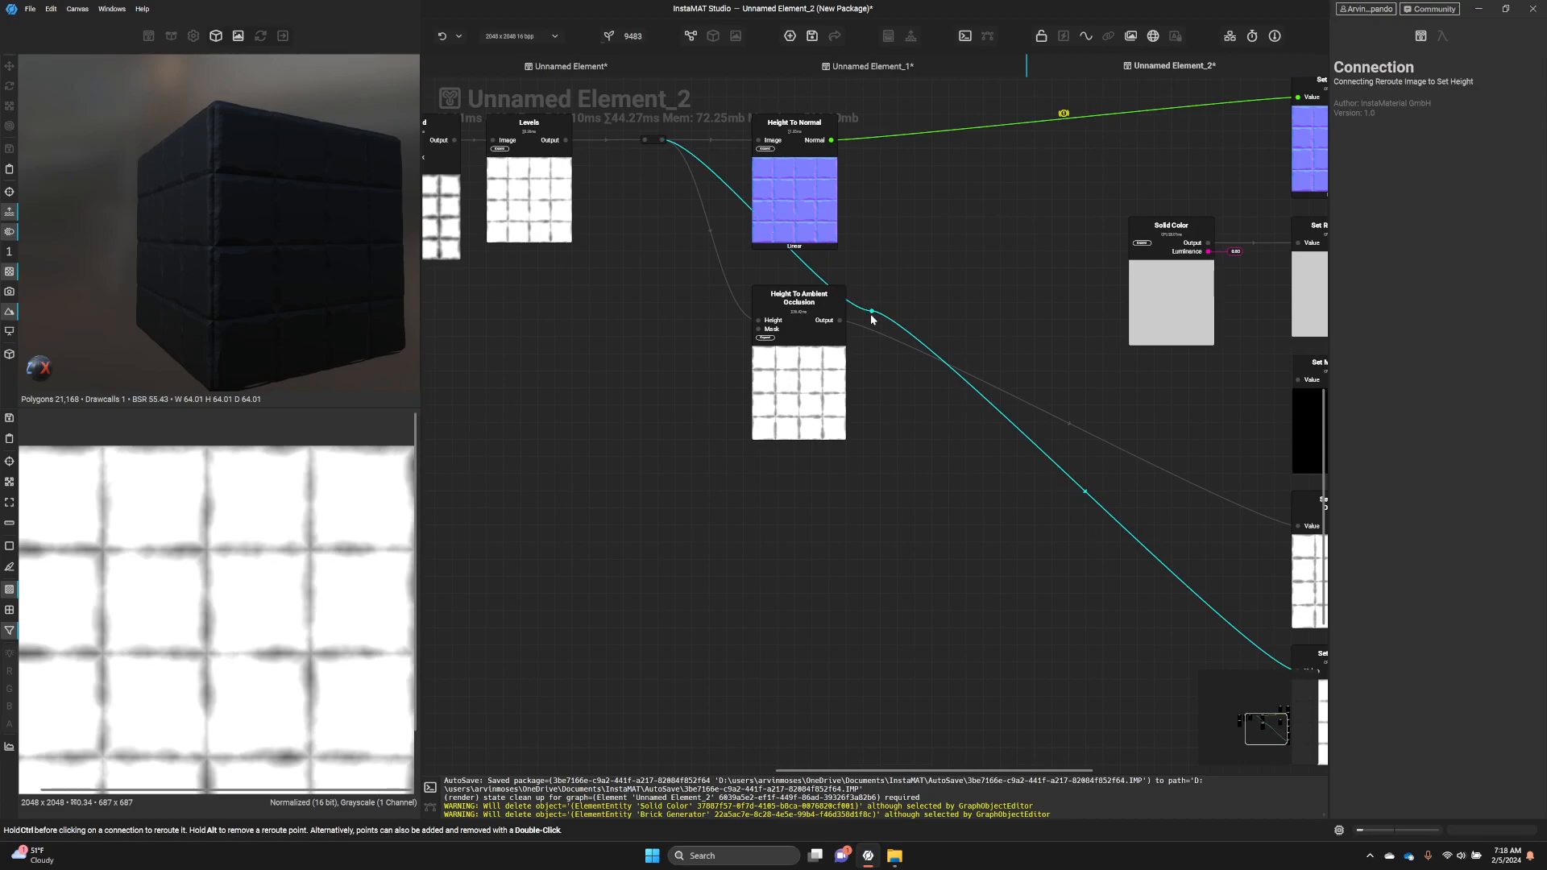
pyautogui.moveTo(874, 315); pyautogui.dragTo(794, 660)
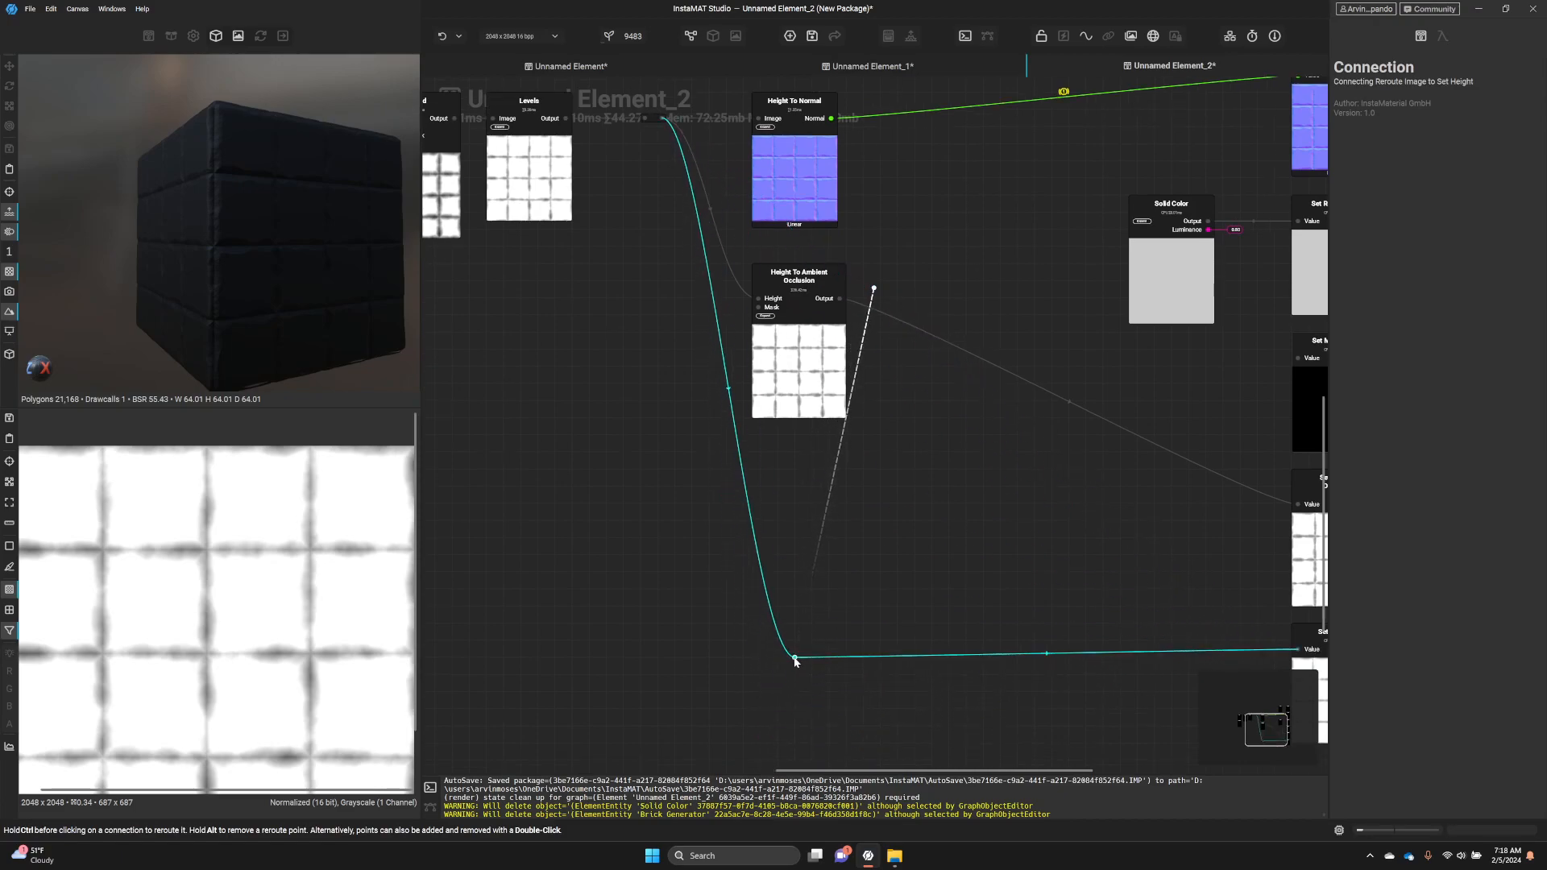
pyautogui.keyDown('alt'); pyautogui.moveTo(128, 91); pyautogui.dragTo(273, 238); pyautogui.keyUp('alt')
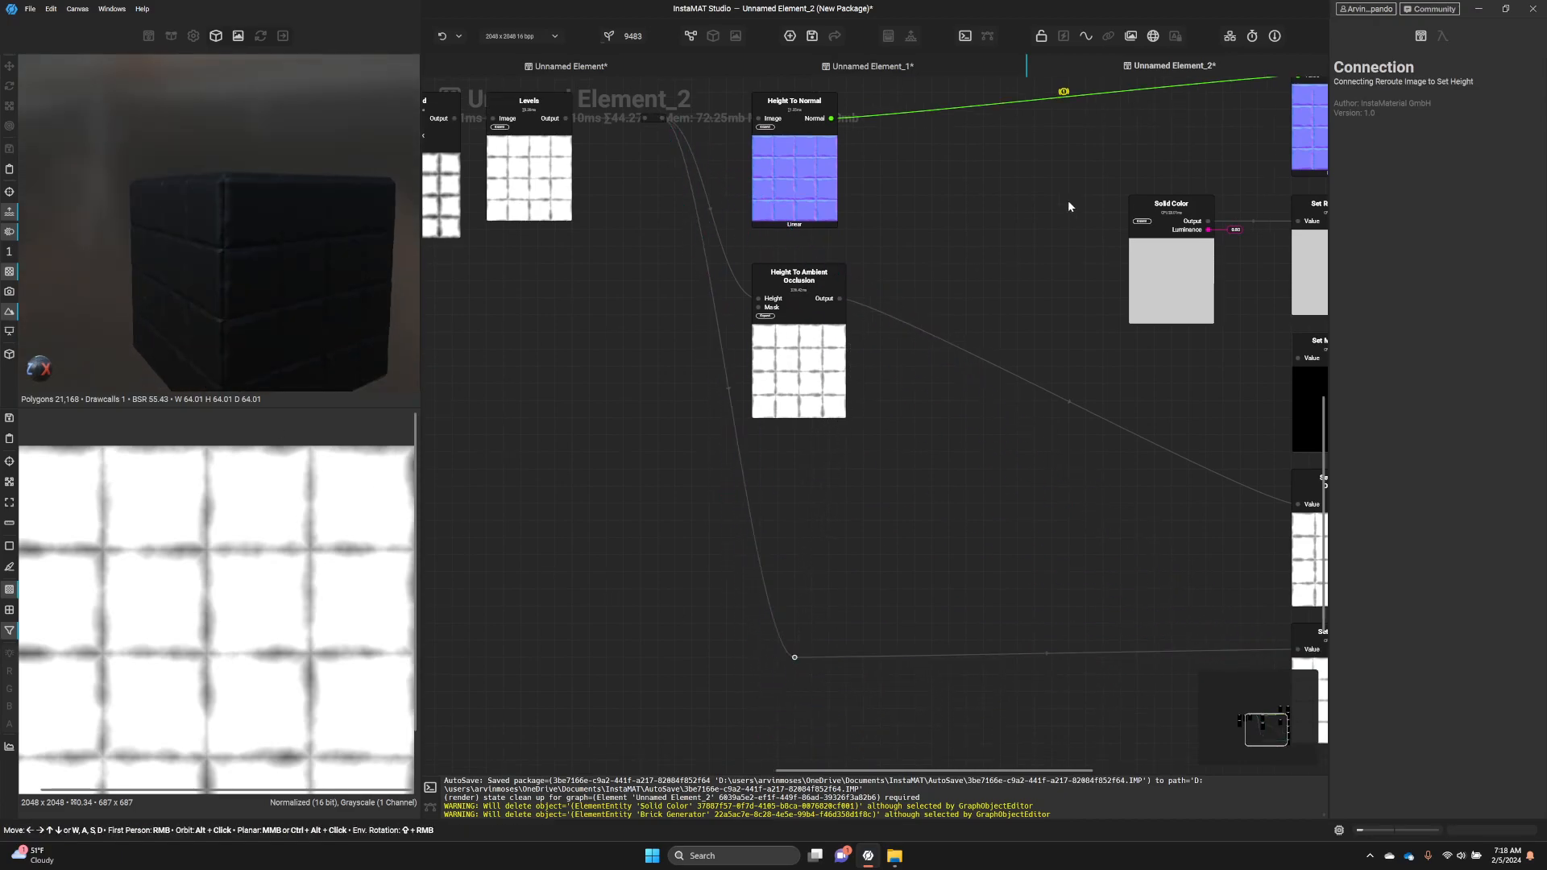
# - Set the color of the Solid Color node feeding Set Base Color to a light grey of 0.6875
pyautogui.moveTo(1068, 211); pyautogui.dragTo(886, 471, button='middle')
pyautogui.click(1010, 264)
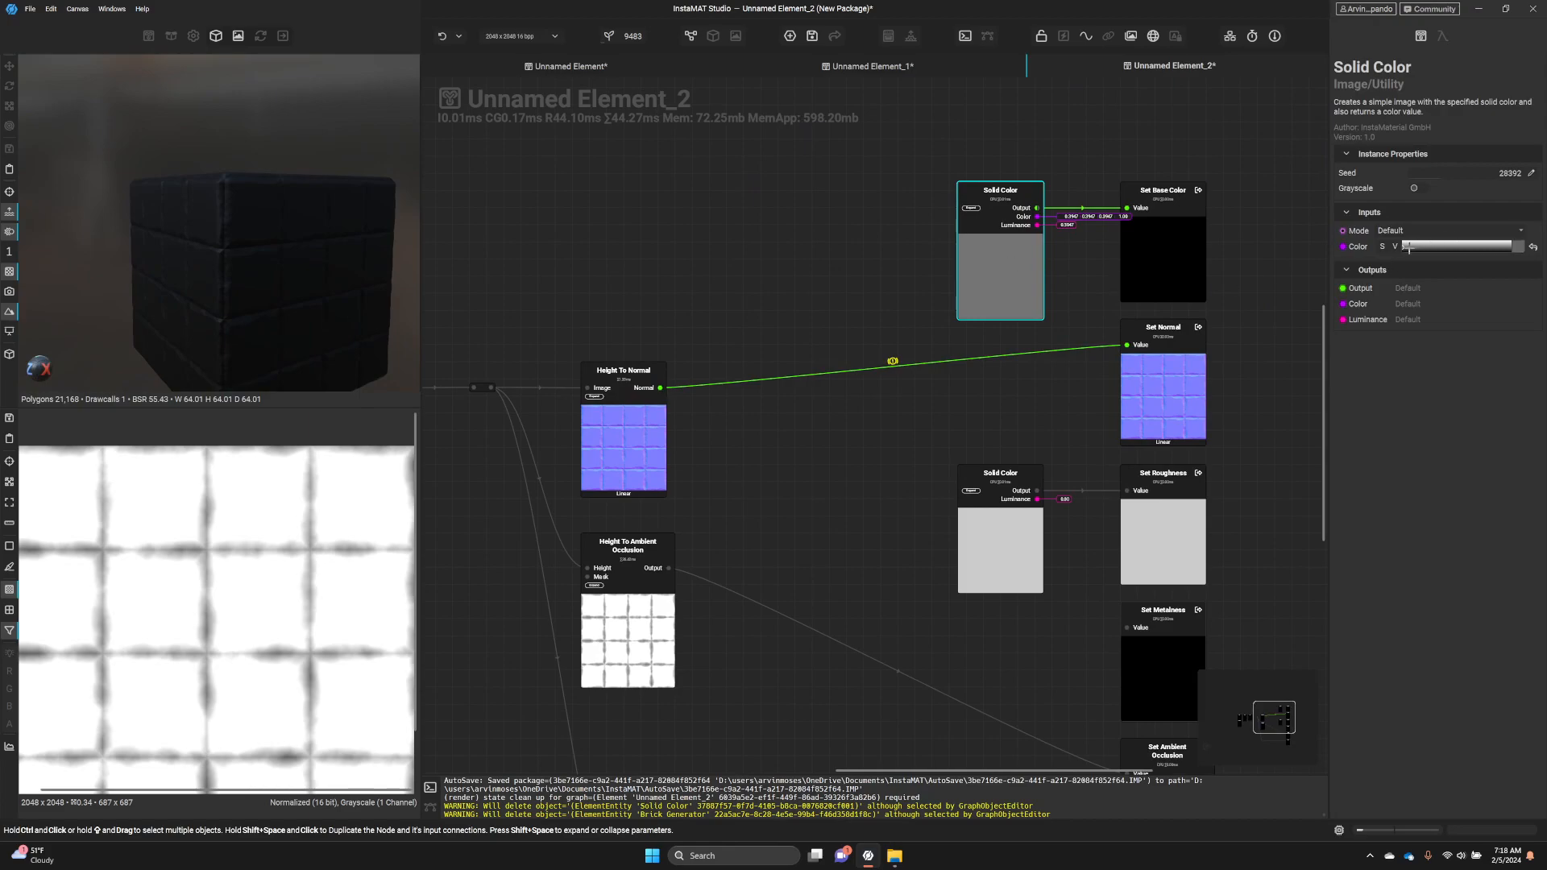
pyautogui.click(1527, 248)
pyautogui.moveTo(1496, 293); pyautogui.dragTo(1497, 231)
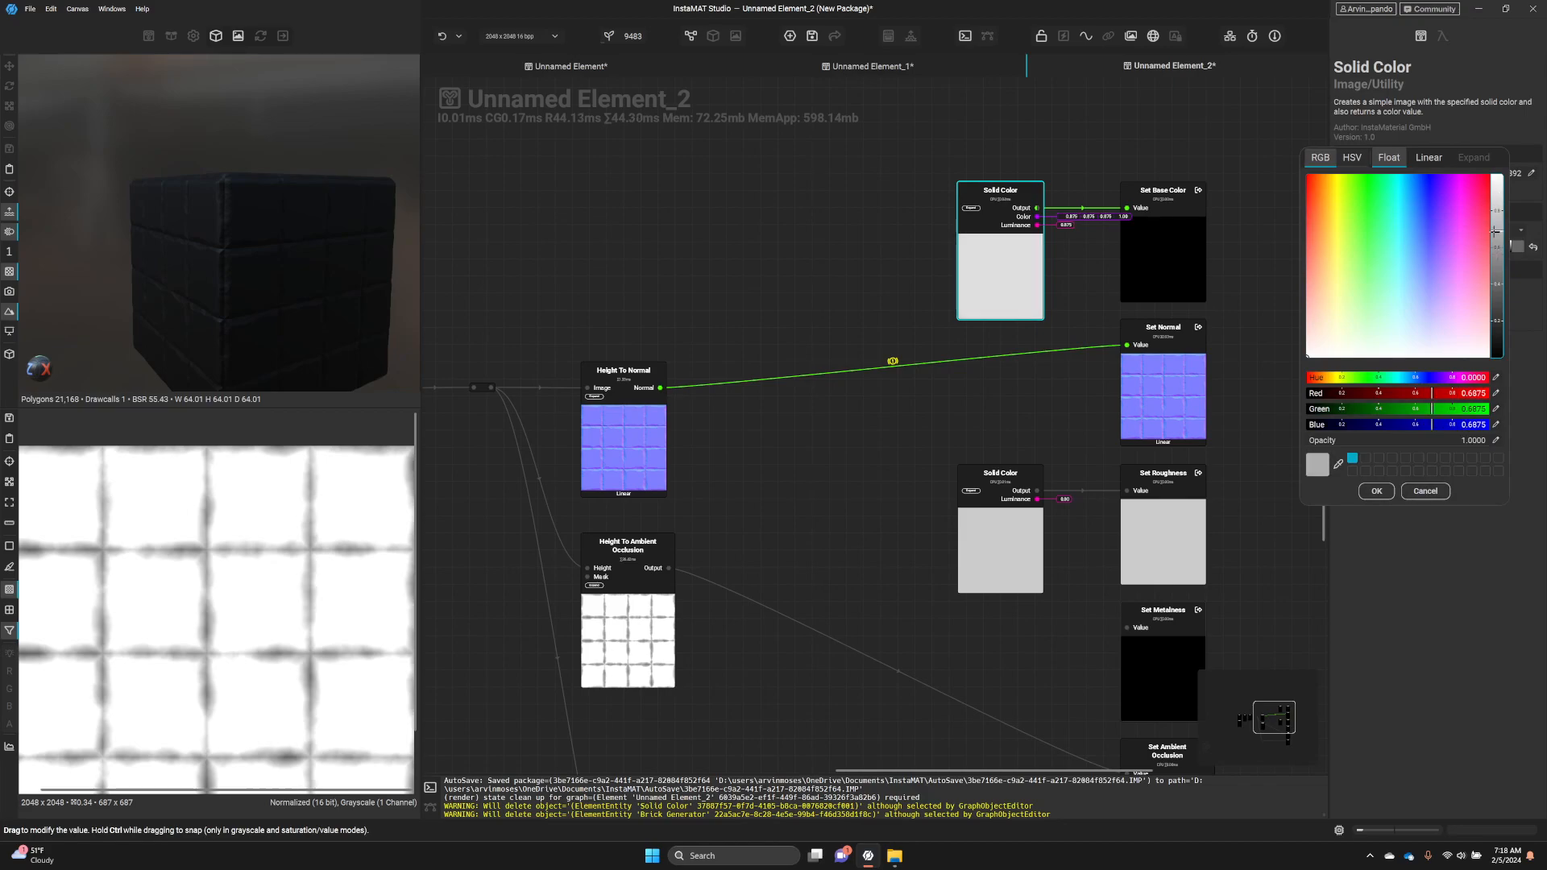
# - Show the Set Base Color node's Base Color image in the 2D view to check it
pyautogui.click(1156, 266)
pyautogui.moveTo(1171, 265); pyautogui.dragTo(1100, 301, button='middle')
pyautogui.rightClick(1101, 301)
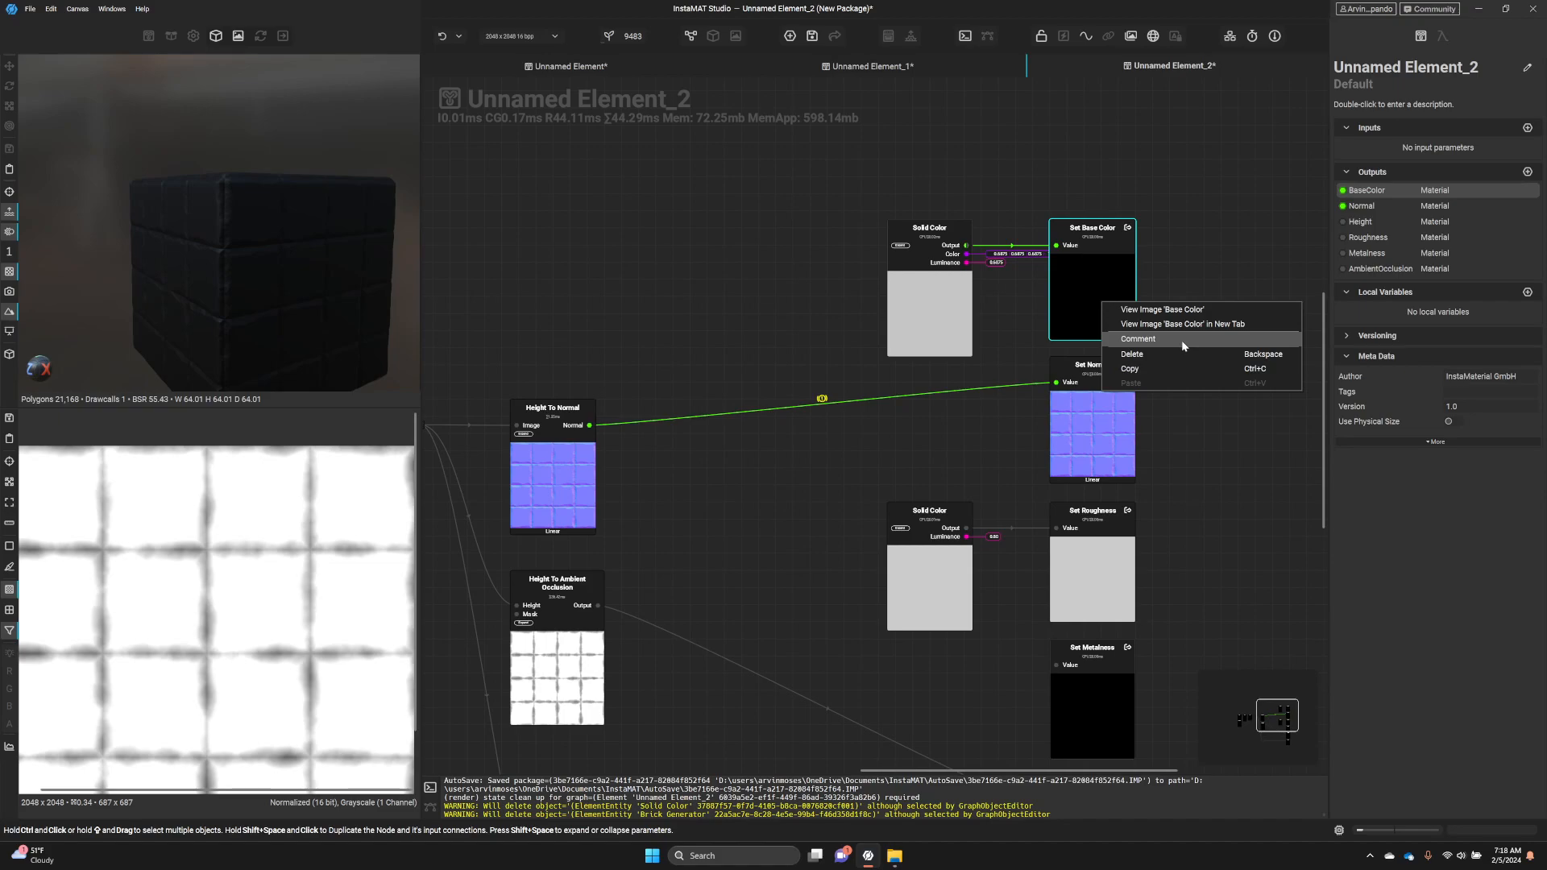
pyautogui.click(956, 292)
pyautogui.moveTo(952, 306); pyautogui.dragTo(943, 347, button='middle')
pyautogui.click(1094, 324)
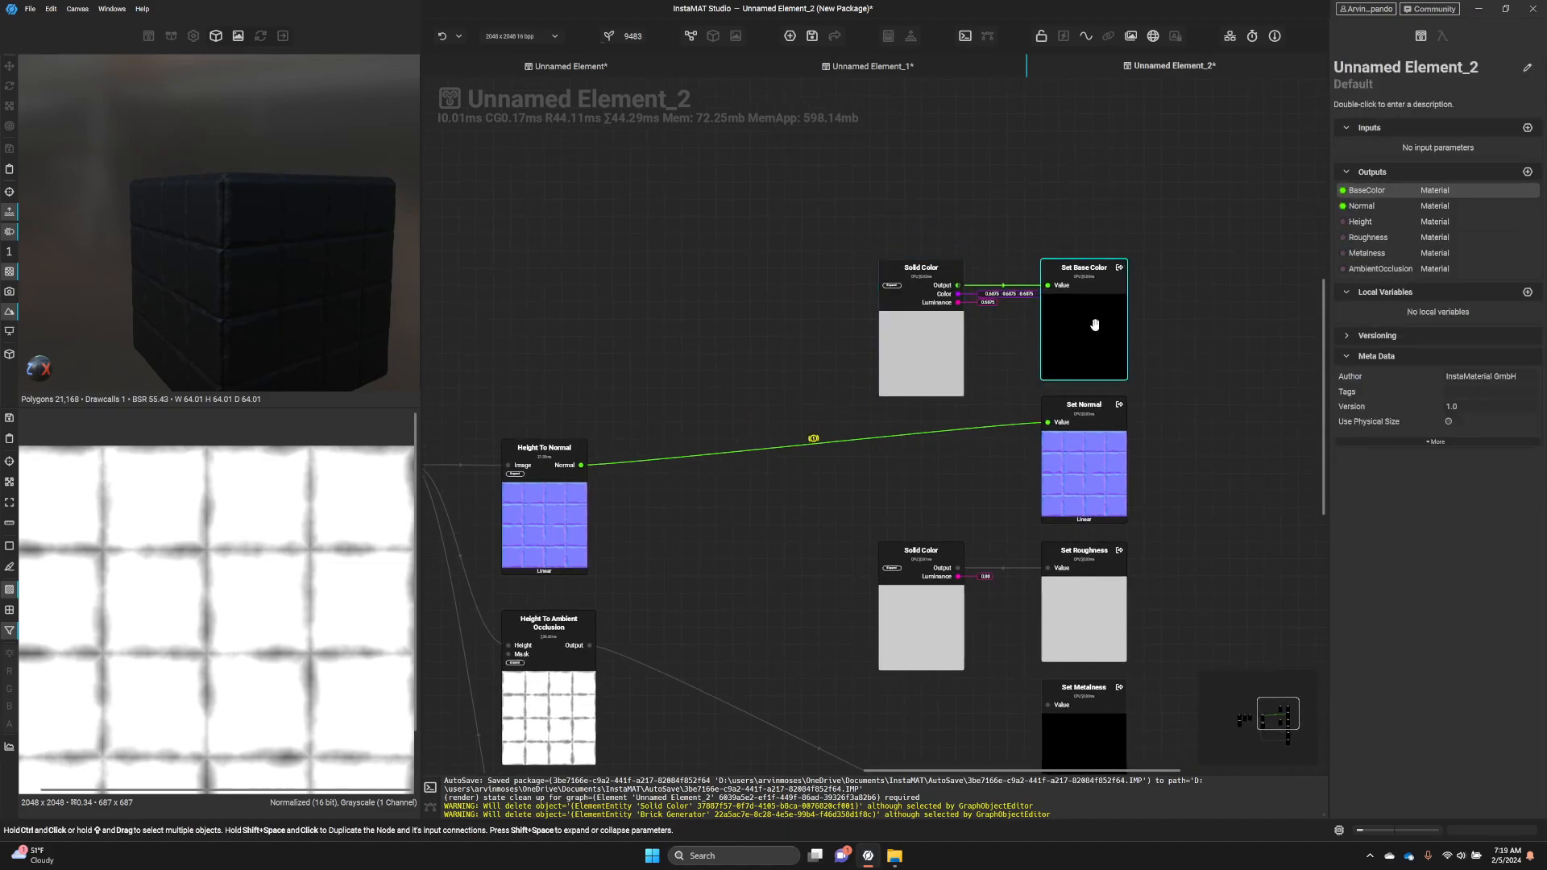
pyautogui.rightClick(1087, 266)
pyautogui.click(1152, 275)
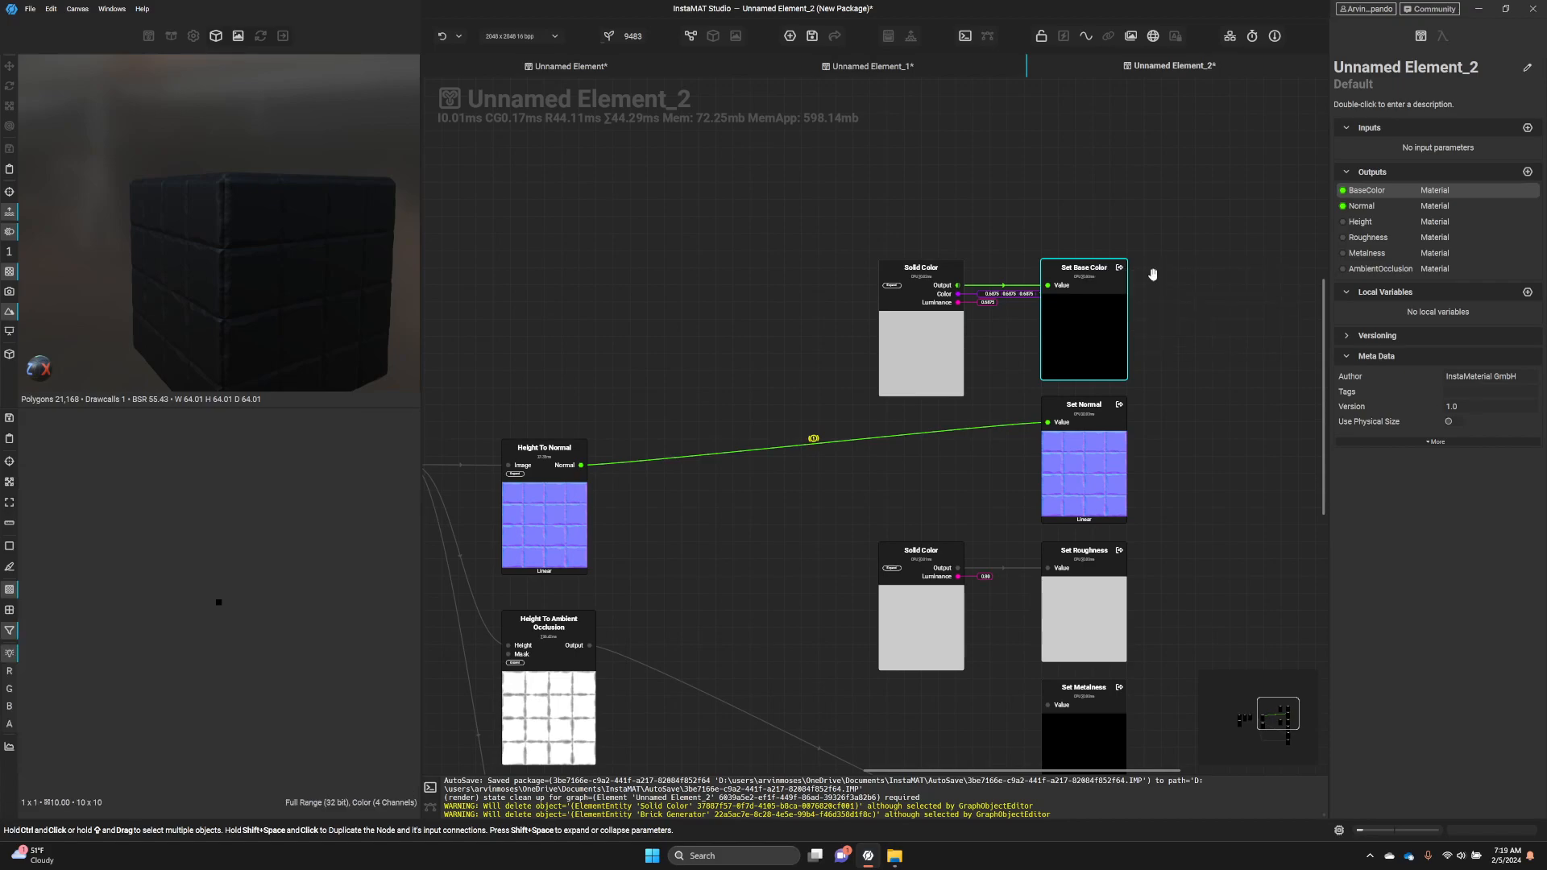
pyautogui.rightClick(1109, 297)
pyautogui.click(1081, 326)
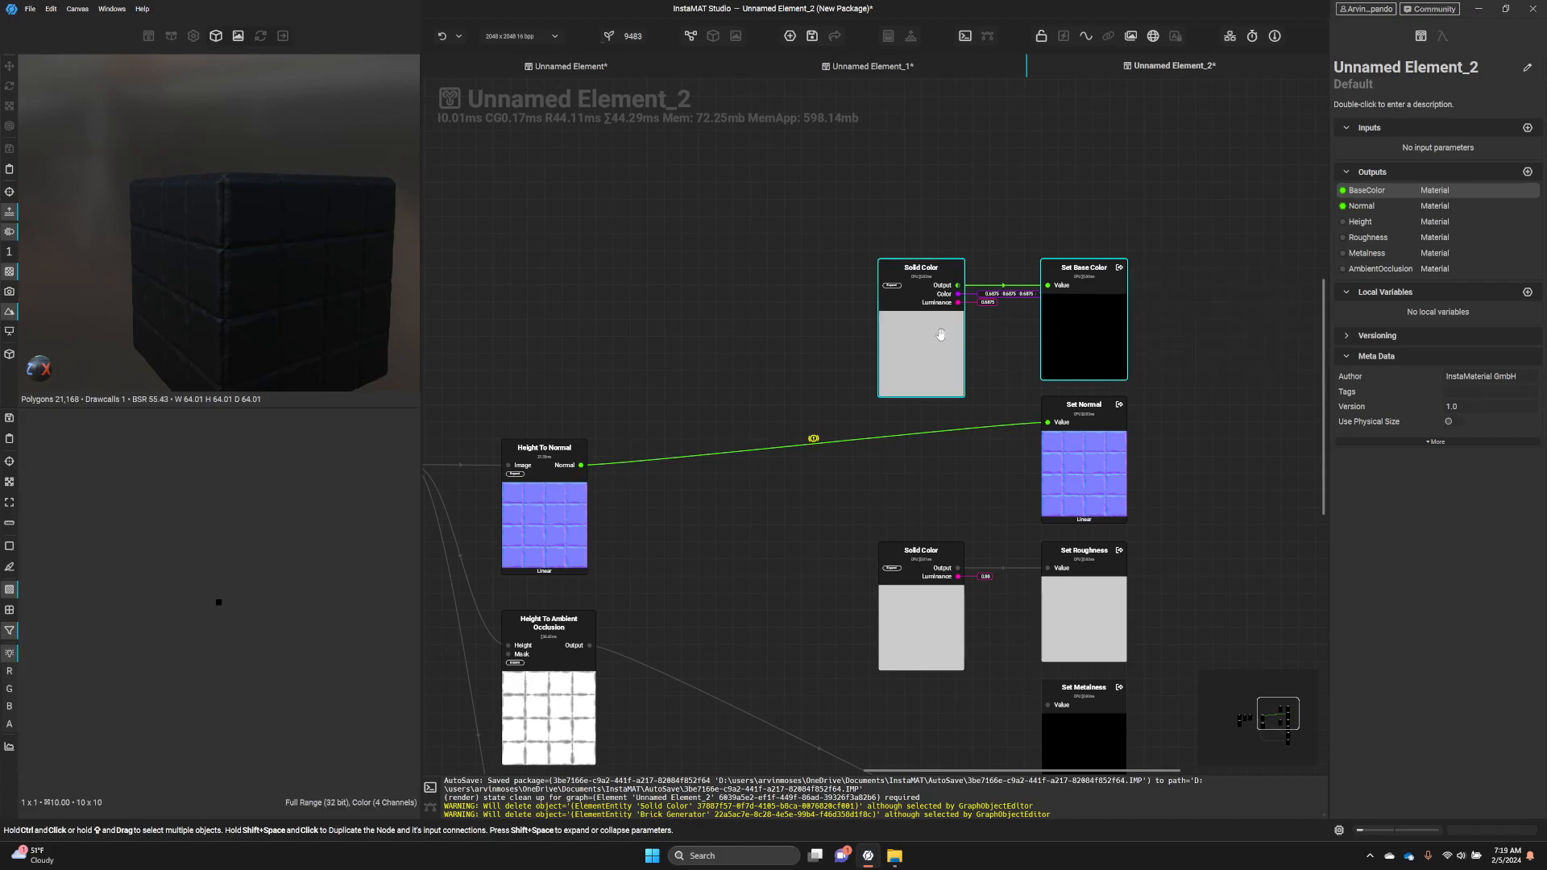
# - Replace the Solid Color node feeding Set Base Color with a new Solid Color node and delete the old one
pyautogui.scroll(3, 1061, 349)
pyautogui.moveTo(1061, 349); pyautogui.dragTo(1037, 346, button='middle')
pyautogui.moveTo(902, 357); pyautogui.dragTo(787, 349, button='middle')
pyautogui.click(712, 346)
pyautogui.keyDown('shift'); pyautogui.moveTo(713, 346); pyautogui.dragTo(656, 345); pyautogui.keyUp('shift')
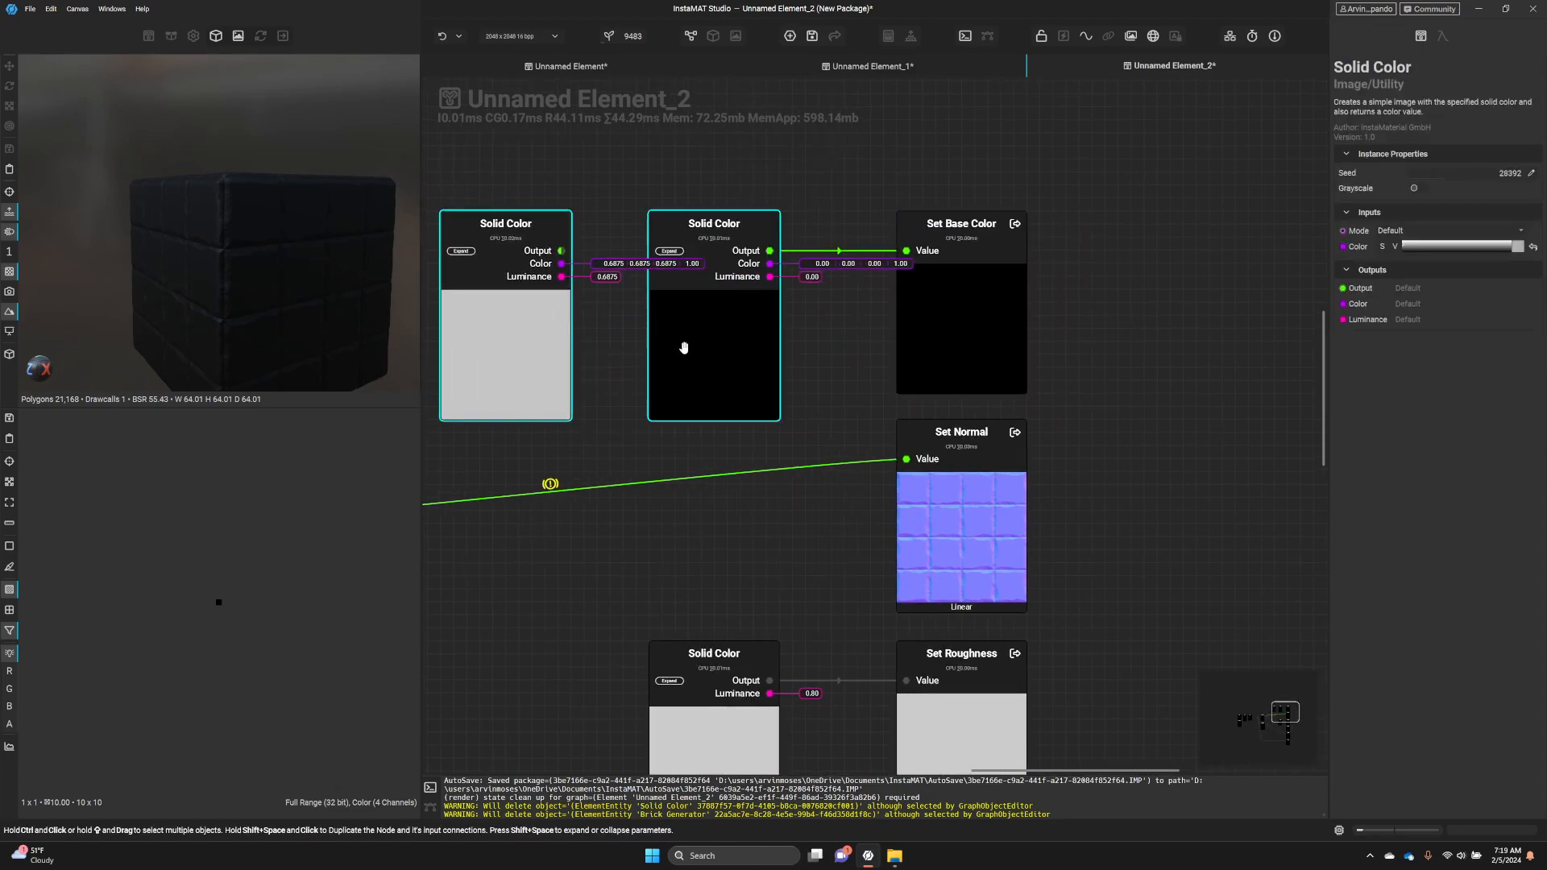
pyautogui.press('Delete')
pyautogui.moveTo(636, 198); pyautogui.dragTo(1039, 358)
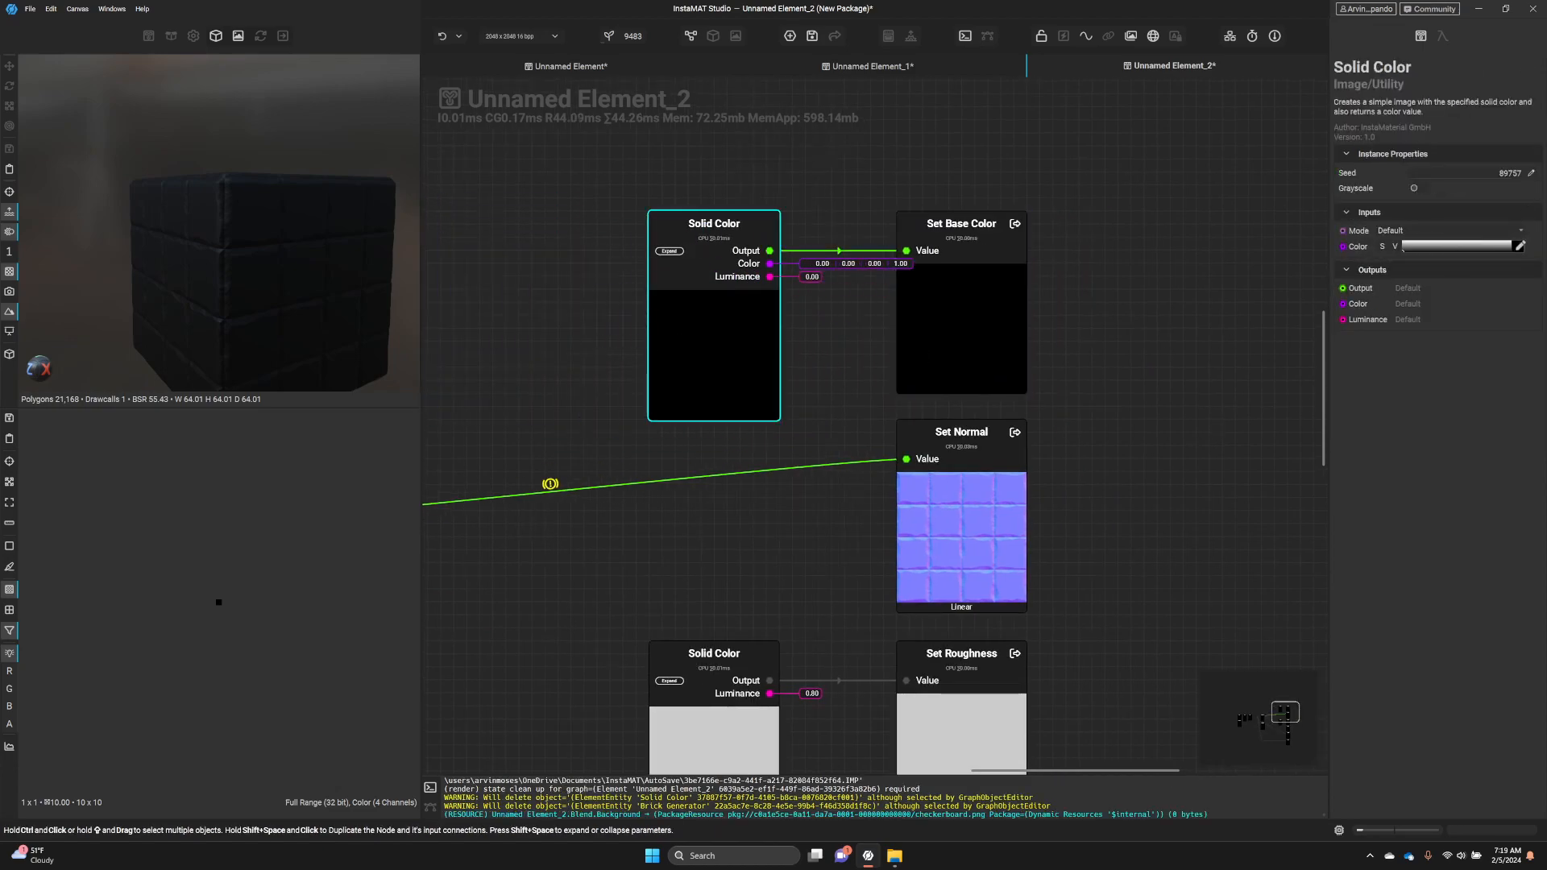
# - Set the new Solid Color node's color to a grey of 0.4375 and inspect the tiles in the 3D preview
pyautogui.click(1517, 247)
pyautogui.moveTo(1495, 293); pyautogui.dragTo(1496, 279)
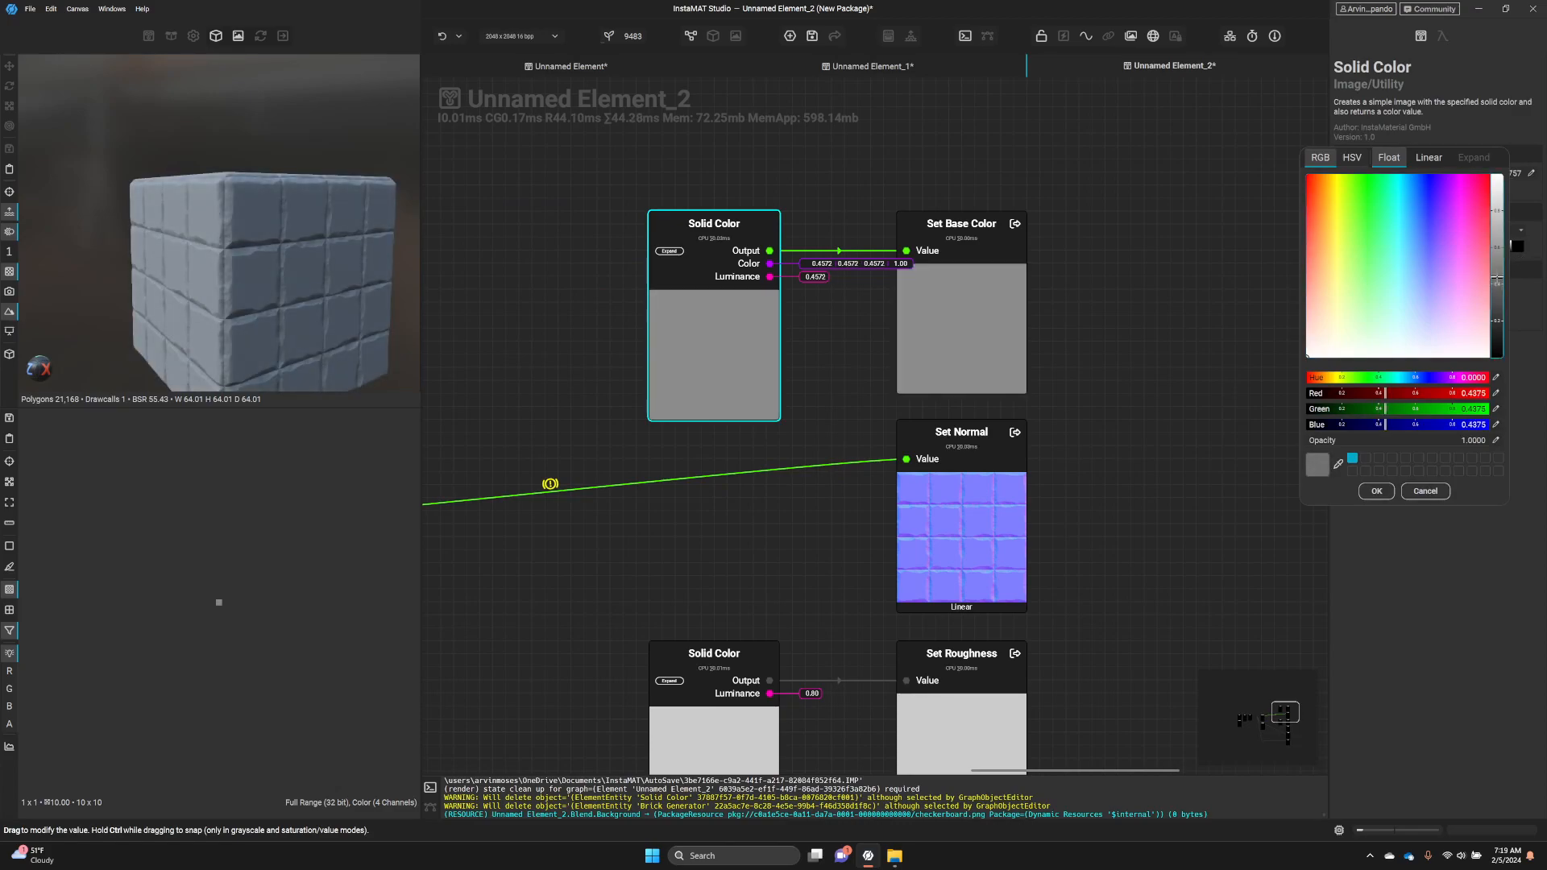
pyautogui.click(276, 289)
pyautogui.scroll(5, 357, 301)
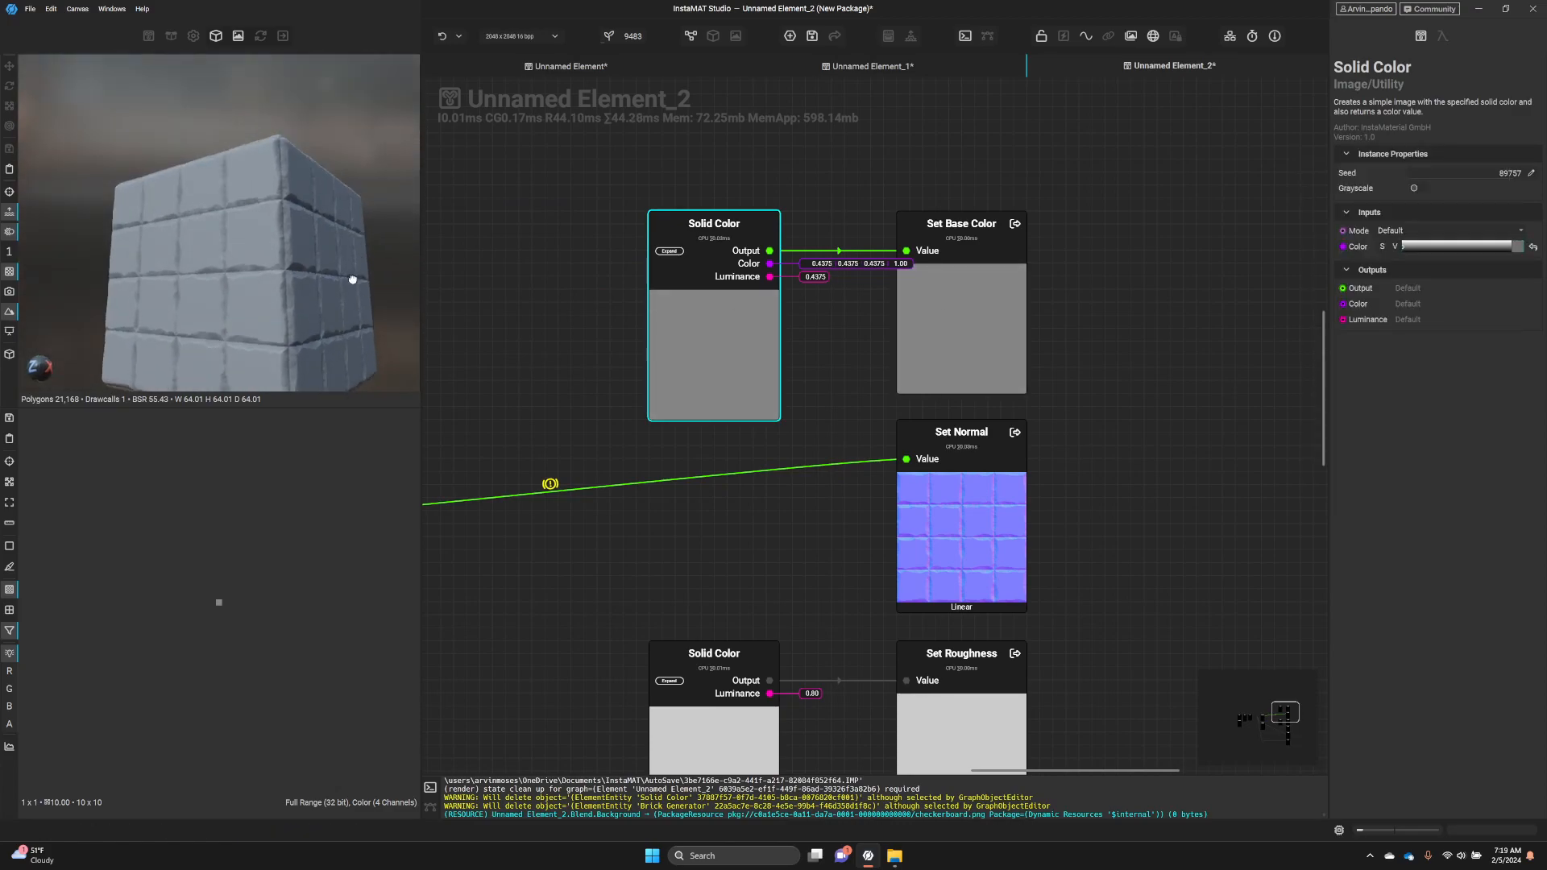
pyautogui.moveTo(311, 304)
pyautogui.mouseDown()
pyautogui.moveTo(235, 287)
pyautogui.moveTo(320, 303)
pyautogui.moveTo(272, 256)
pyautogui.moveTo(338, 318)
pyautogui.mouseUp()
# - Enable the Flood Fill option on the Brick Generator node
pyautogui.moveTo(732, 360); pyautogui.dragTo(1294, 323, button='middle')
pyautogui.click(722, 466)
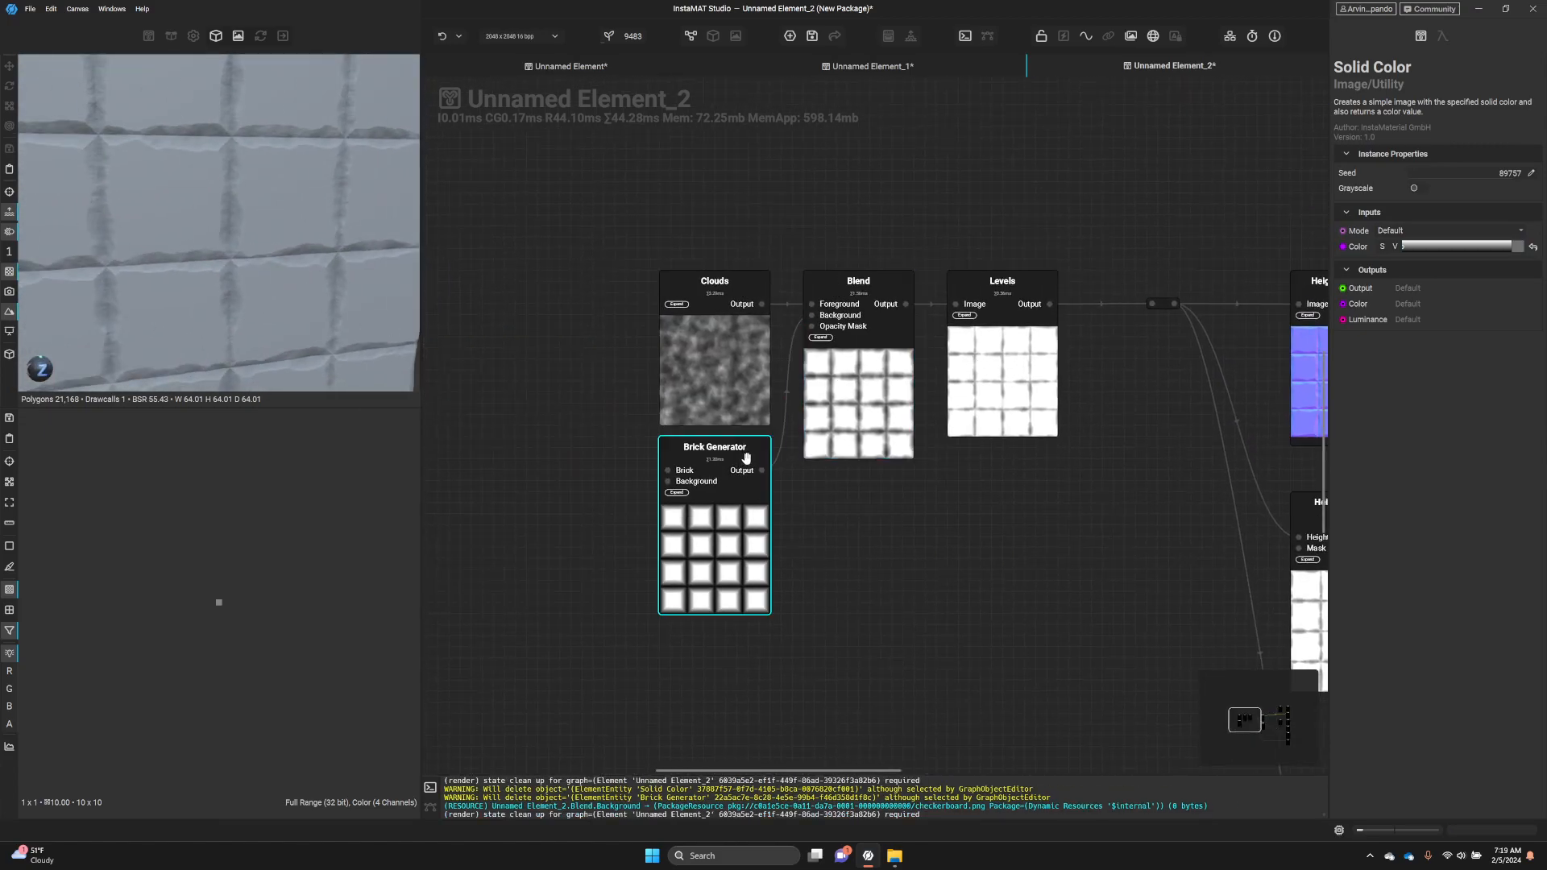
pyautogui.moveTo(1305, 242); pyautogui.dragTo(1106, 380, button='middle')
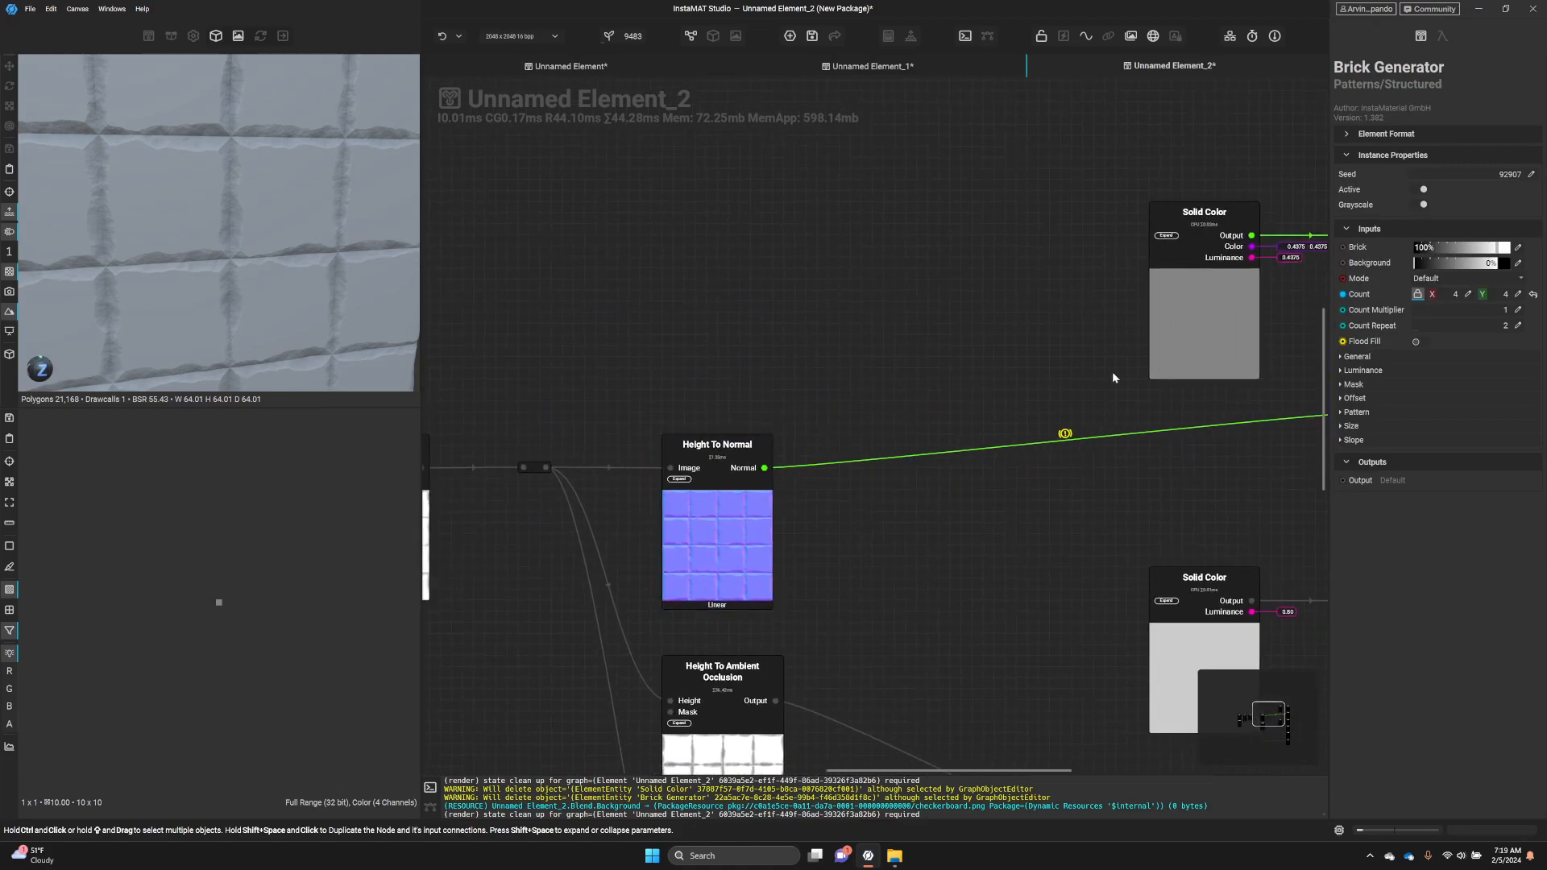
pyautogui.press('f')
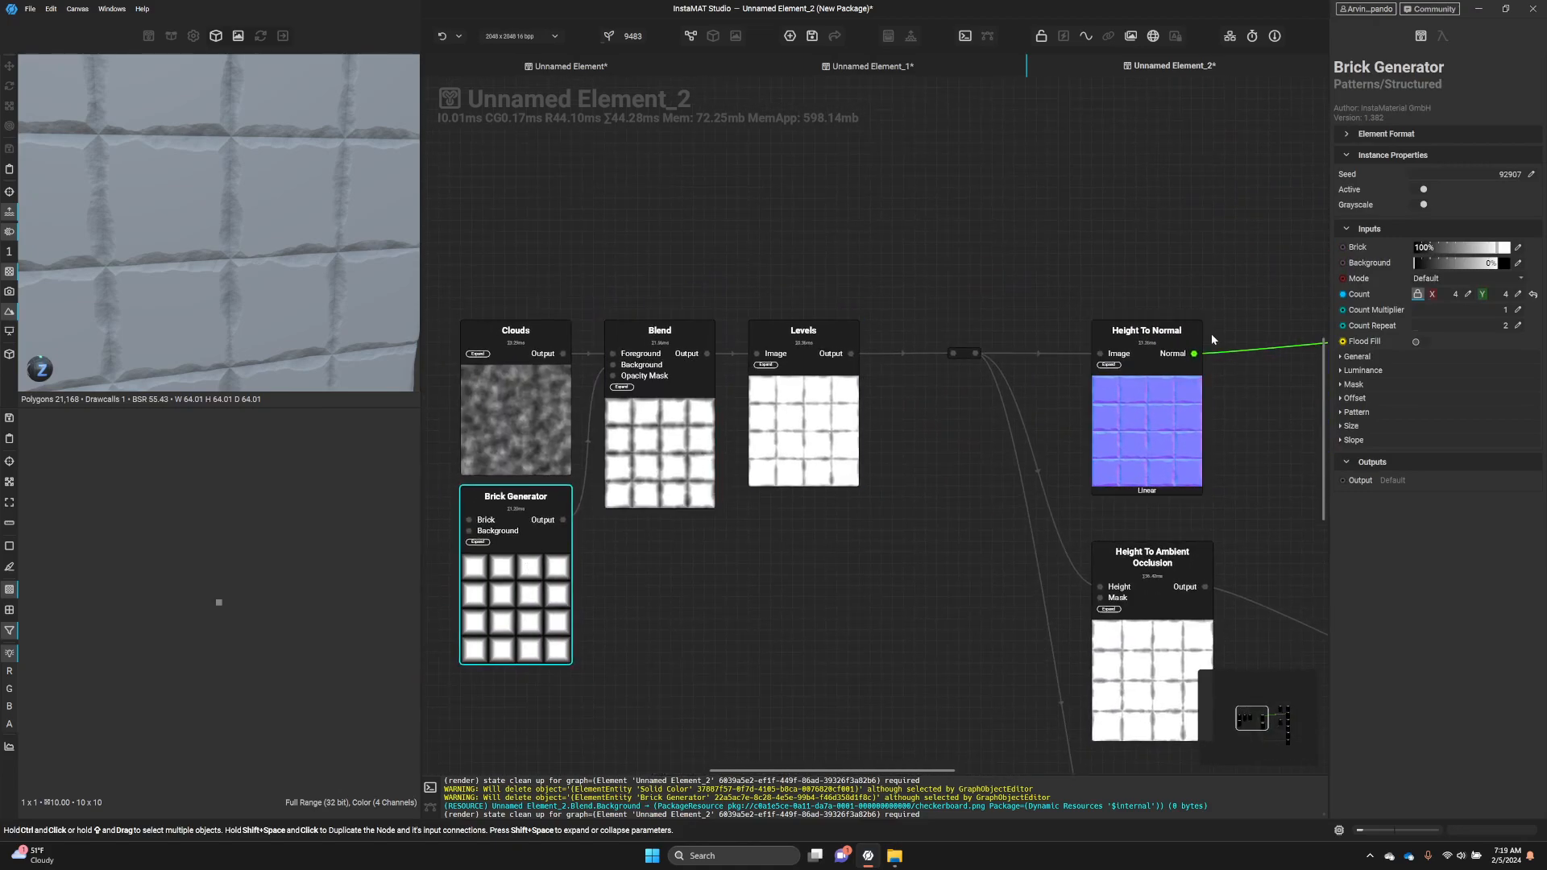
pyautogui.click(1417, 342)
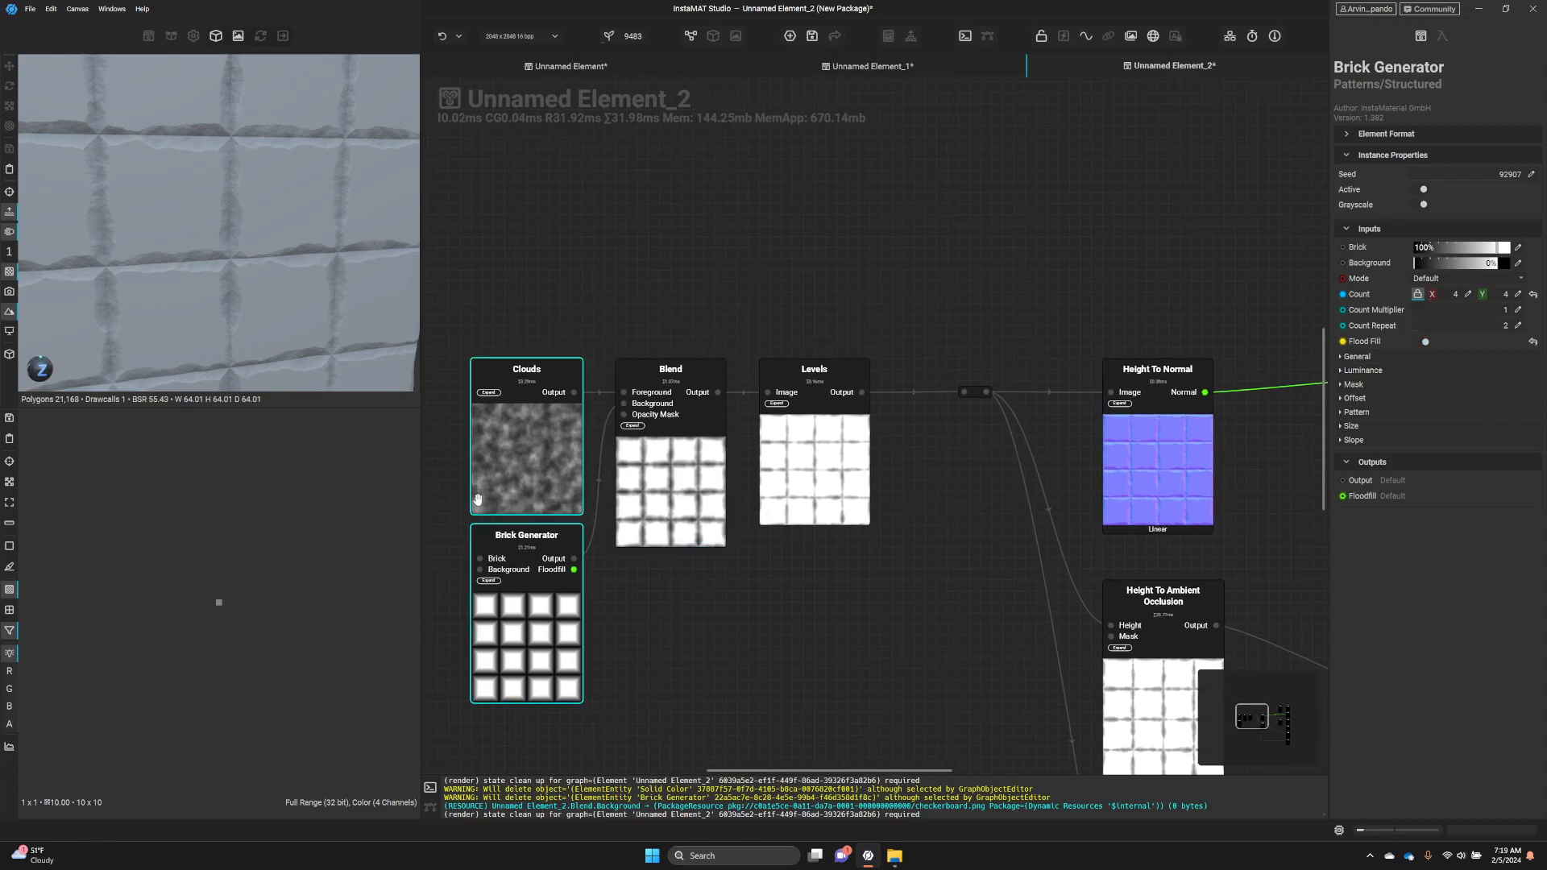
# - Add a Flood Fill to Color node from the Brick Generator's Floodfill output and place it above the Blend node
pyautogui.moveTo(573, 571); pyautogui.dragTo(618, 202)
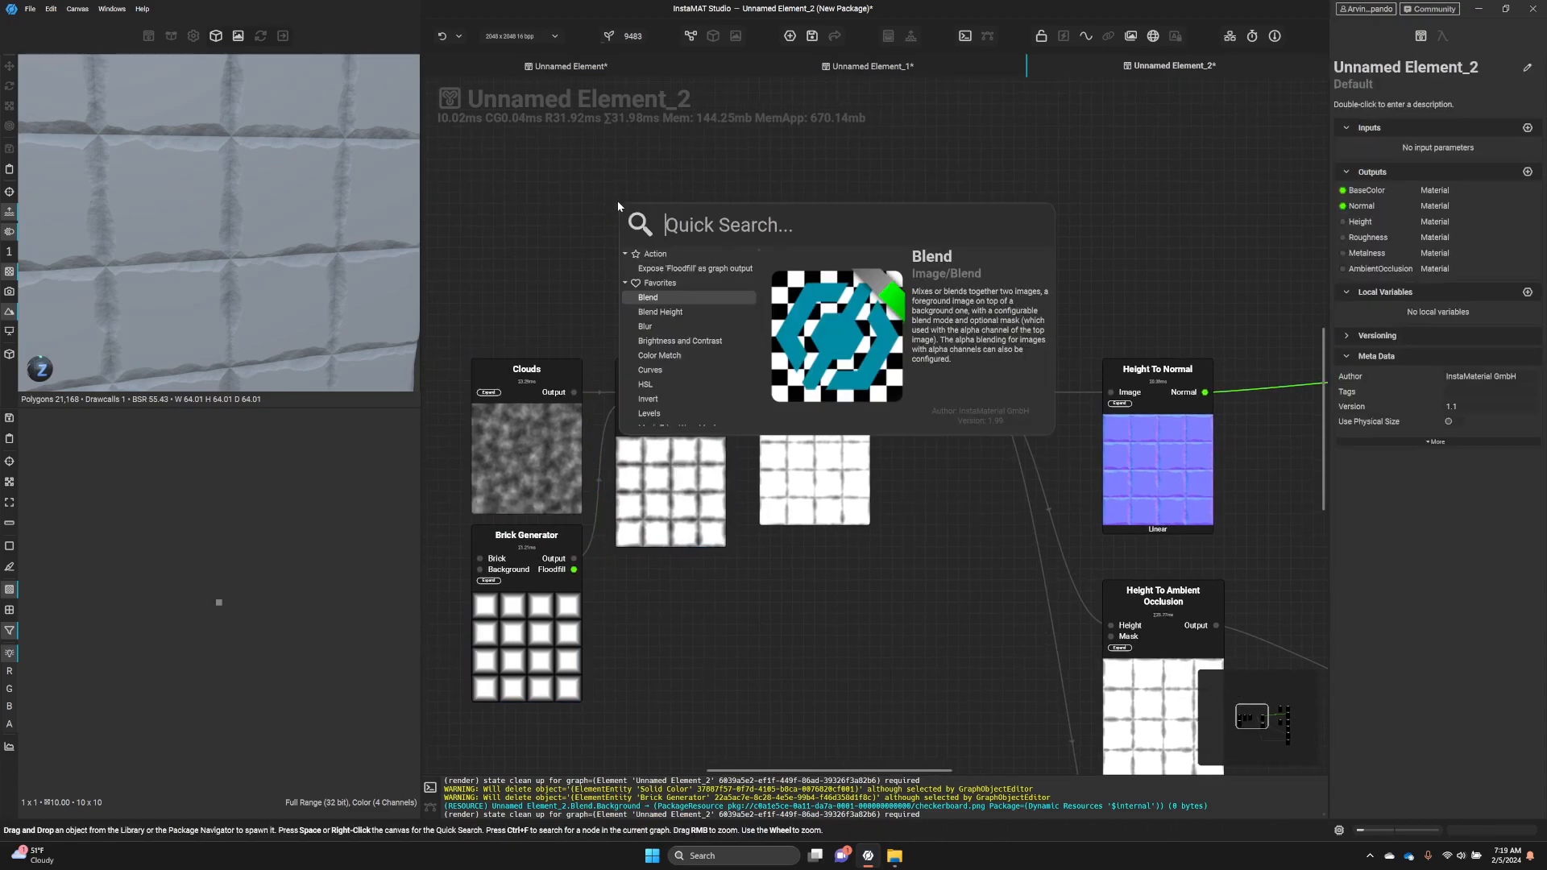
pyautogui.write('flood ')
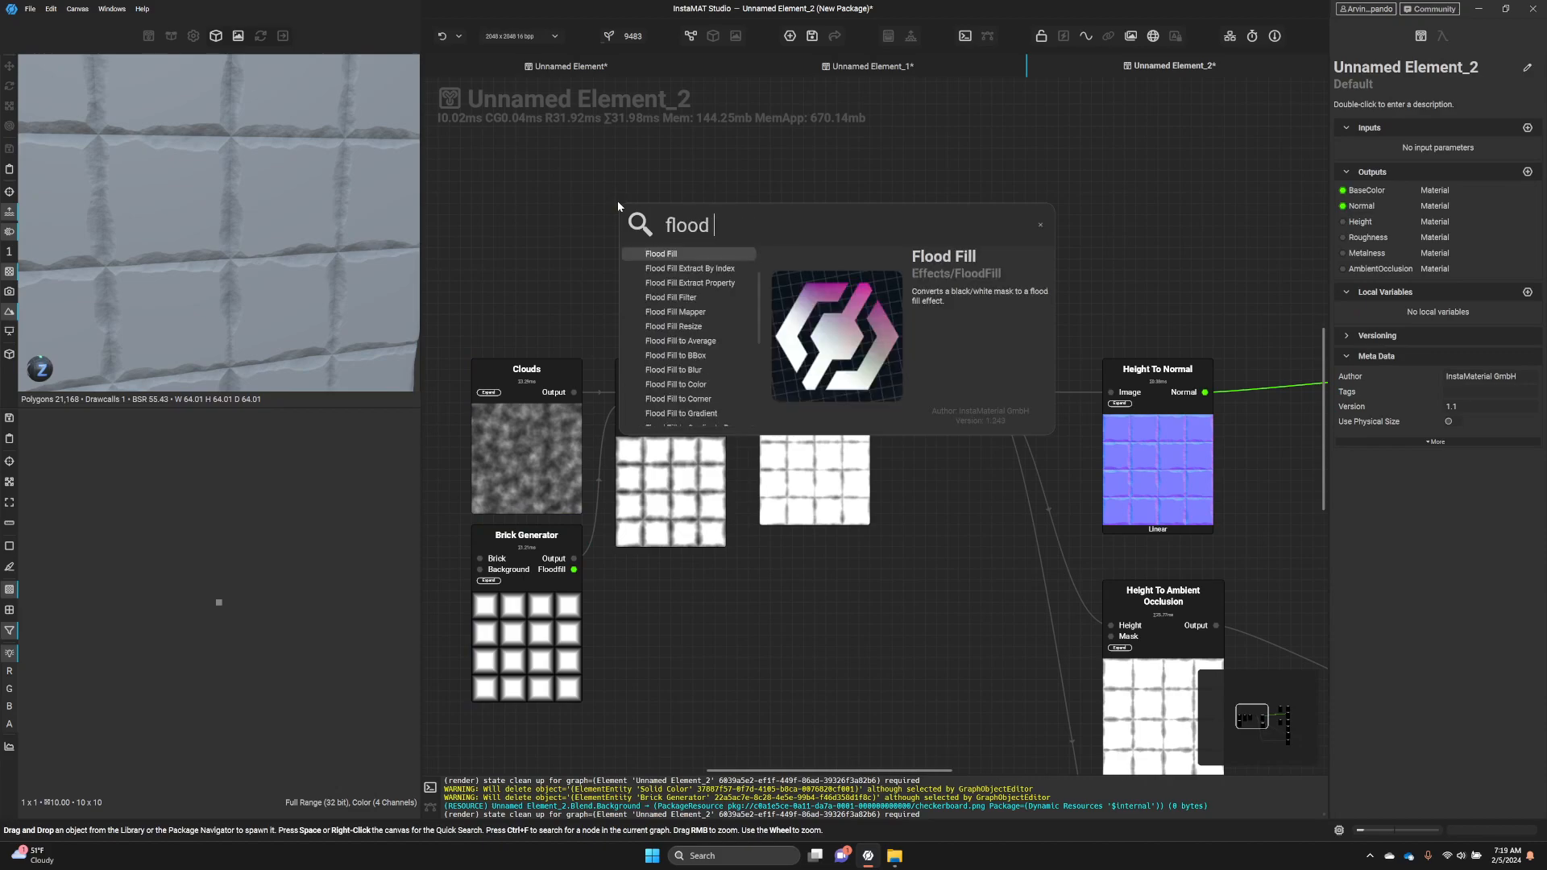
pyautogui.write('fill to col')
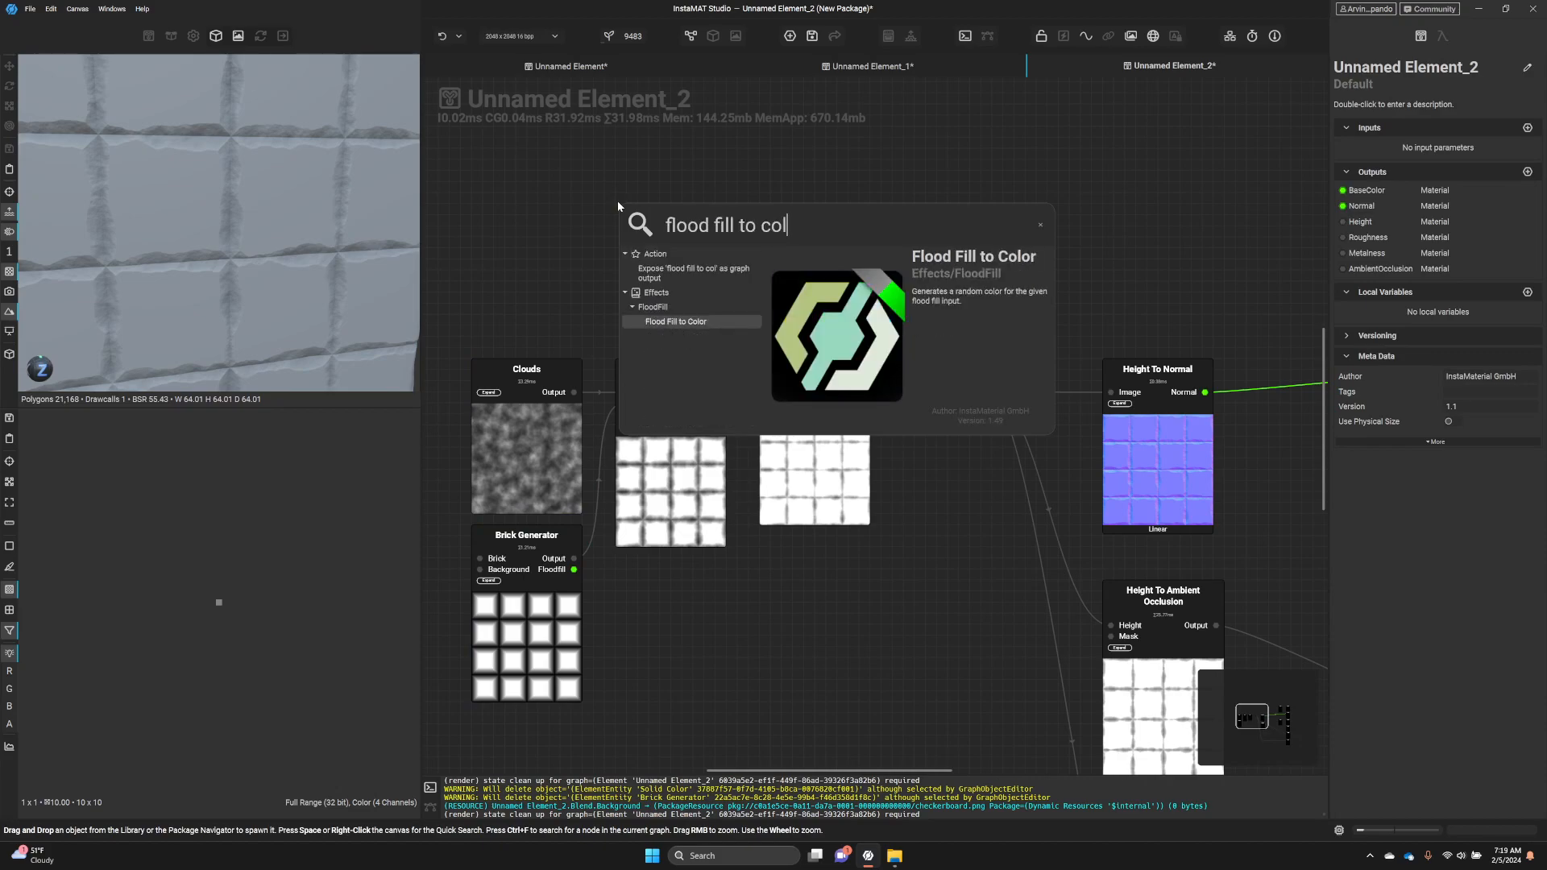
pyautogui.press('Return')
pyautogui.moveTo(679, 270); pyautogui.dragTo(683, 240)
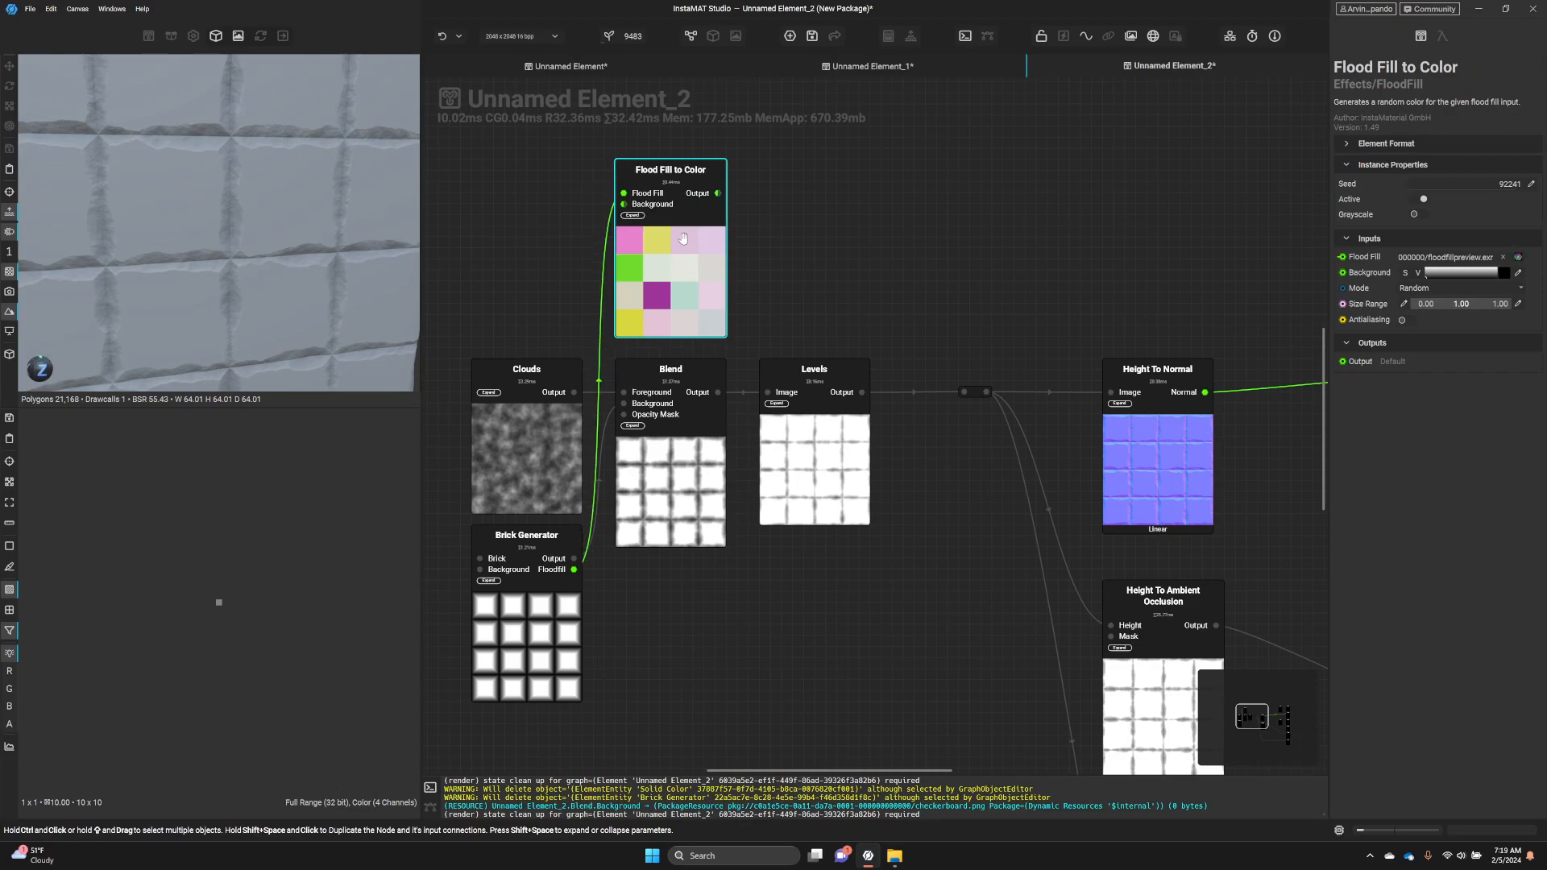
# - Switch Flood Fill to Color to grayscale and move it above the gap between Levels and Height To Normal
pyautogui.click(1414, 215)
pyautogui.moveTo(678, 266); pyautogui.dragTo(645, 364, button='middle')
pyautogui.moveTo(644, 364); pyautogui.dragTo(947, 332)
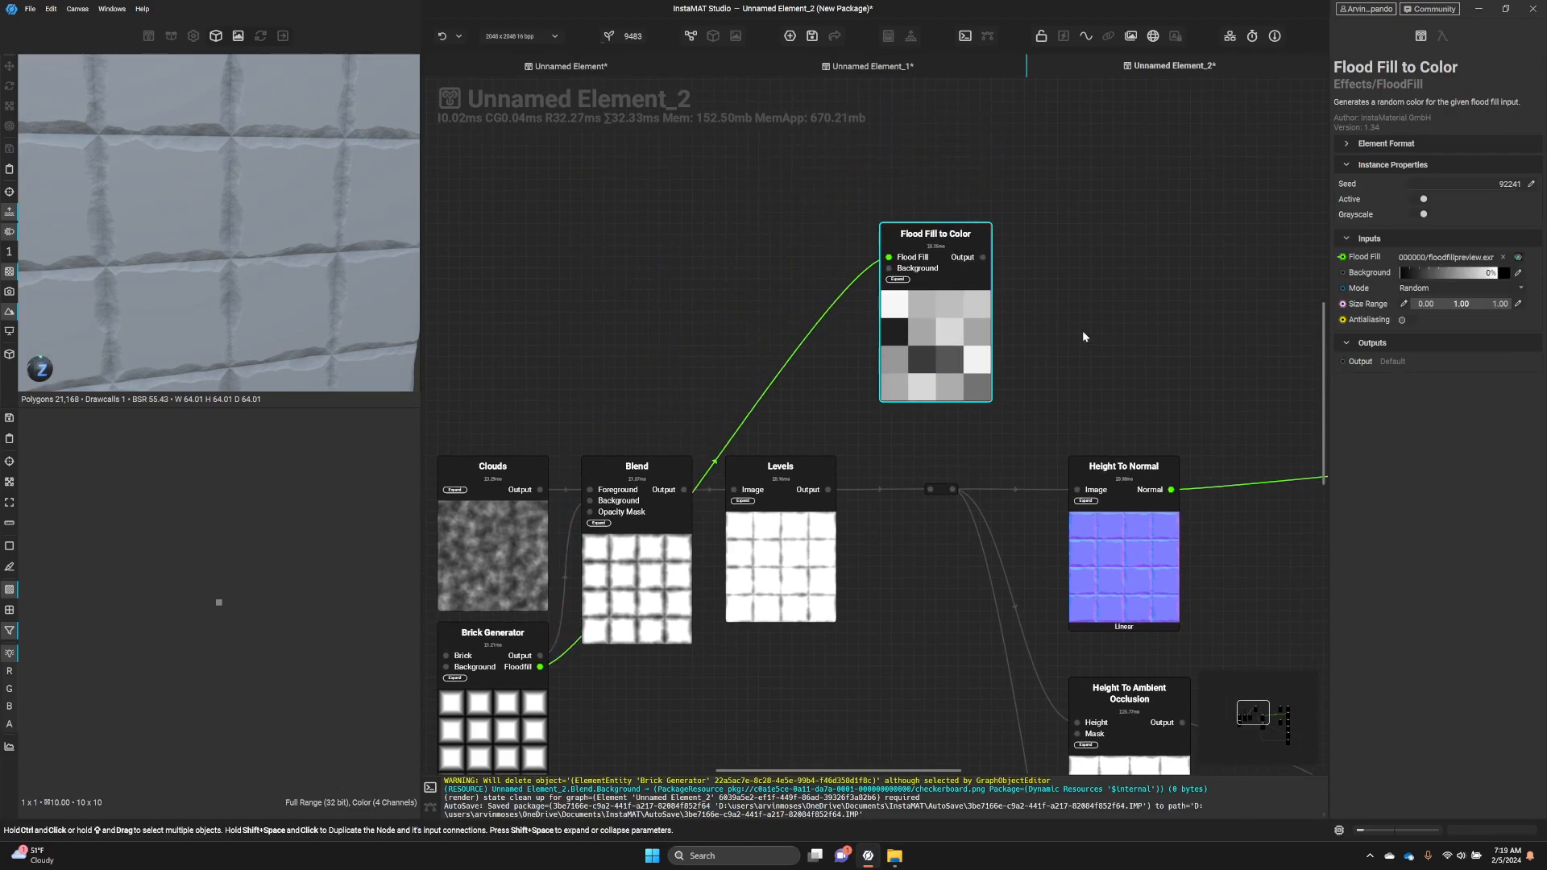
# - Add a Gradient Map node beside Flood Fill to Color, fed by its output
pyautogui.moveTo(1027, 231); pyautogui.dragTo(781, 302, button='middle')
pyautogui.rightClick(915, 321)
pyautogui.write('gradien')
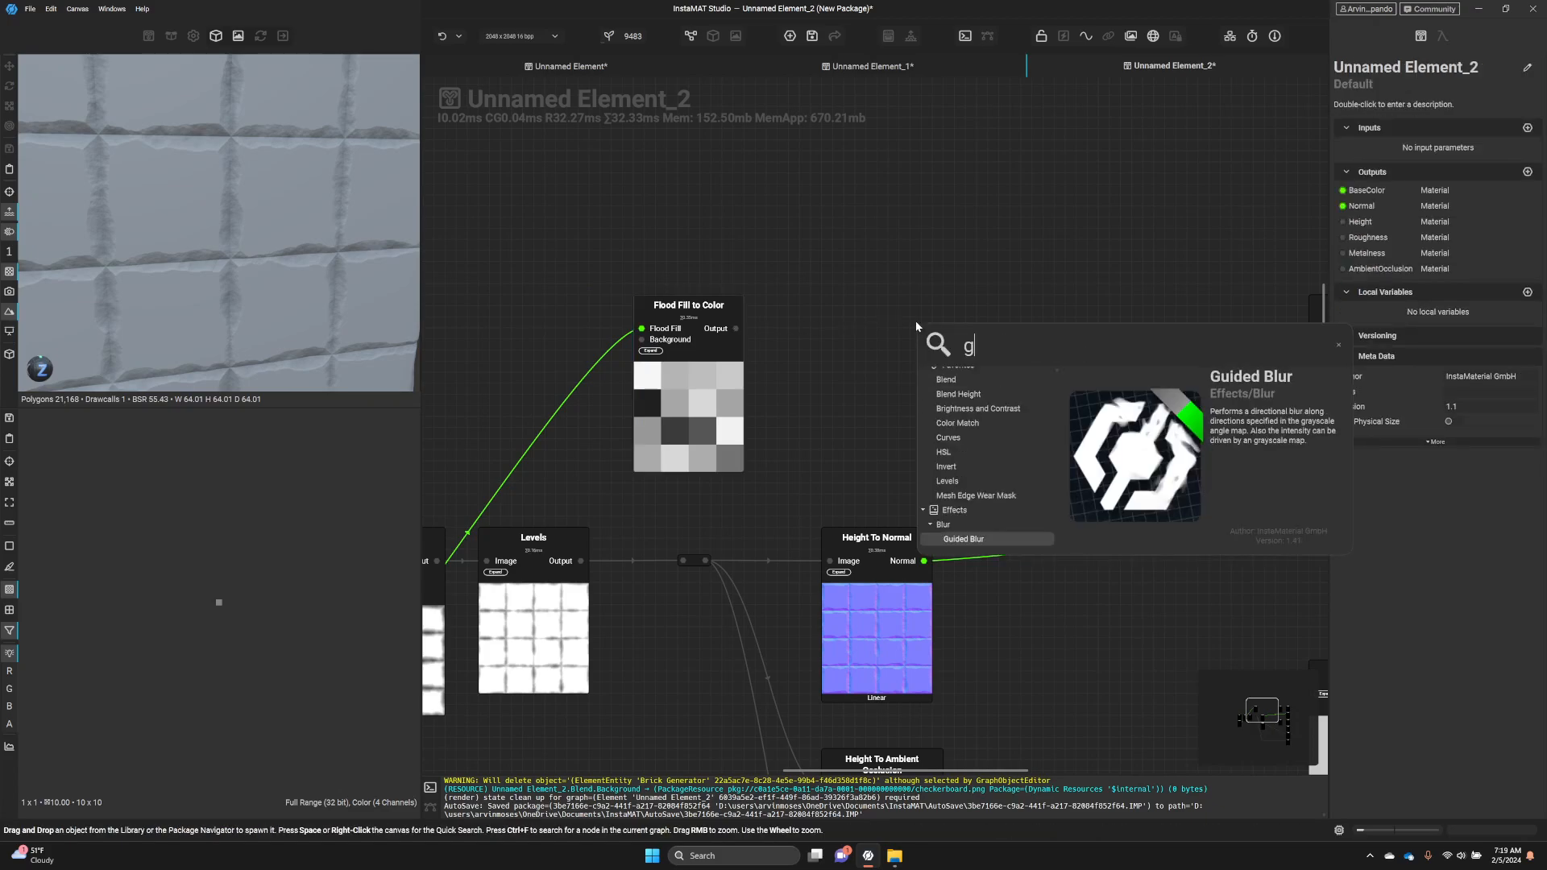
pyautogui.press('Return')
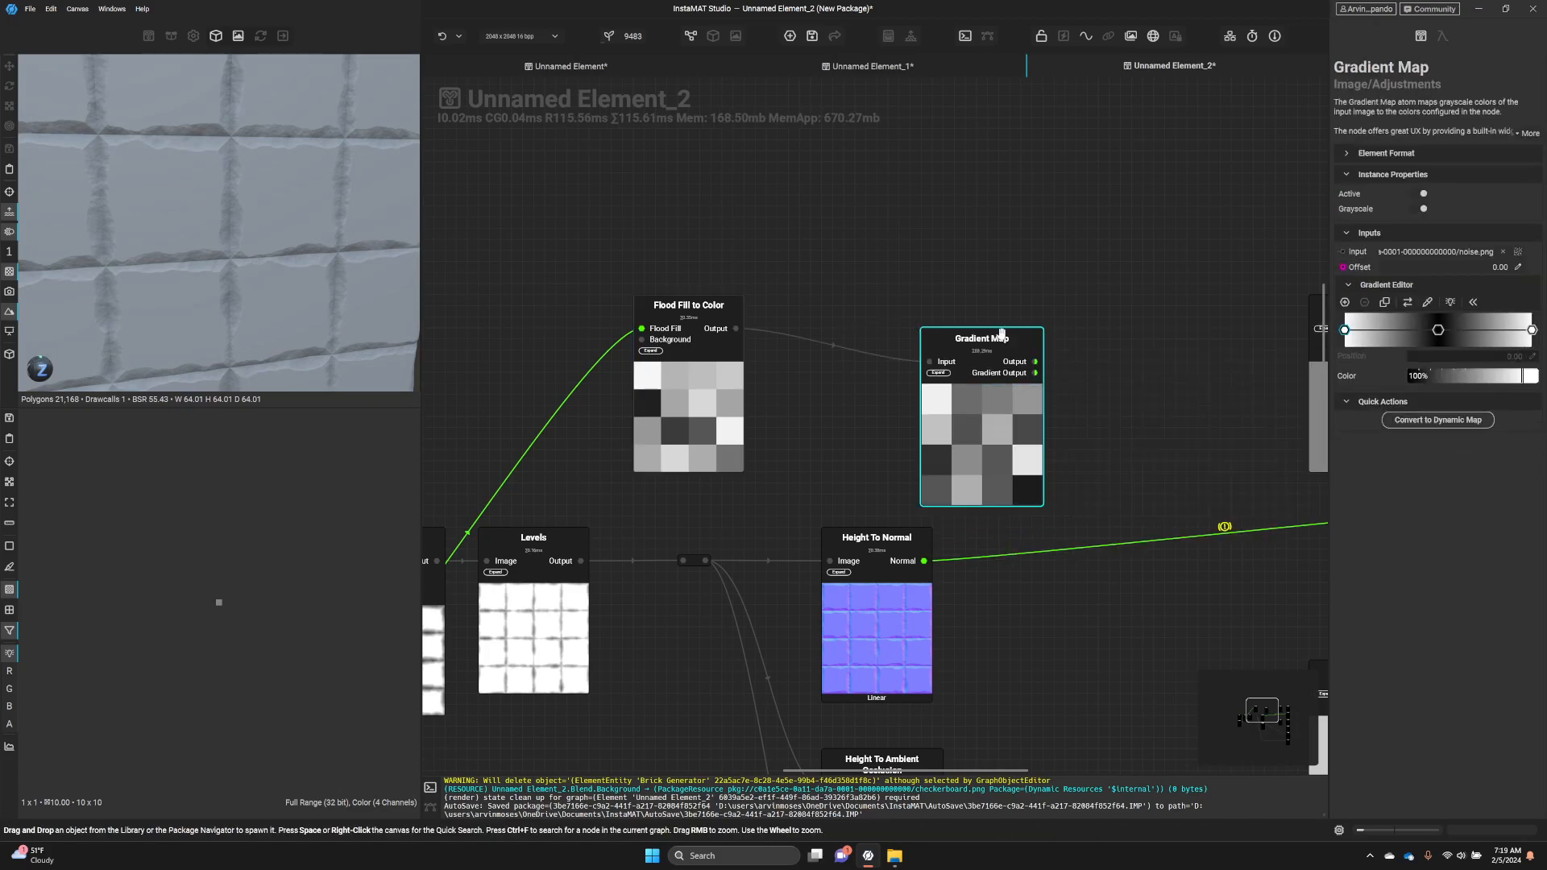
pyautogui.moveTo(979, 354); pyautogui.dragTo(846, 311)
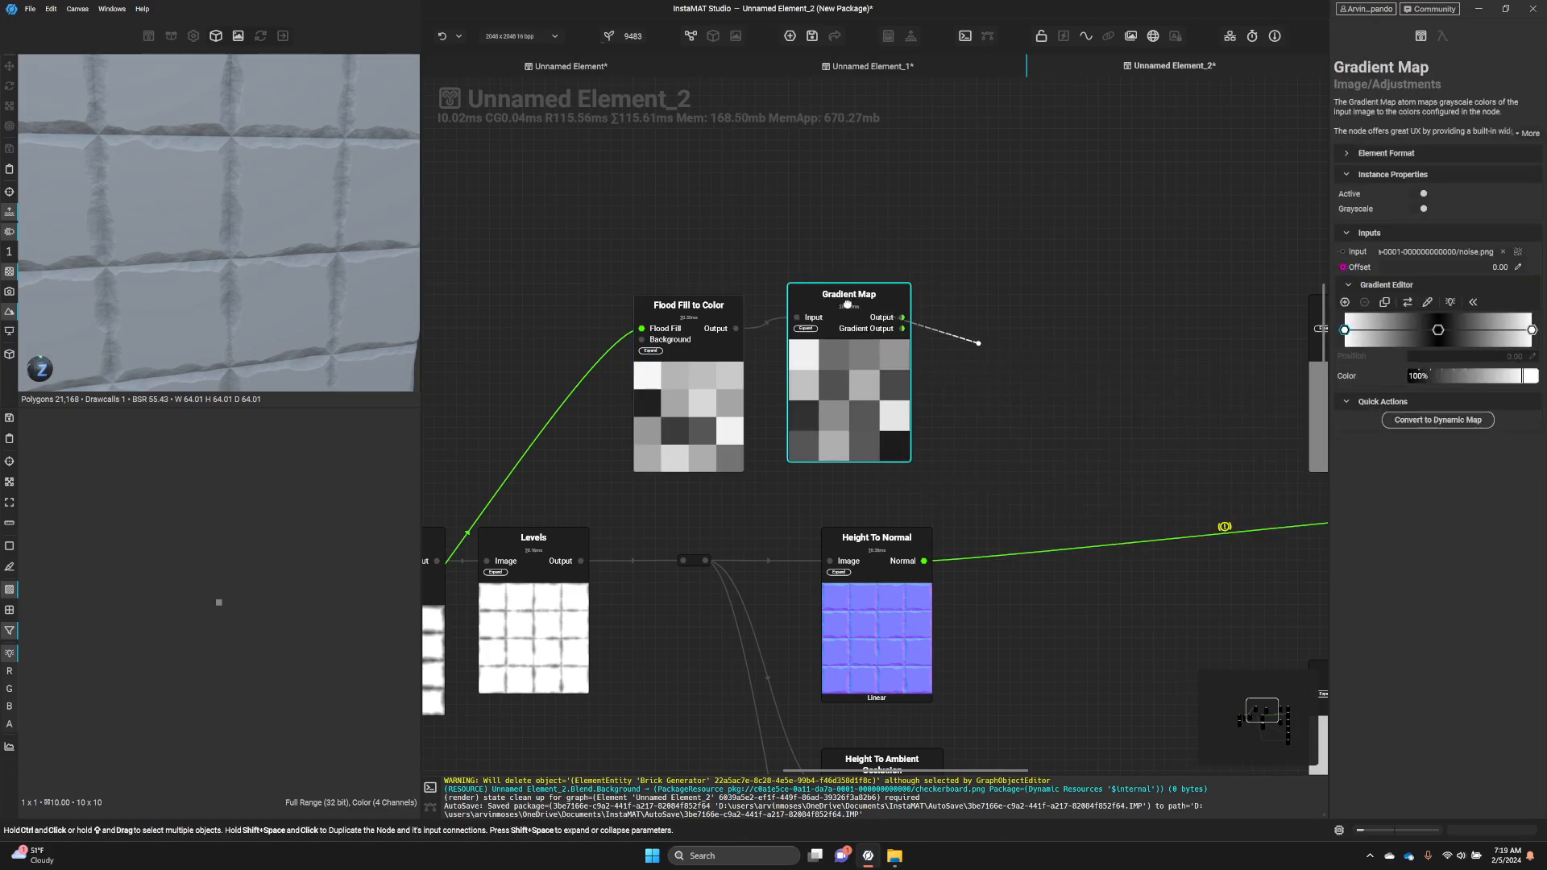
# - Set the Gradient Map's first gradient stop to a value of 0.1902
pyautogui.doubleClick(1345, 330)
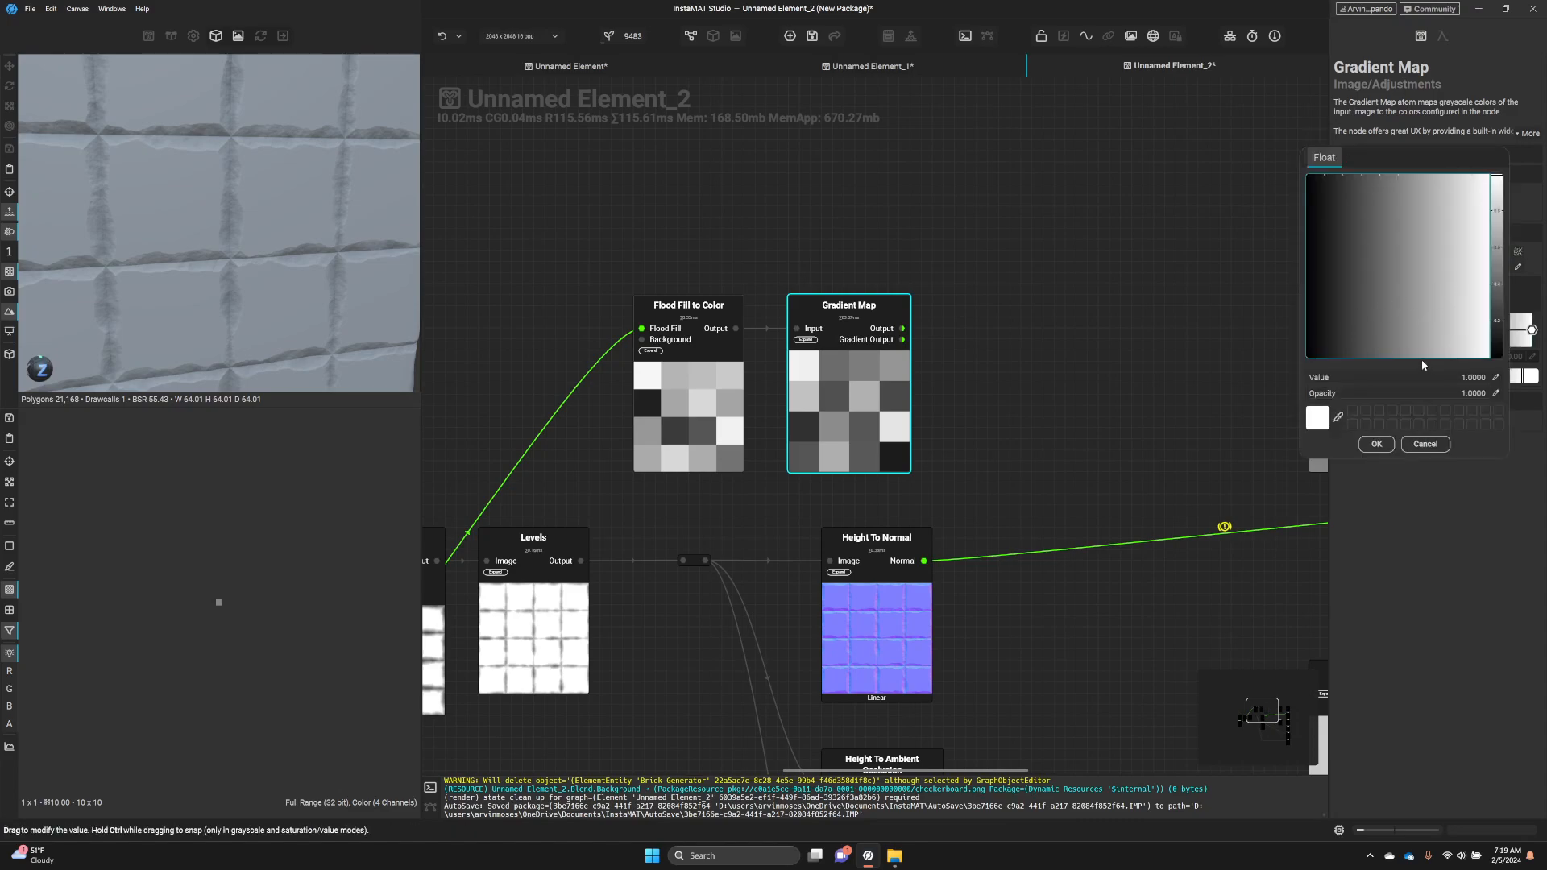
pyautogui.click(1340, 289)
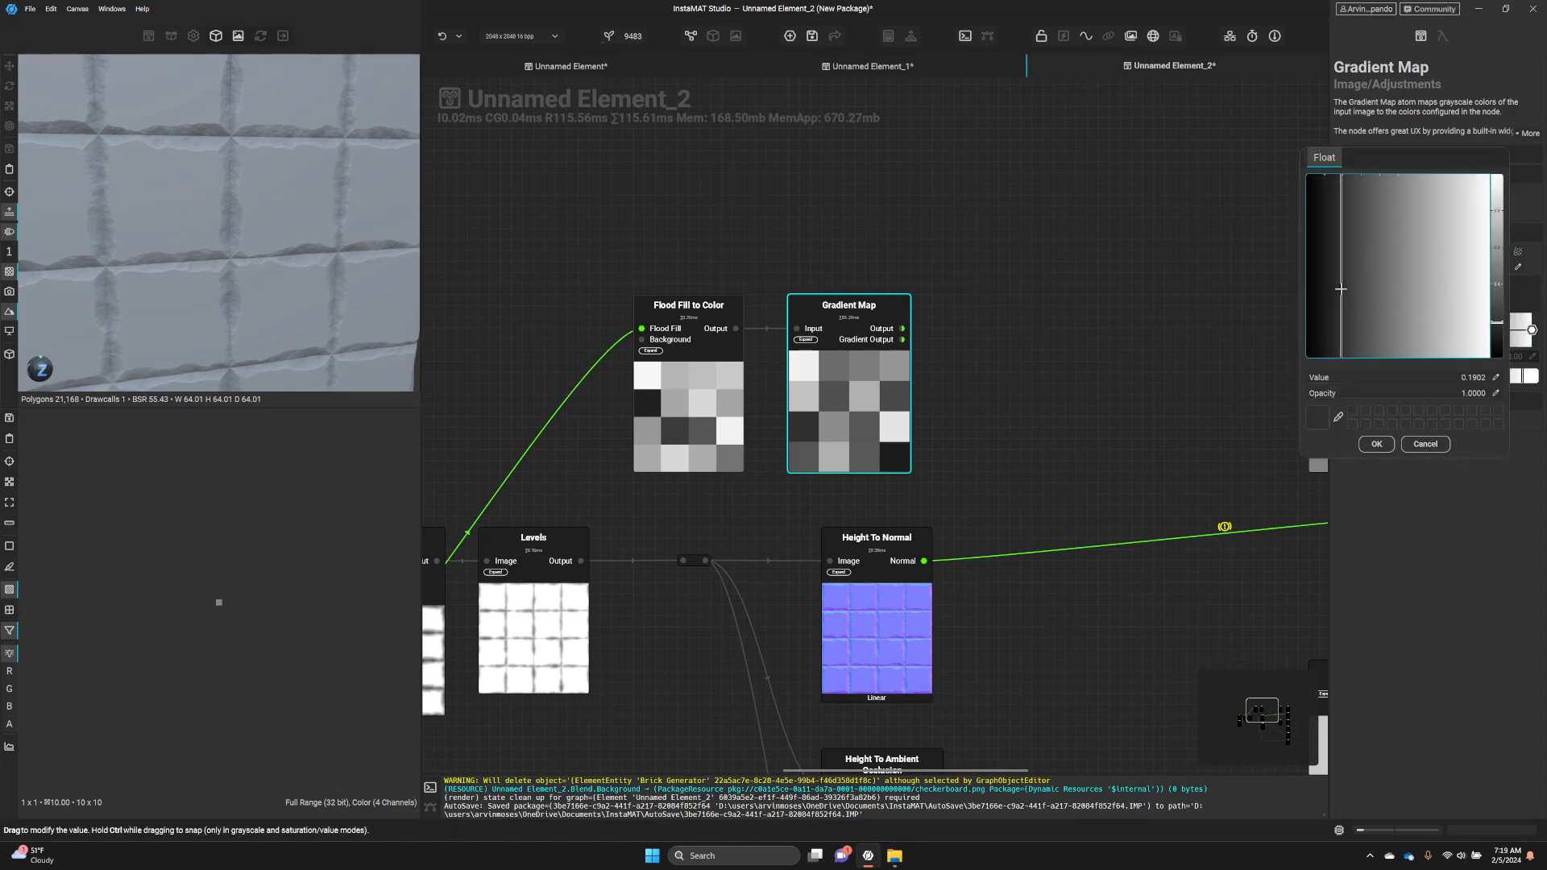
pyautogui.click(1402, 473)
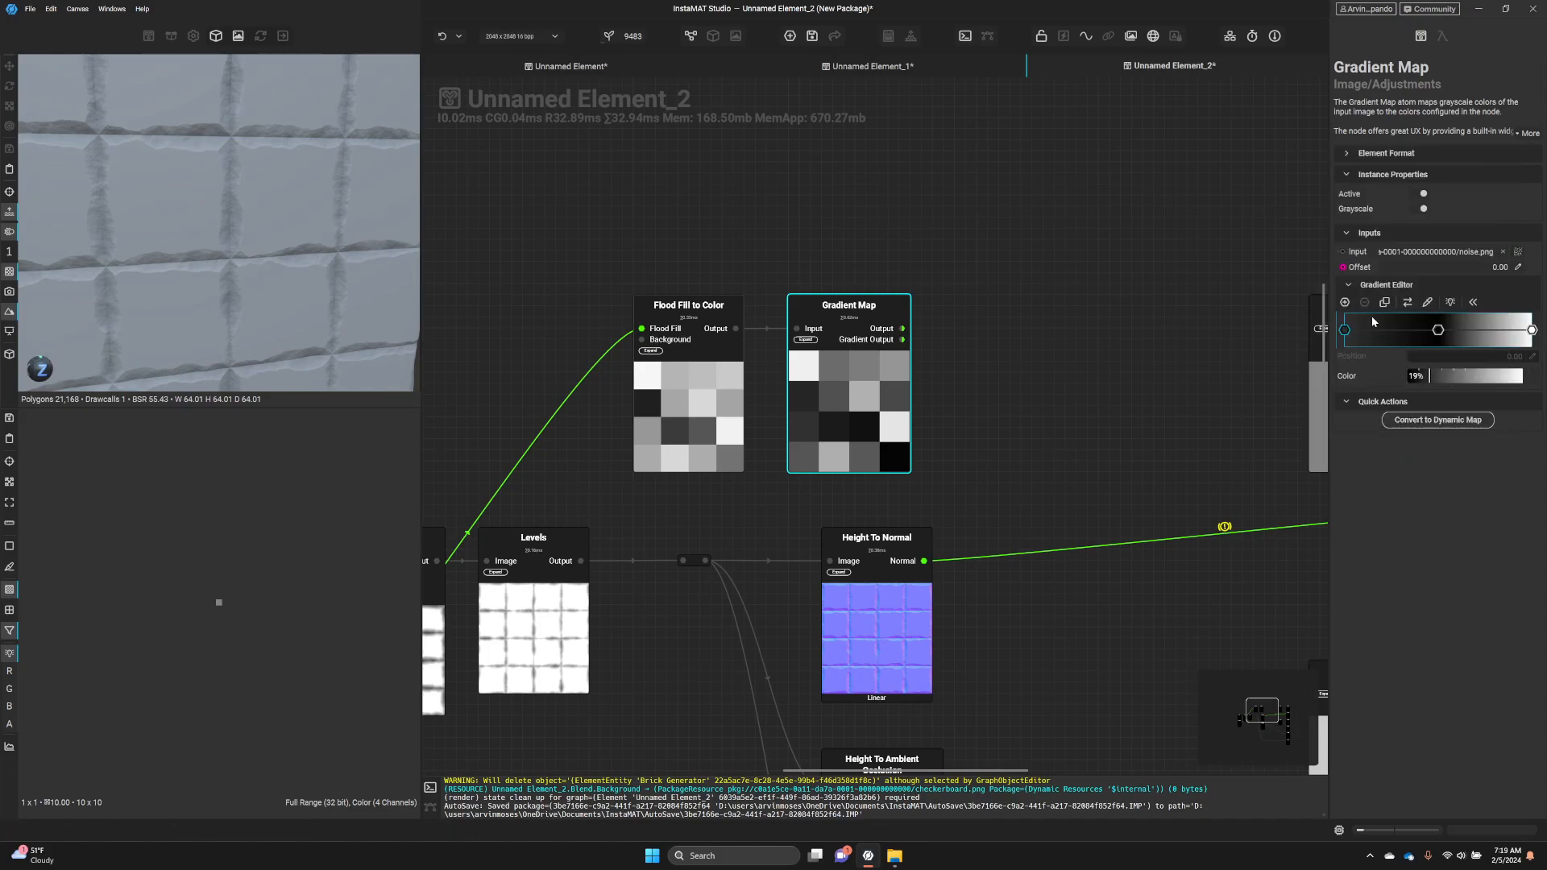
# - Turn off Grayscale on the Gradient Map and set its first stop to brown with red 0.3454, green 0.2897 and blue 0.2216
pyautogui.click(1416, 208)
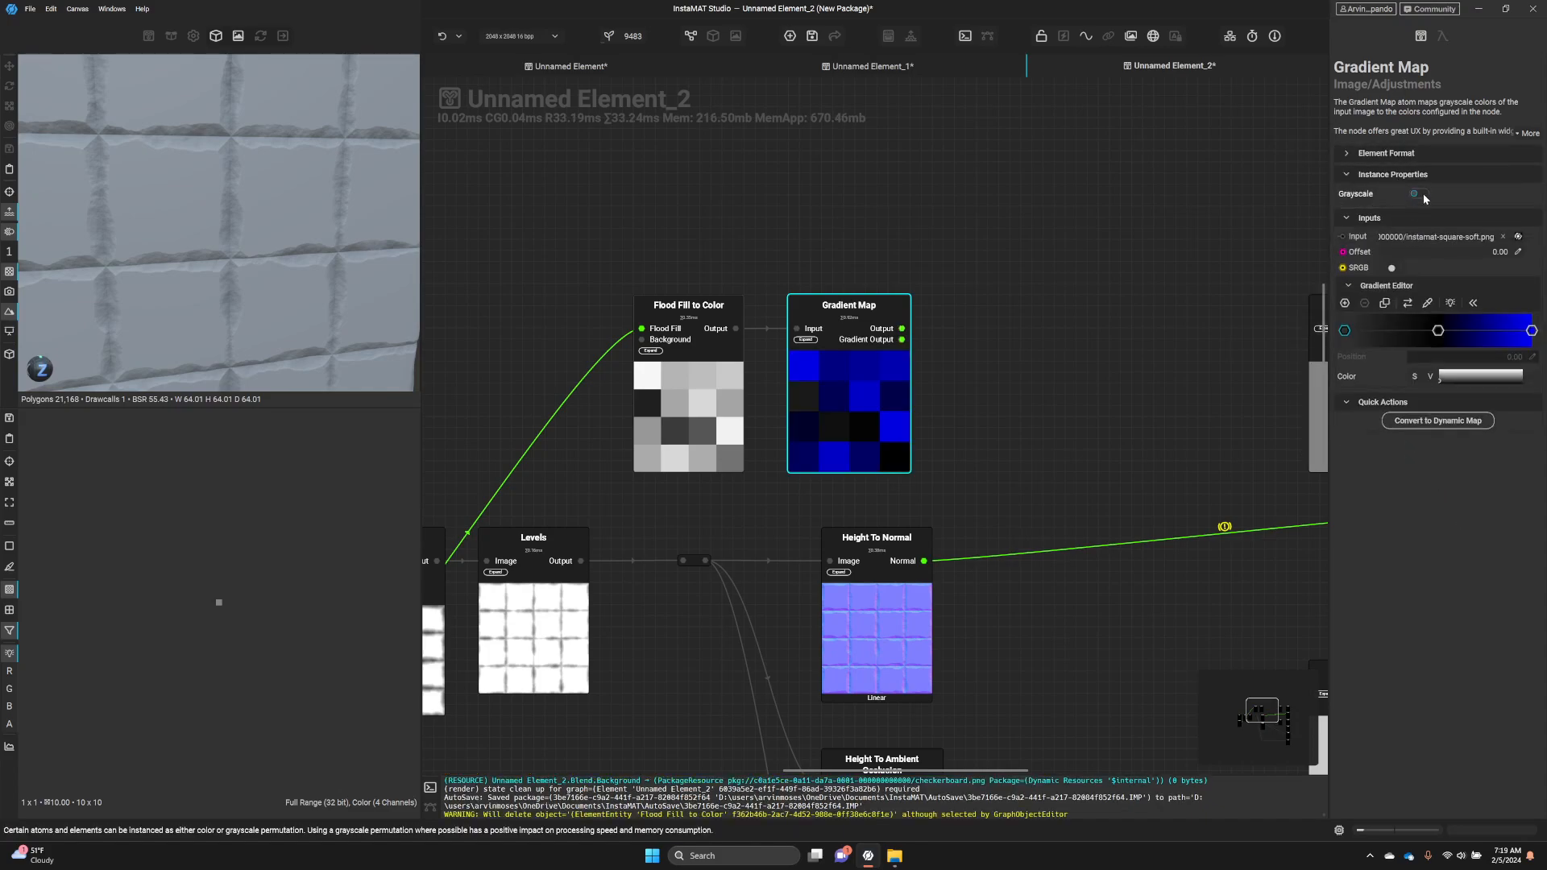
pyautogui.doubleClick(1344, 331)
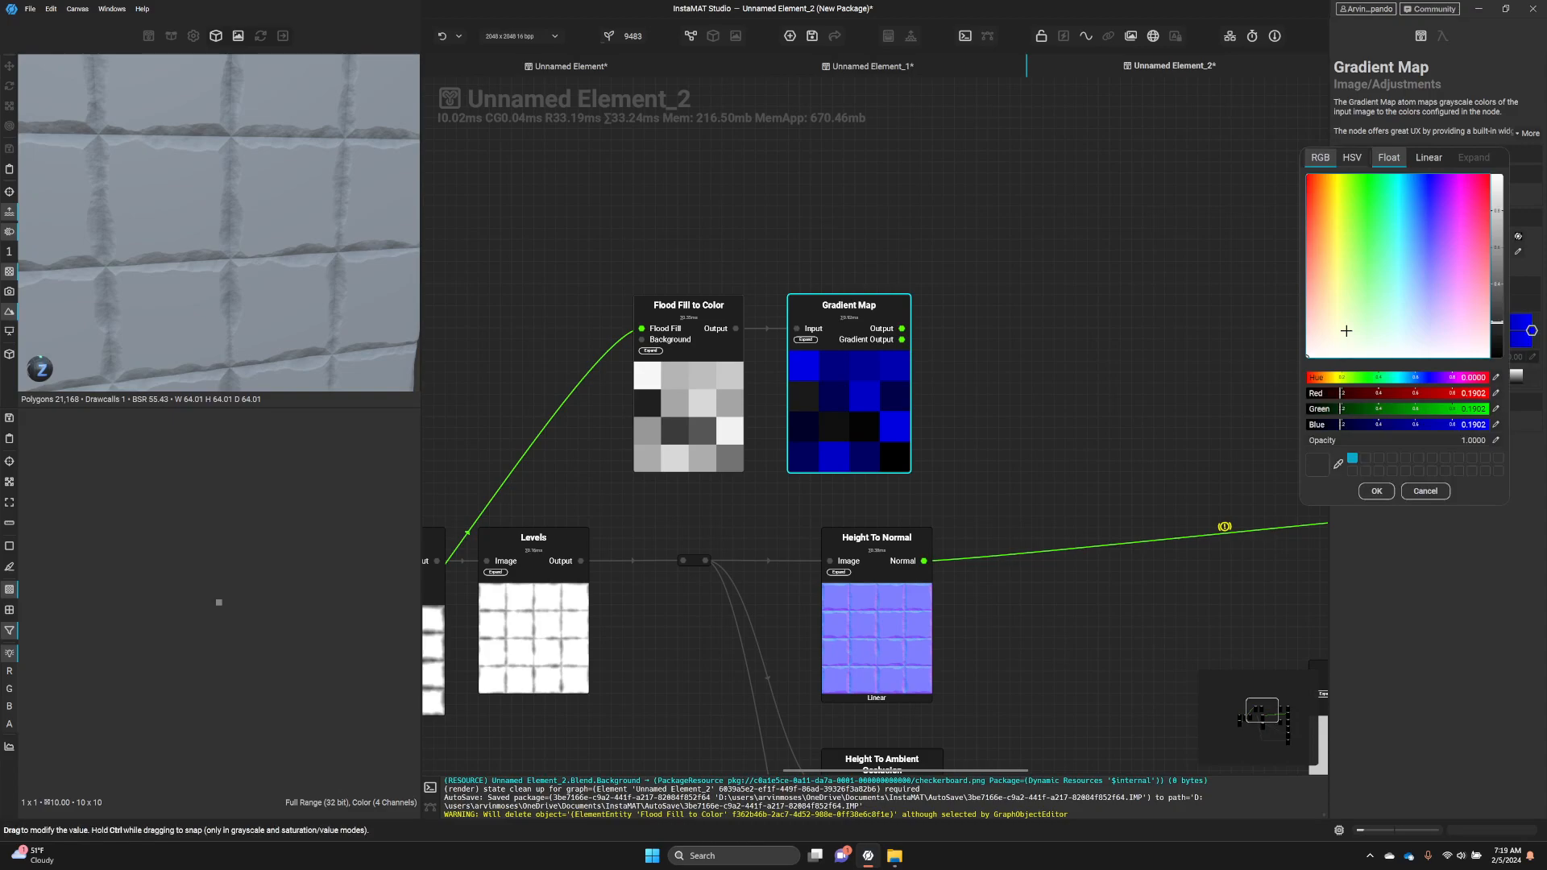
pyautogui.click(1321, 286)
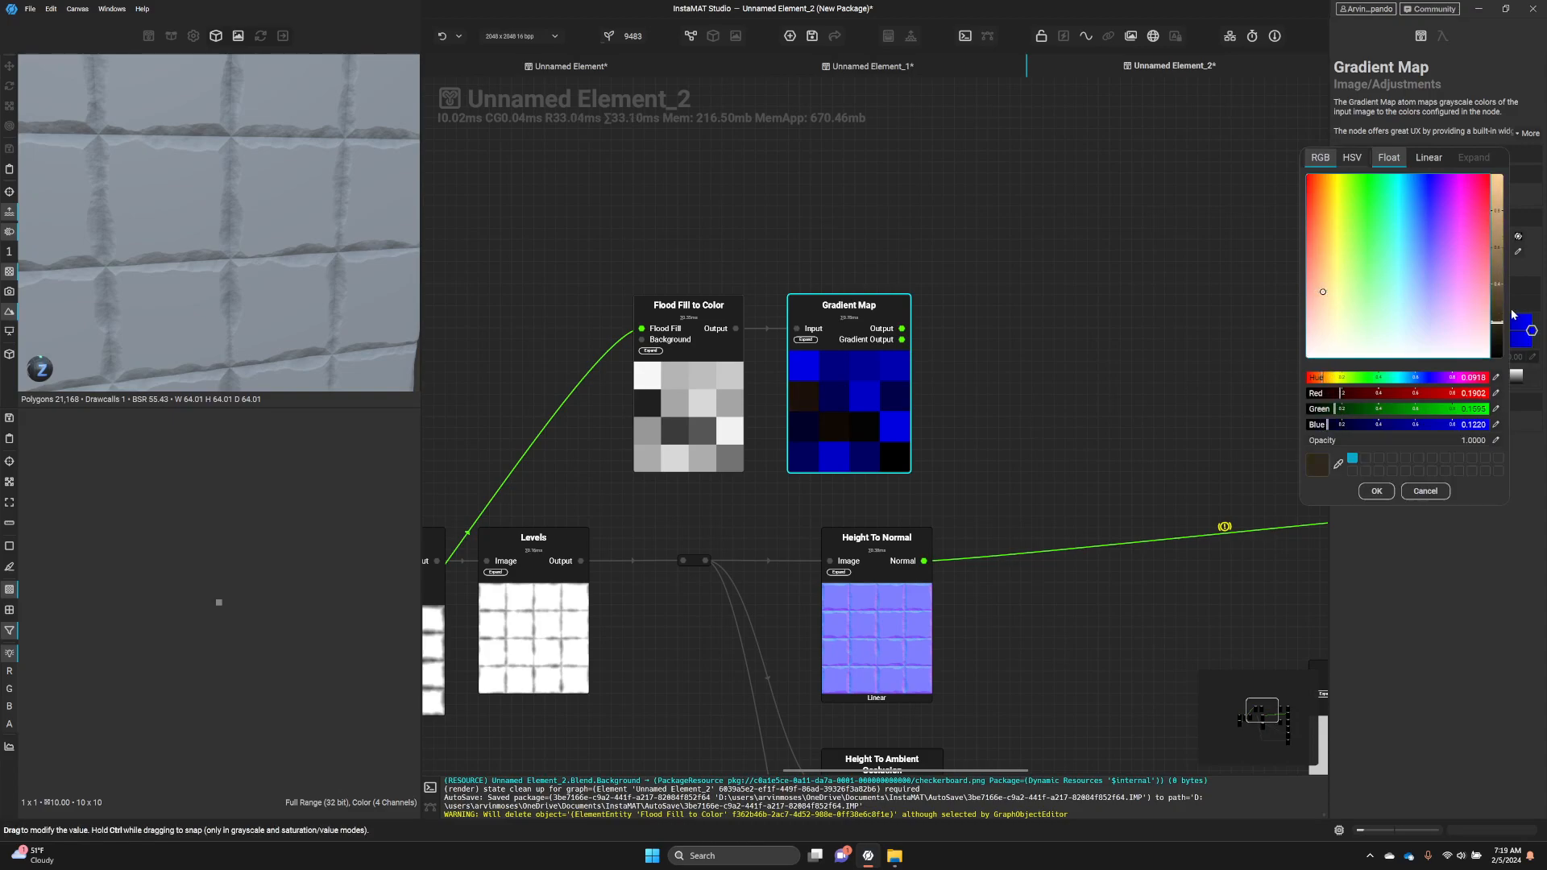
pyautogui.moveTo(1495, 321); pyautogui.dragTo(1494, 311)
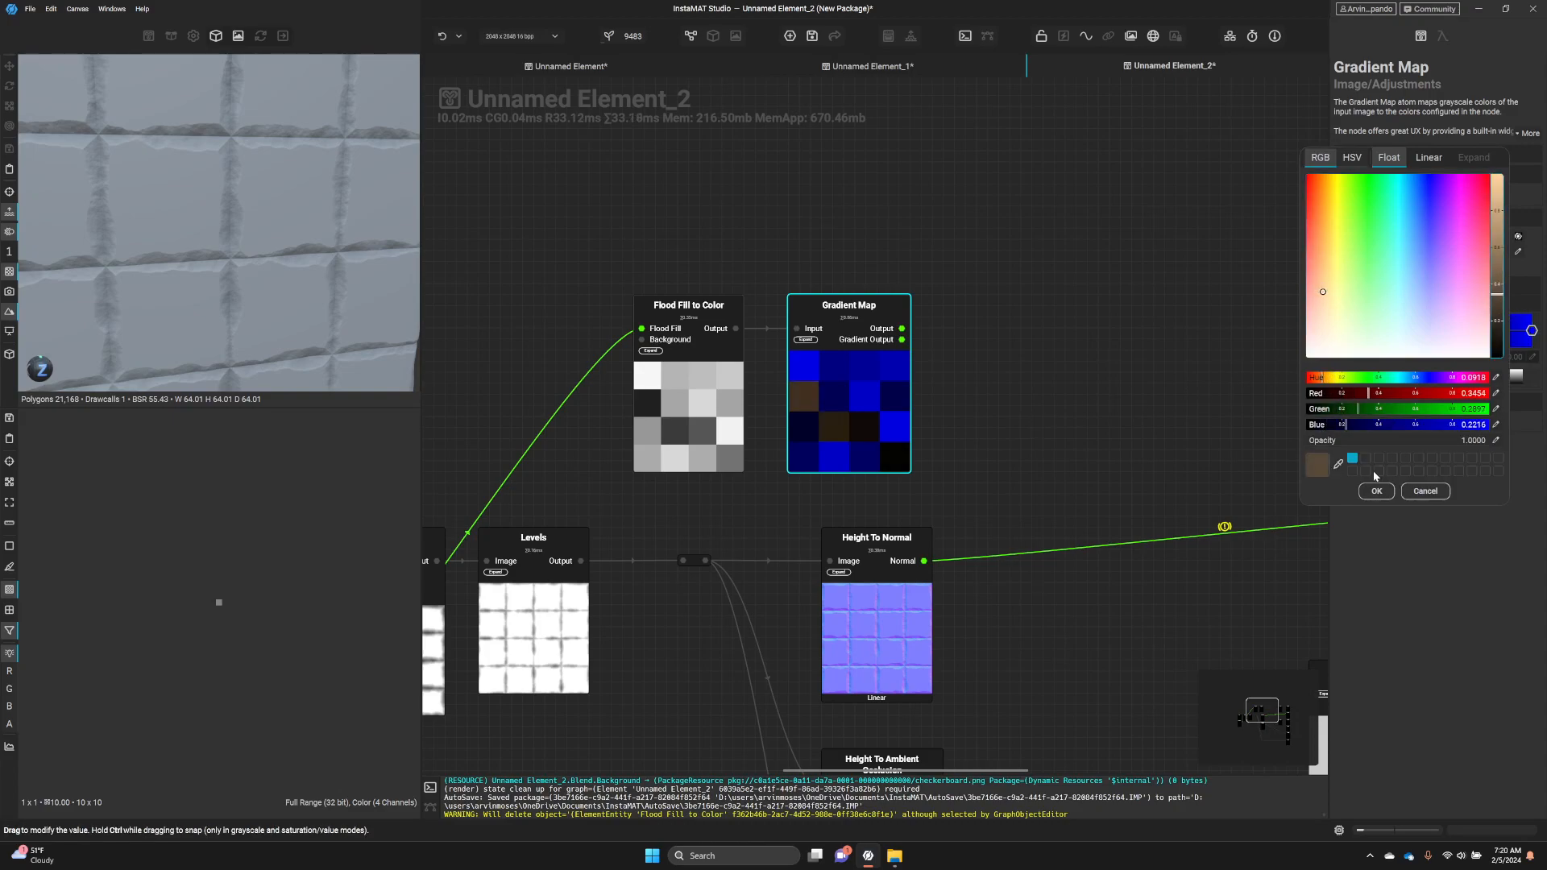
pyautogui.click(1376, 490)
# - Set the Gradient Map's middle stop to a dark olive grey with red 0.3798 and blue 0.3151
pyautogui.click(1440, 330)
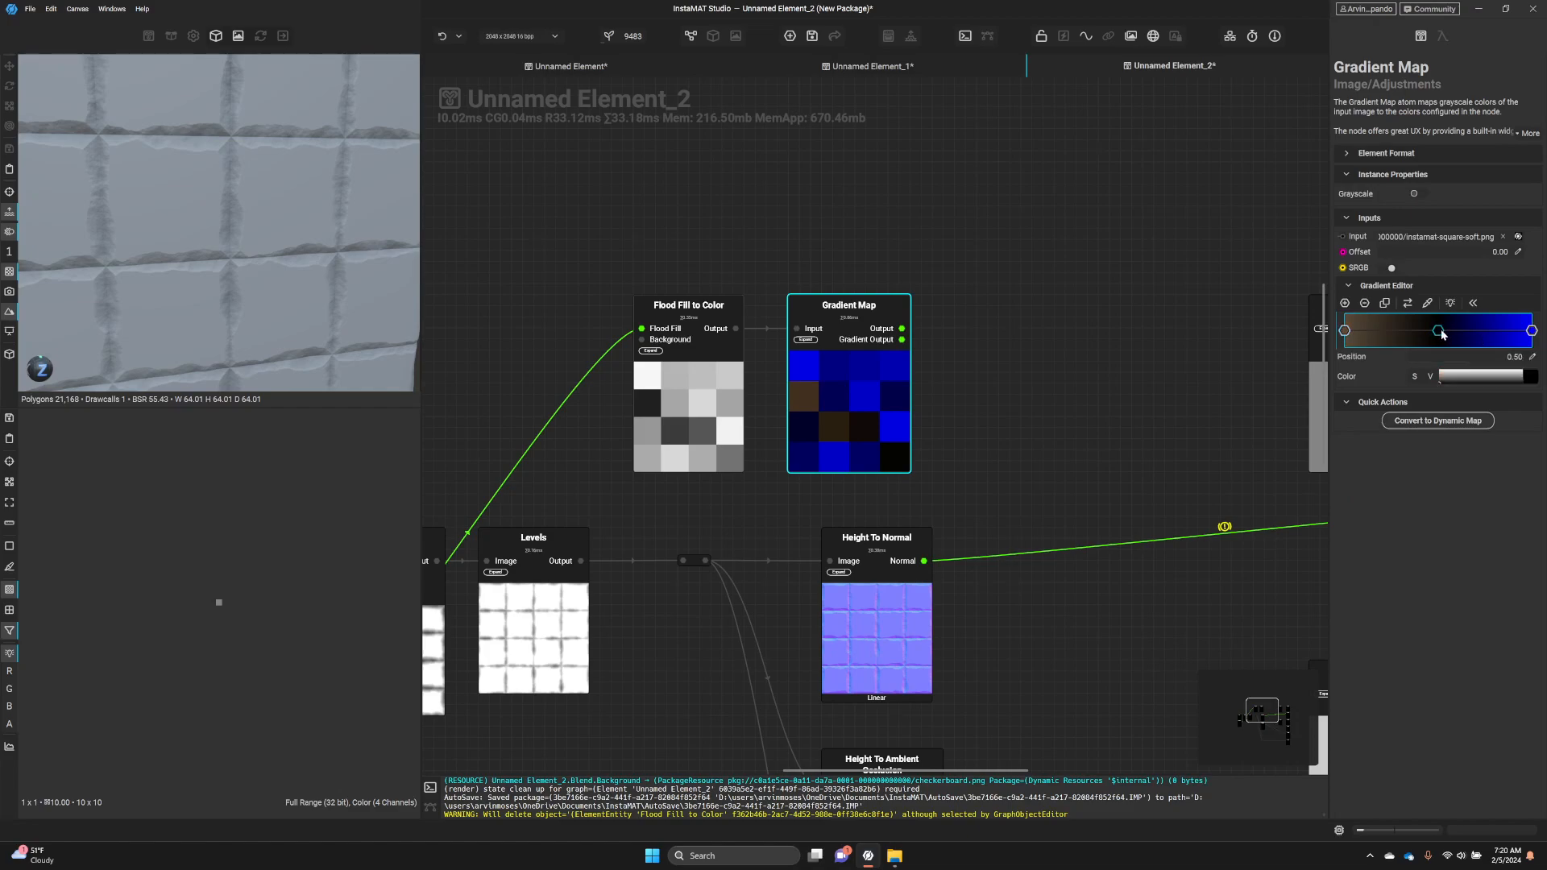
pyautogui.doubleClick(1441, 331)
pyautogui.moveTo(1368, 317); pyautogui.dragTo(1337, 326)
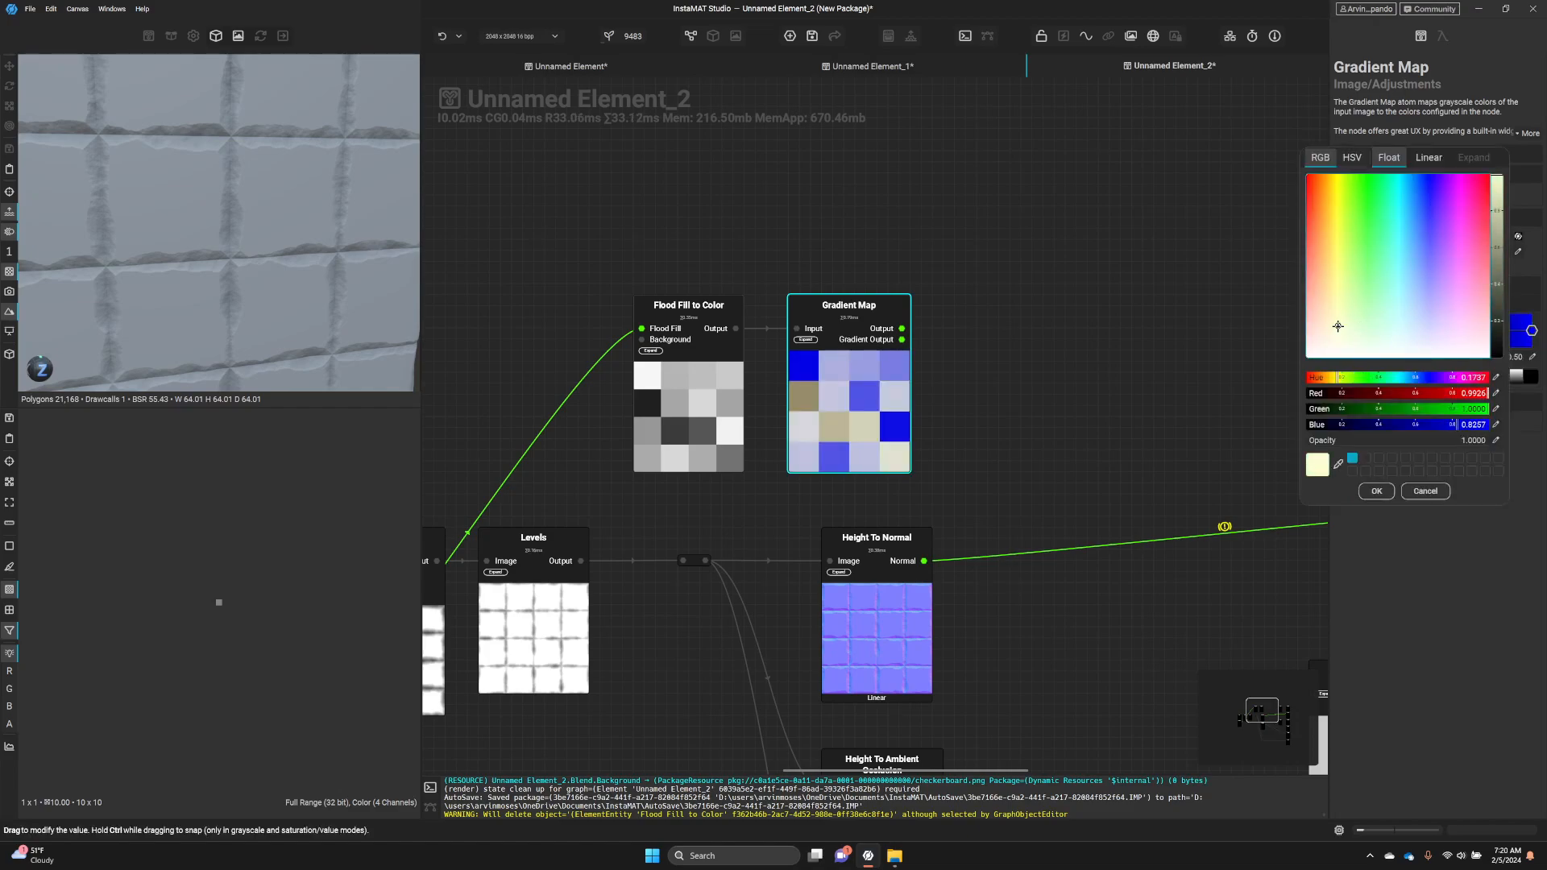
pyautogui.click(1498, 288)
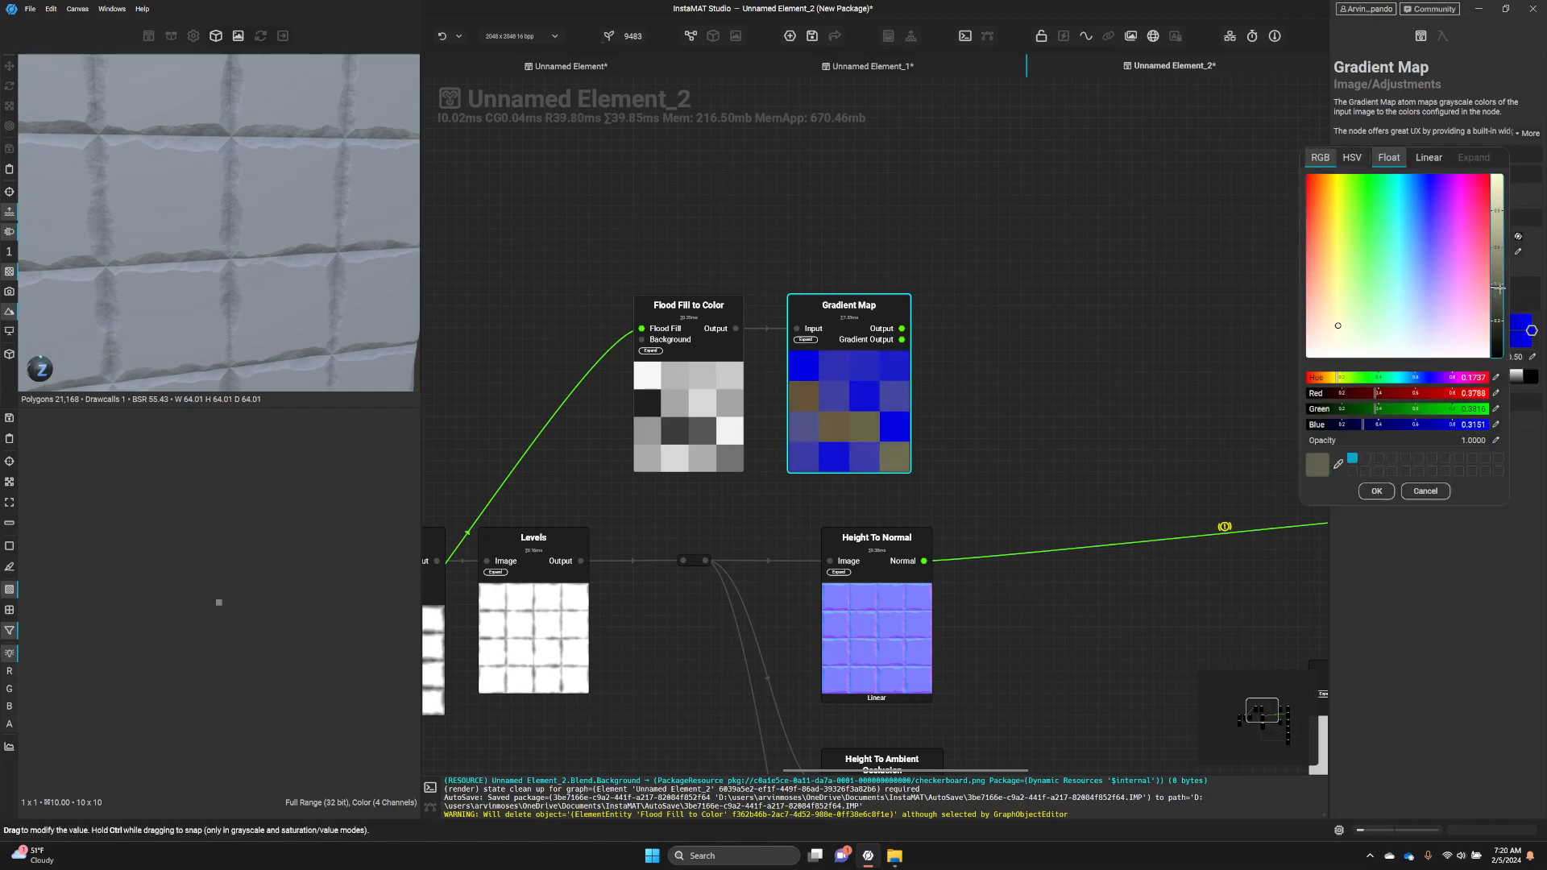
pyautogui.click(1376, 490)
# - Change the Gradient Map's last stop to a pale yellow
pyautogui.click(1530, 330)
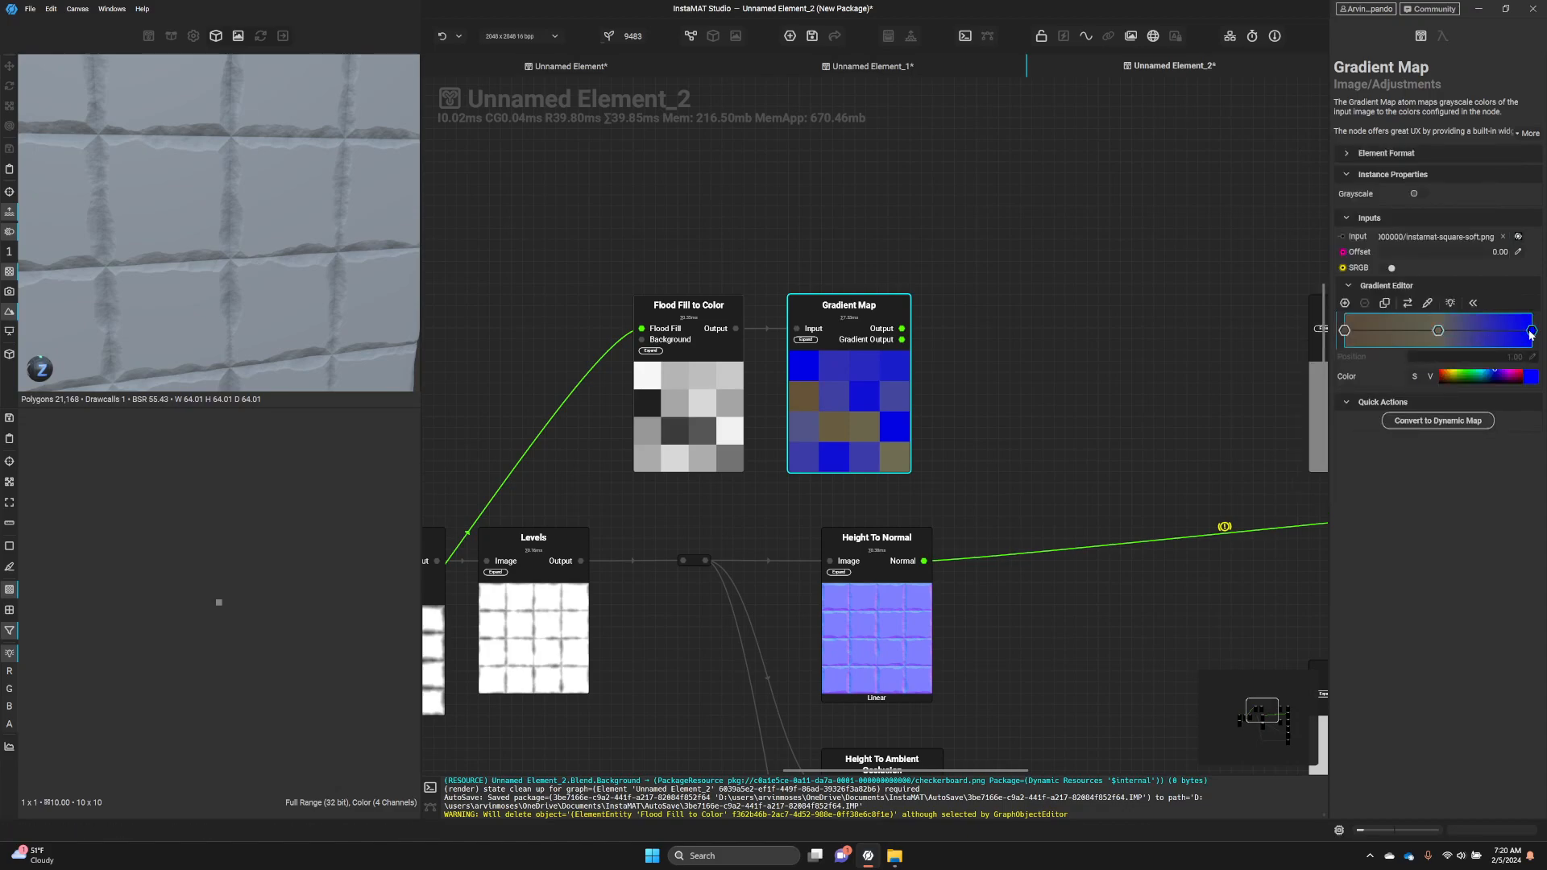
pyautogui.doubleClick(1530, 330)
pyautogui.moveTo(1341, 309)
pyautogui.mouseDown()
pyautogui.moveTo(1349, 292)
pyautogui.moveTo(1339, 303)
pyautogui.mouseUp()
pyautogui.click(1376, 491)
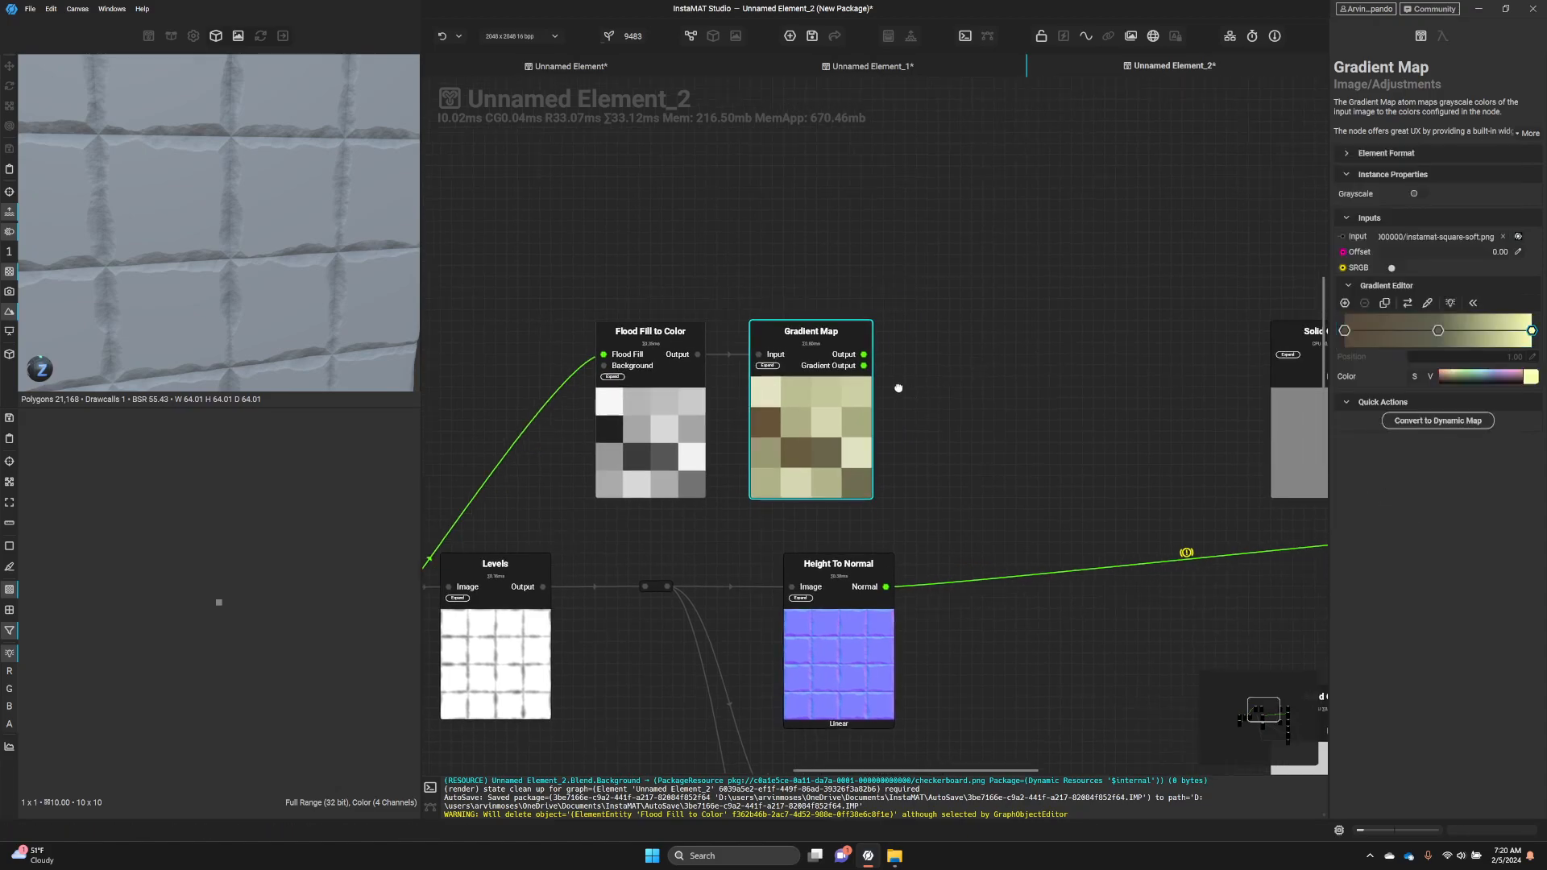
# - Connect the Gradient Map output to Set Base Color and delete the Solid Color node that fed it
pyautogui.moveTo(910, 335); pyautogui.dragTo(753, 377, button='middle')
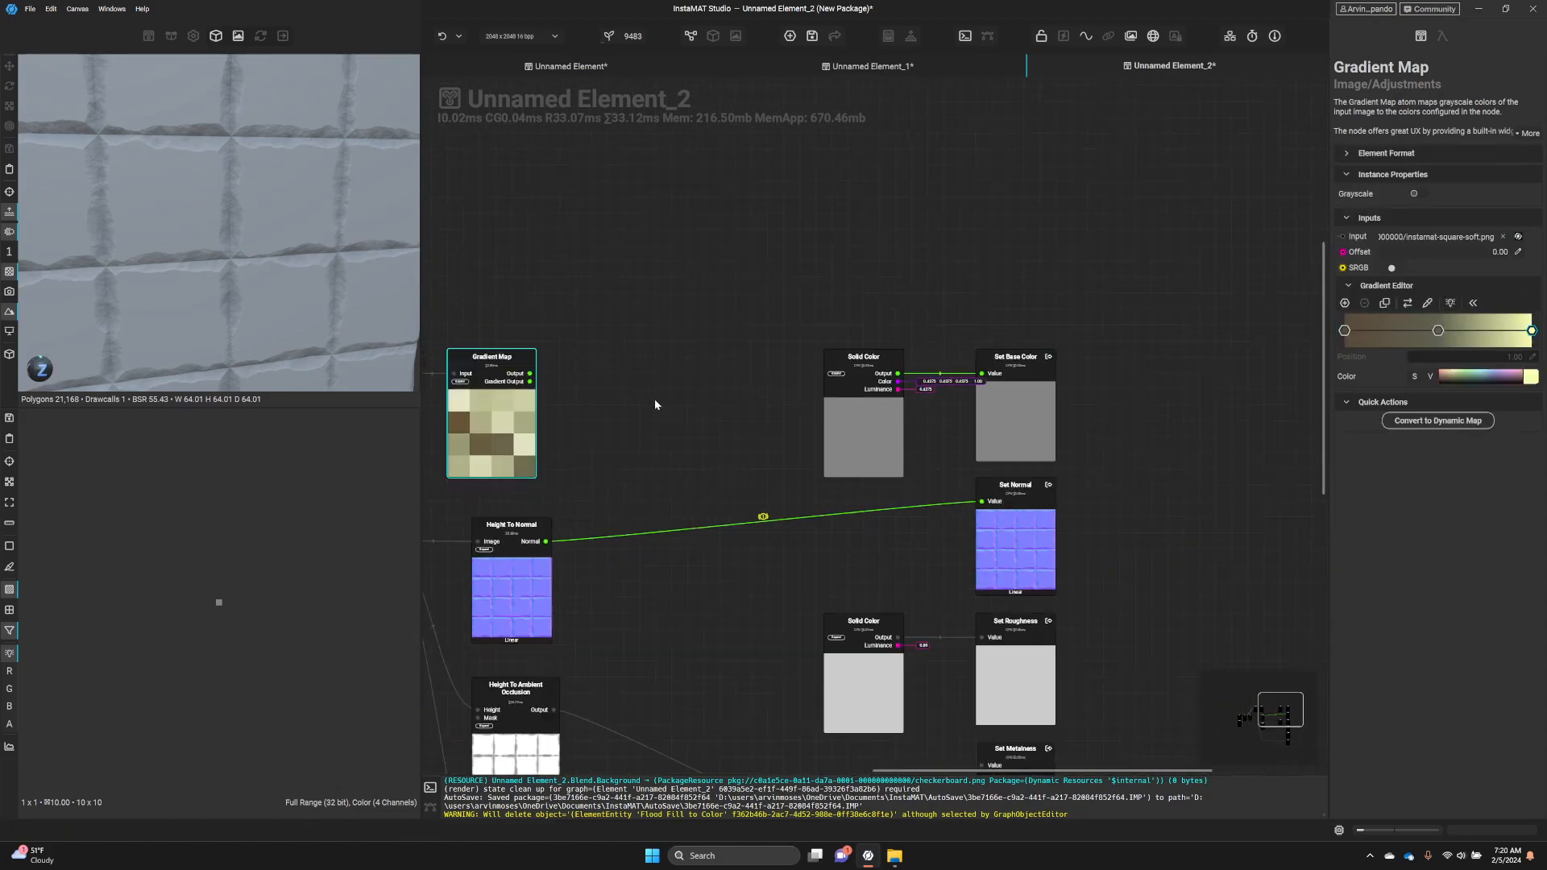
pyautogui.moveTo(517, 369); pyautogui.dragTo(856, 370)
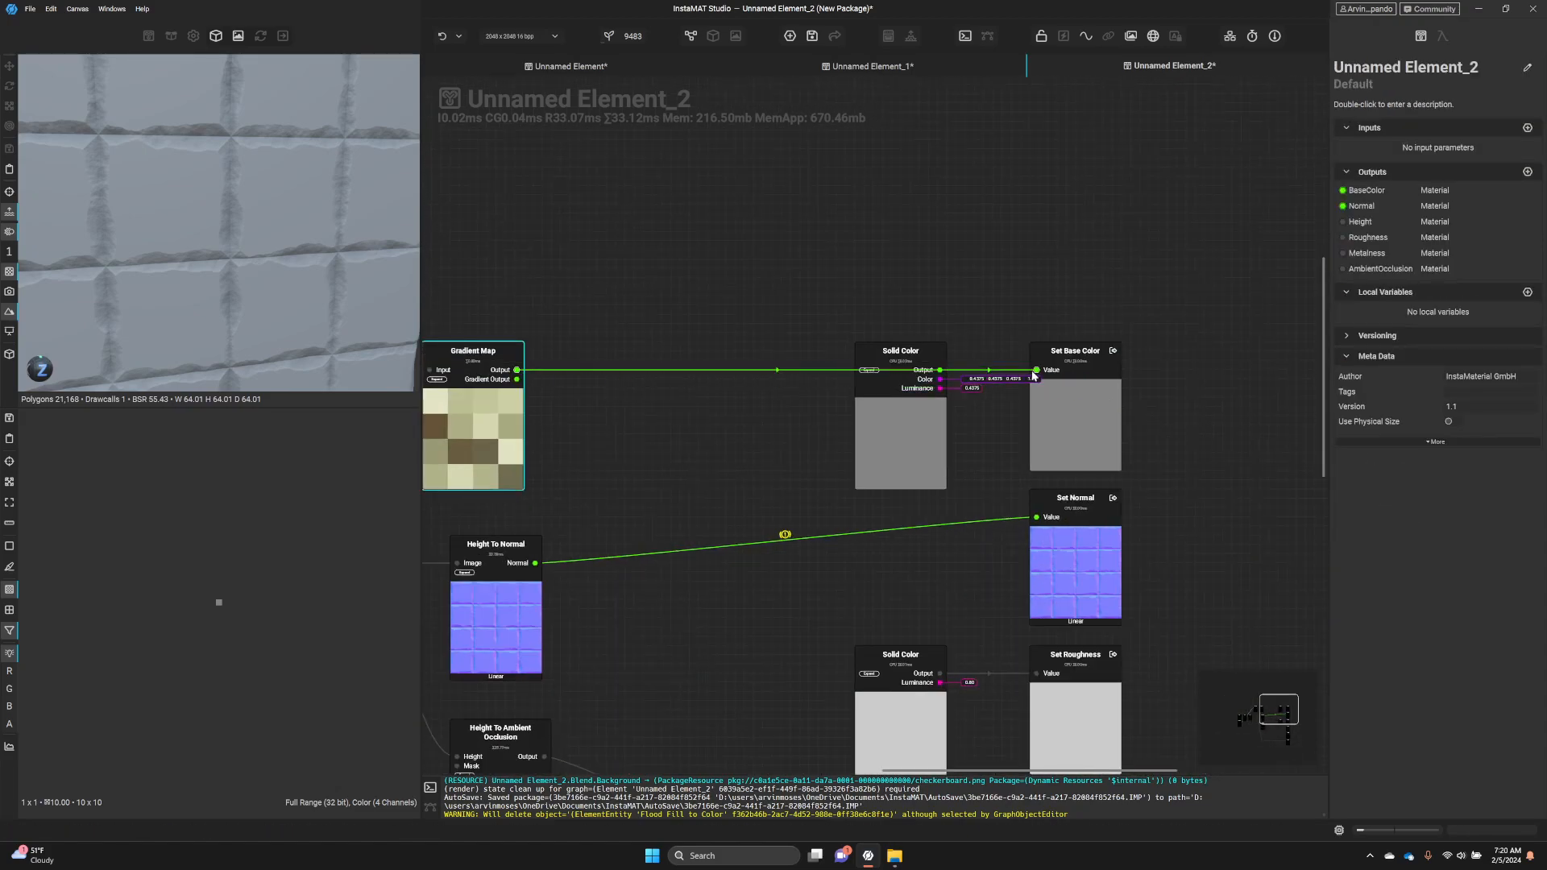
pyautogui.click(888, 462)
pyautogui.press('Delete')
# - Move the roughness Solid Color node farther from Set Roughness to free space between them
pyautogui.moveTo(506, 429); pyautogui.dragTo(786, 389, button='middle')
pyautogui.moveTo(786, 390)
pyautogui.mouseDown()
pyautogui.moveTo(846, 395)
pyautogui.moveTo(798, 404)
pyautogui.mouseUp()
pyautogui.scroll(-3, 959, 473)
pyautogui.moveTo(959, 473); pyautogui.dragTo(868, 454, button='middle')
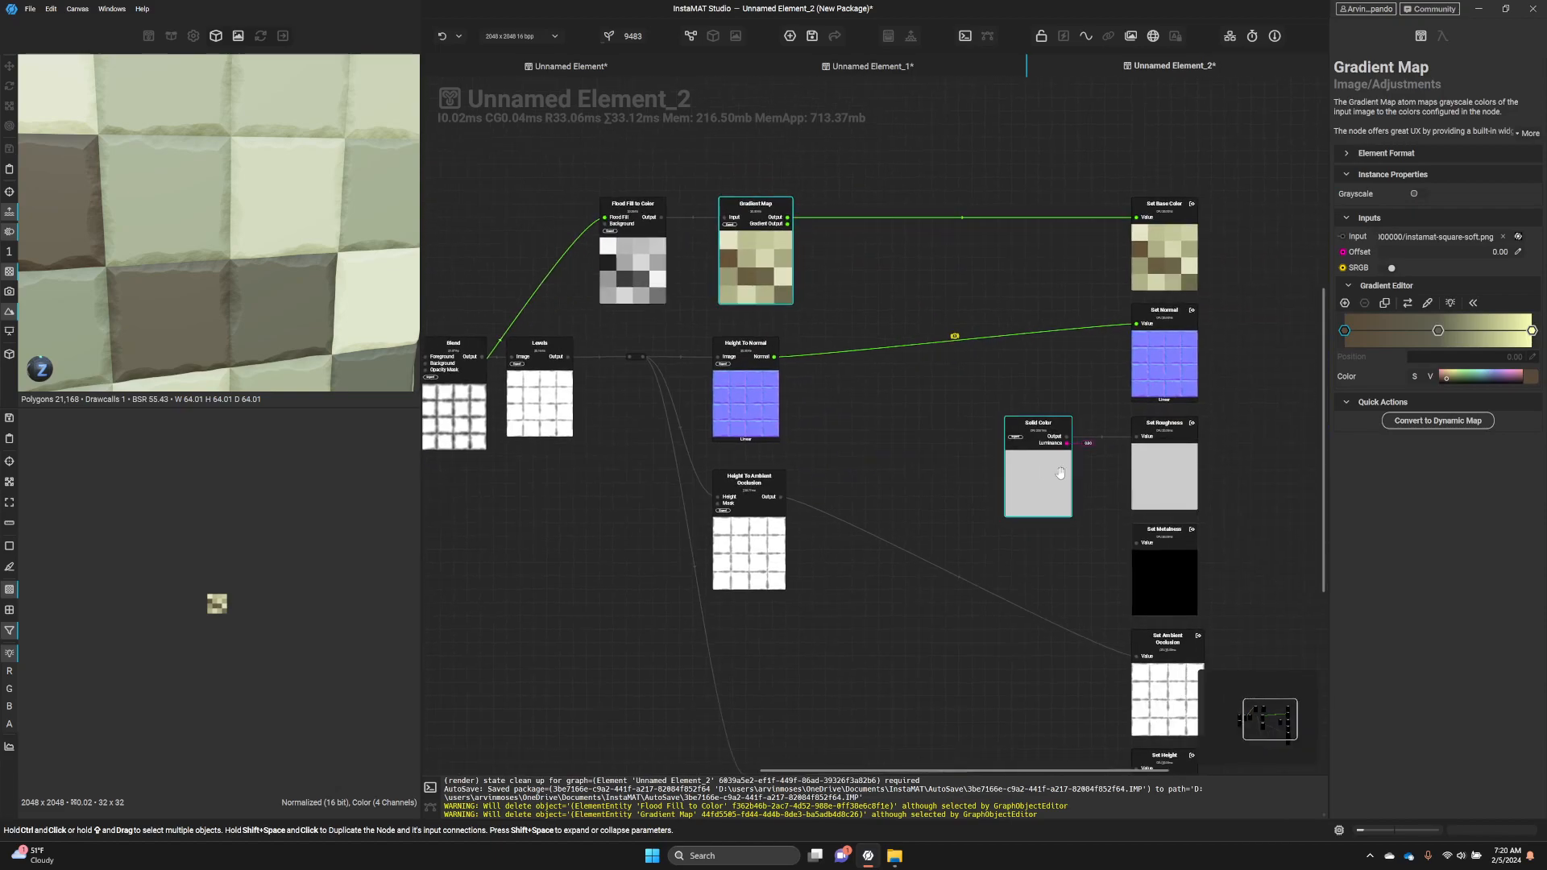
pyautogui.moveTo(1035, 484); pyautogui.dragTo(889, 483)
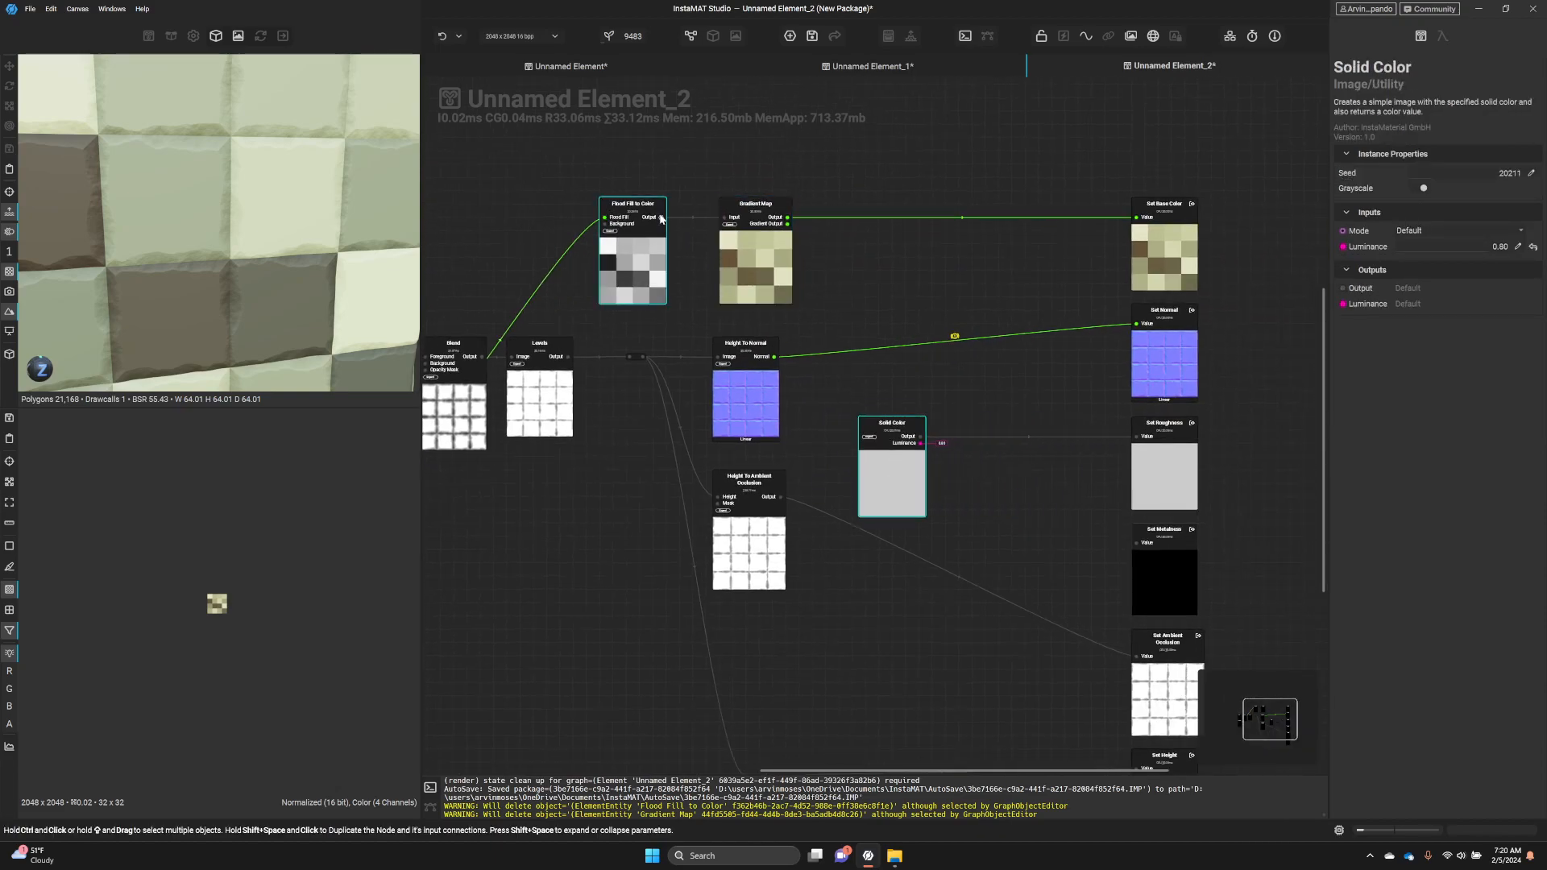
# - Add a Levels node fed by Flood Fill to Color before Set Roughness and narrow its output range to light greys
pyautogui.click(977, 389)
pyautogui.rightClick(953, 401)
pyautogui.write('level')
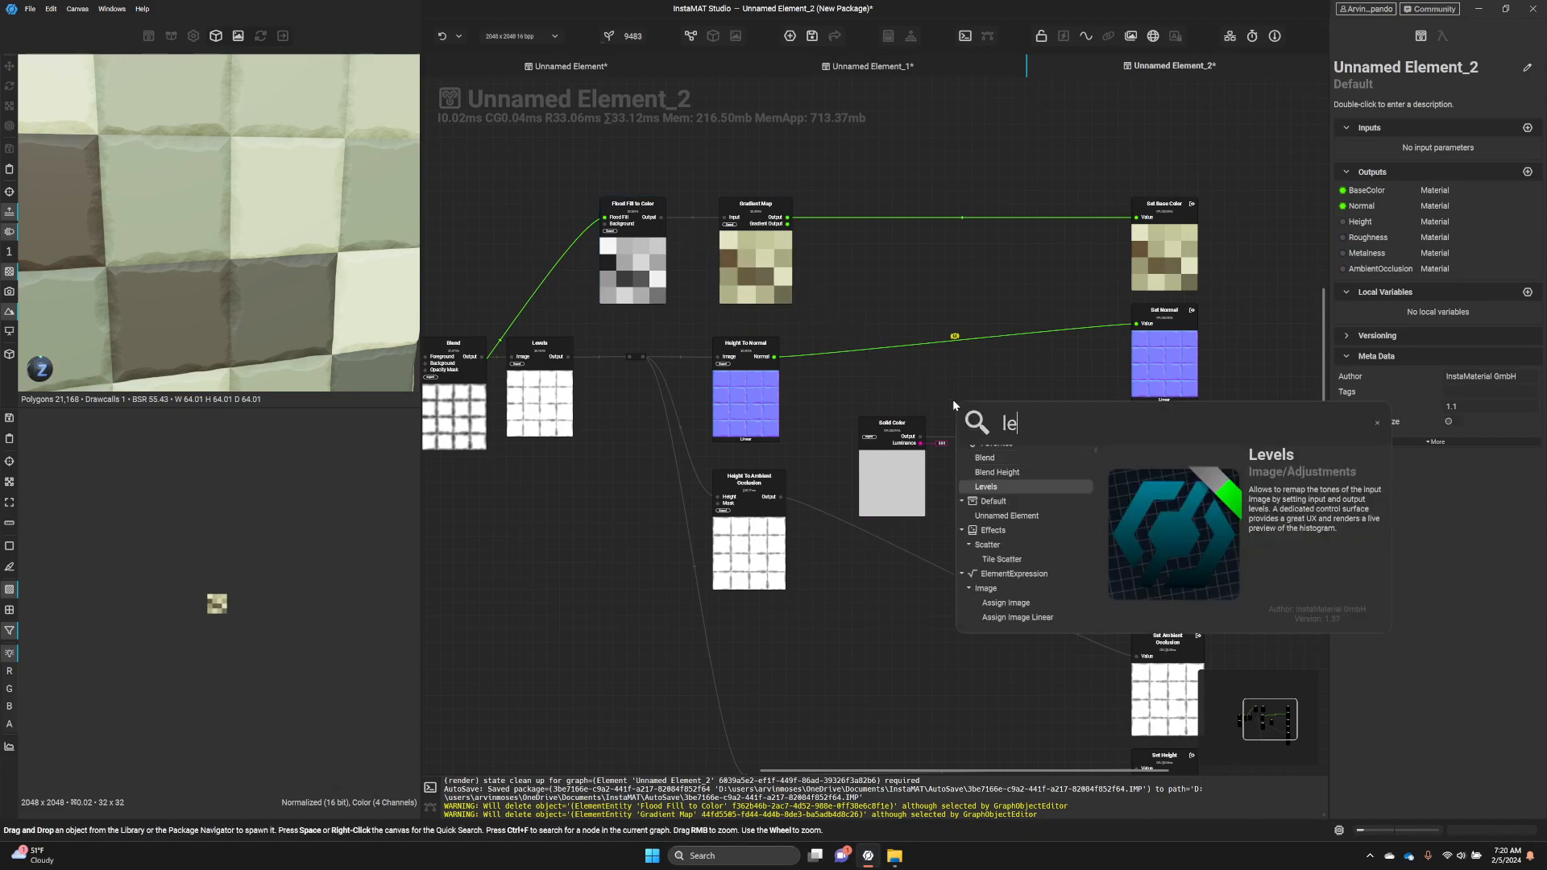
pyautogui.press('BackSpace')
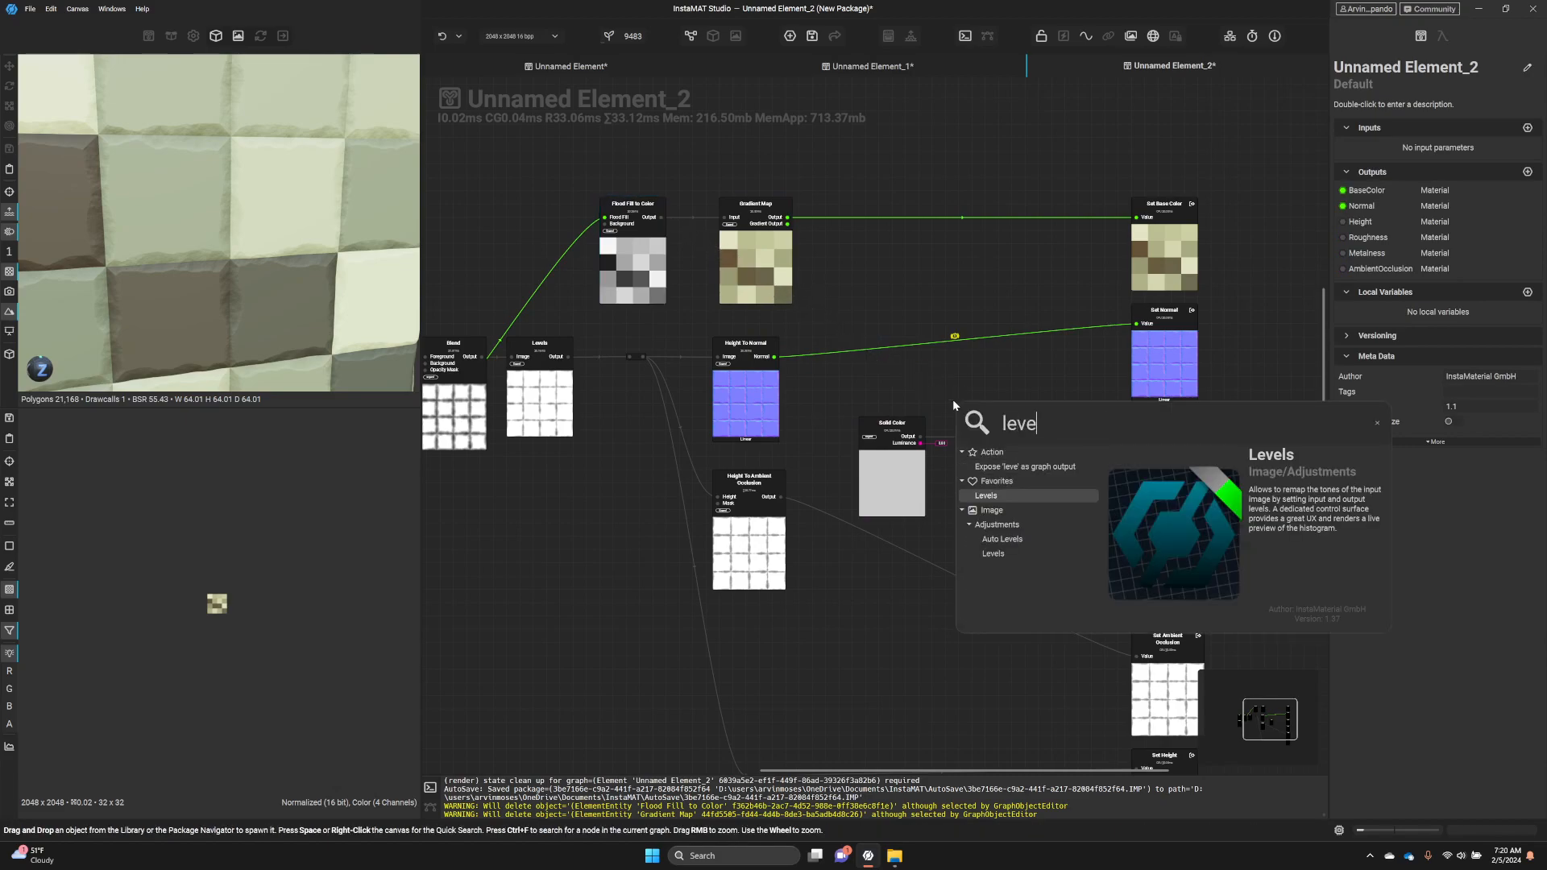
pyautogui.press('Return')
pyautogui.moveTo(996, 417); pyautogui.dragTo(989, 429)
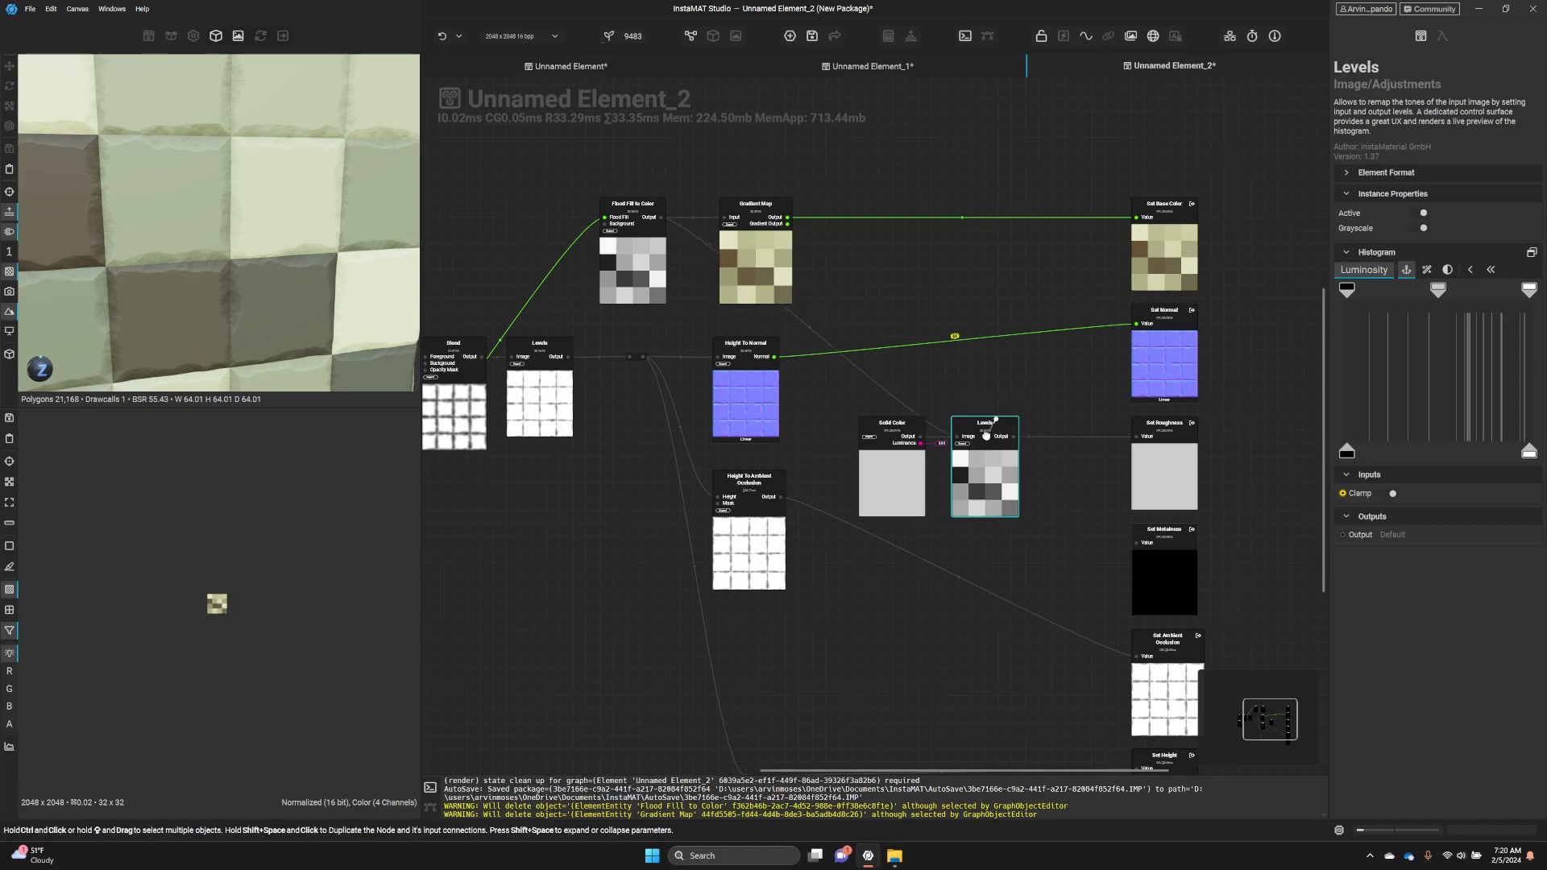
pyautogui.moveTo(1536, 458); pyautogui.dragTo(1492, 456)
pyautogui.moveTo(1346, 451); pyautogui.dragTo(1468, 459)
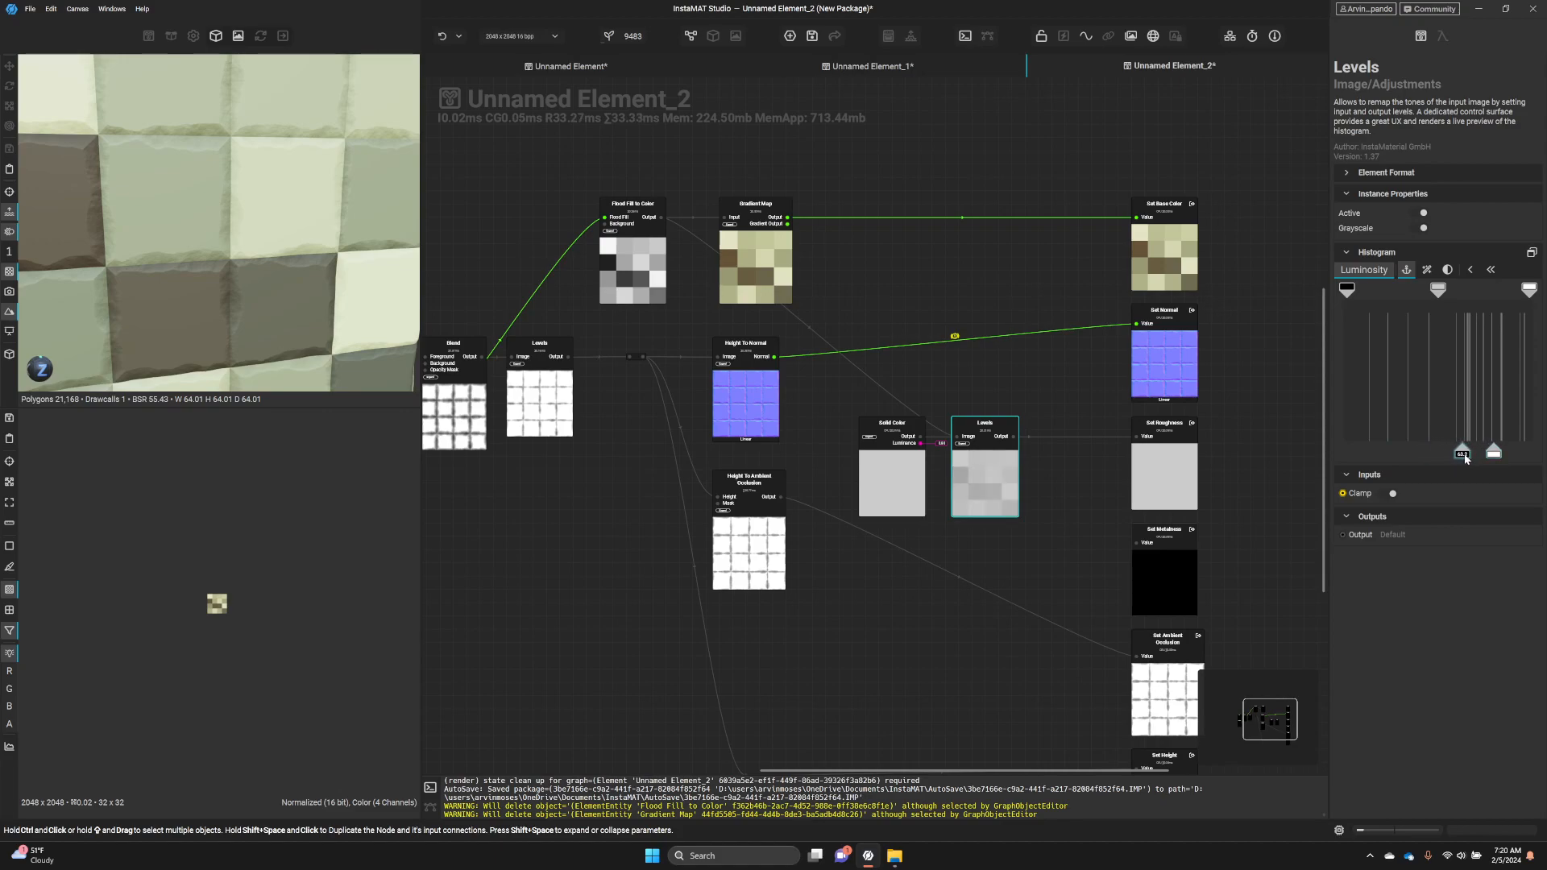
# - Connect the new Levels output to Set Roughness and delete the roughness Solid Color node
pyautogui.moveTo(1013, 436); pyautogui.dragTo(1136, 436)
pyautogui.click(885, 450)
pyautogui.press('Delete')
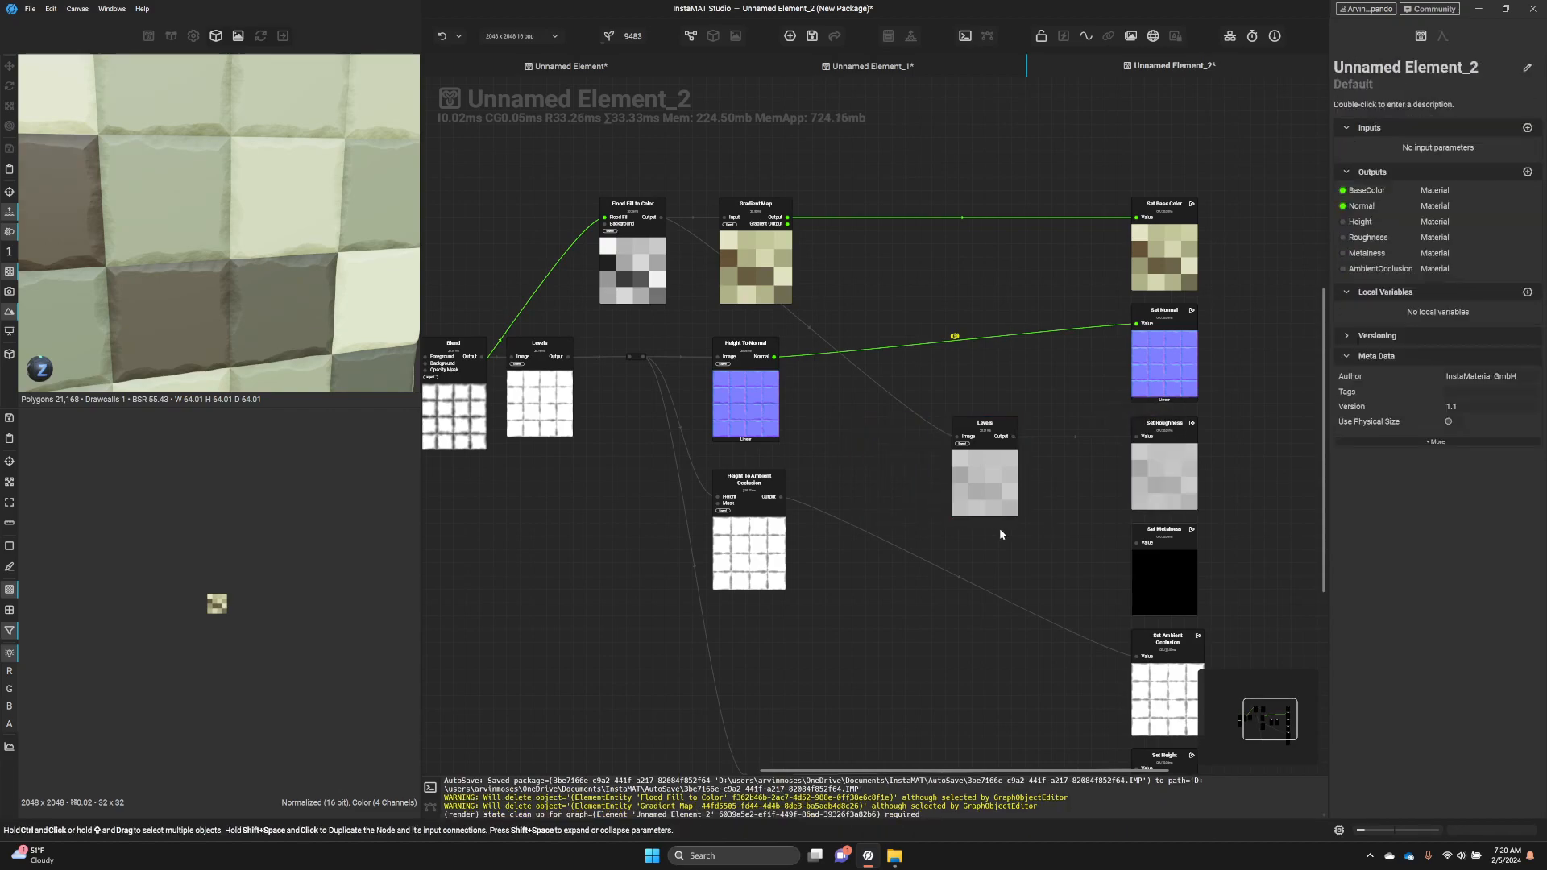
# - Shift the Clouds, Brick Generator and Blend nodes left three times to open a wide gap before the first Levels node
pyautogui.moveTo(1004, 525); pyautogui.dragTo(1042, 482, button='middle')
pyautogui.moveTo(914, 567)
pyautogui.mouseDown(button='middle')
pyautogui.moveTo(887, 386)
pyautogui.moveTo(939, 567)
pyautogui.mouseUp(button='middle')
pyautogui.scroll(-2, 910, 532)
pyautogui.moveTo(710, 337); pyautogui.dragTo(944, 384, button='middle')
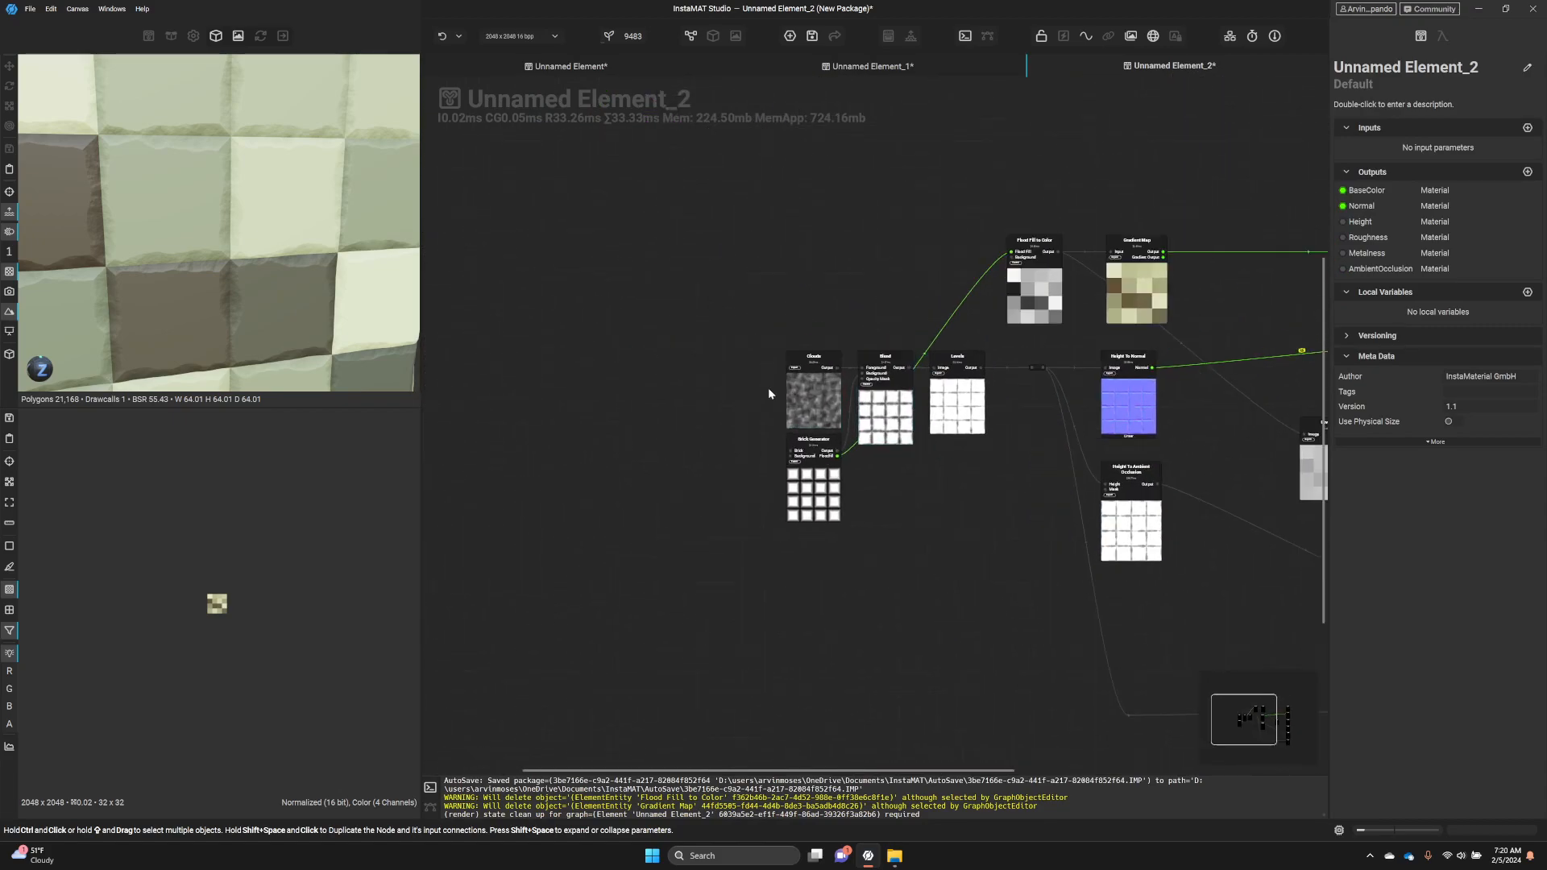
pyautogui.scroll(3, 797, 394)
pyautogui.click(811, 435)
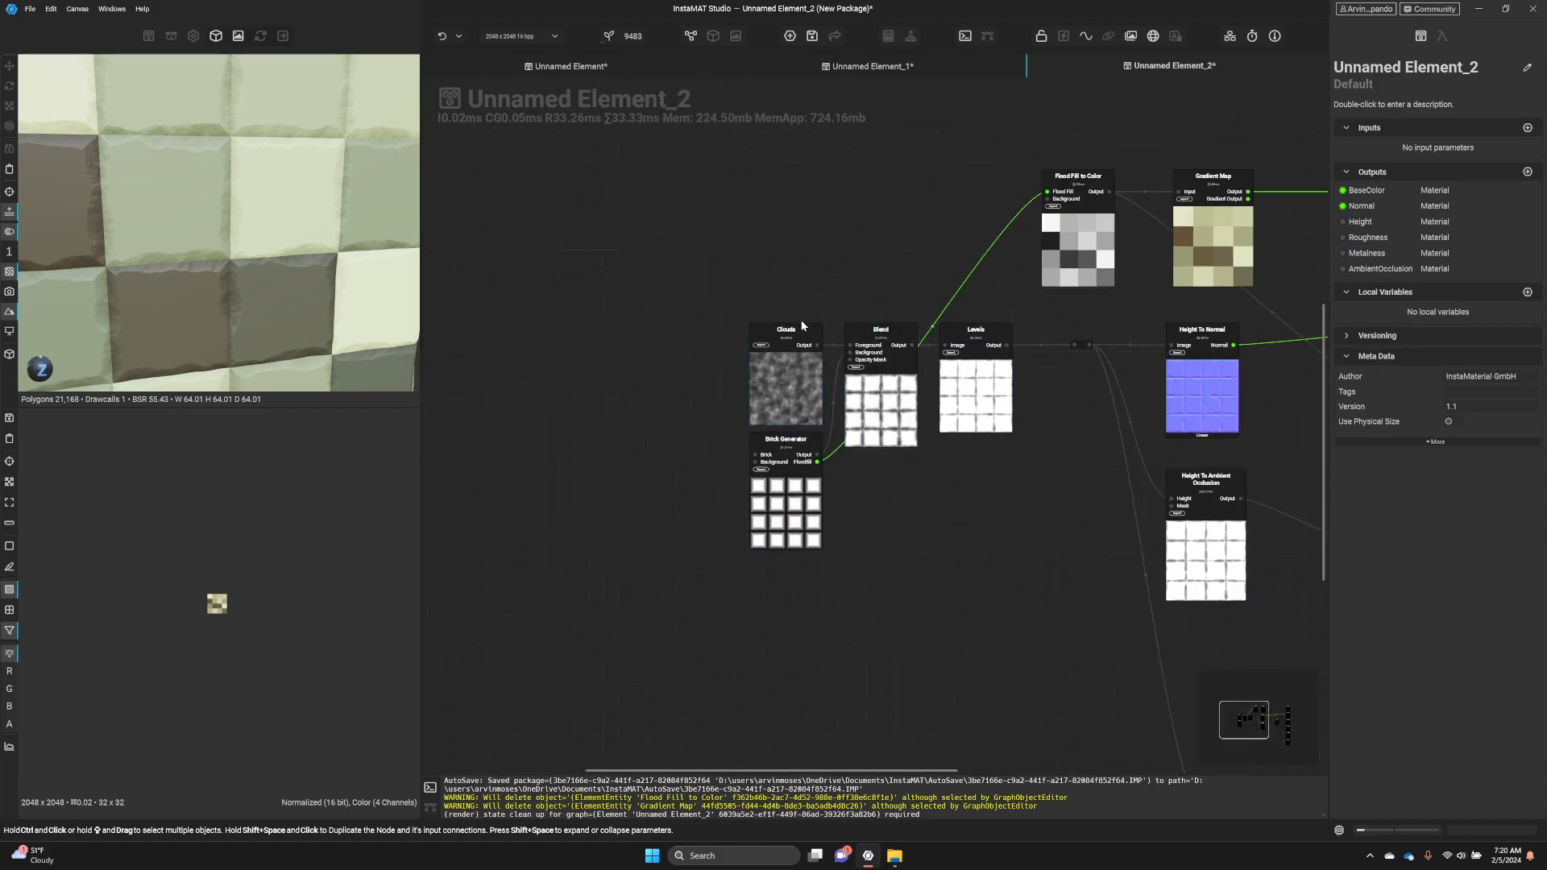
pyautogui.keyDown('ctrl'); pyautogui.rightClick(930, 398); pyautogui.keyUp('ctrl')
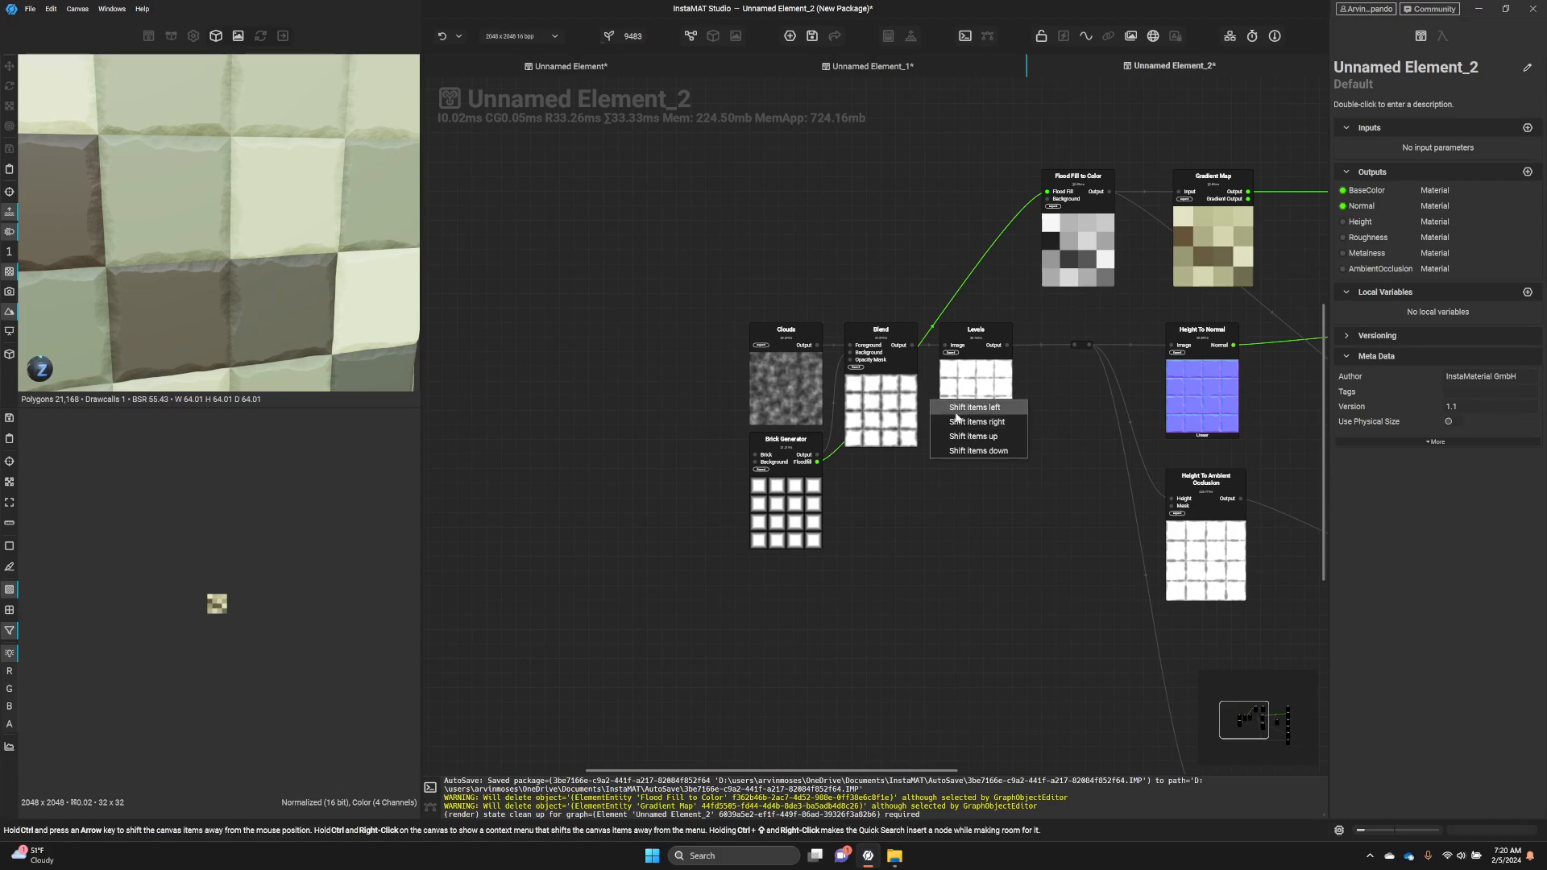
pyautogui.click(957, 407)
pyautogui.keyDown('ctrl'); pyautogui.rightClick(900, 398); pyautogui.keyUp('ctrl')
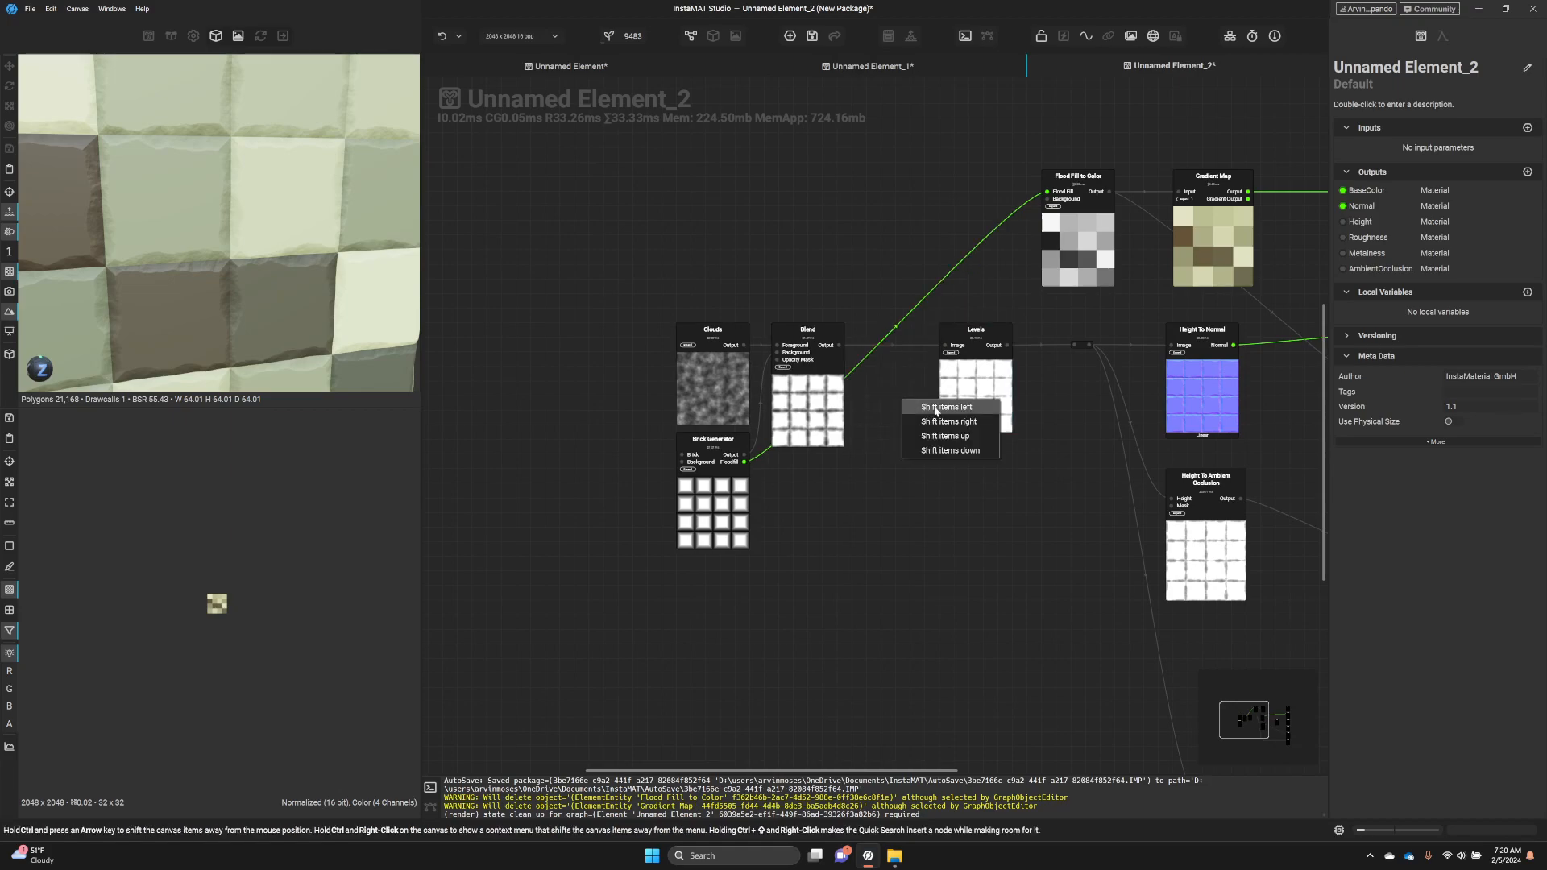
pyautogui.click(934, 407)
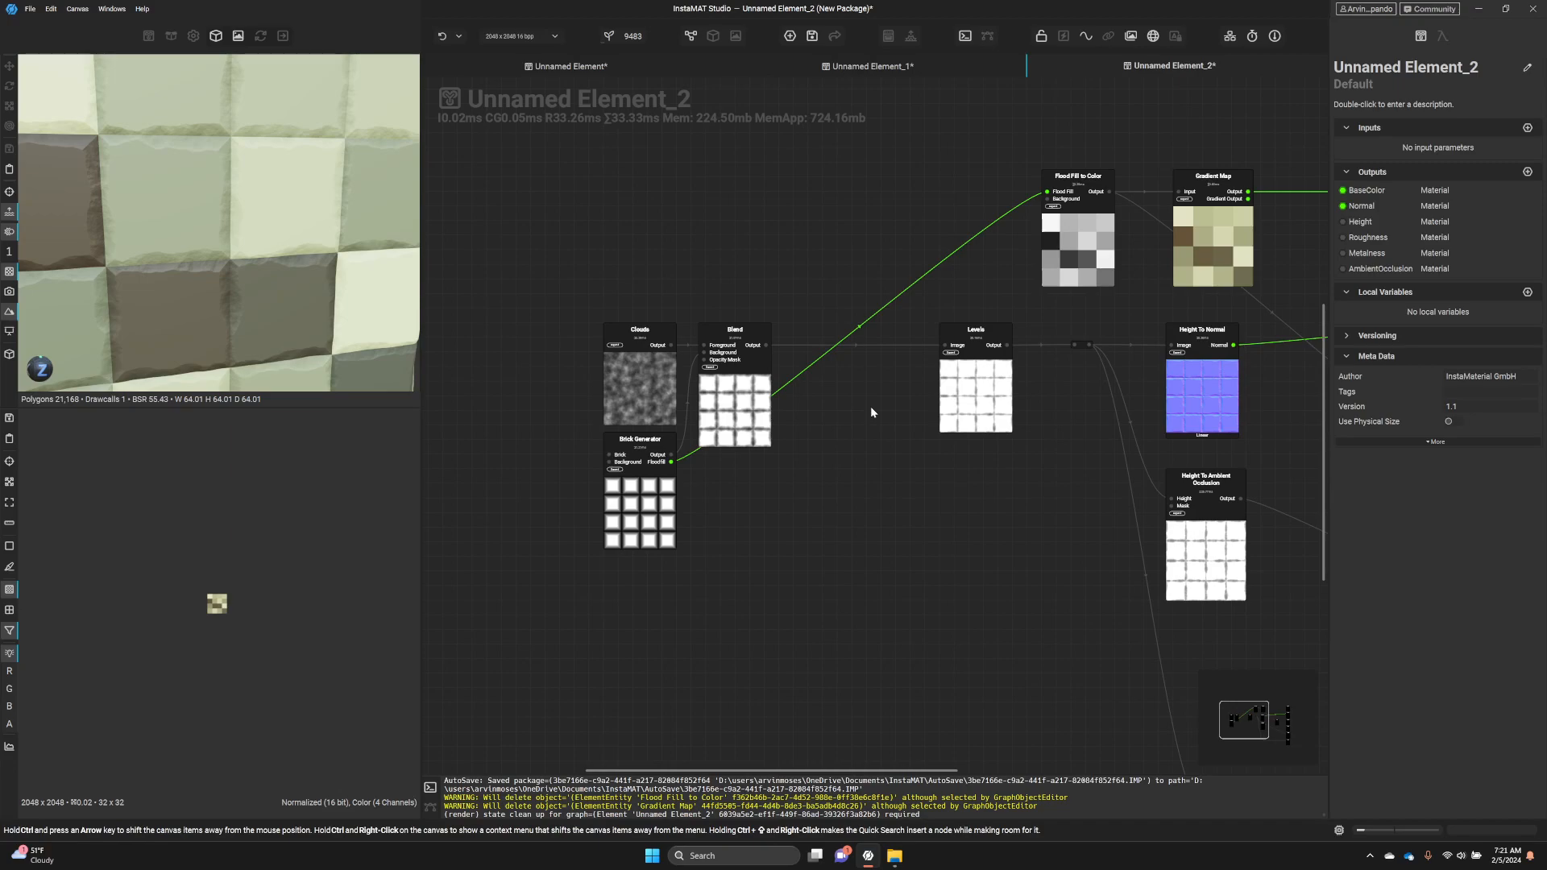
pyautogui.hotkey('ctrl', 'Left')
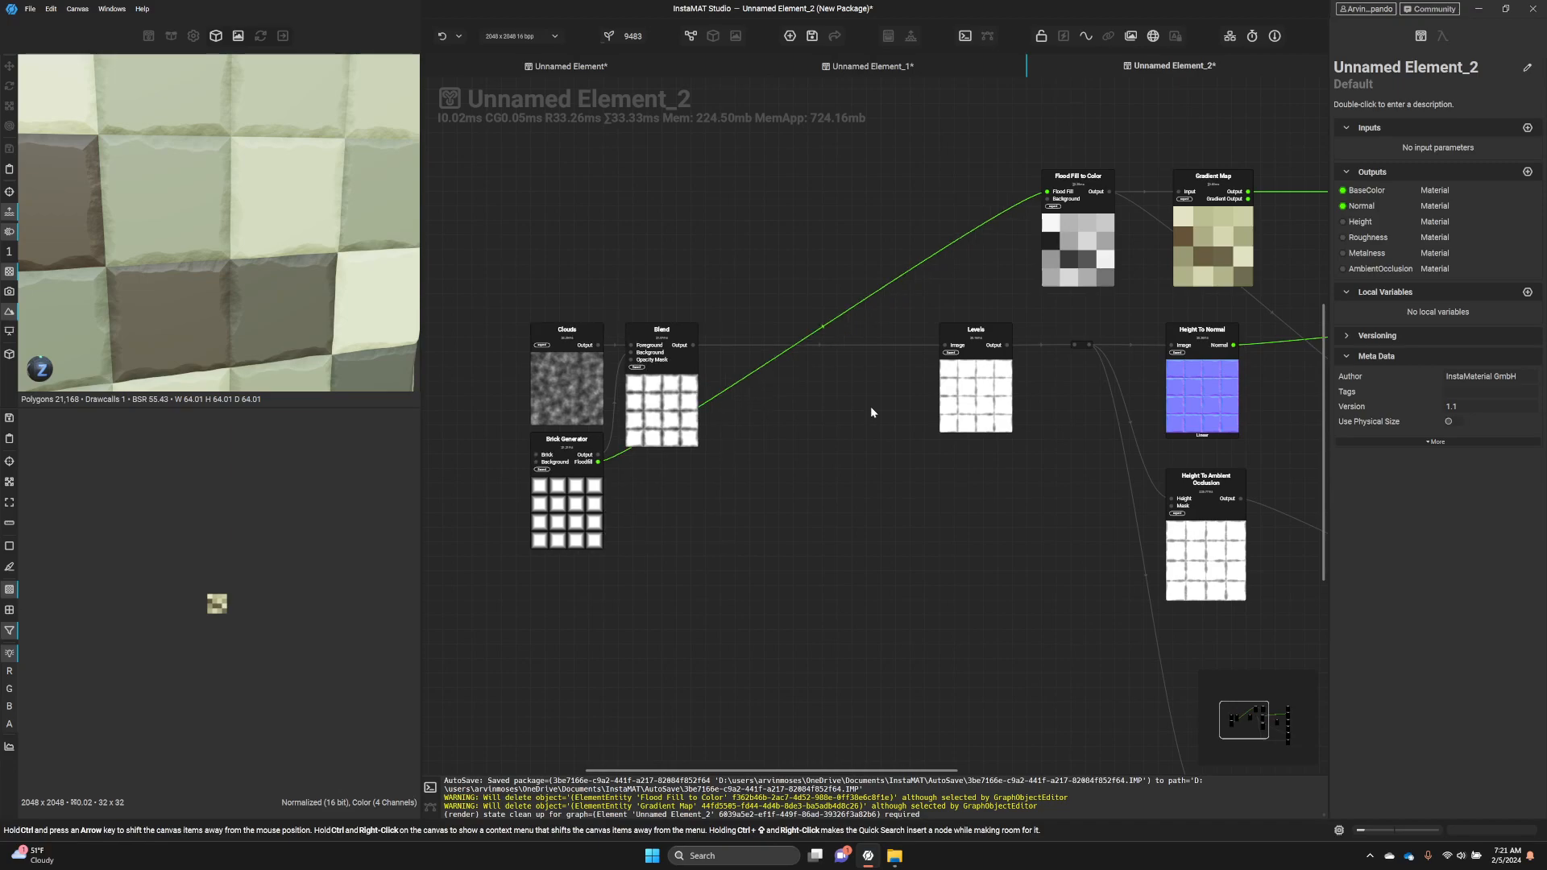
# - Add a reroute point to the Brick Generator–Flood Fill to Color connection below Levels, lowering Brick Generator and aligning the point with its output
pyautogui.moveTo(766, 377); pyautogui.dragTo(823, 433, button='middle')
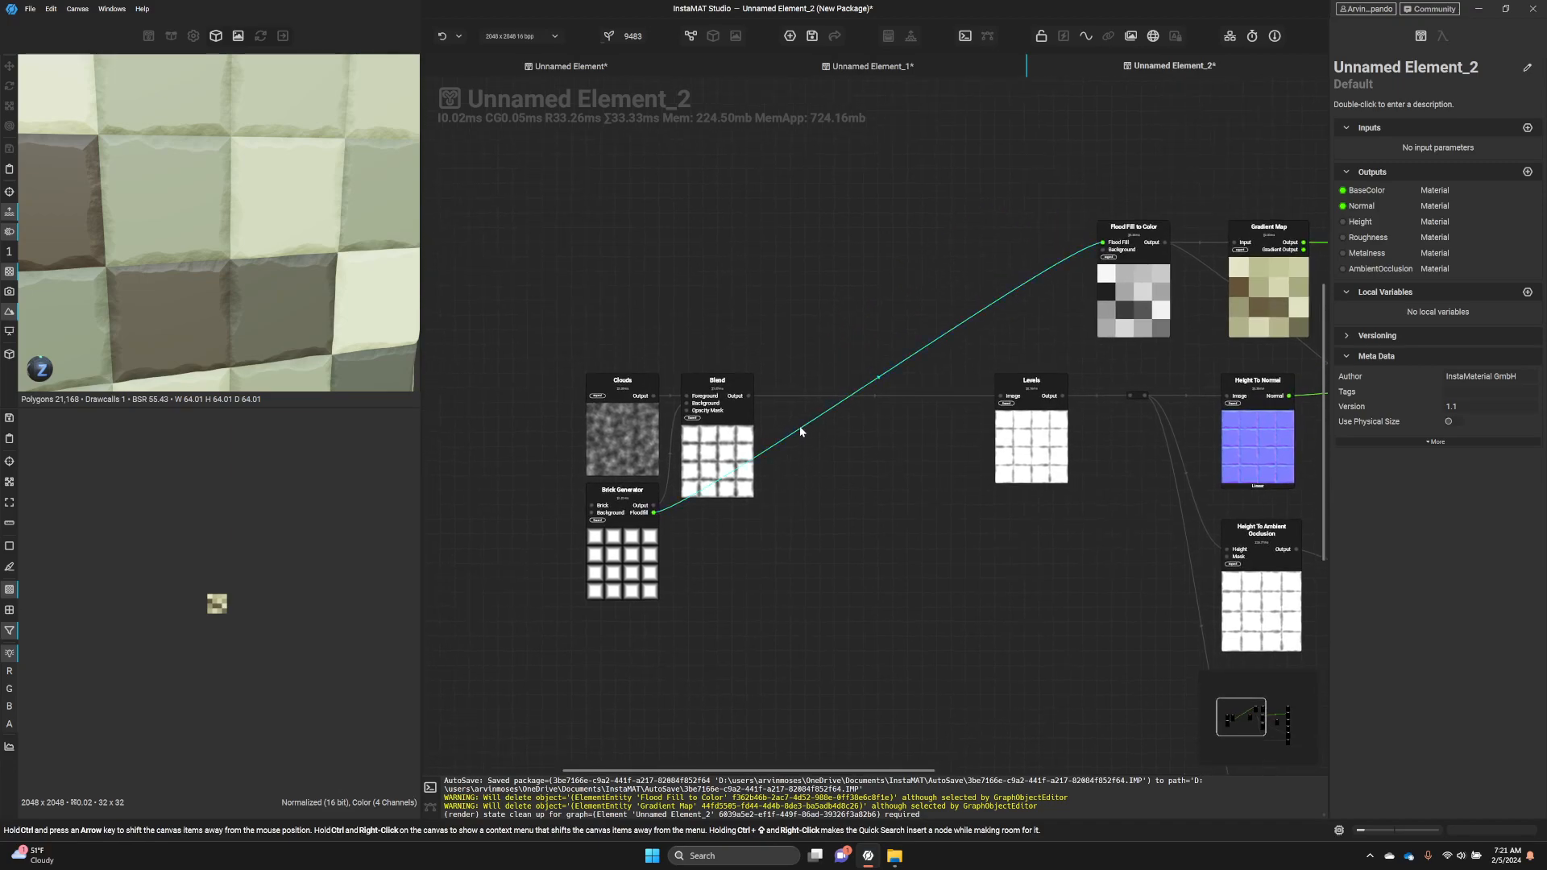
pyautogui.doubleClick(800, 428)
pyautogui.moveTo(797, 426); pyautogui.dragTo(1085, 518)
pyautogui.moveTo(710, 541); pyautogui.dragTo(737, 531, button='middle')
pyautogui.moveTo(664, 520); pyautogui.dragTo(659, 548)
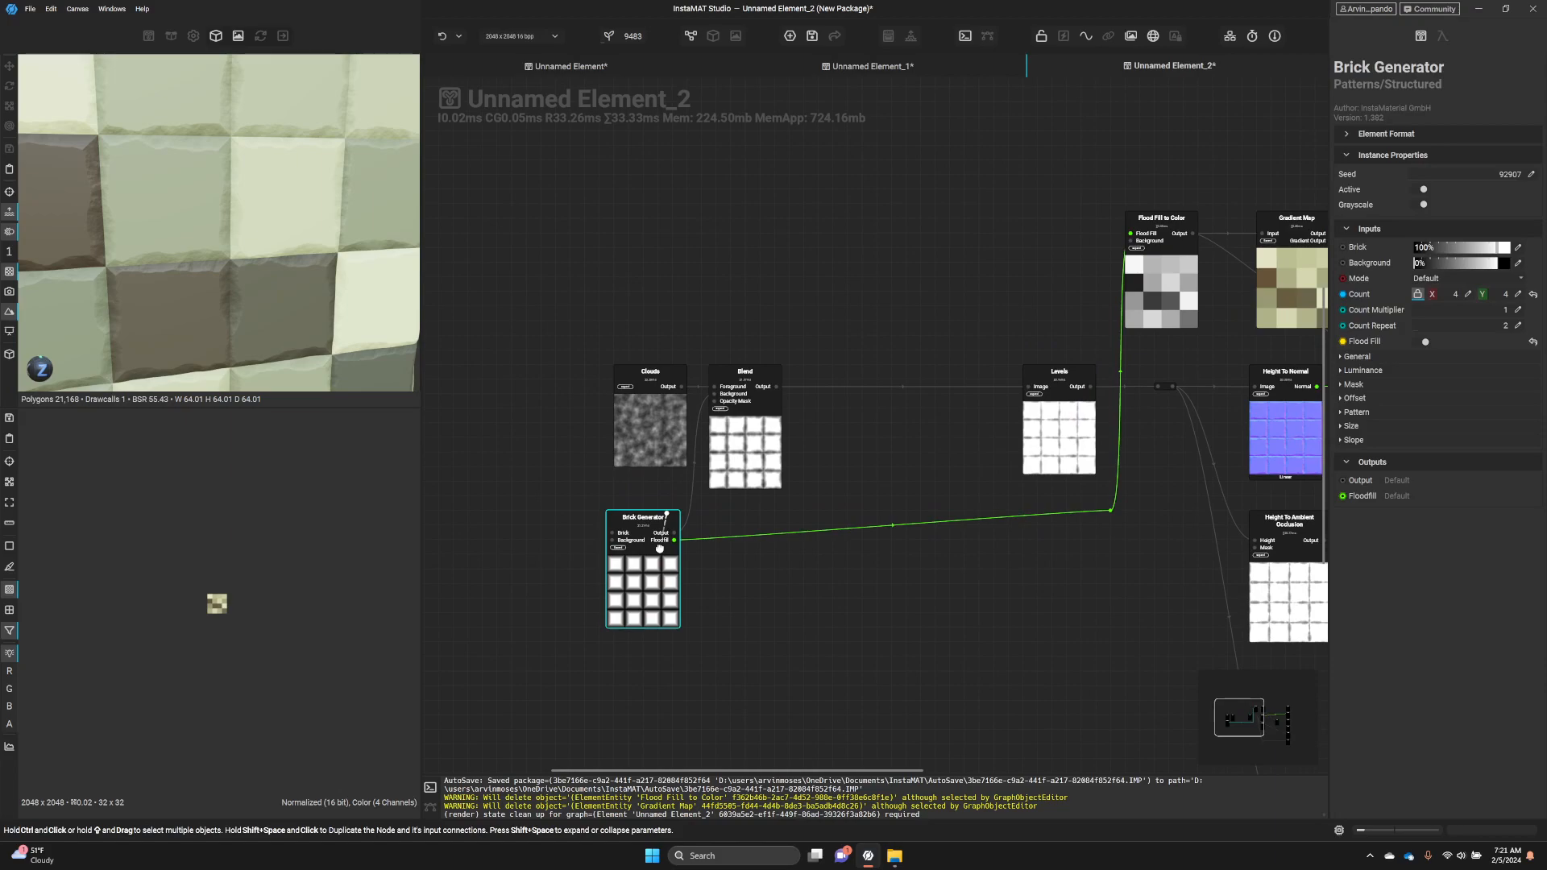
pyautogui.moveTo(1110, 513); pyautogui.dragTo(1110, 540)
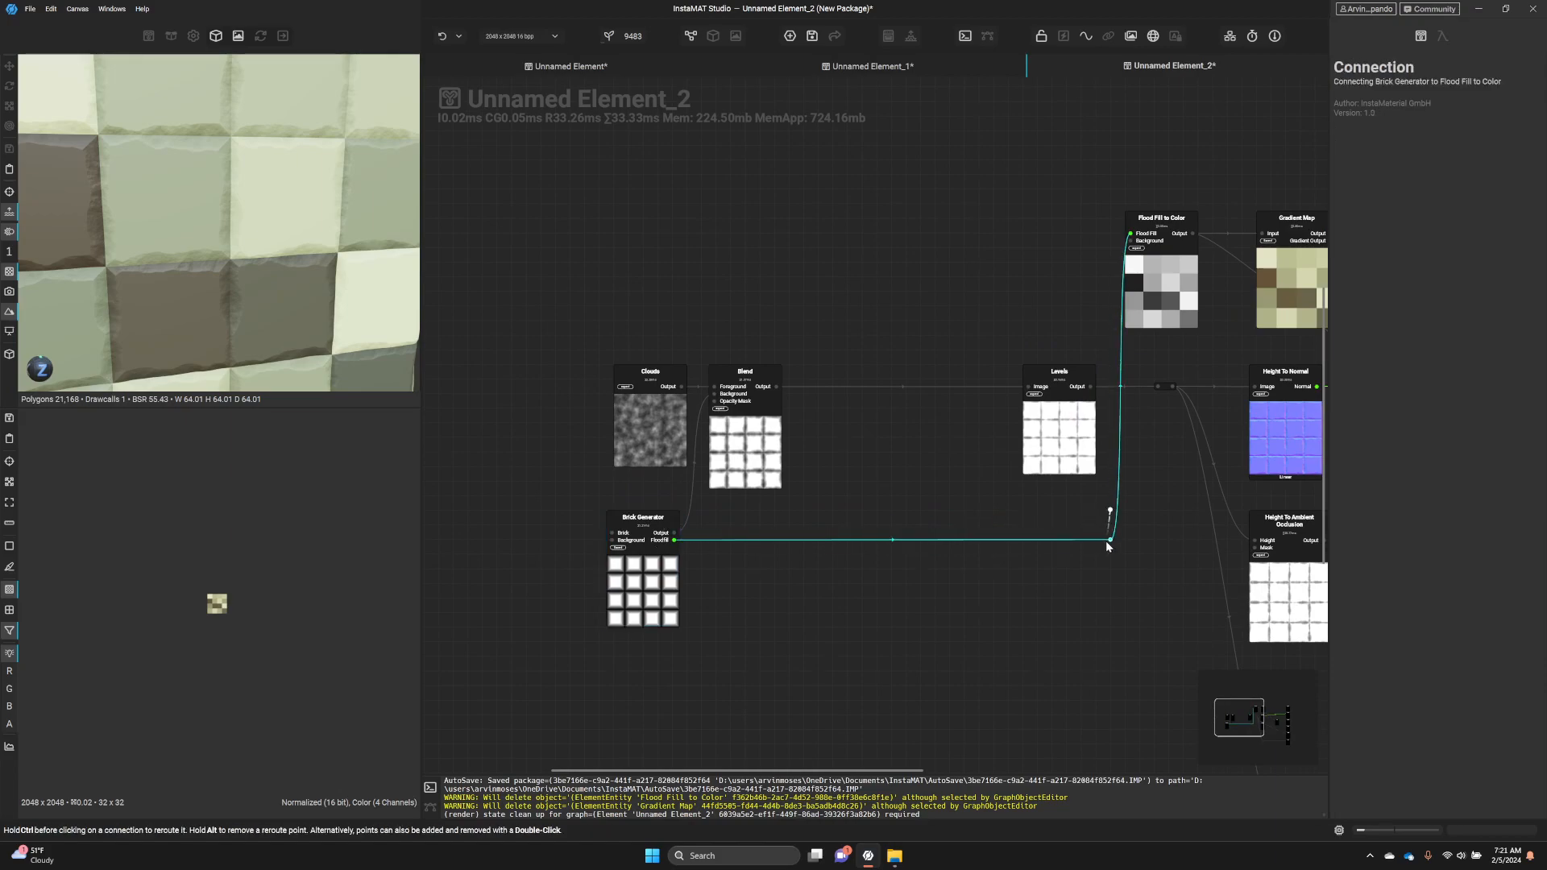
# - Examine how the rerouted flood fill connection runs past the Levels and Height To Normal nodes
pyautogui.moveTo(1022, 606); pyautogui.dragTo(803, 590, button='middle')
pyautogui.scroll(-2, 866, 572)
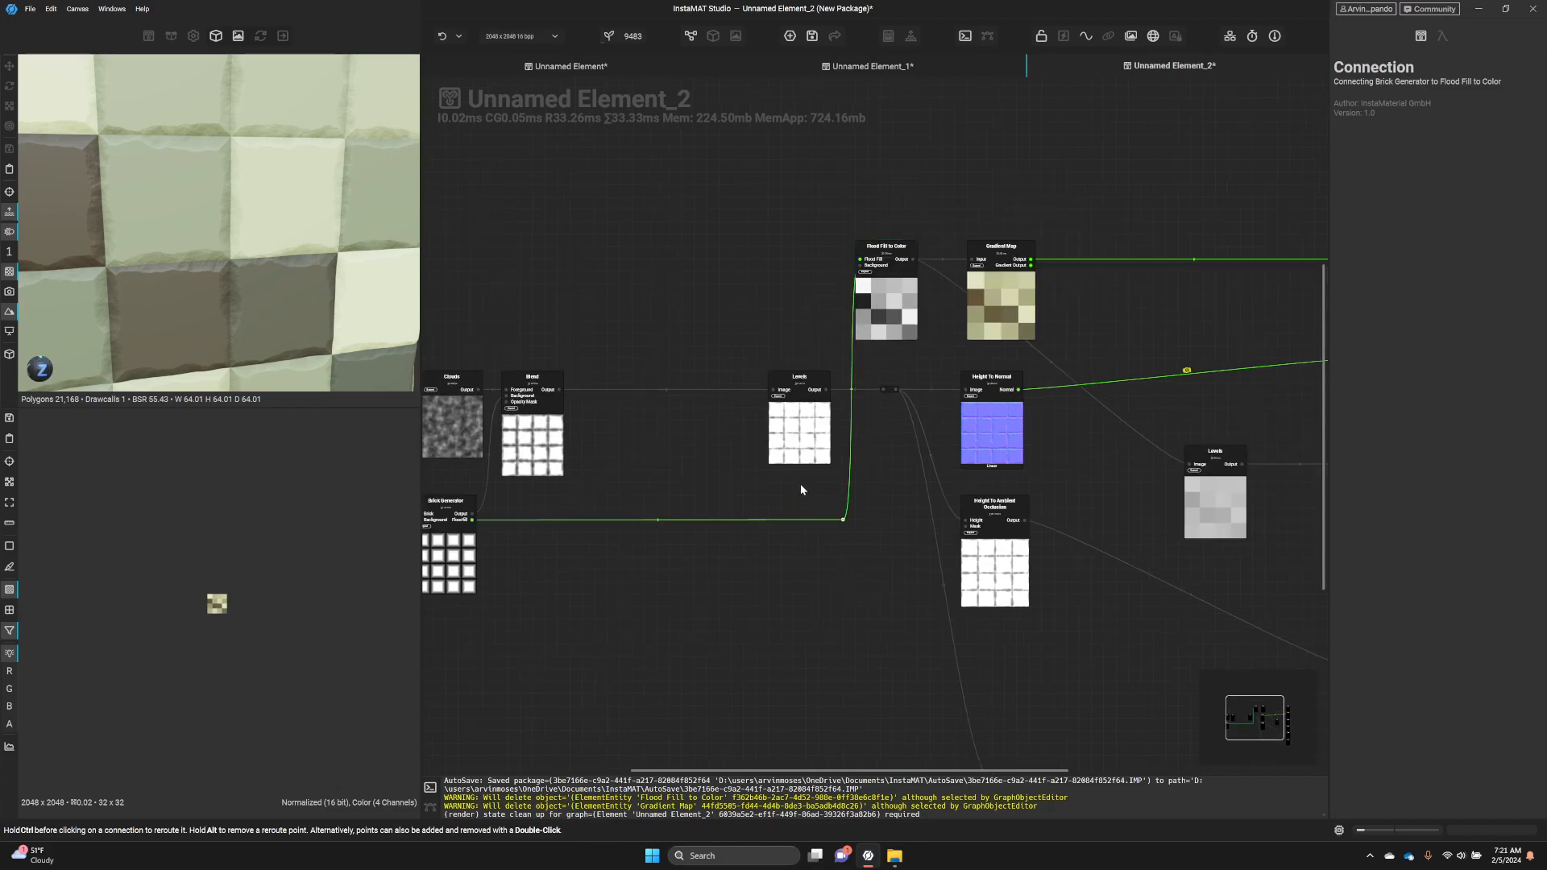
pyautogui.moveTo(654, 459); pyautogui.dragTo(908, 529, button='middle')
pyautogui.scroll(2, 951, 524)
pyautogui.moveTo(705, 438); pyautogui.dragTo(603, 499, button='middle')
pyautogui.scroll(1, 813, 456)
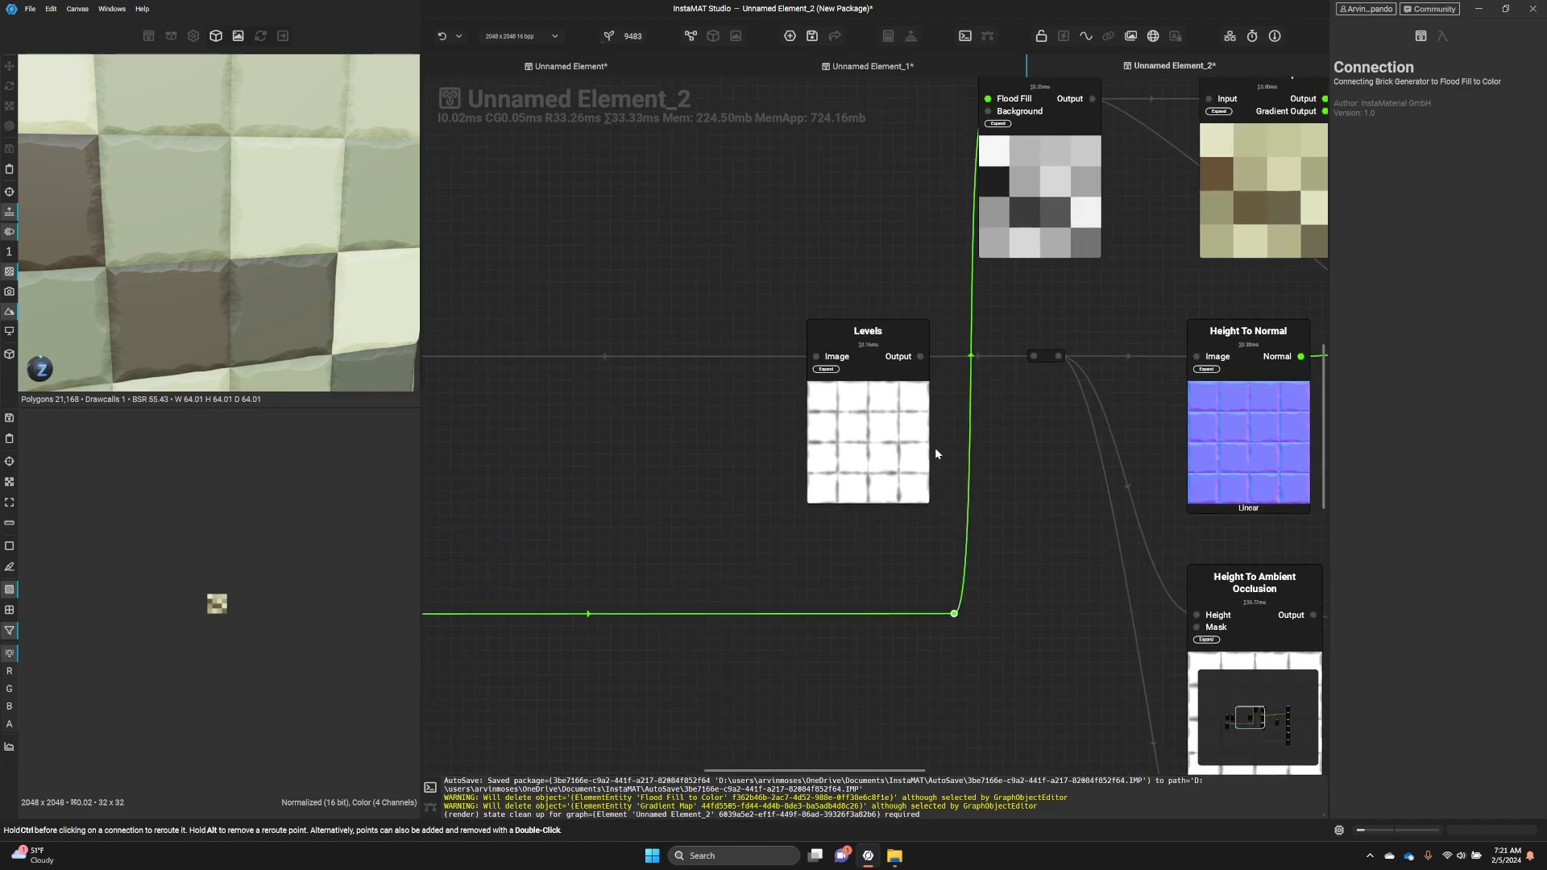
pyautogui.scroll(-1, 939, 605)
pyautogui.moveTo(939, 606); pyautogui.dragTo(749, 677, button='middle')
pyautogui.scroll(2, 1105, 379)
pyautogui.moveTo(1106, 379); pyautogui.dragTo(659, 585, button='middle')
pyautogui.scroll(-2, 779, 572)
# - Move Flood Fill to Color directly below the first Levels node and remove the reroute point from its incoming connection
pyautogui.click(677, 544)
pyautogui.moveTo(752, 543); pyautogui.dragTo(884, 542)
pyautogui.moveTo(622, 507); pyautogui.dragTo(895, 331, button='middle')
pyautogui.keyDown('ctrl'); pyautogui.click(767, 357); pyautogui.keyUp('ctrl')
pyautogui.moveTo(767, 357); pyautogui.dragTo(759, 701)
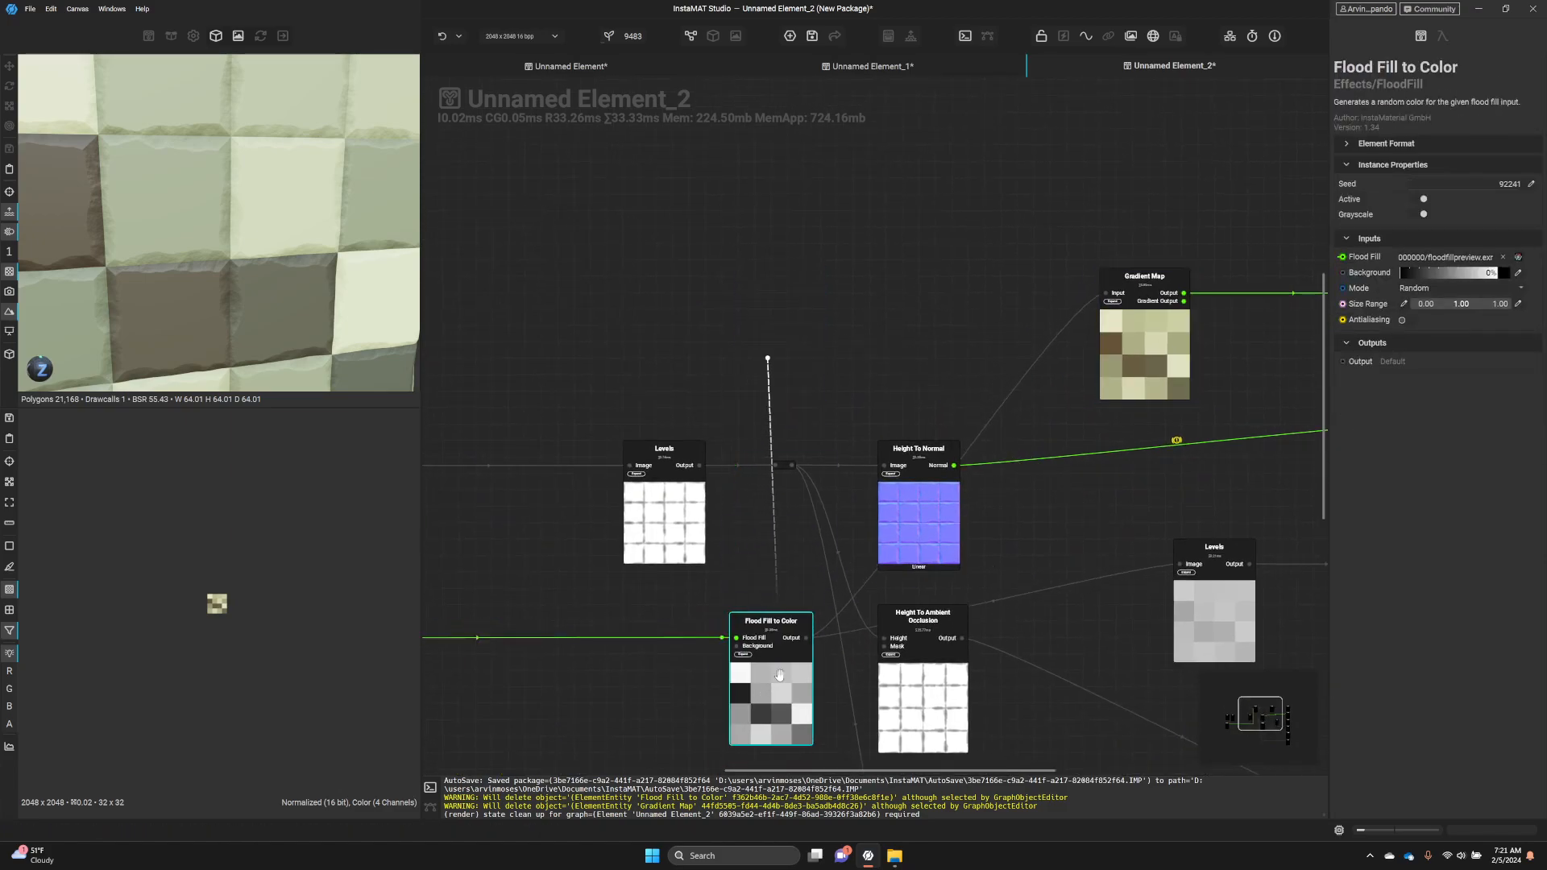
pyautogui.click(722, 638)
pyautogui.click(722, 642)
pyautogui.moveTo(773, 635); pyautogui.dragTo(667, 635)
# - Move the Height To Ambient Occlusion node lower to free the space beneath Height To Normal
pyautogui.moveTo(971, 662); pyautogui.dragTo(765, 554, button='middle')
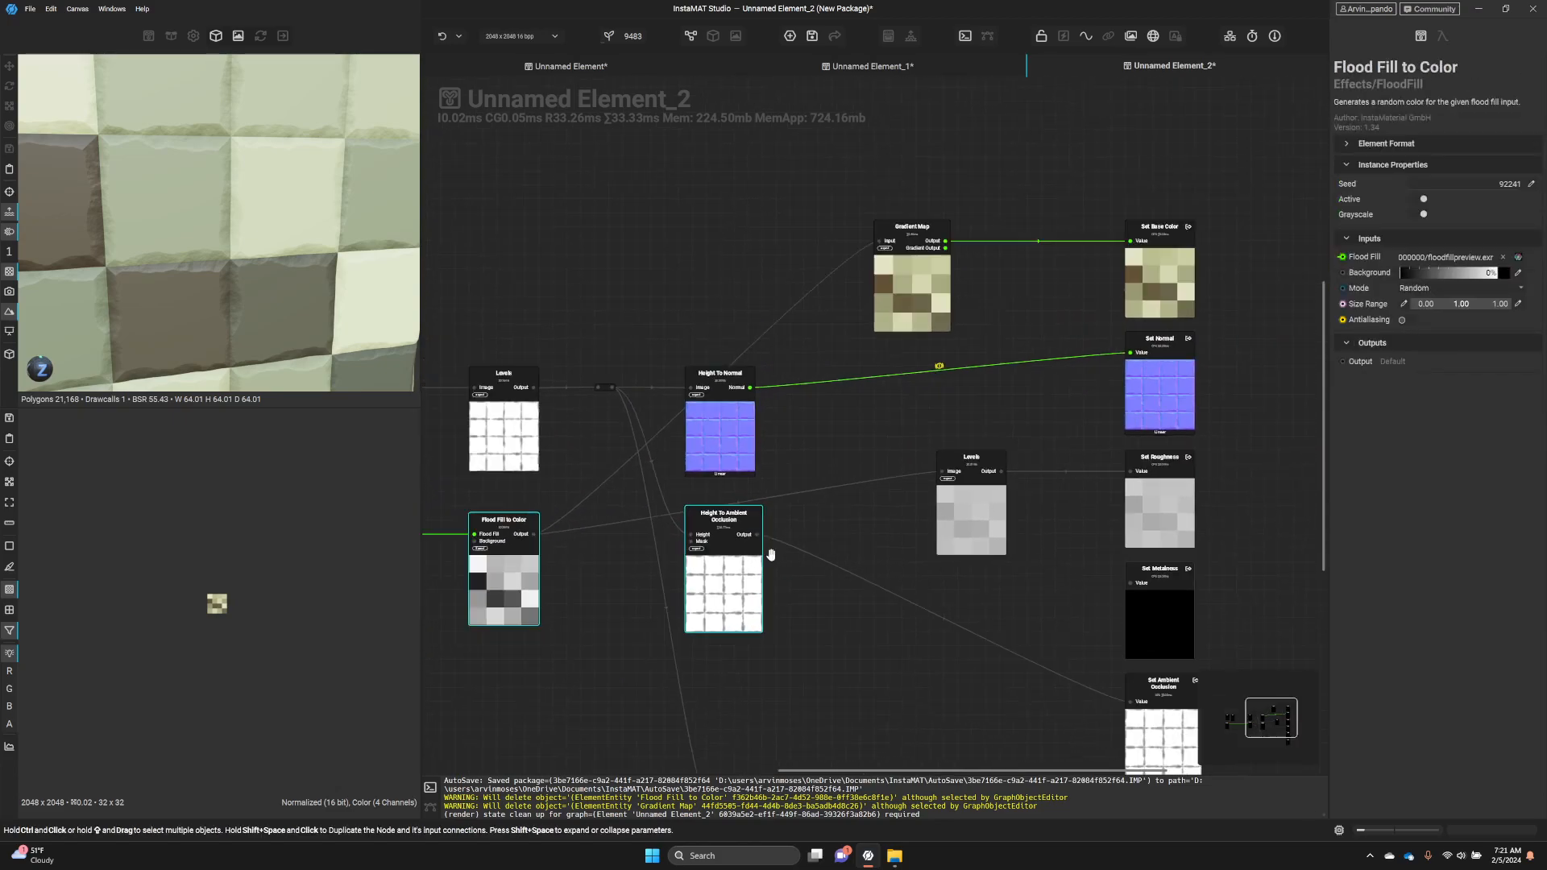
pyautogui.scroll(-2, 813, 506)
pyautogui.moveTo(814, 506); pyautogui.dragTo(819, 600)
pyautogui.moveTo(797, 719); pyautogui.dragTo(742, 715)
pyautogui.click(817, 640)
pyautogui.moveTo(816, 640); pyautogui.dragTo(827, 687)
# - Move the Gradient Map above the gap before Height To Normal, and the roughness Levels beneath Height To Normal beside Flood Fill to Color
pyautogui.moveTo(923, 406); pyautogui.dragTo(994, 518, button='middle')
pyautogui.moveTo(1049, 368); pyautogui.dragTo(801, 368)
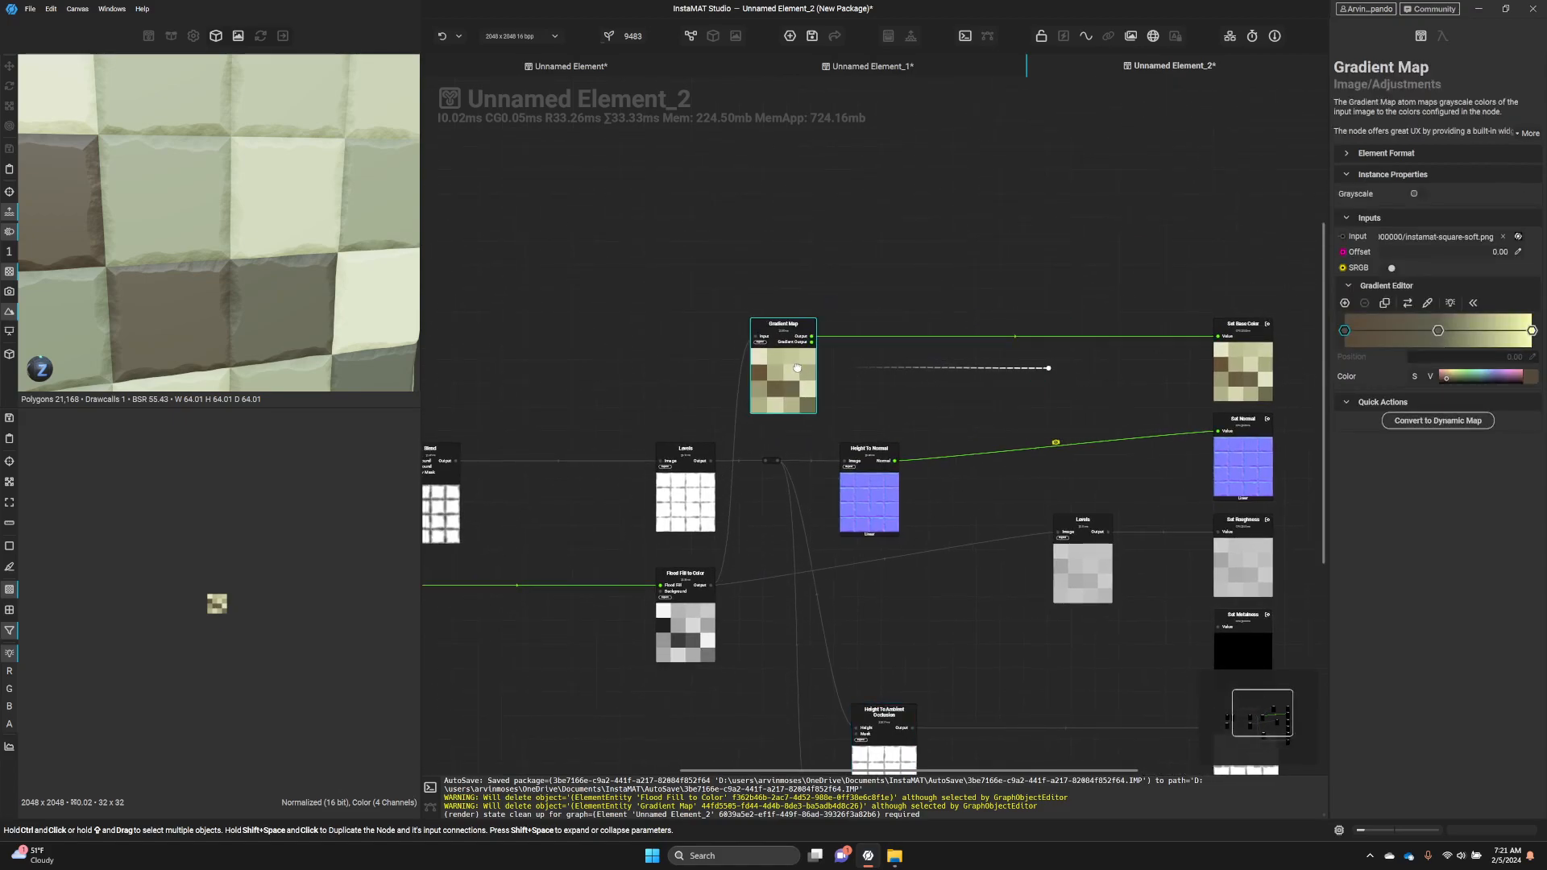
pyautogui.click(1094, 541)
pyautogui.moveTo(1094, 541); pyautogui.dragTo(877, 597)
# - Search the node library for grunge and add an Eroded Moisture node
pyautogui.click(797, 244)
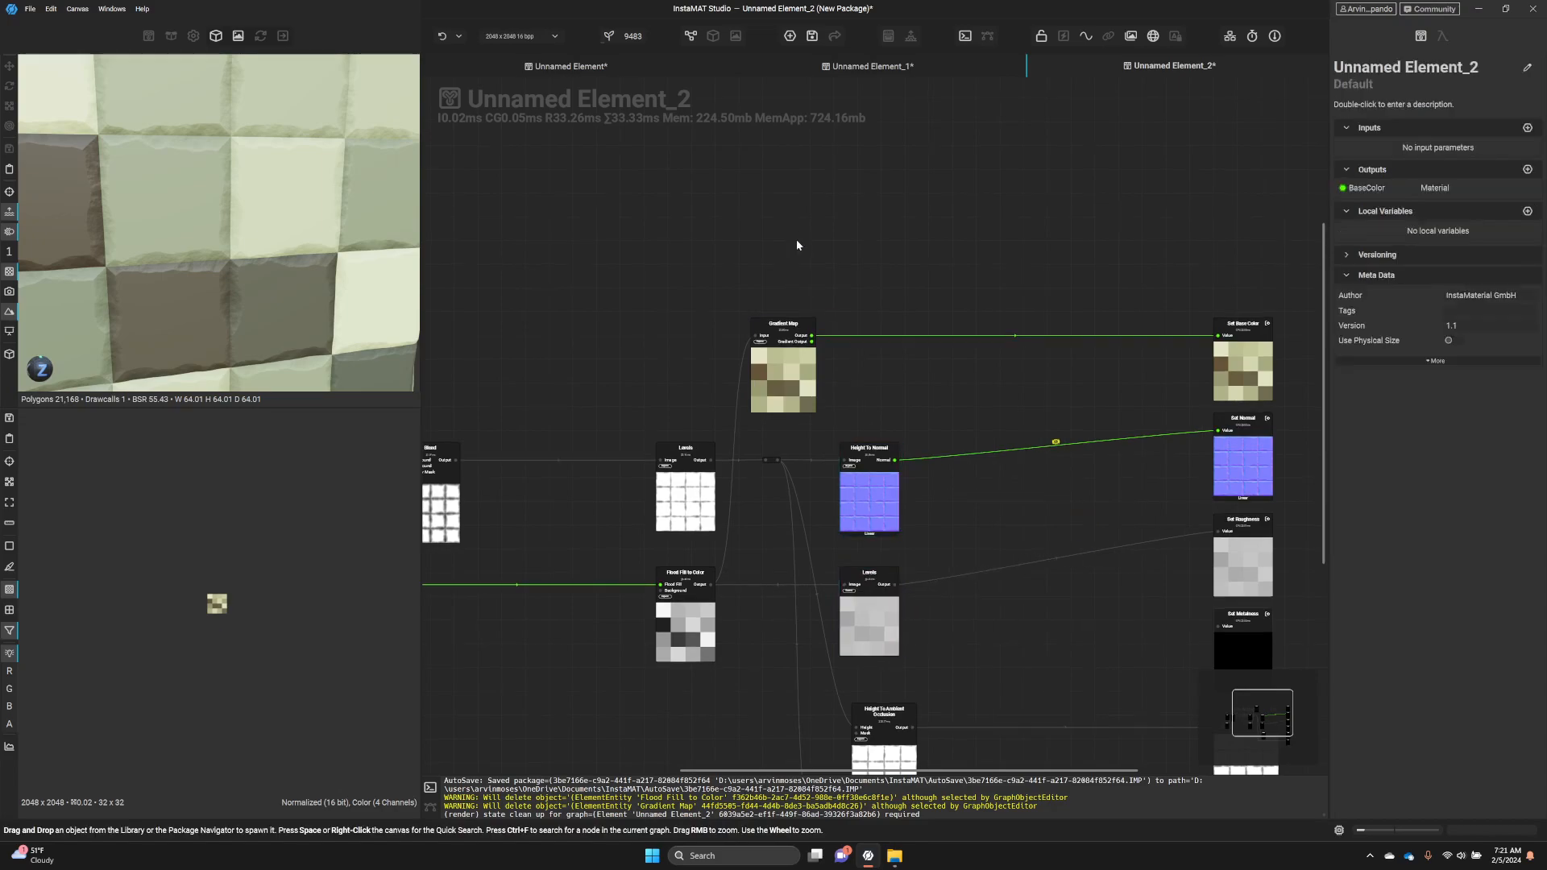
pyautogui.press('space')
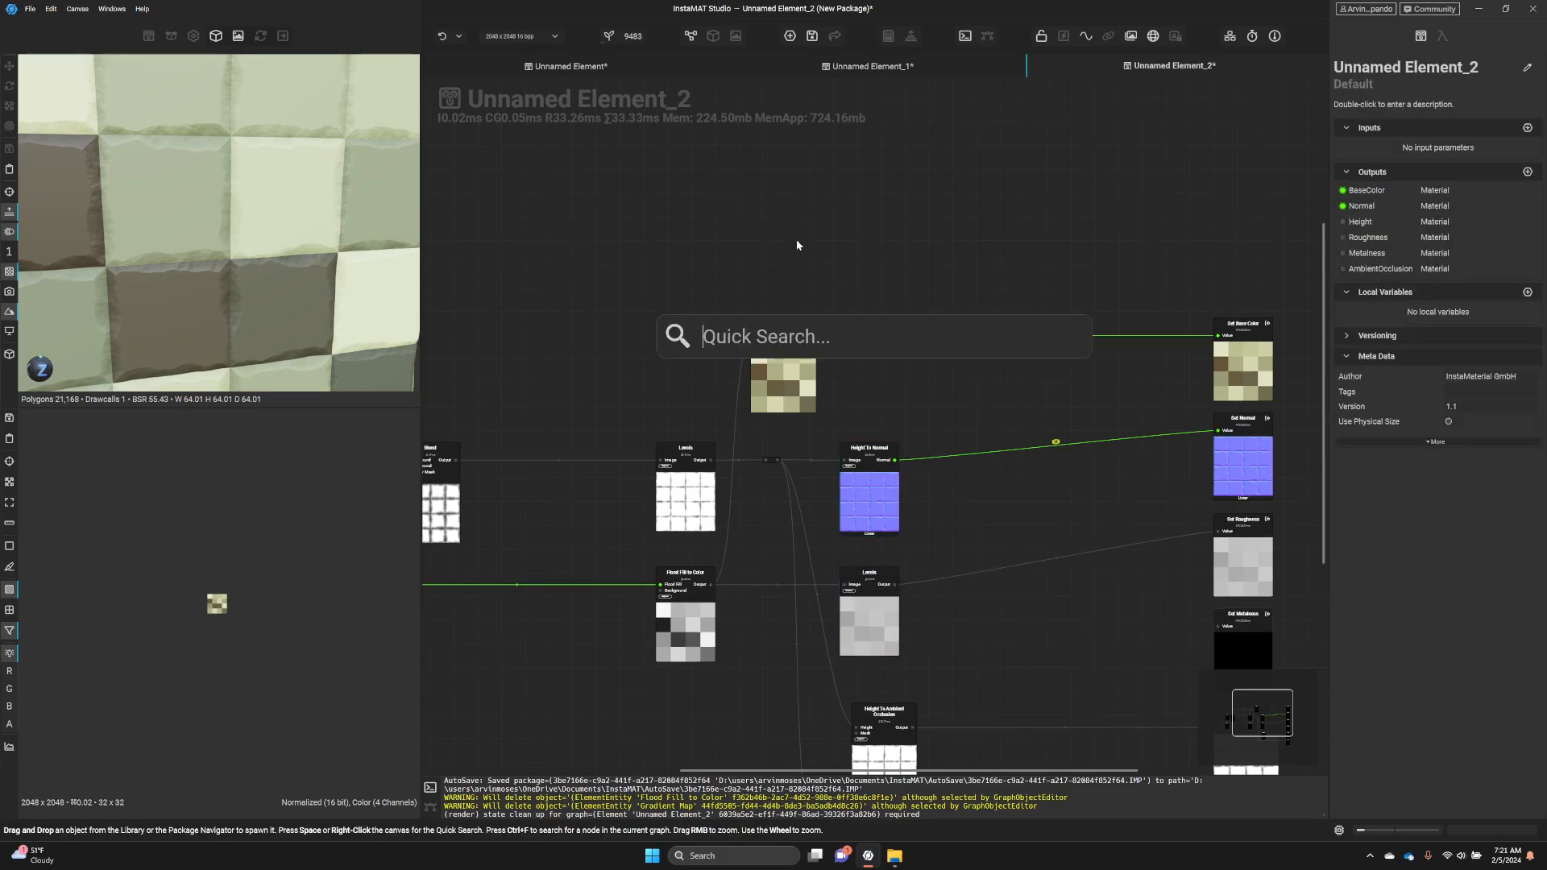
pyautogui.write('grunge')
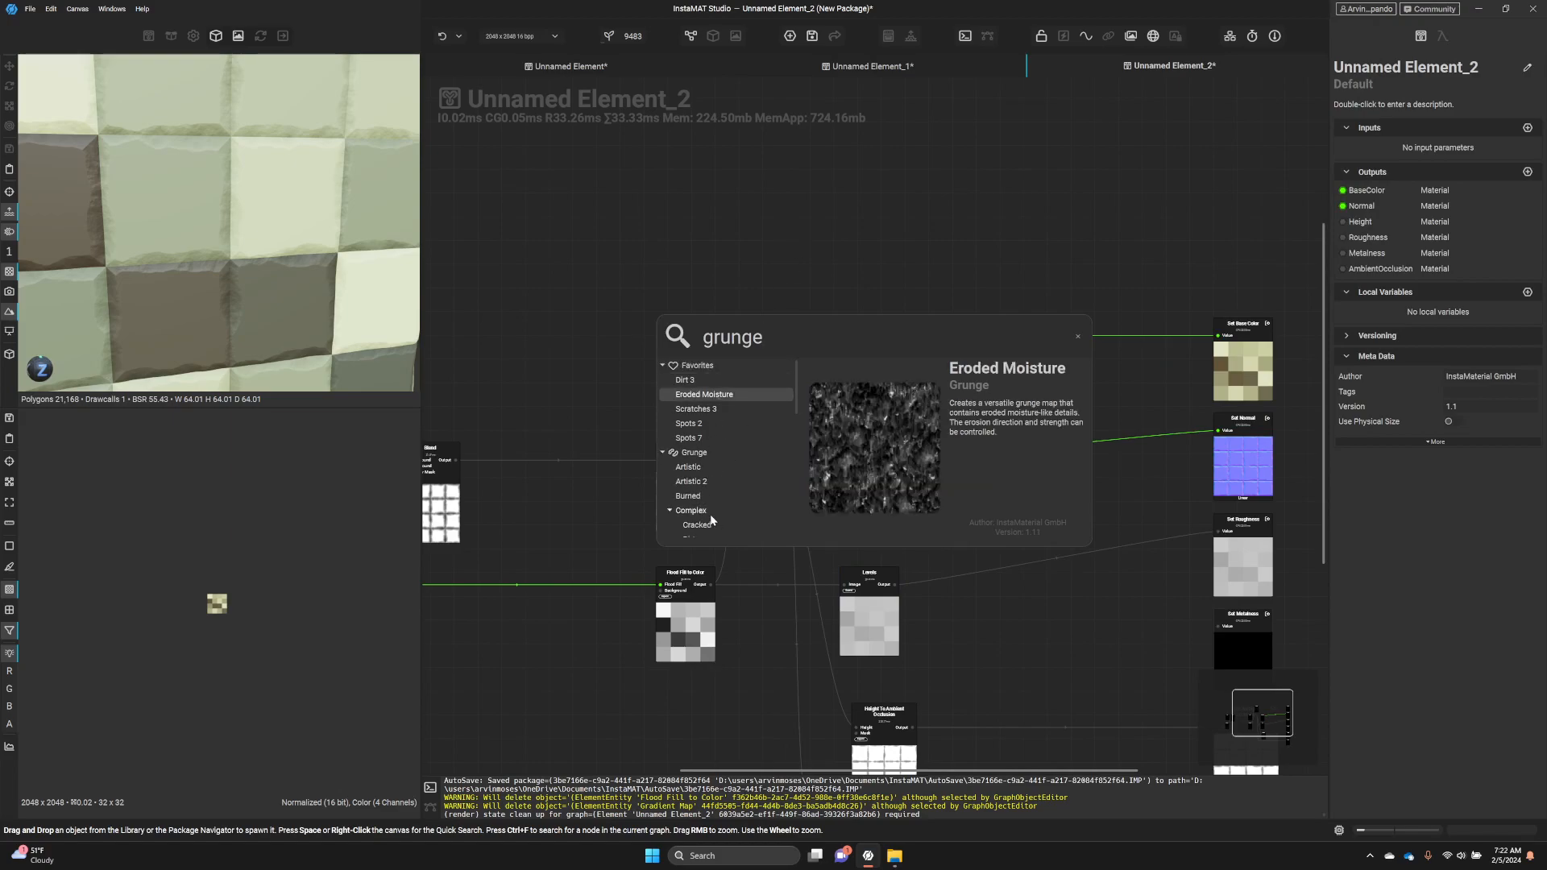
pyautogui.click(730, 395)
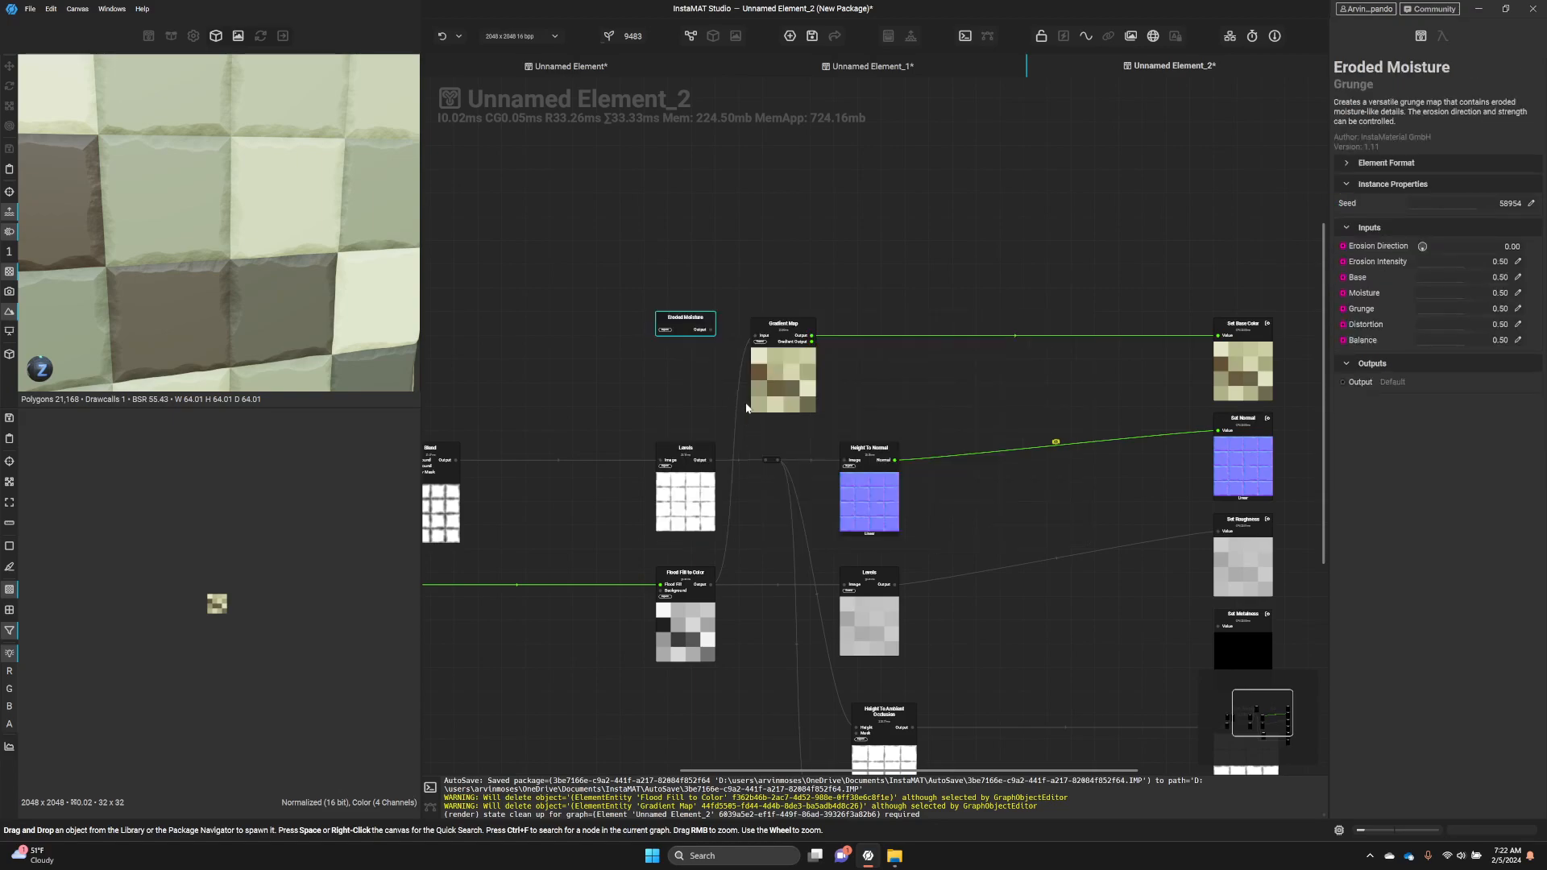
# - Raise the Gradient Map and place the Eroded Moisture node directly below it
pyautogui.moveTo(679, 323); pyautogui.dragTo(965, 436)
pyautogui.moveTo(804, 352); pyautogui.dragTo(810, 255)
pyautogui.moveTo(962, 444); pyautogui.dragTo(783, 362)
pyautogui.moveTo(795, 274); pyautogui.dragTo(797, 371, button='middle')
# - Insert a Blend node between the Gradient Map and Set Base Color, with the Gradient Map output as its foreground
pyautogui.click(797, 371)
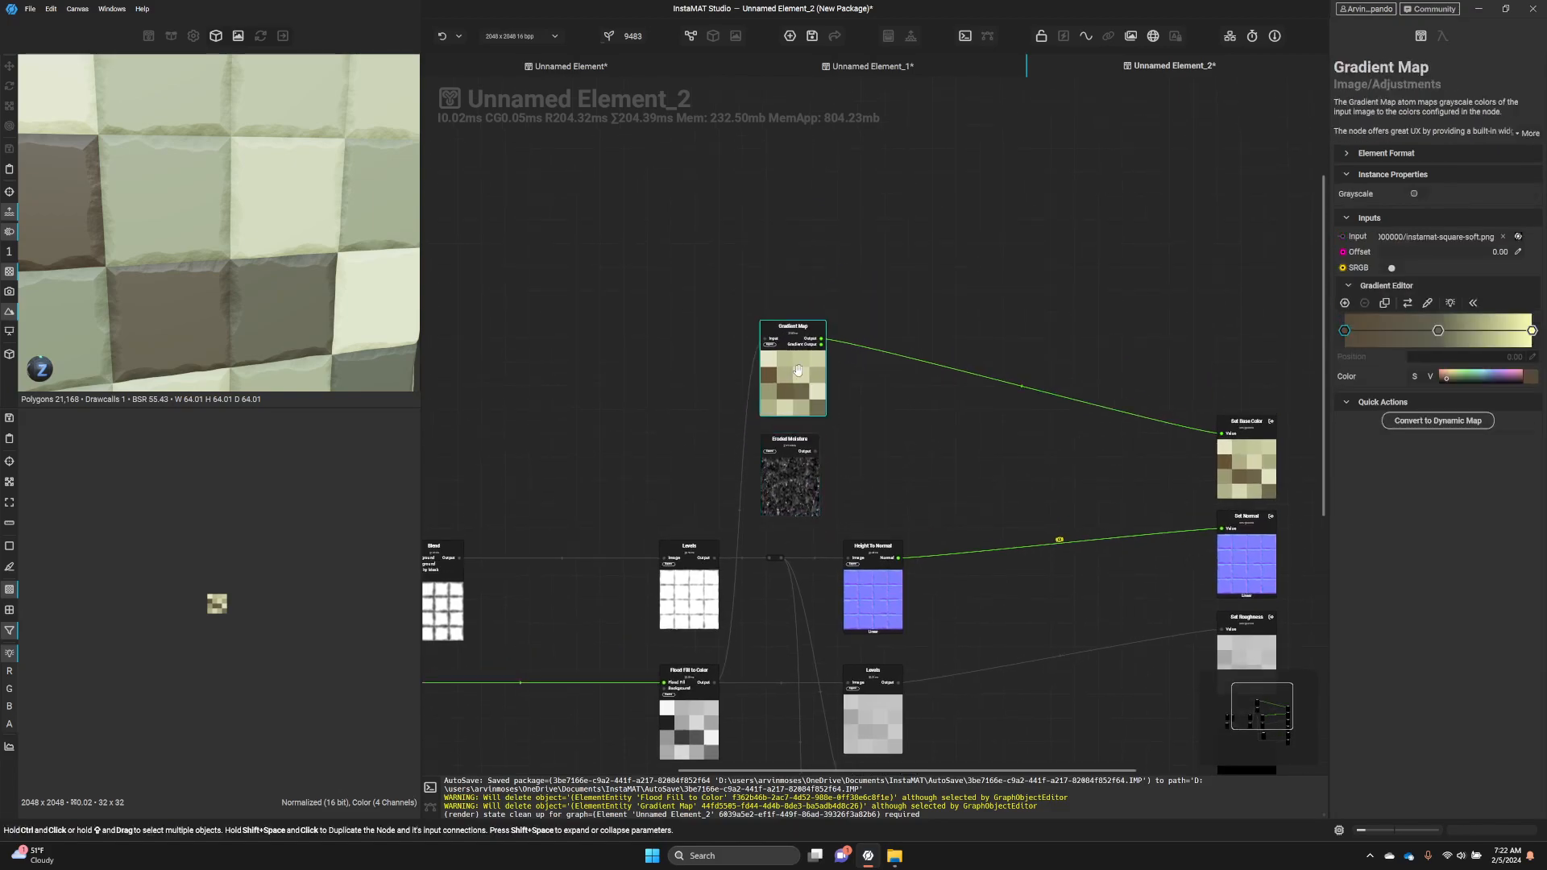
pyautogui.click(849, 345)
pyautogui.press('space')
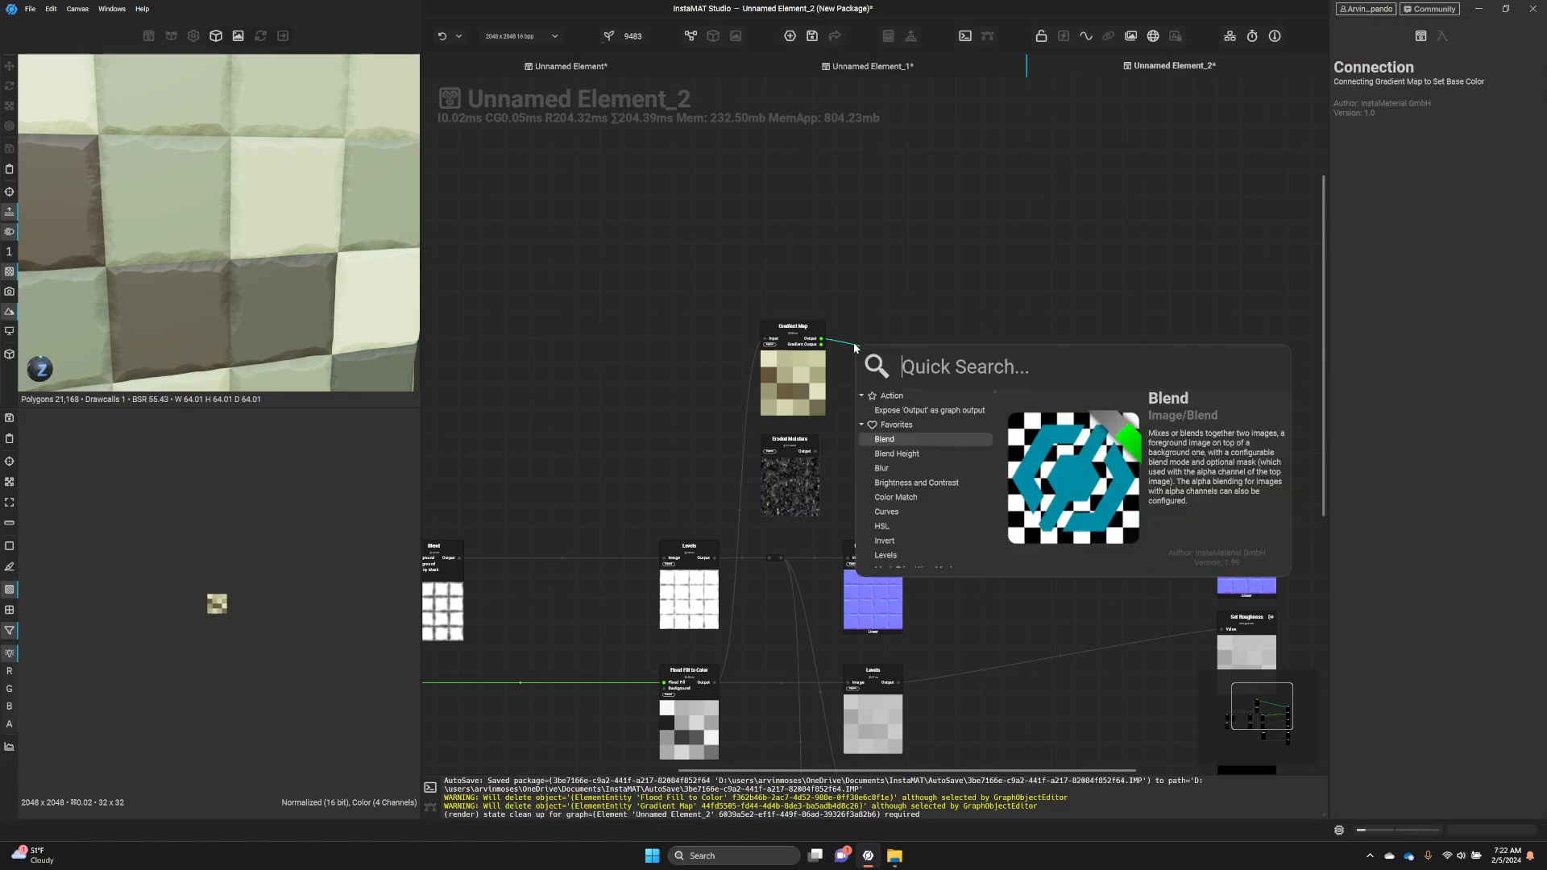
pyautogui.click(883, 439)
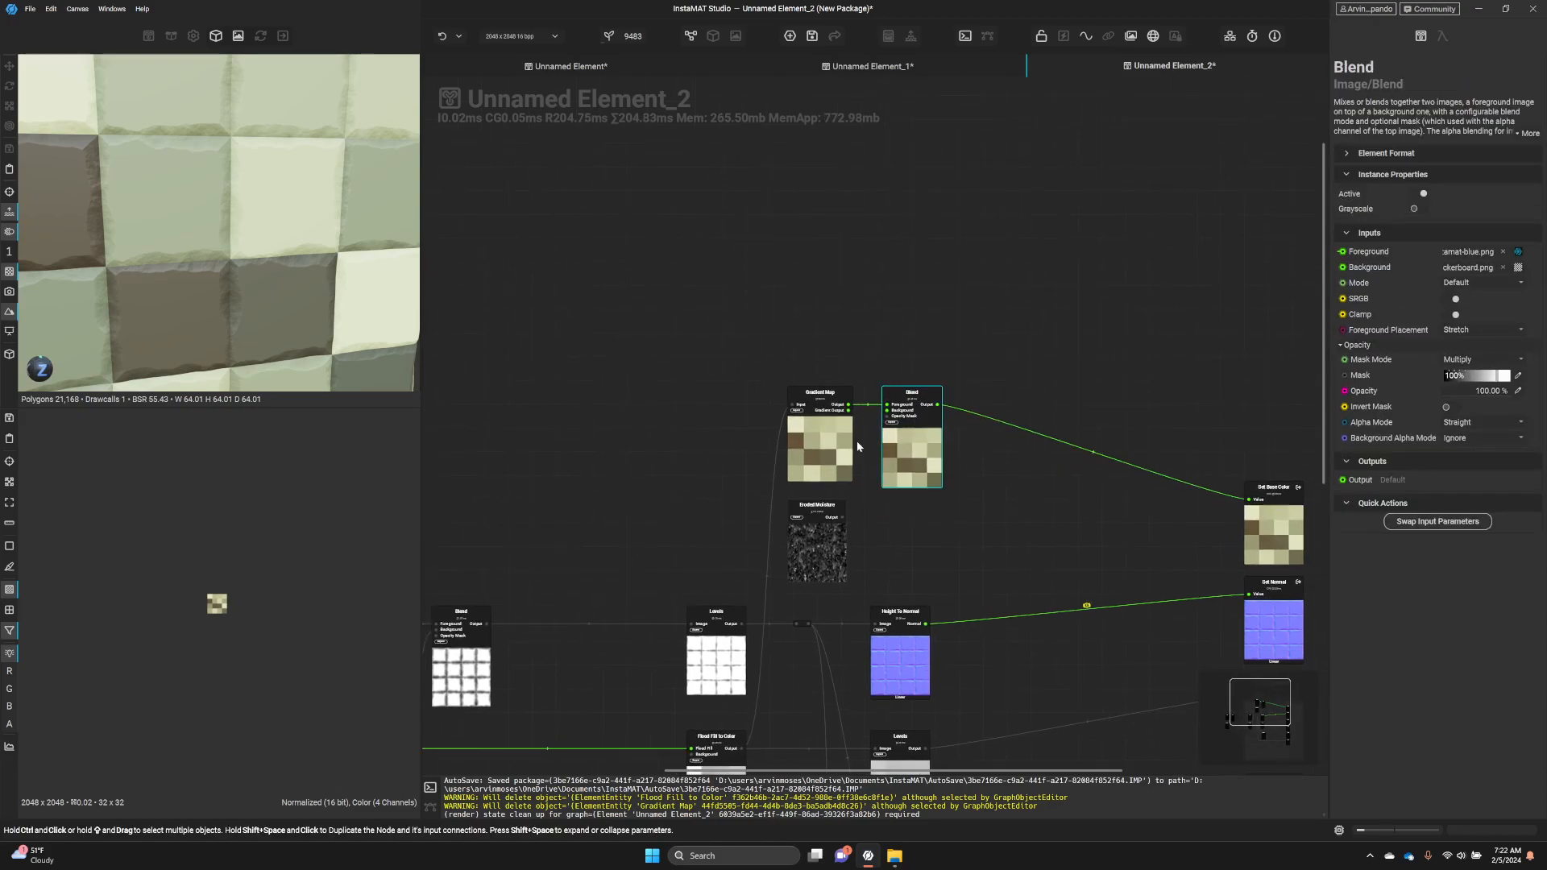
# - Connect the Gradient Map output to the Blend's Background and the Eroded Moisture output to its Opacity Mask
pyautogui.scroll(2, 878, 435)
pyautogui.moveTo(877, 377); pyautogui.dragTo(927, 390)
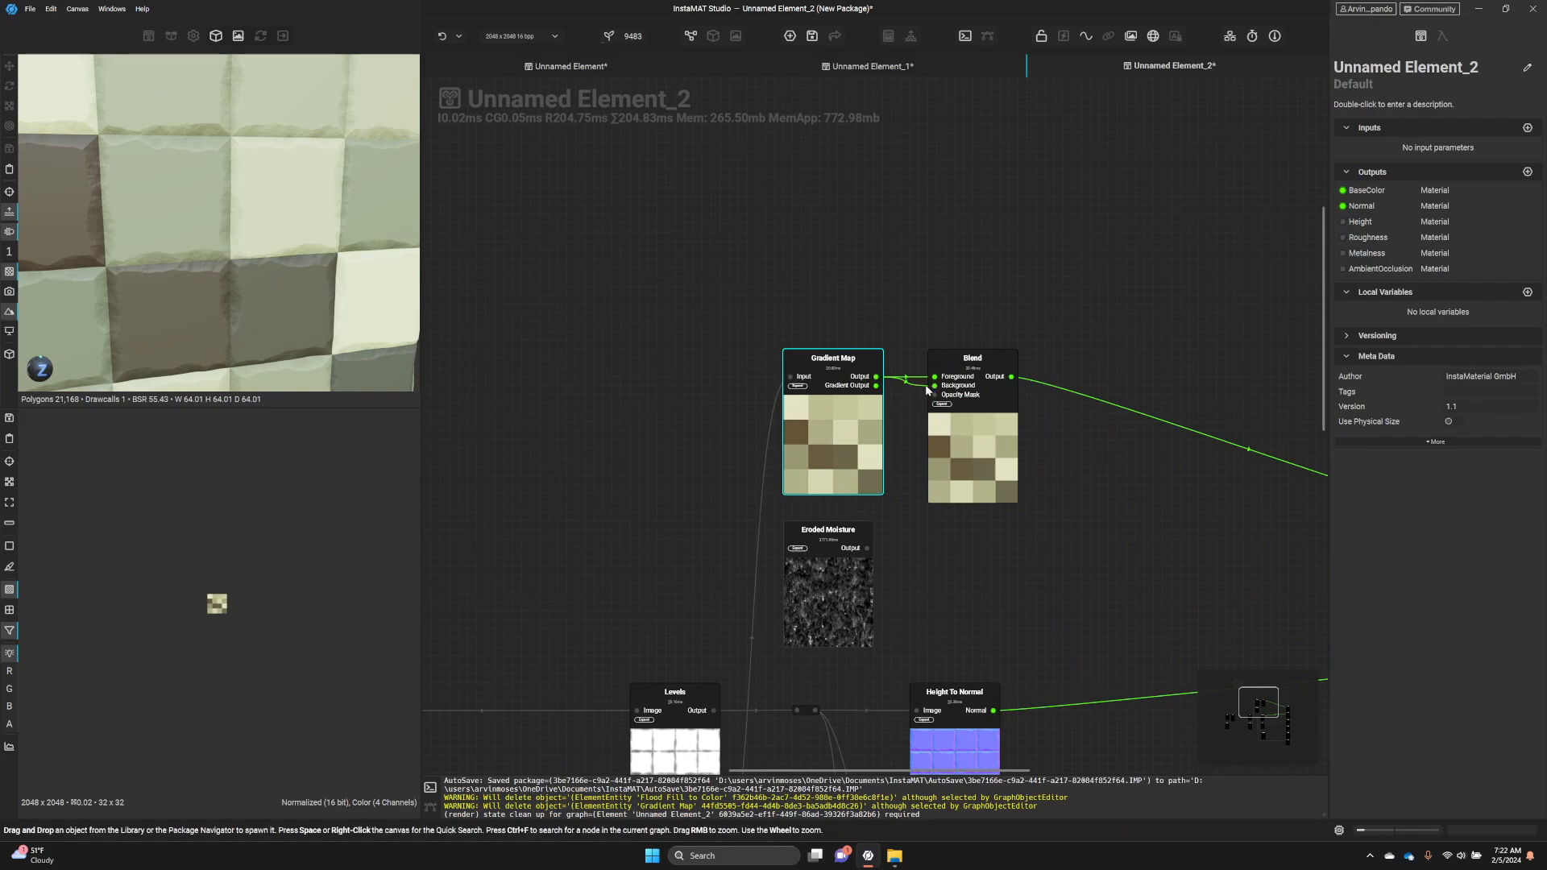
pyautogui.click(950, 449)
pyautogui.moveTo(935, 400); pyautogui.dragTo(867, 547)
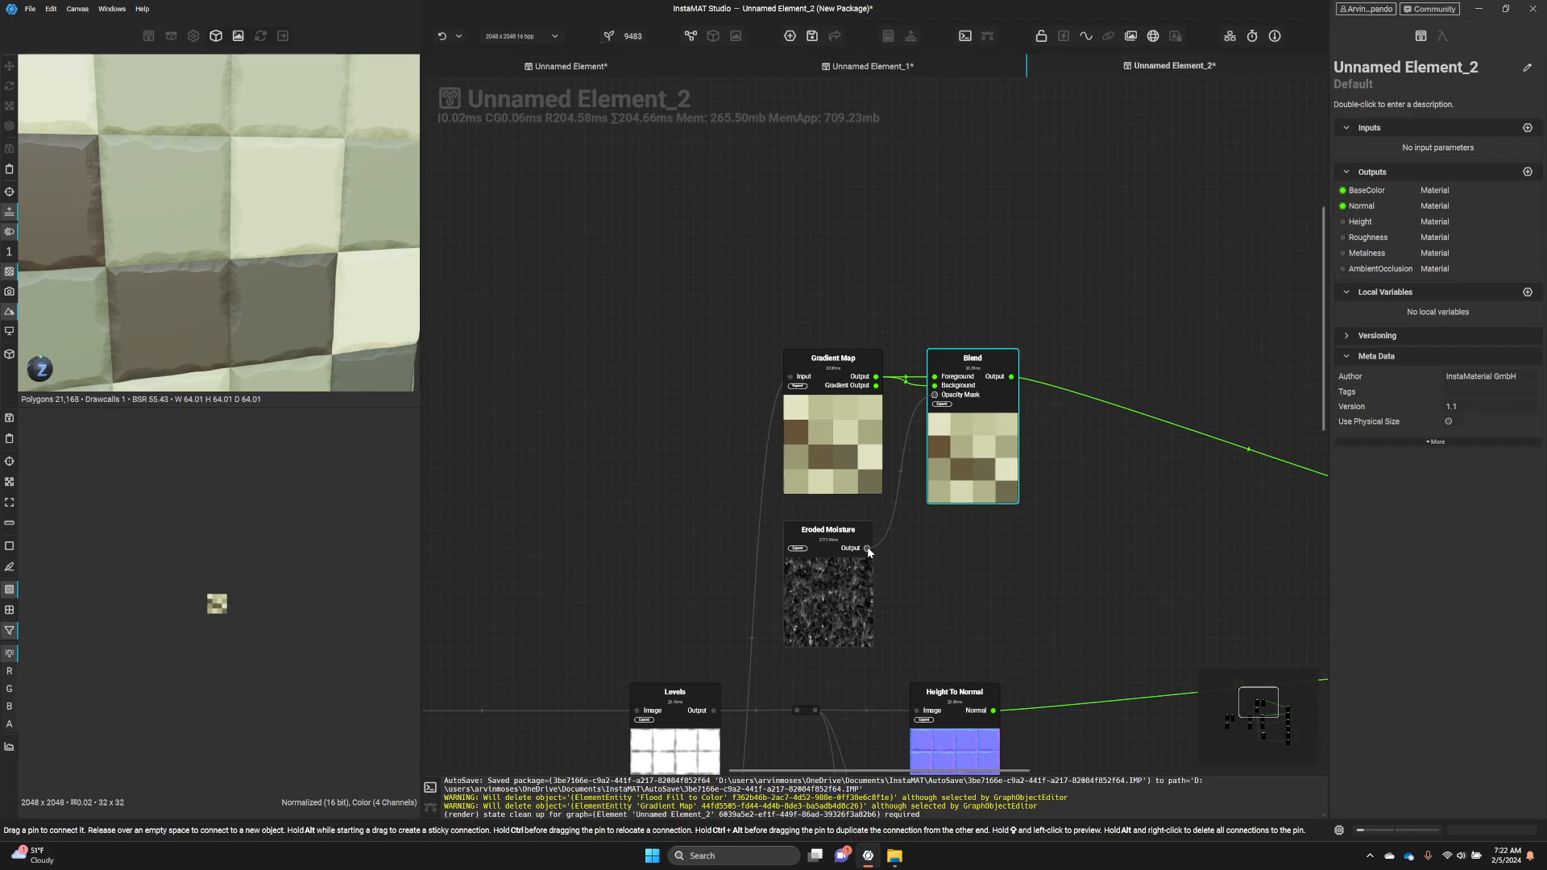
# - Try Phoenix on the base color Blend, settle on Screen mode and set its opacity to 55.17%
pyautogui.click(954, 477)
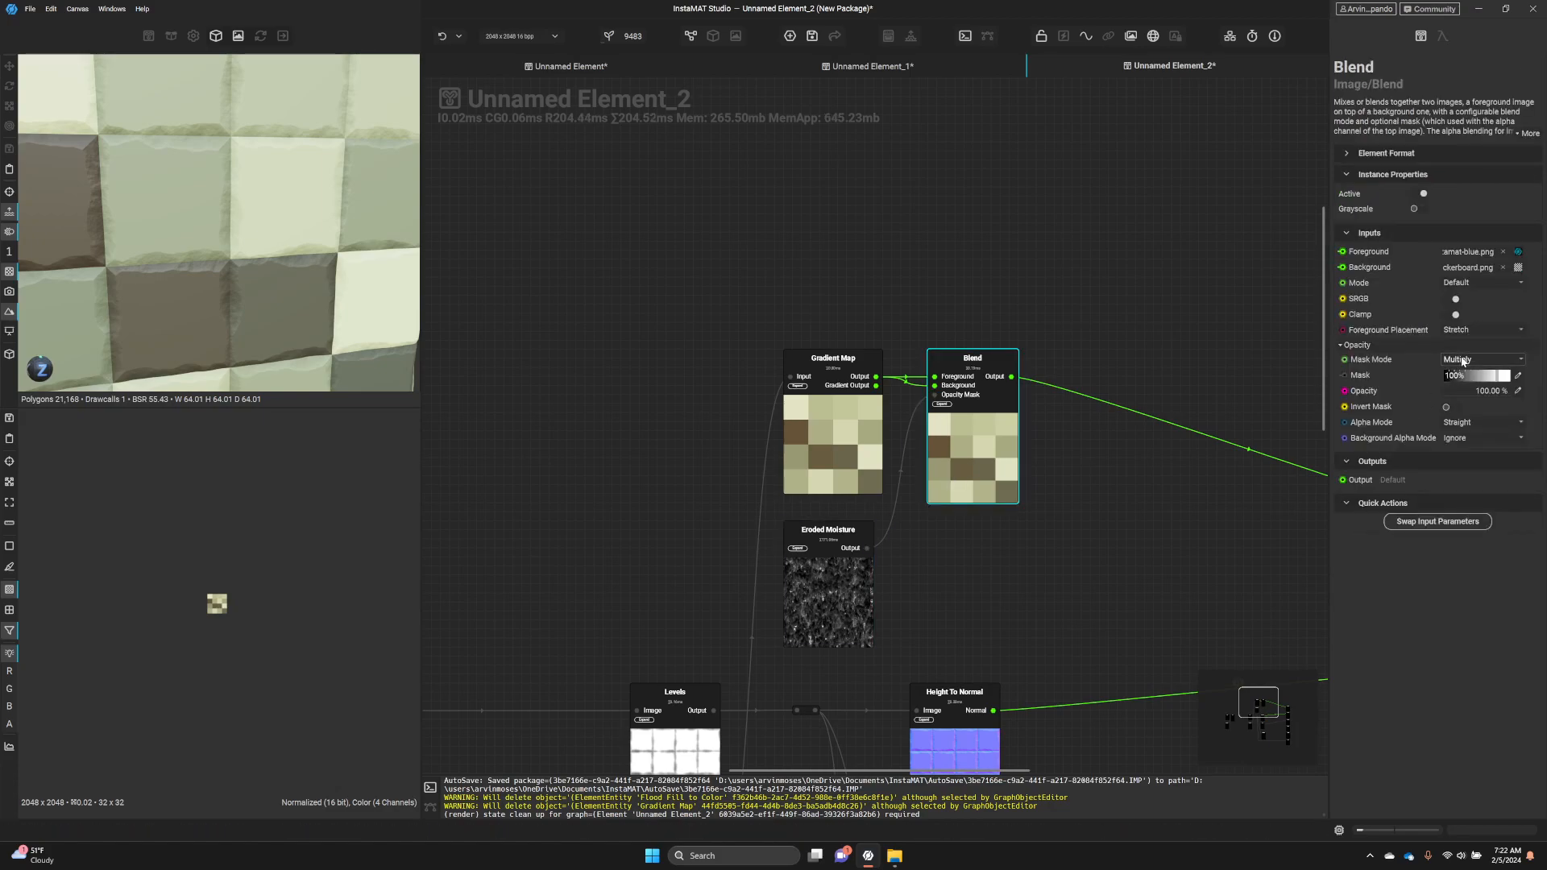
pyautogui.click(1443, 288)
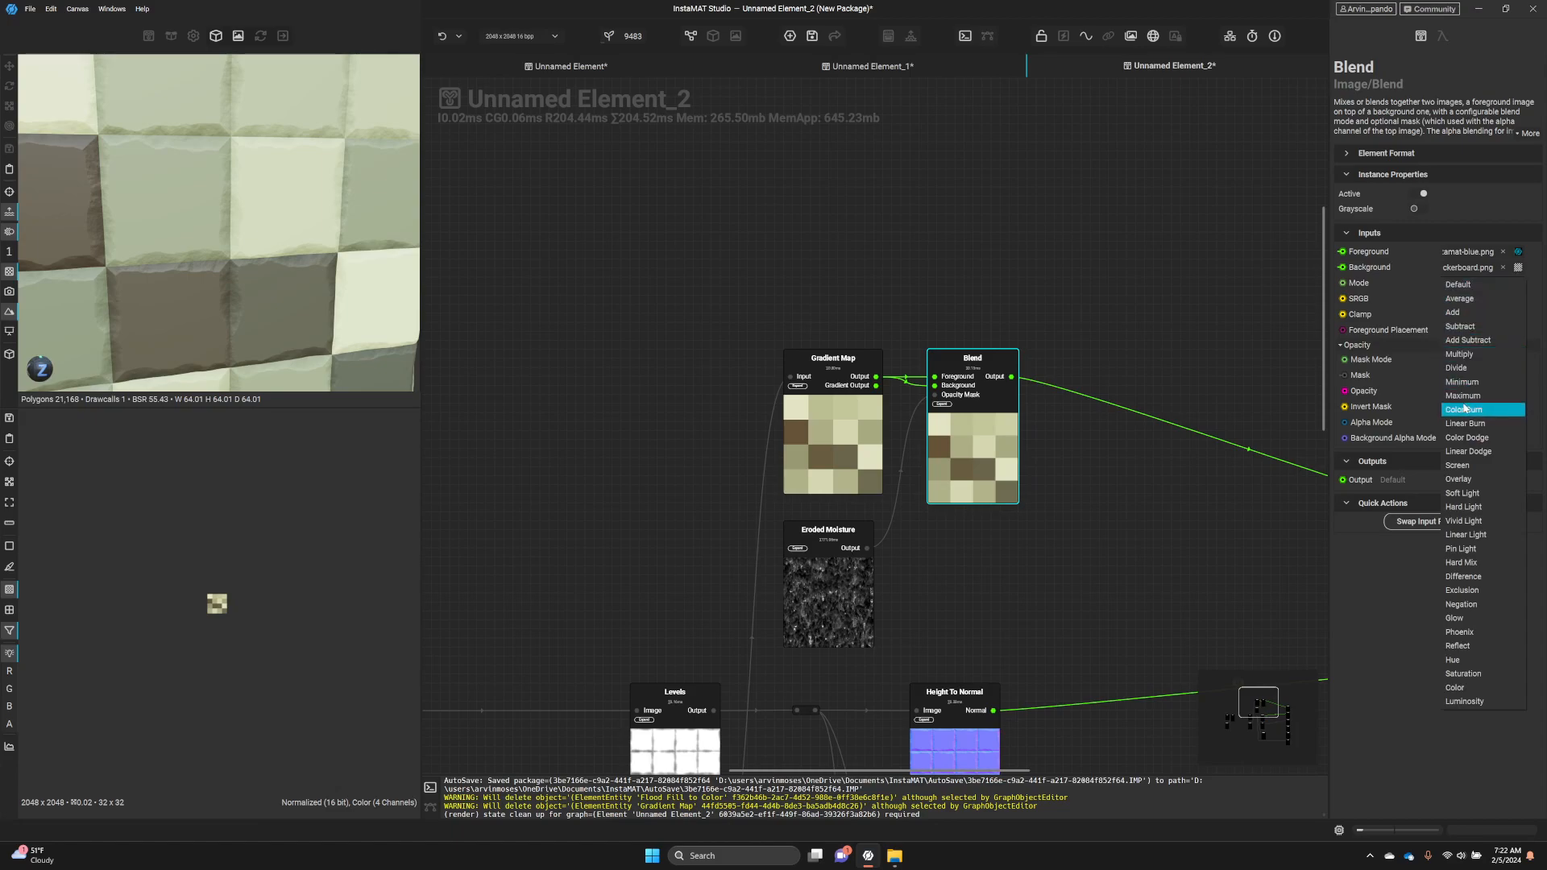
pyautogui.click(1461, 633)
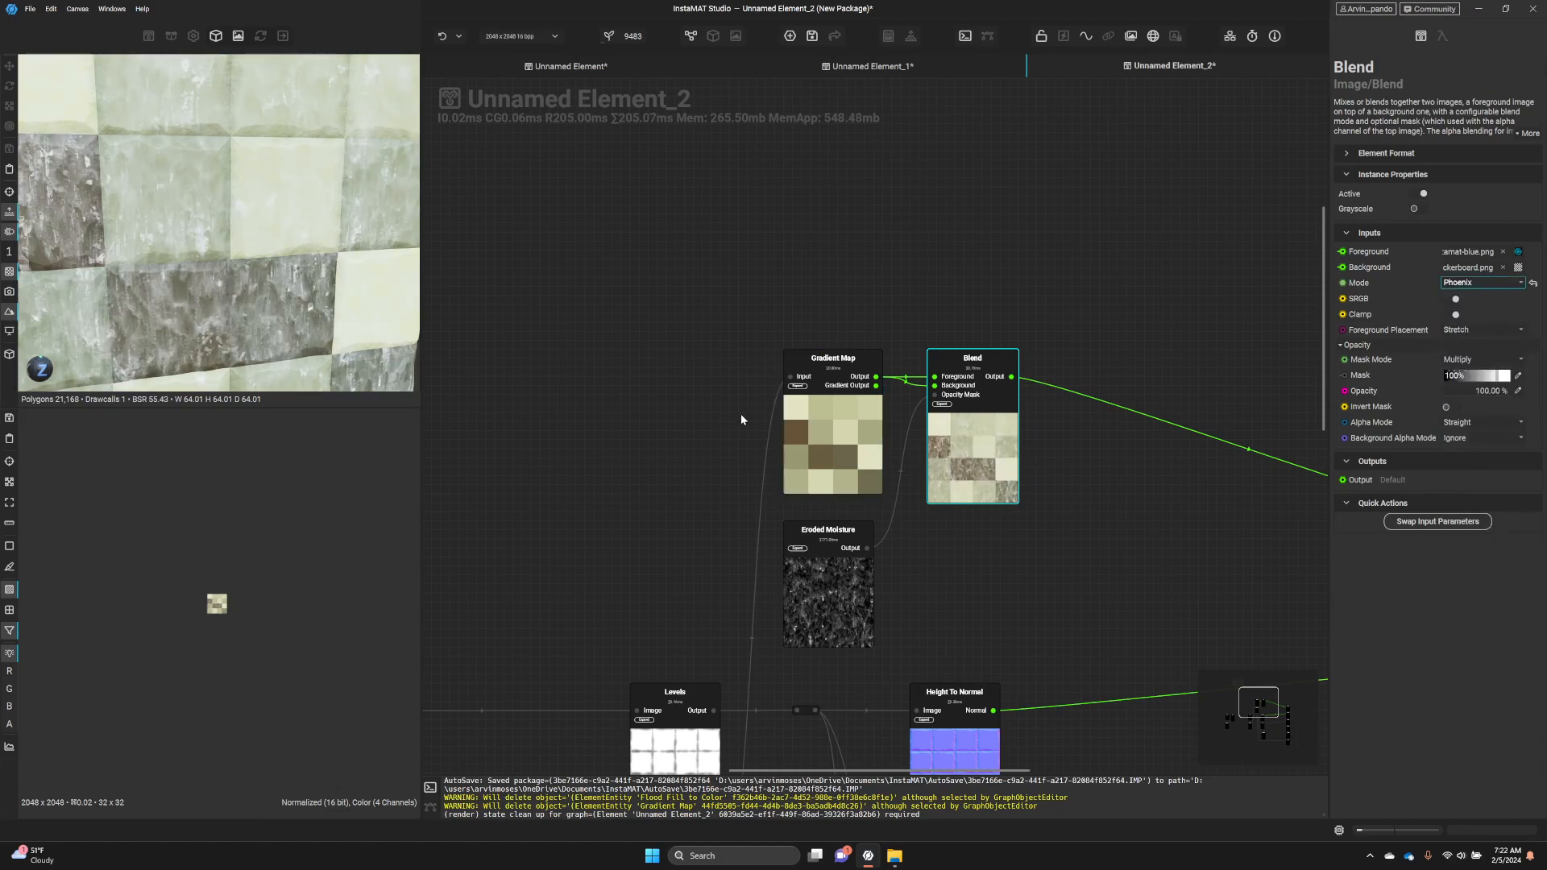
pyautogui.click(1477, 282)
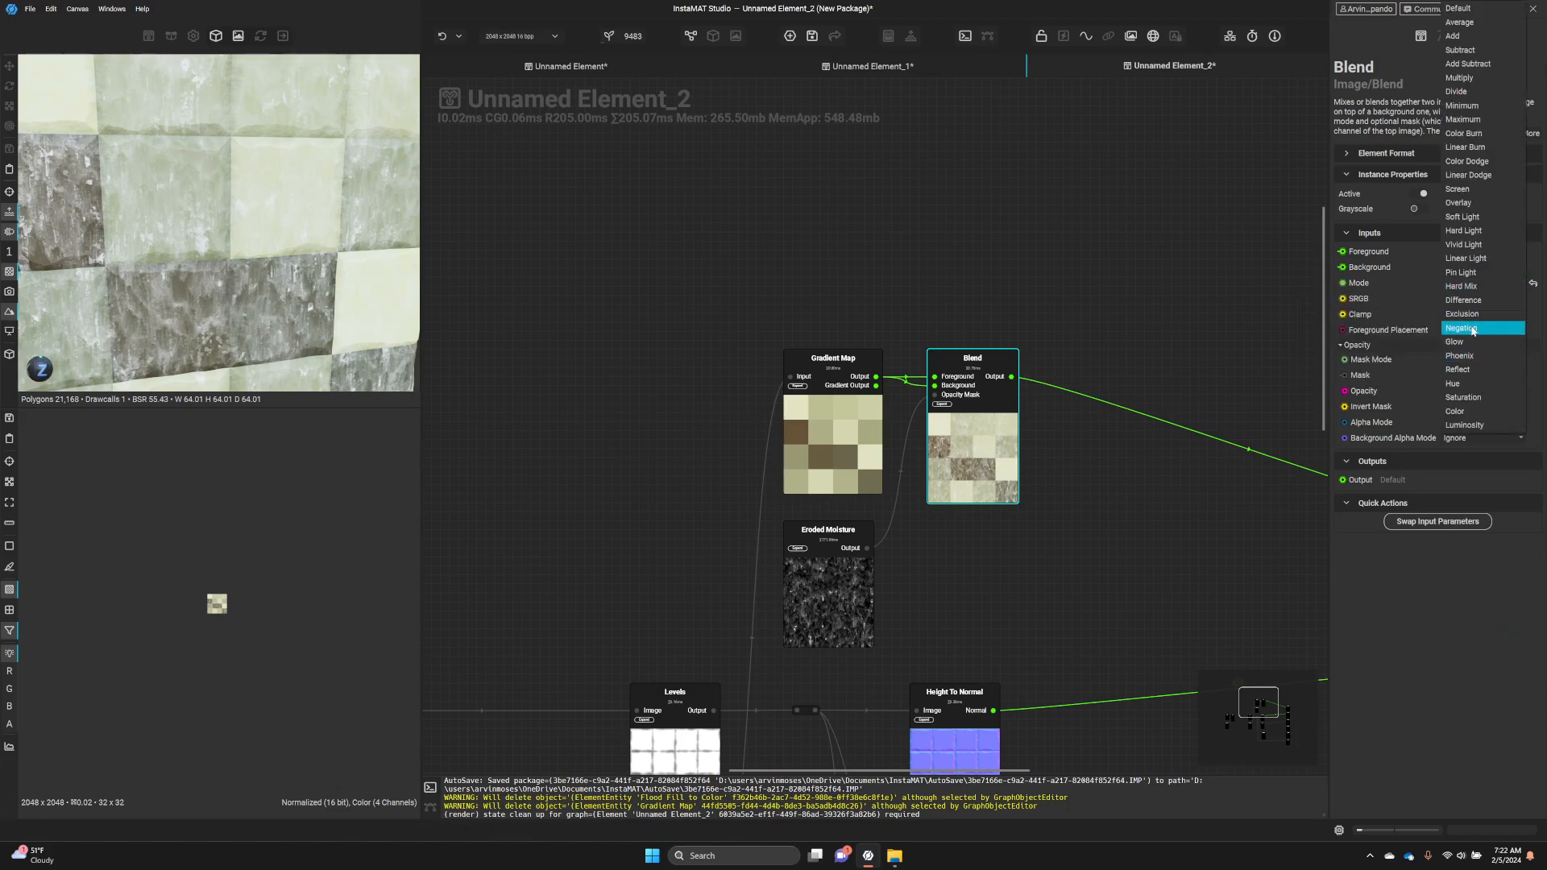
pyautogui.click(1465, 190)
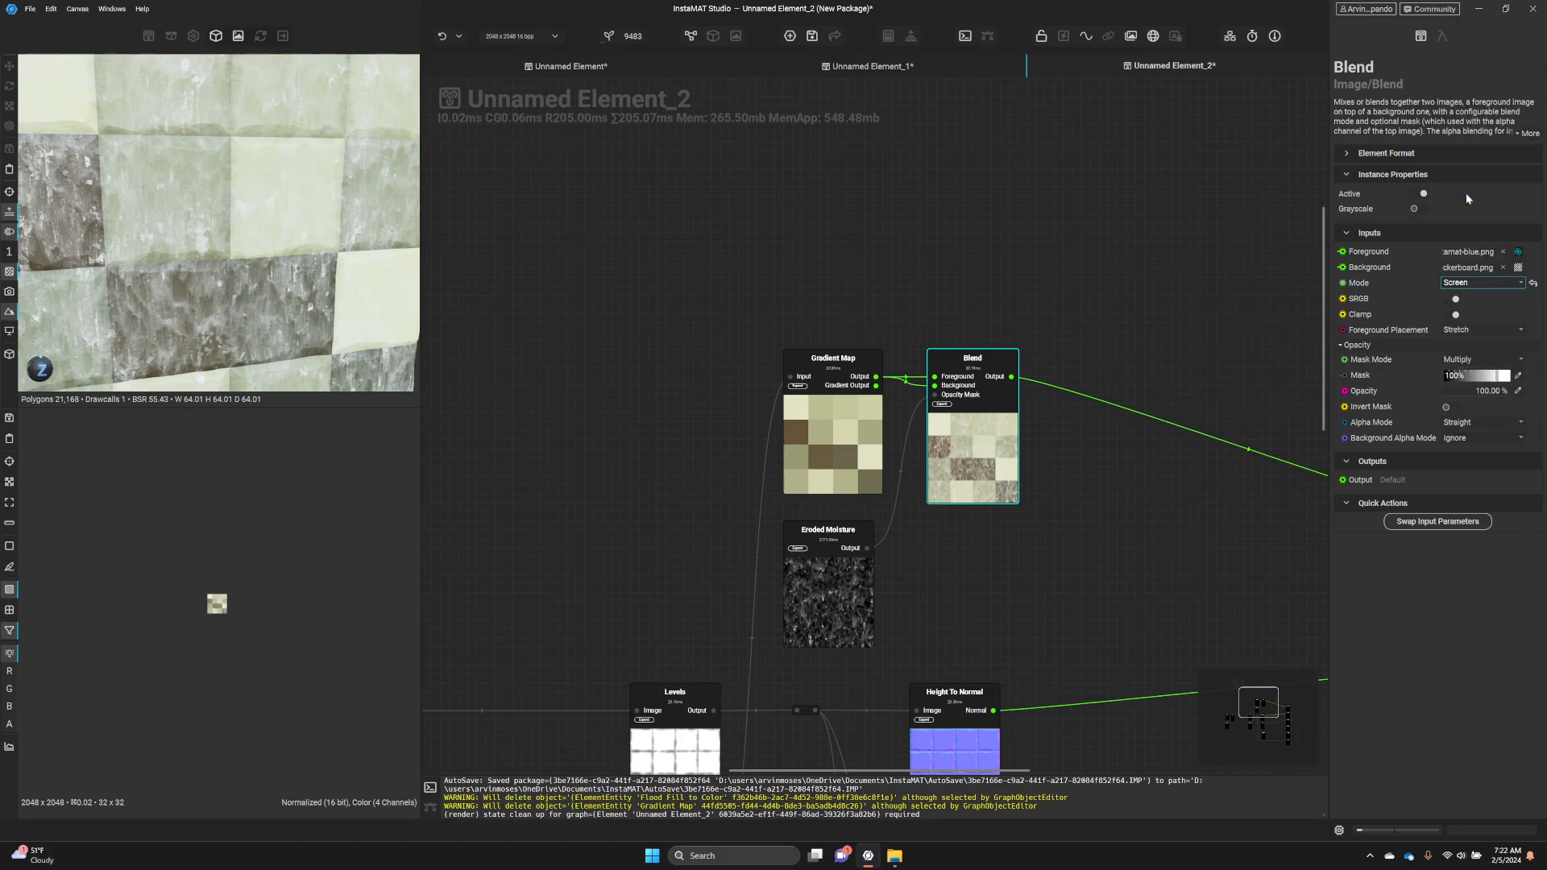
pyautogui.scroll(3, 977, 435)
pyautogui.scroll(-3, 296, 314)
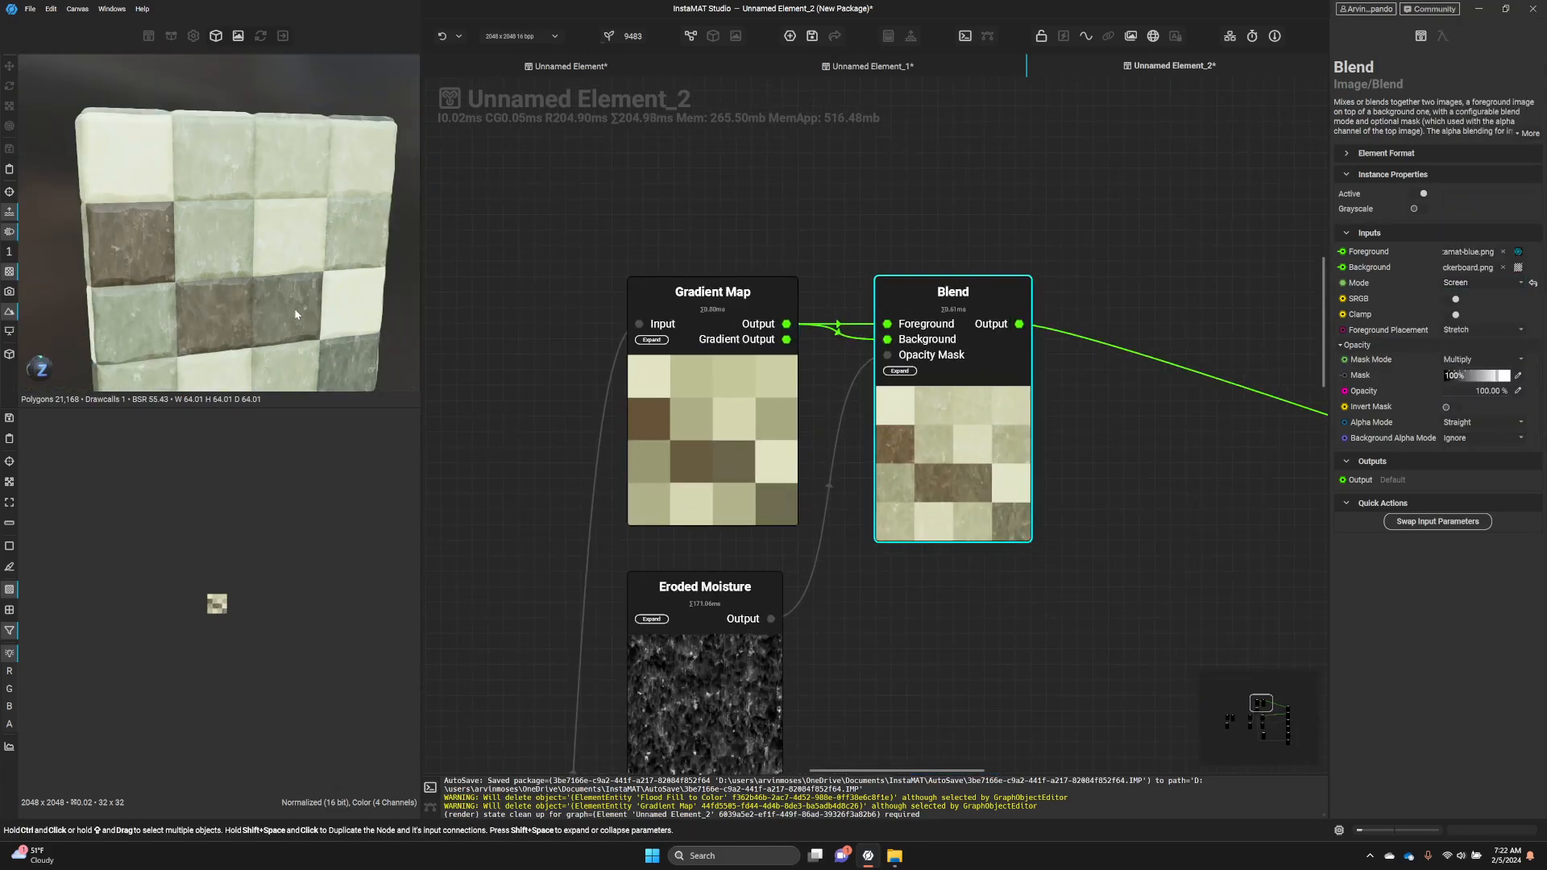
pyautogui.click(1482, 391)
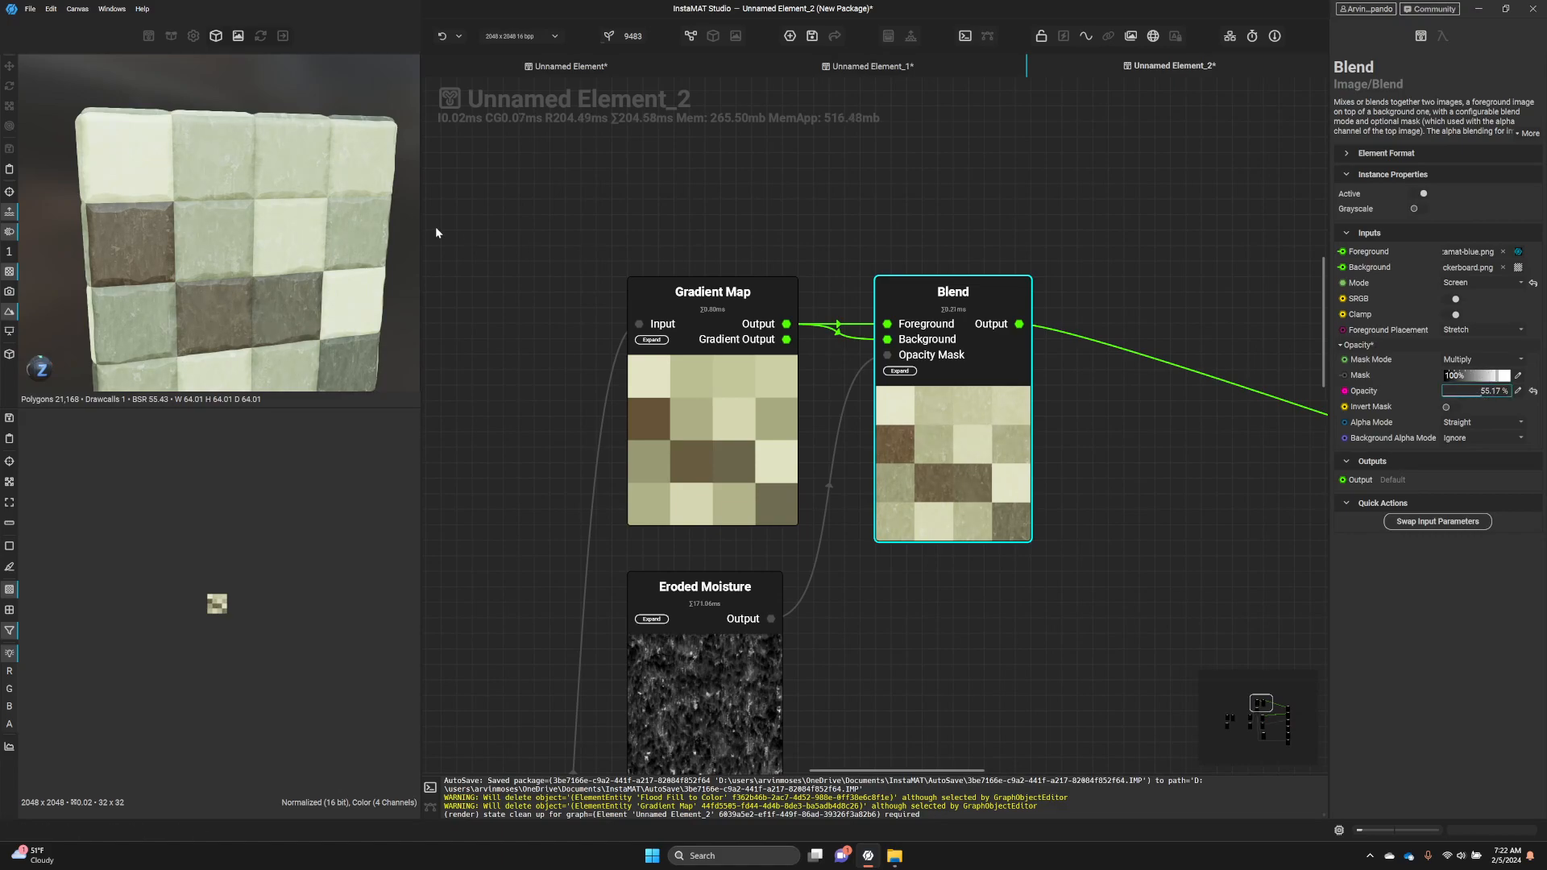
# - Make room around Set Normal by shifting the nodes above it up and the nodes below it down
pyautogui.scroll(-3, 968, 556)
pyautogui.moveTo(965, 556); pyautogui.dragTo(619, 290, button='middle')
pyautogui.scroll(-4, 1152, 470)
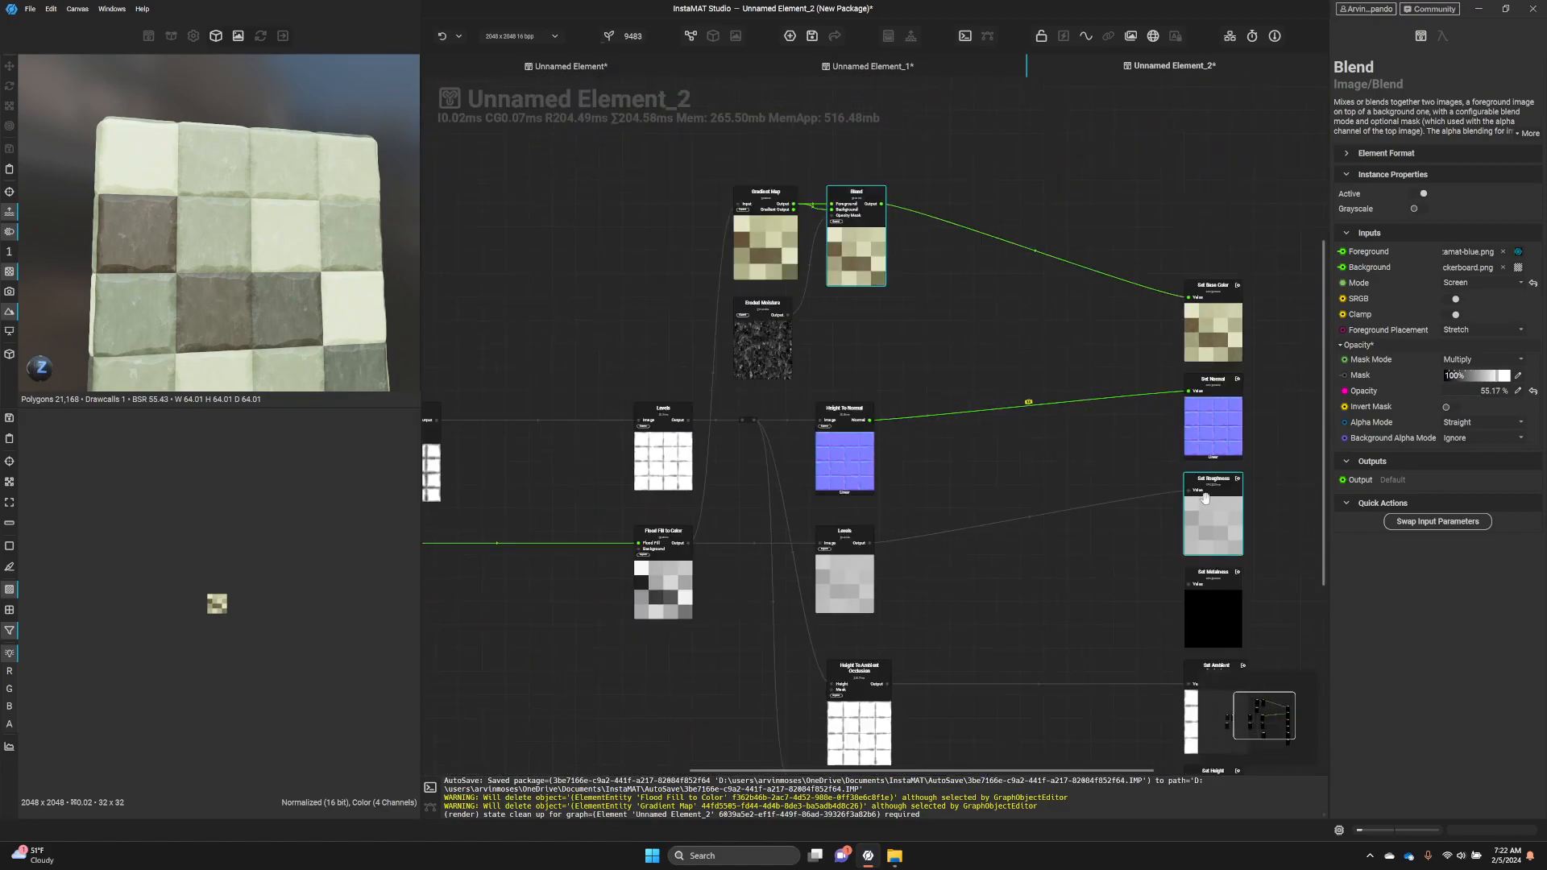
pyautogui.moveTo(1191, 485); pyautogui.dragTo(1031, 485, button='middle')
pyautogui.moveTo(1137, 544); pyautogui.dragTo(1137, 442, button='middle')
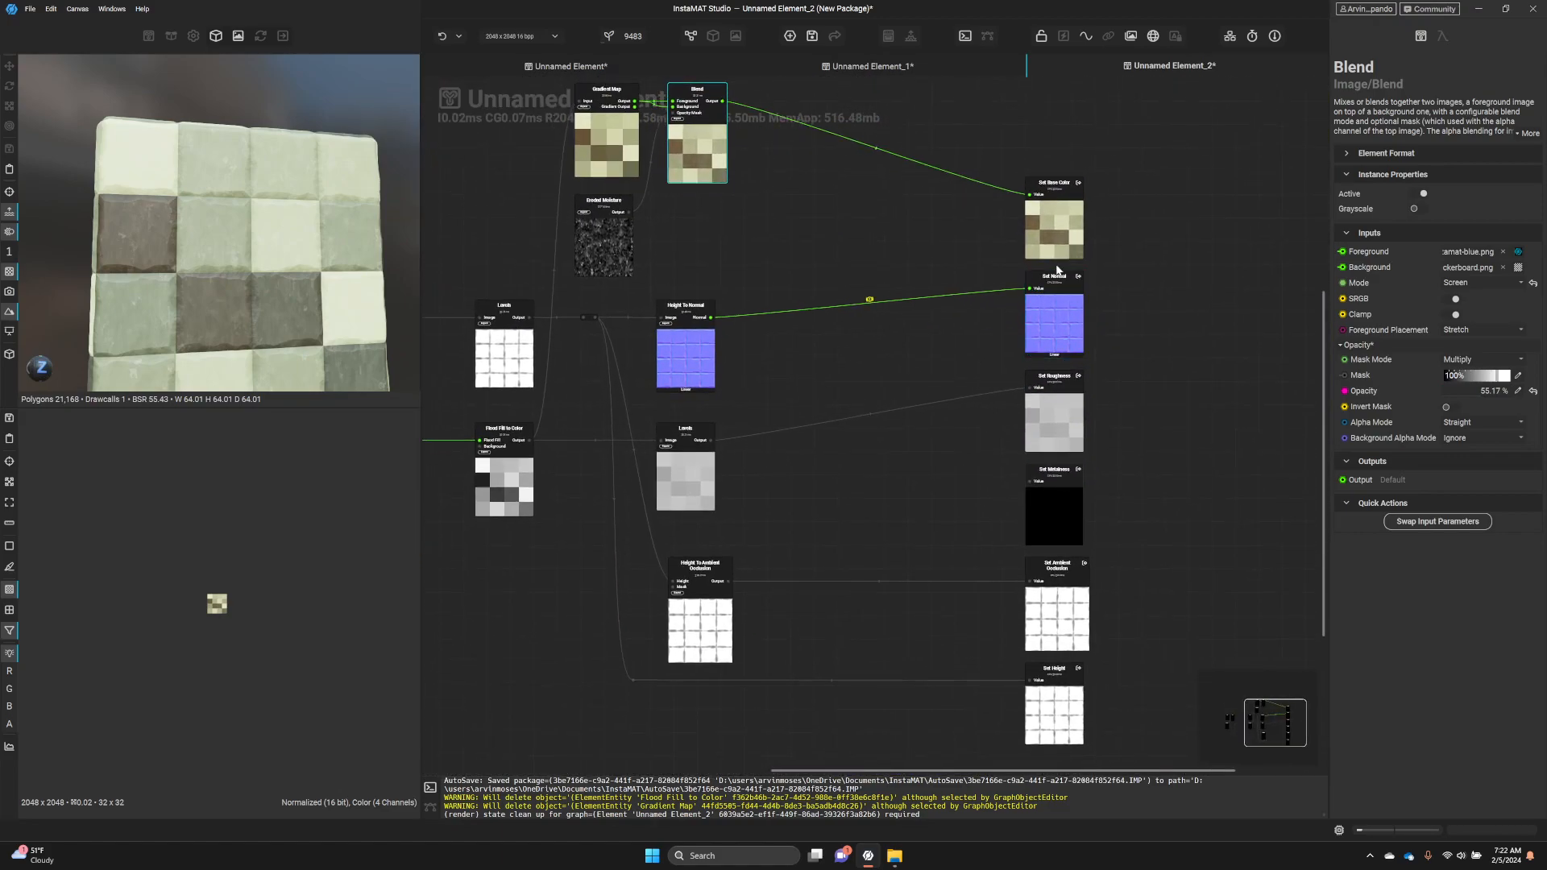
pyautogui.click(1057, 269)
pyautogui.hotkey('ctrl', 'Up')
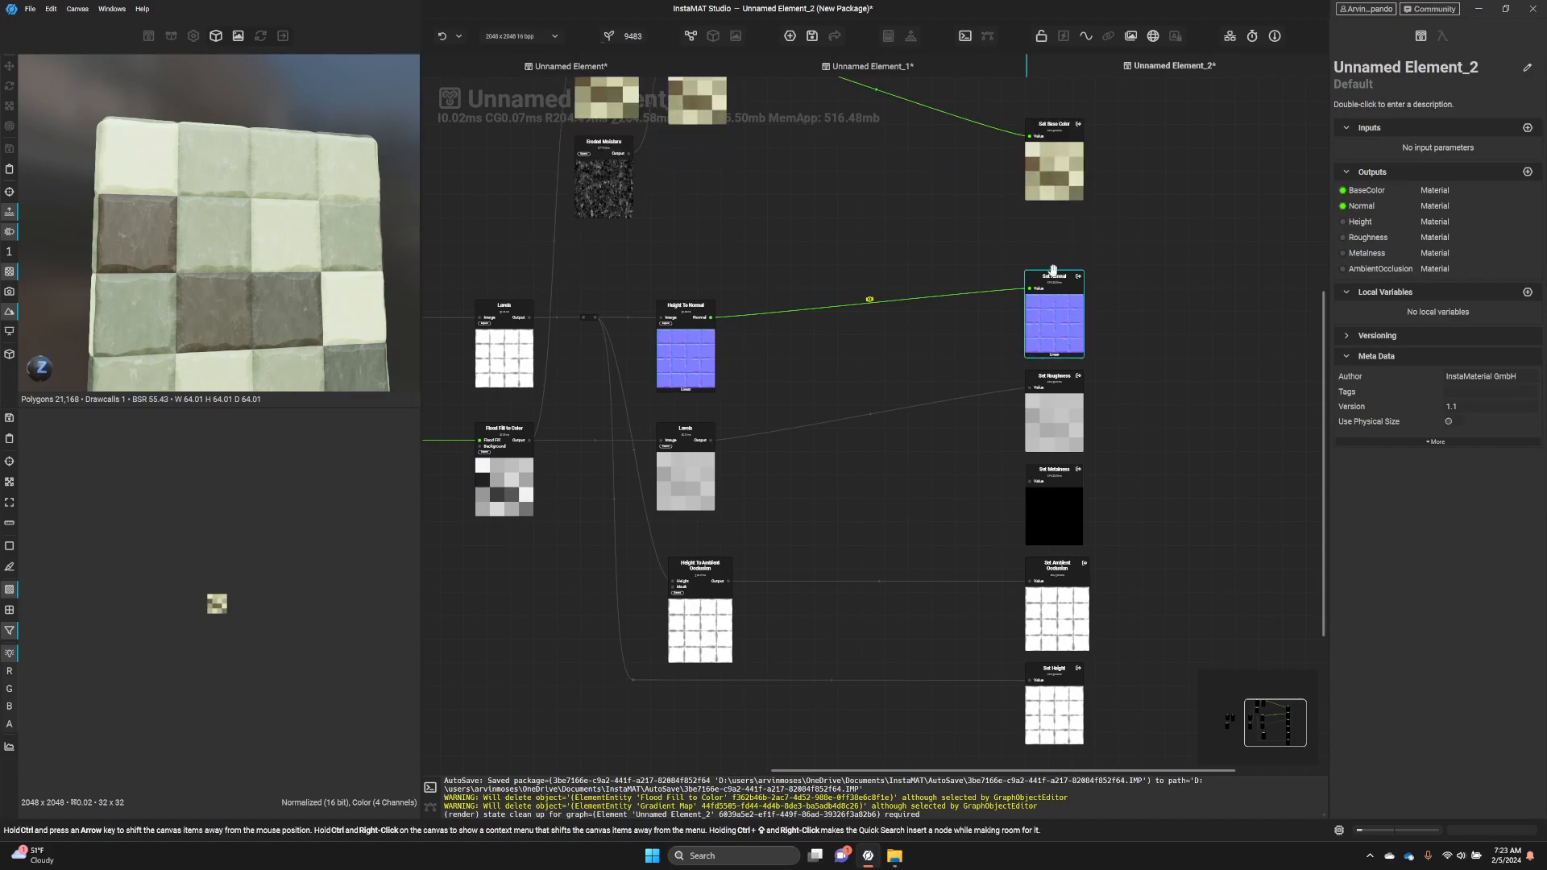
pyautogui.scroll(-2, 1057, 272)
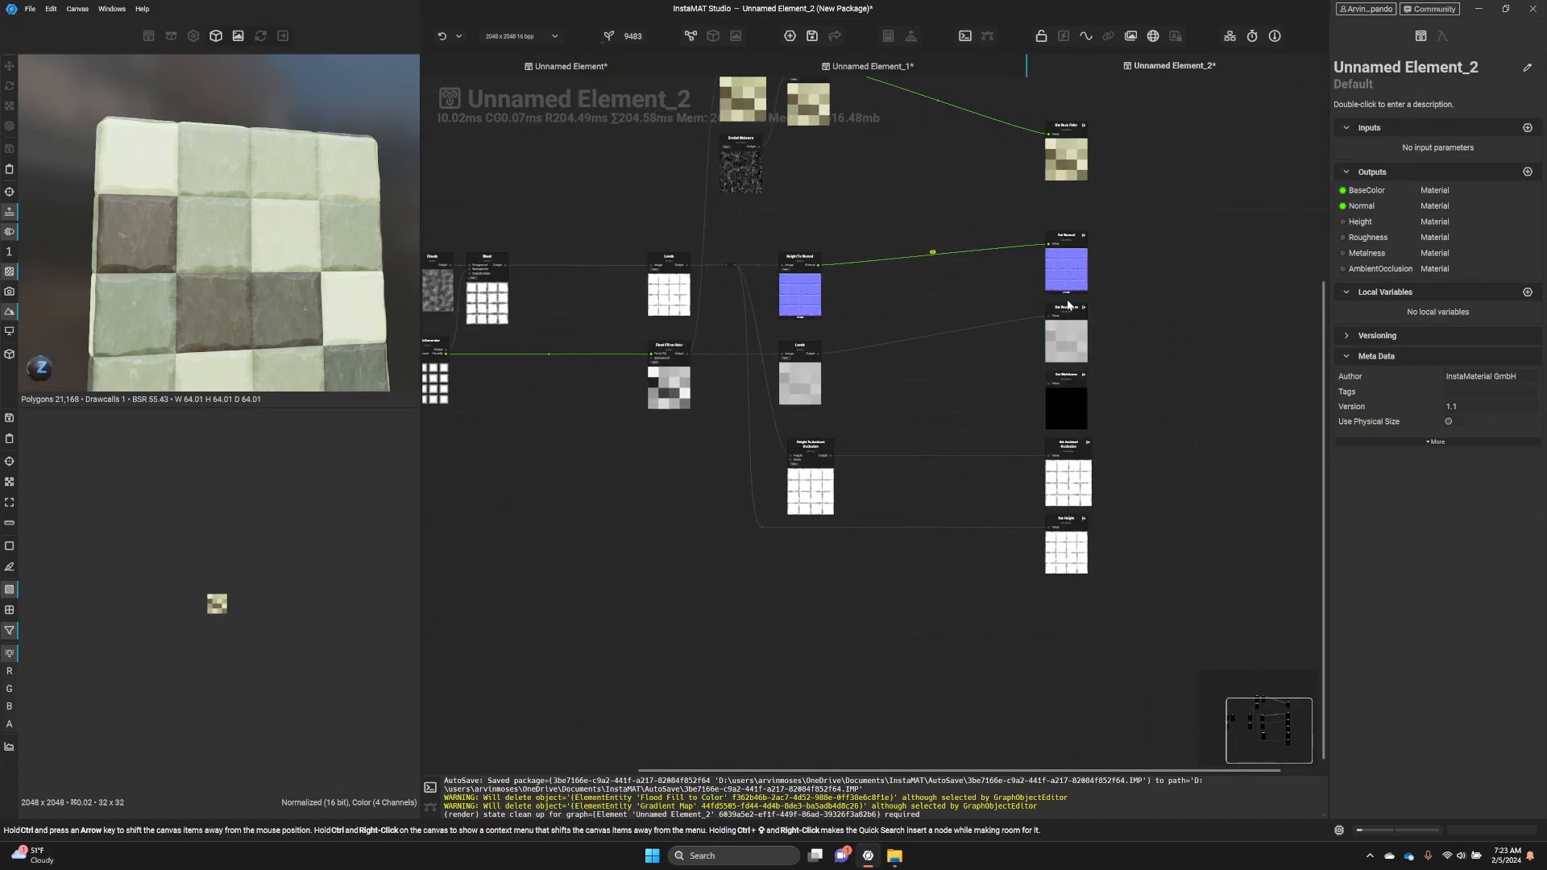
pyautogui.hotkey('ctrl', 'Down')
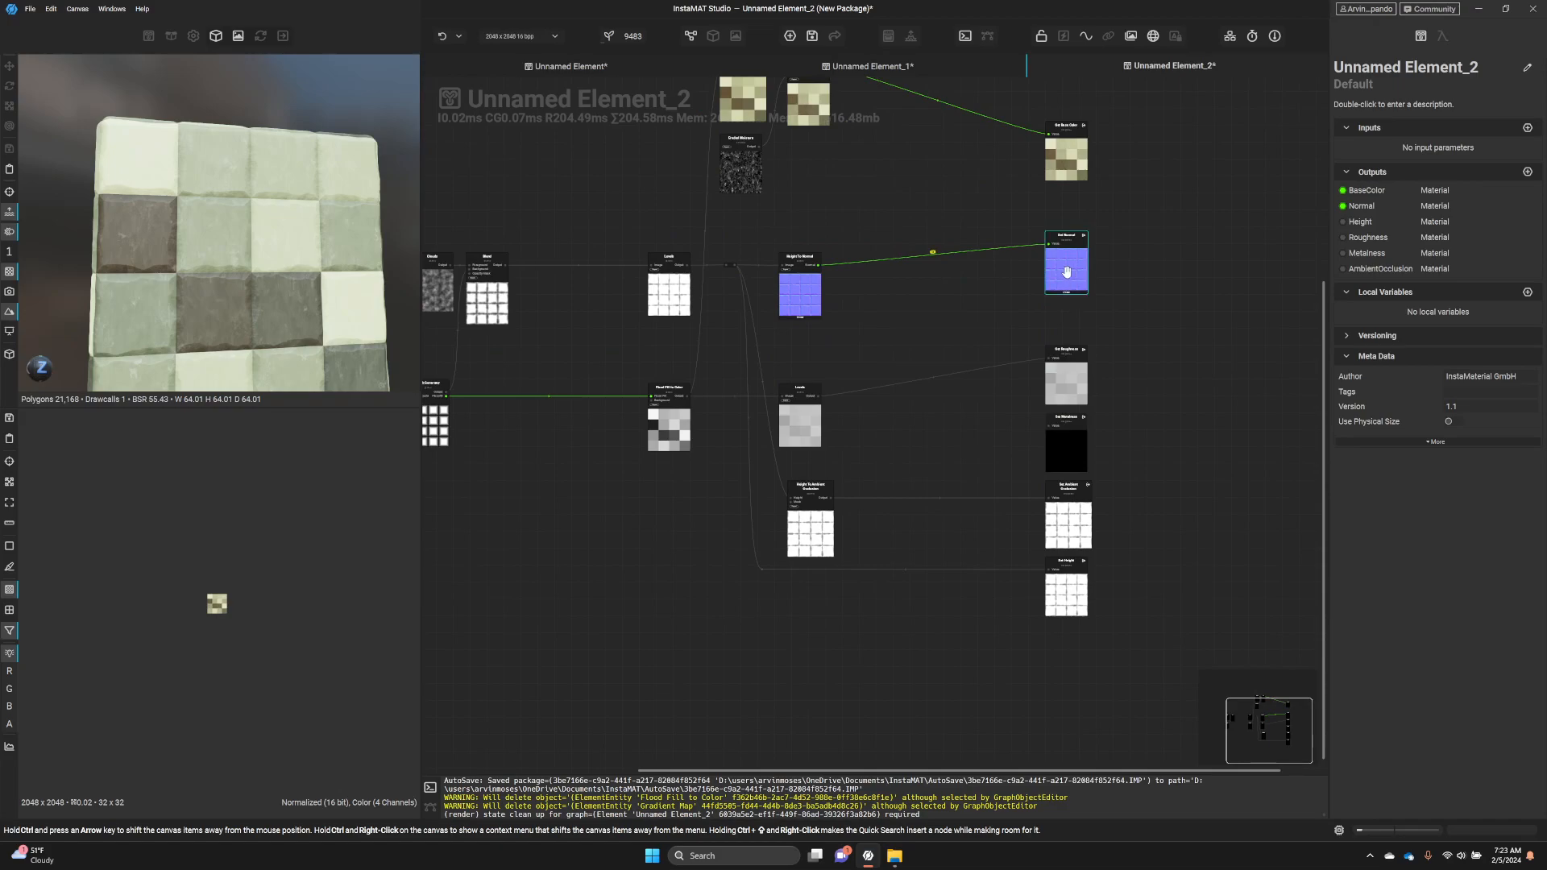
pyautogui.moveTo(1067, 278); pyautogui.dragTo(1065, 301)
pyautogui.moveTo(1075, 446); pyautogui.dragTo(1075, 351, button='middle')
# - Move Set Metalness away below the output nodes and line up Set Roughness with the roughness Levels node
pyautogui.moveTo(1074, 351); pyautogui.dragTo(1293, 532)
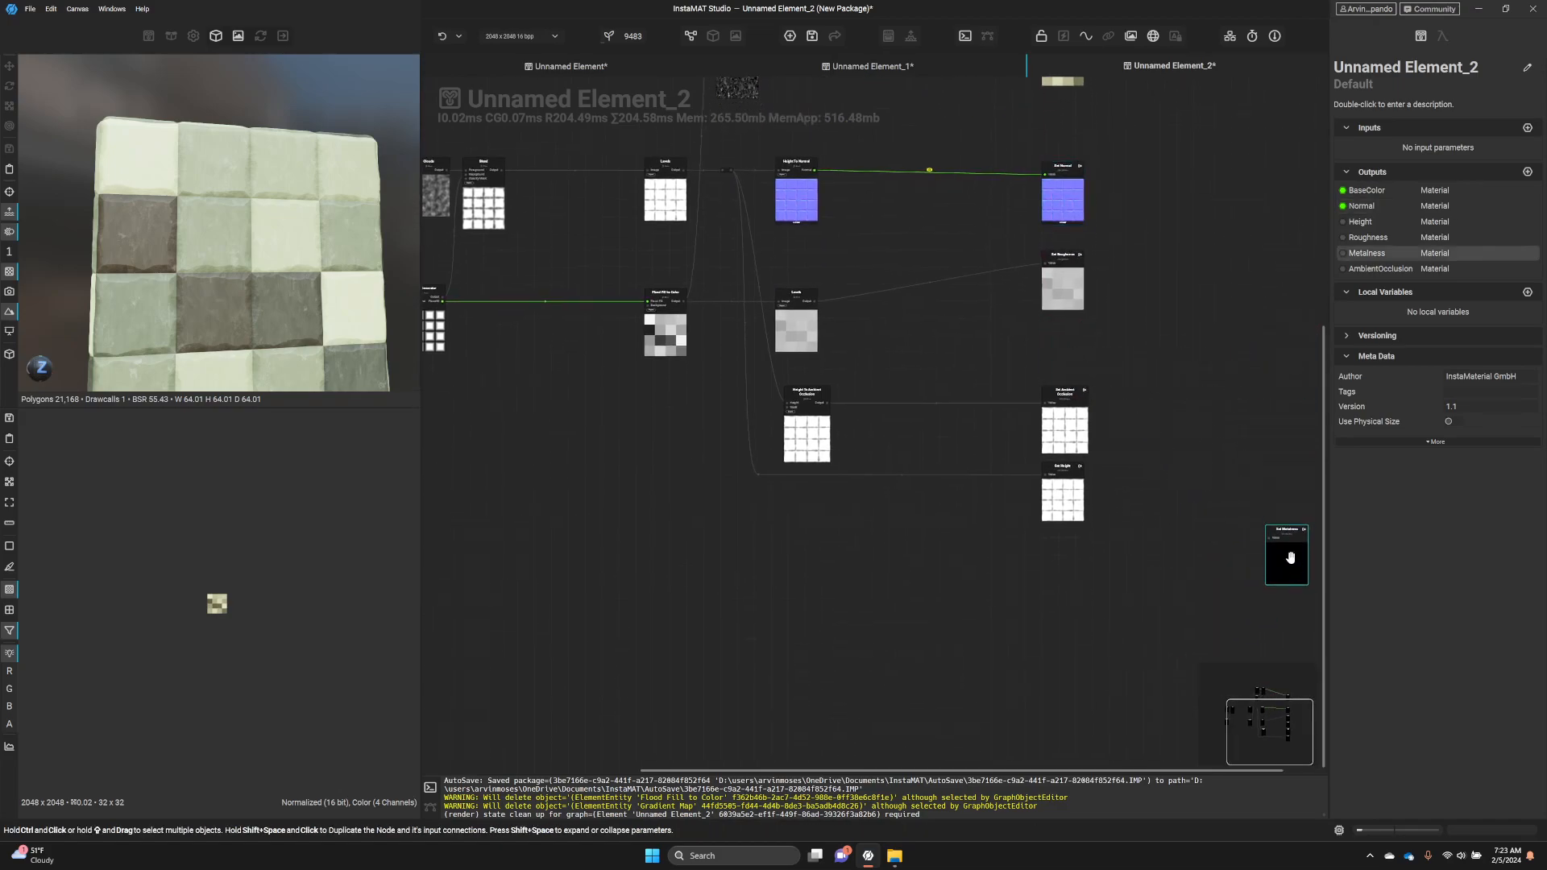
pyautogui.moveTo(1068, 277); pyautogui.dragTo(1058, 319)
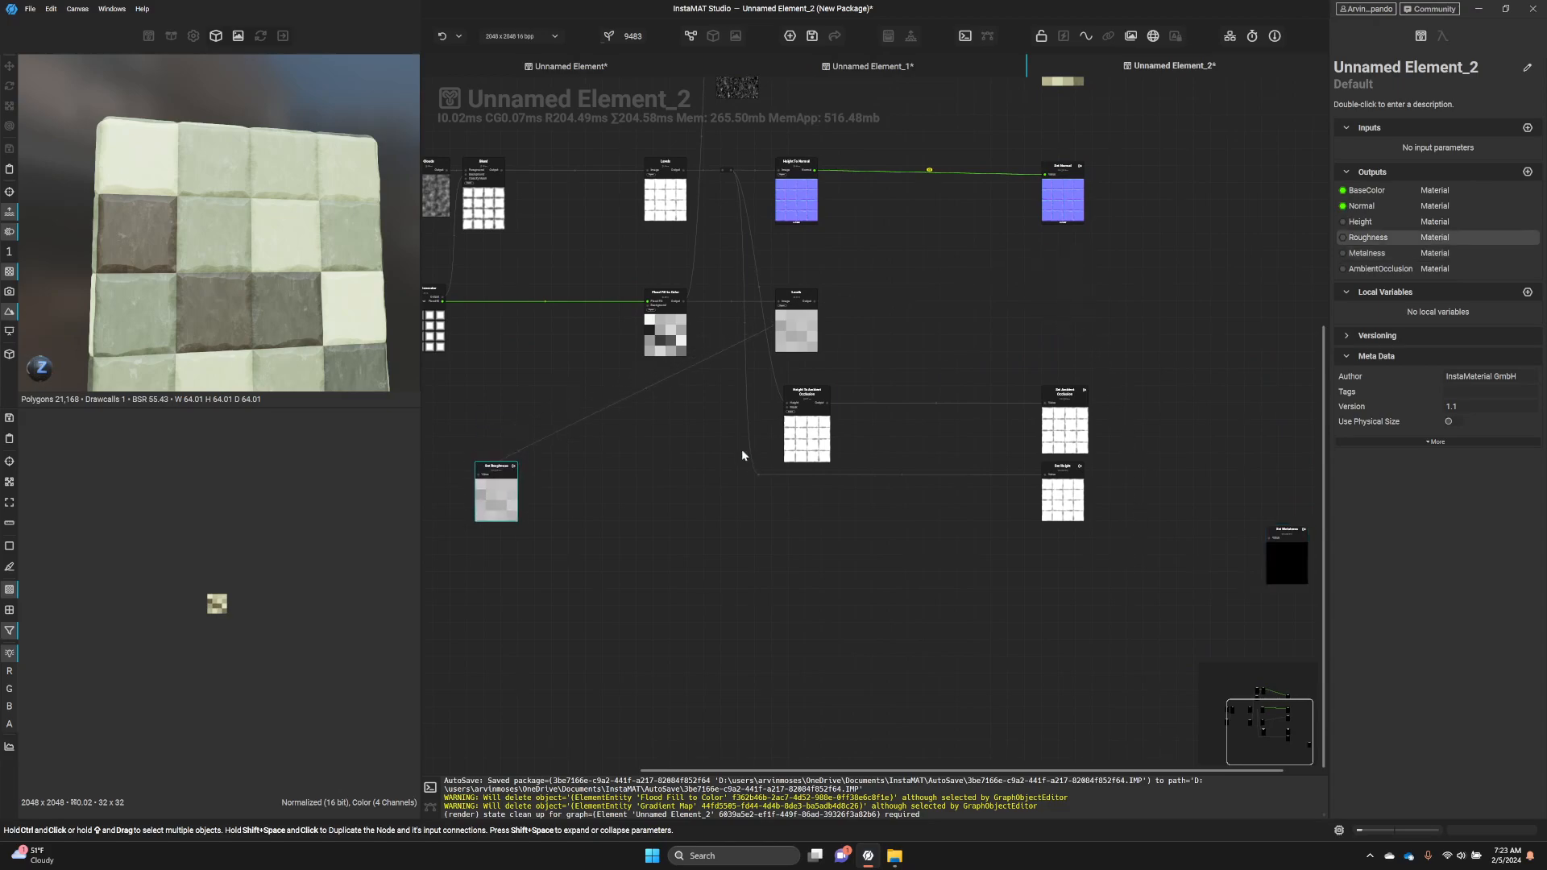
pyautogui.moveTo(507, 484); pyautogui.dragTo(1060, 311)
pyautogui.moveTo(855, 279); pyautogui.dragTo(884, 347, button='middle')
pyautogui.scroll(1, 884, 347)
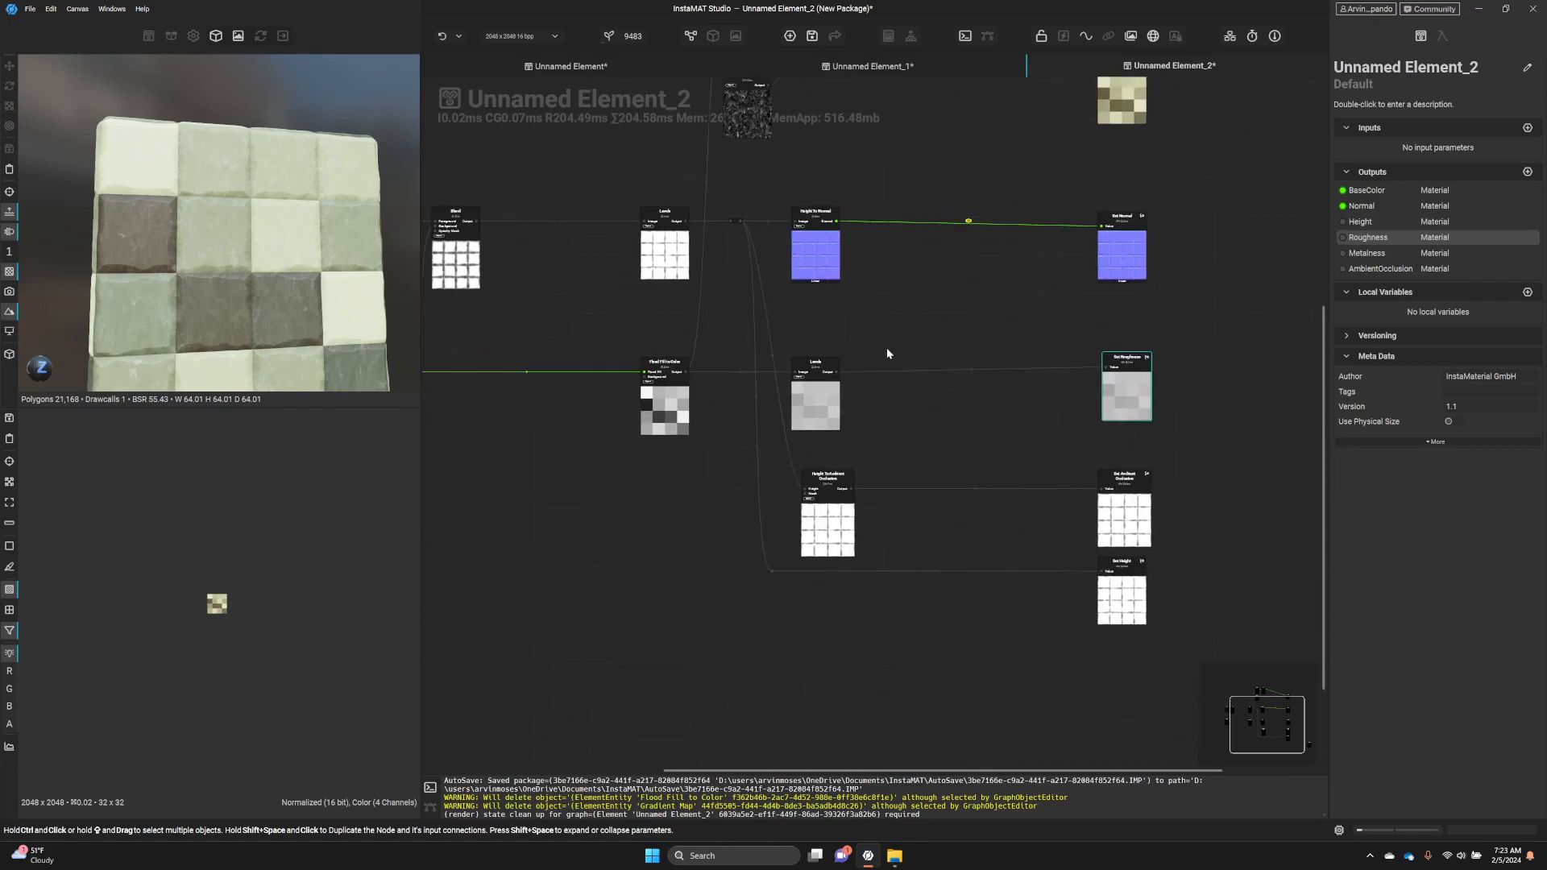
pyautogui.hotkey('ctrl', 'z')
pyautogui.moveTo(473, 600); pyautogui.dragTo(1124, 391)
pyautogui.scroll(2, 930, 394)
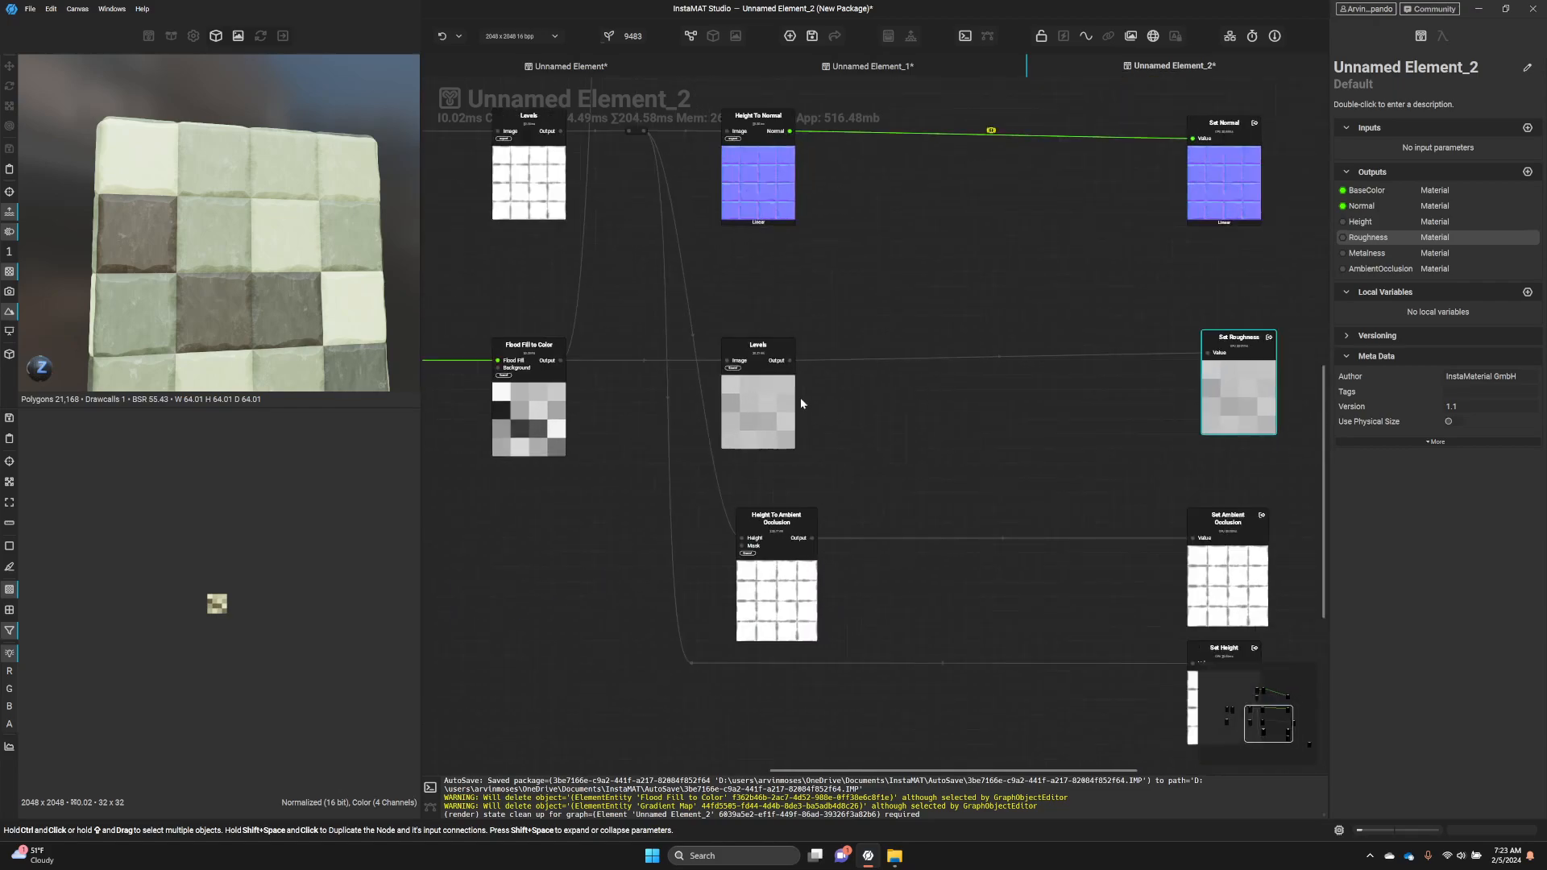
# - Insert a Blend node between the roughness Levels and Set Roughness, with the Levels output as its background
pyautogui.click(834, 358)
pyautogui.press('space')
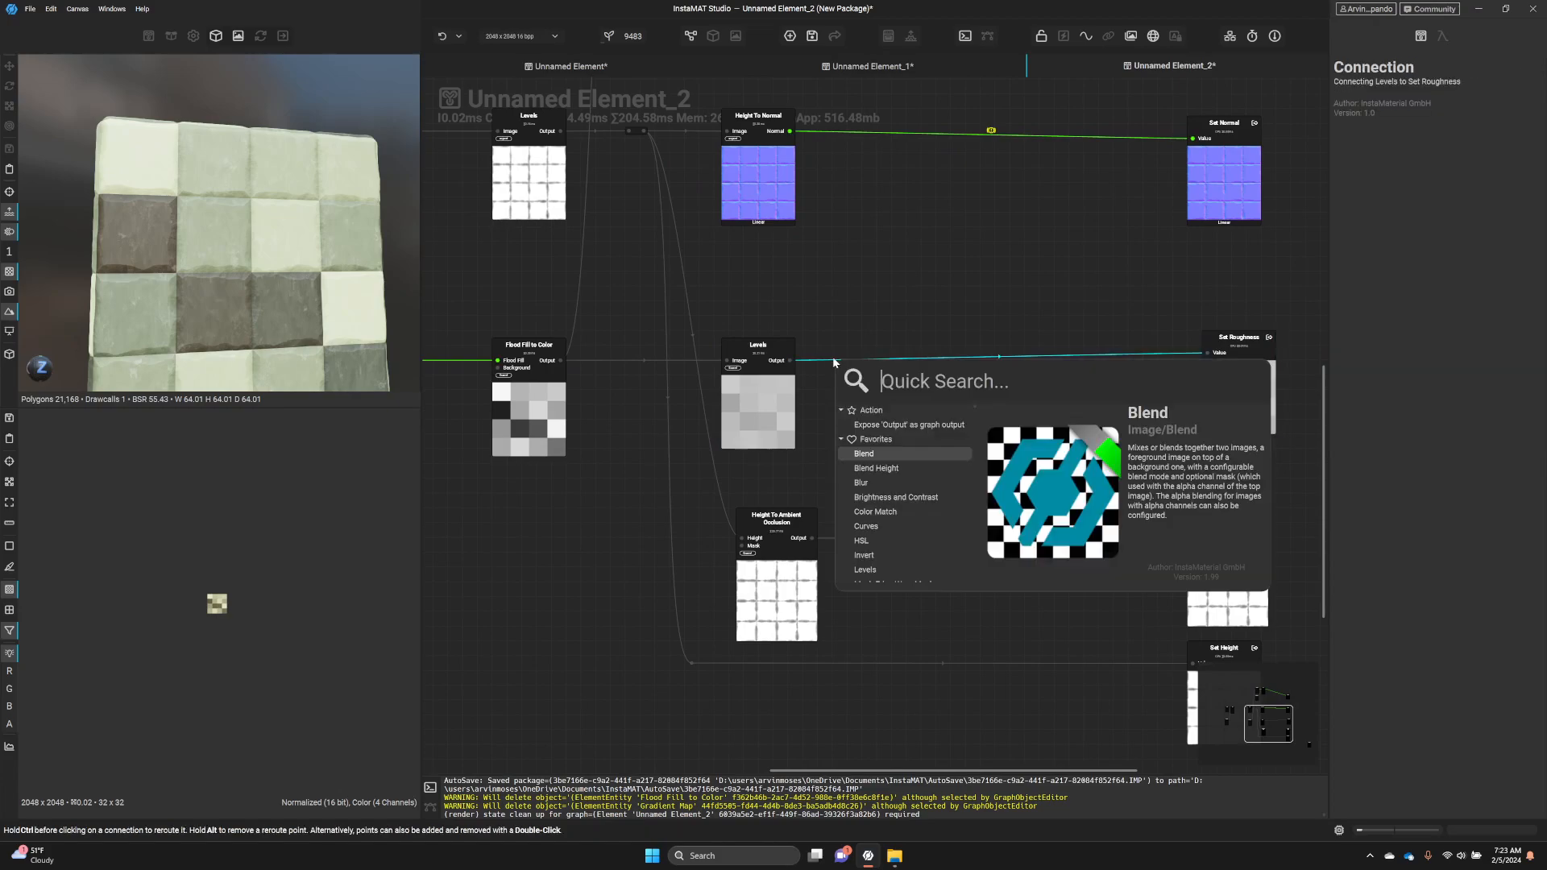
pyautogui.click(883, 453)
pyautogui.moveTo(877, 372); pyautogui.dragTo(880, 353)
pyautogui.moveTo(802, 304); pyautogui.dragTo(893, 370, button='middle')
pyautogui.keyDown('ctrl'); pyautogui.click(877, 435); pyautogui.keyUp('ctrl')
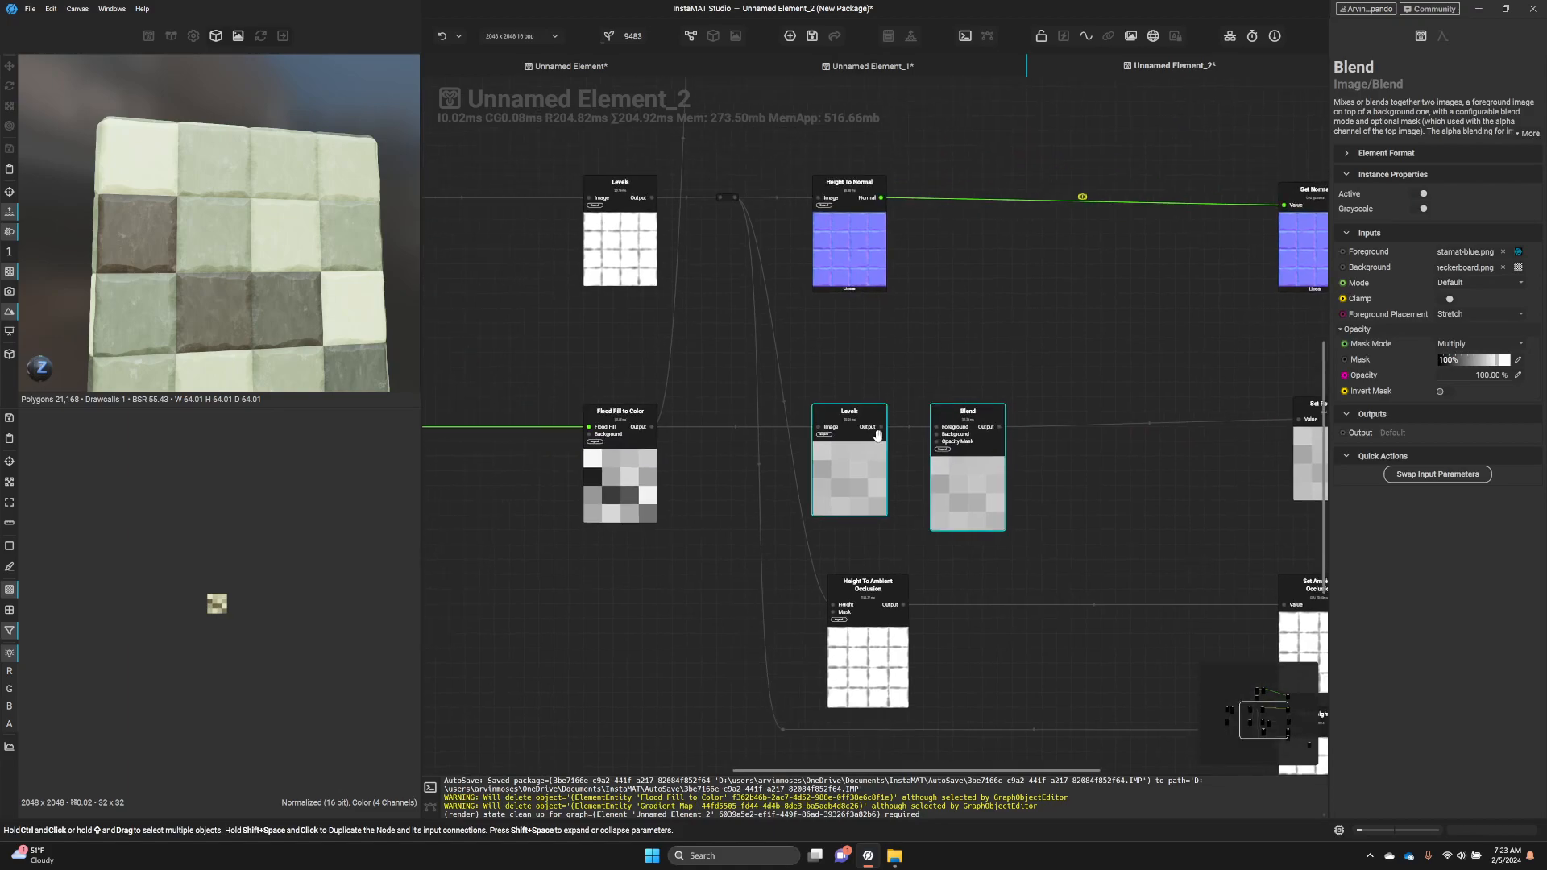
pyautogui.moveTo(882, 431); pyautogui.dragTo(936, 434)
pyautogui.moveTo(936, 434); pyautogui.dragTo(952, 529, button='middle')
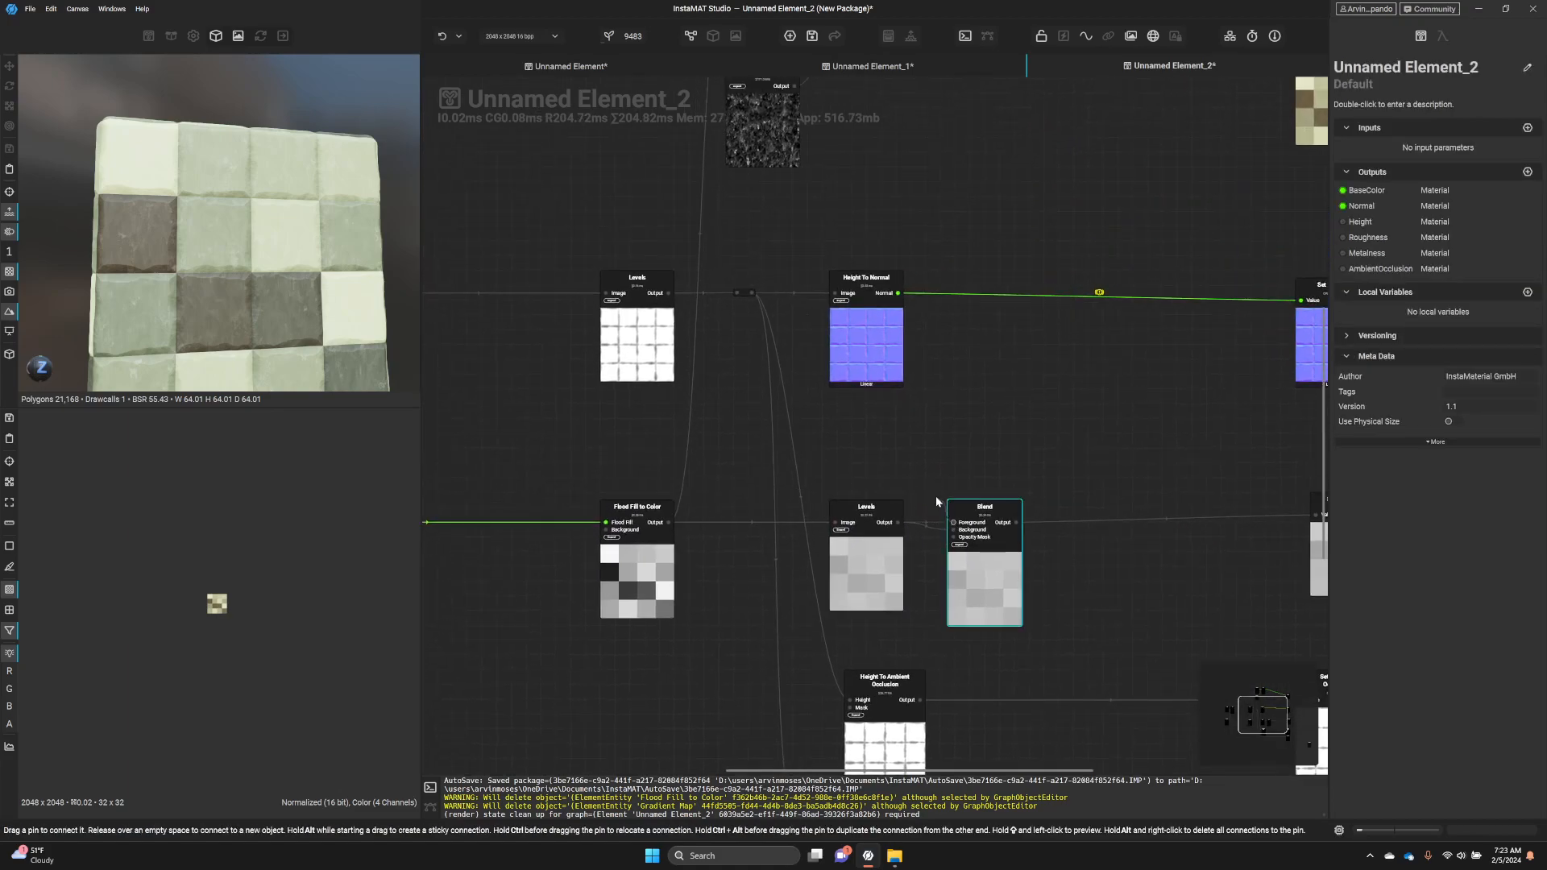
# - Connect the Eroded Moisture output to the roughness Blend's Foreground
pyautogui.moveTo(794, 103); pyautogui.dragTo(794, 138, button='middle')
pyautogui.moveTo(796, 135); pyautogui.dragTo(952, 564)
pyautogui.moveTo(1053, 431); pyautogui.dragTo(1043, 371, button='middle')
# - Add a reroute point level with the Eroded Moisture output on its roughness connection, and move the Blend closer to Set Roughness
pyautogui.click(839, 206)
pyautogui.moveTo(839, 207); pyautogui.dragTo(858, 293, button='middle')
pyautogui.moveTo(858, 290); pyautogui.dragTo(961, 182)
pyautogui.click(1025, 636)
pyautogui.moveTo(989, 644); pyautogui.dragTo(1128, 626)
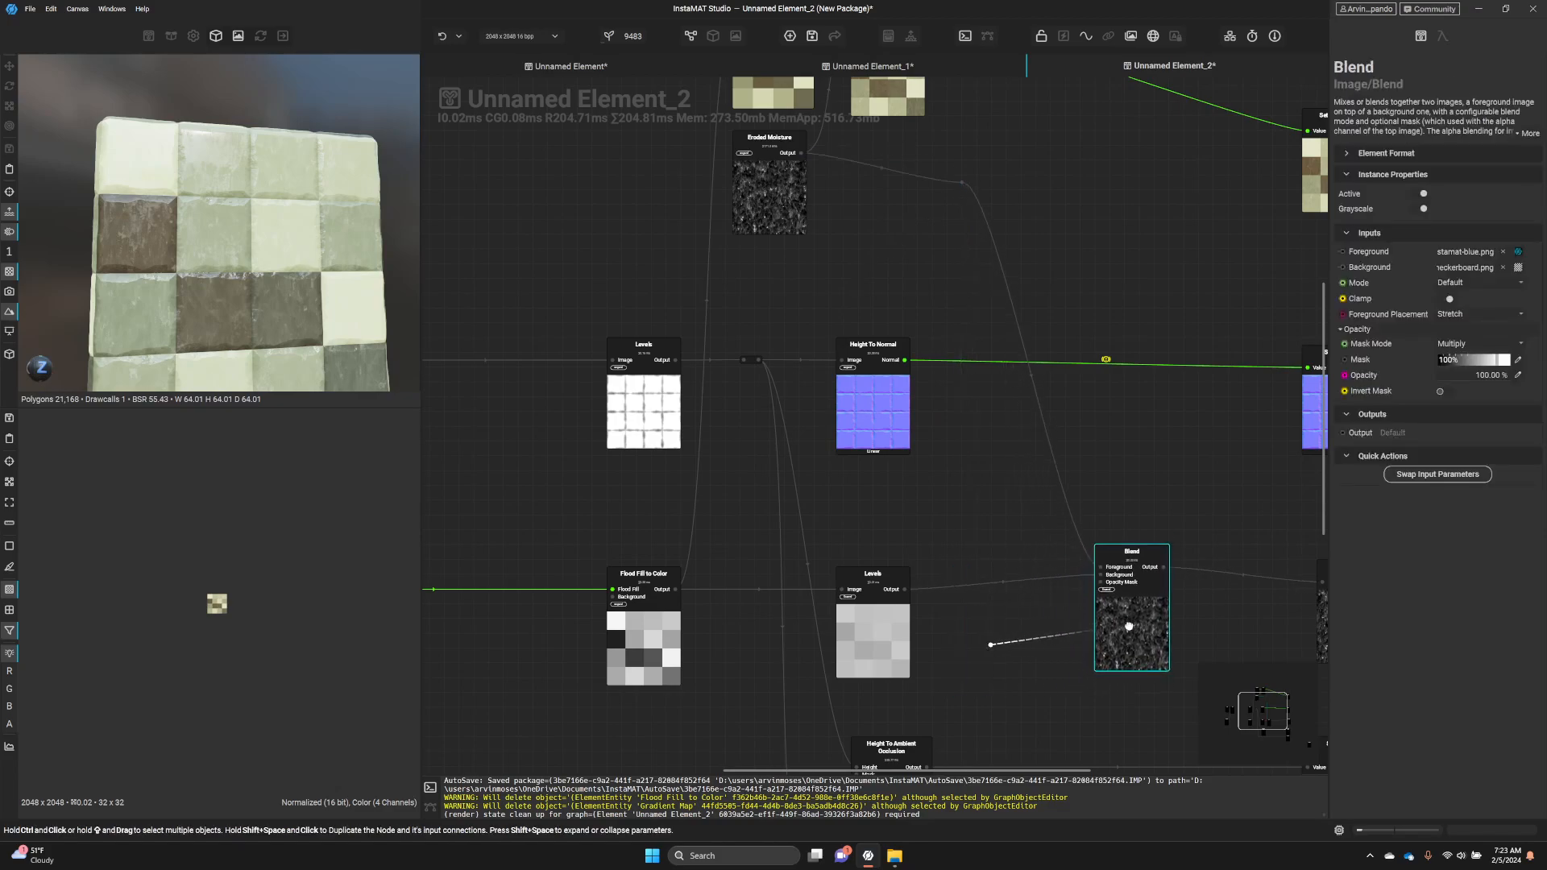
pyautogui.scroll(5, 887, 269)
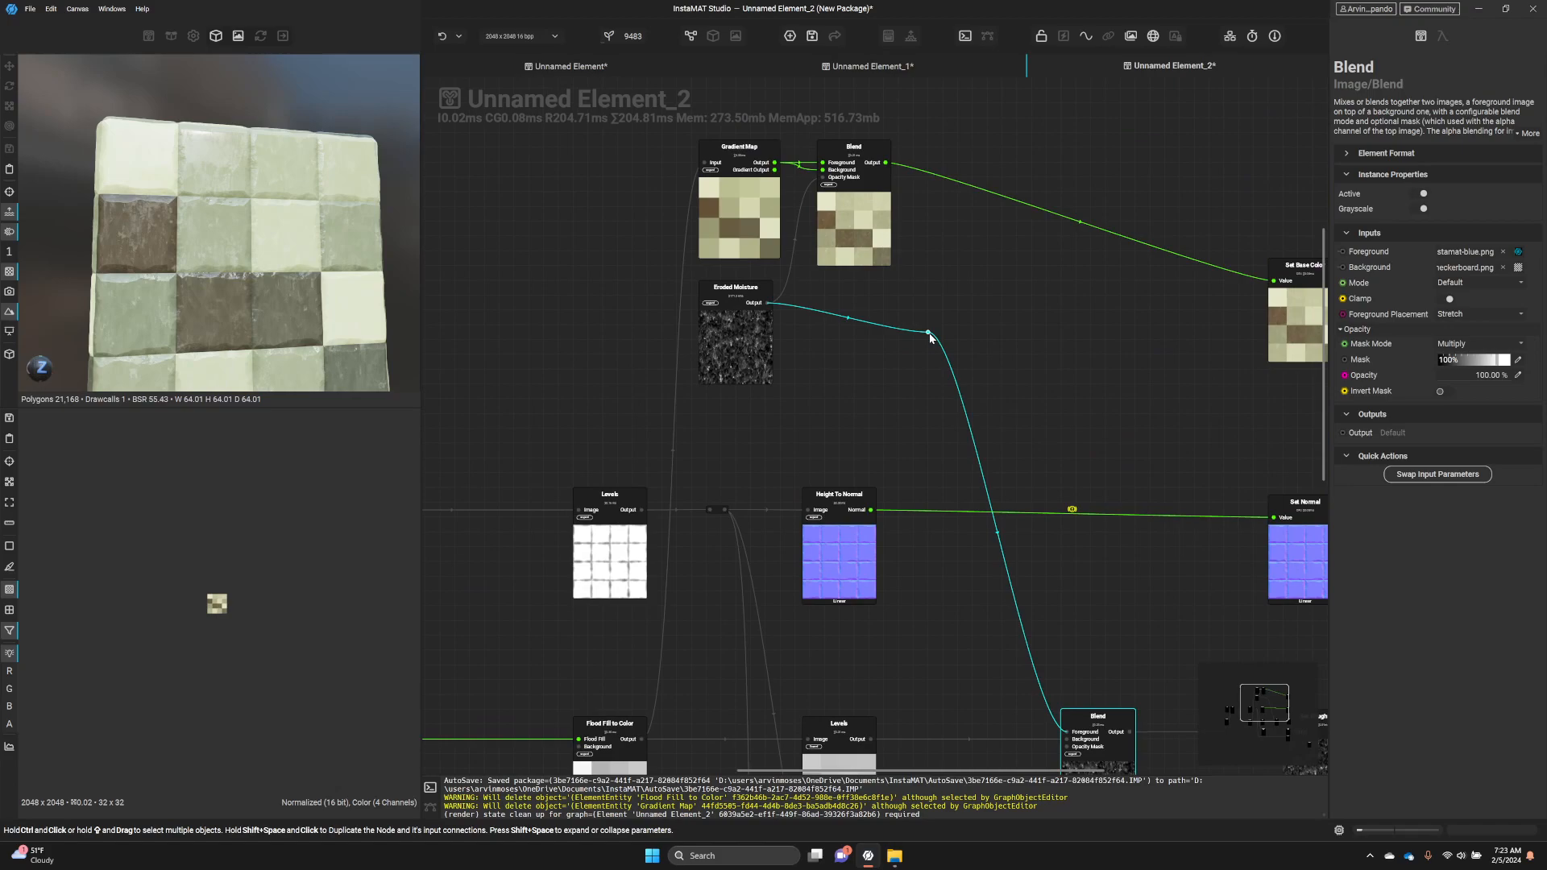
pyautogui.moveTo(930, 334); pyautogui.dragTo(931, 306)
pyautogui.scroll(-5, 940, 390)
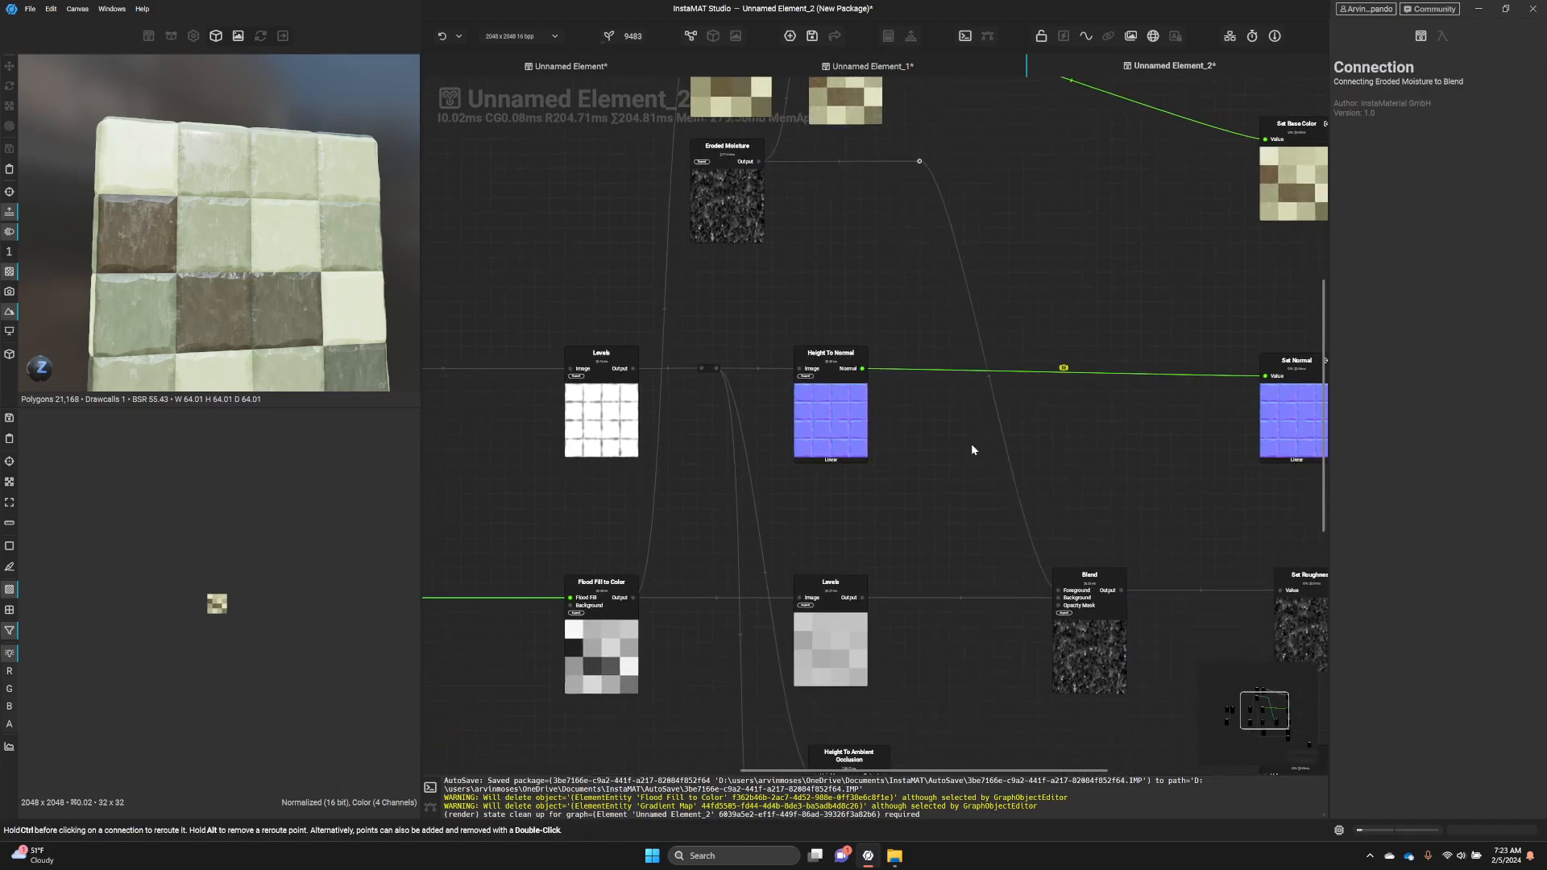
# - Set the roughness Blend's mode to Add with 15.08% opacity and inspect the surface on the 3D preview cube
pyautogui.click(1089, 645)
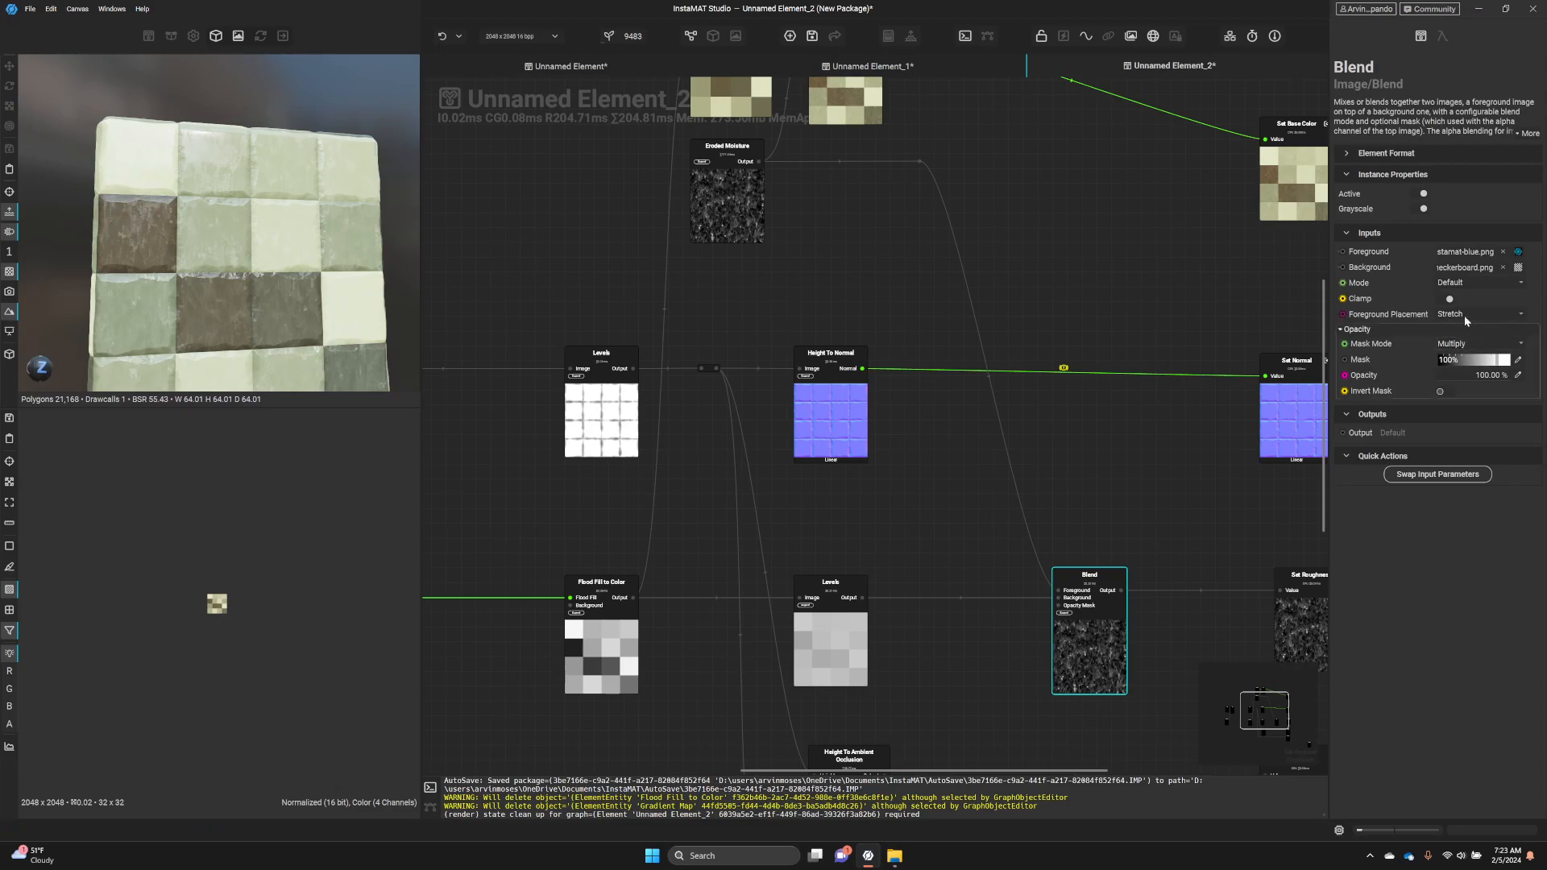
pyautogui.click(1468, 282)
pyautogui.click(1461, 312)
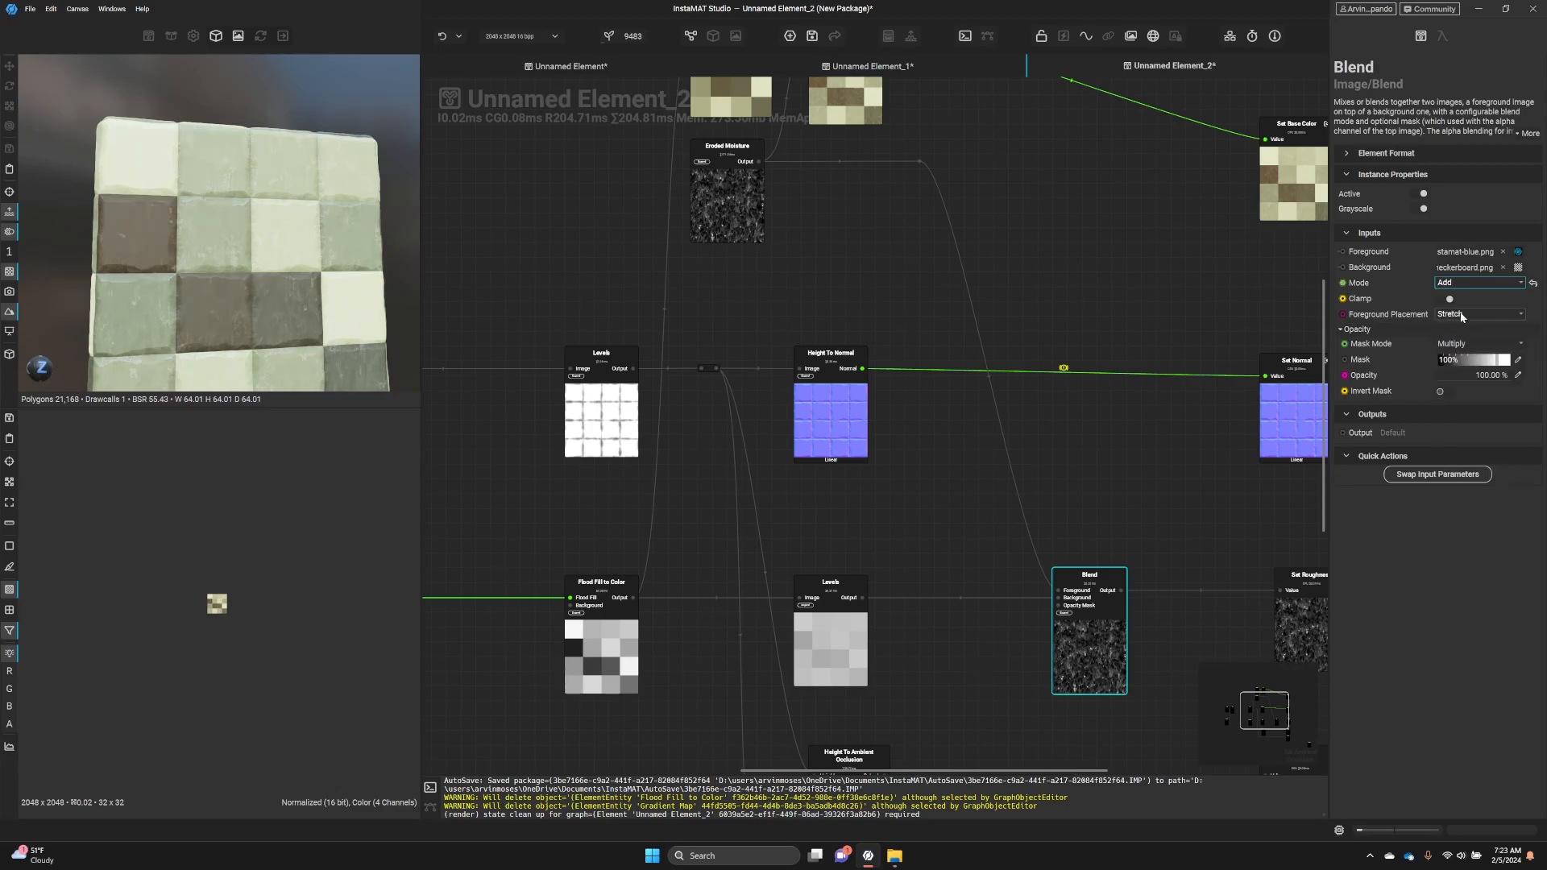
pyautogui.moveTo(1450, 375)
pyautogui.mouseDown()
pyautogui.moveTo(1421, 378)
pyautogui.moveTo(1449, 382)
pyautogui.mouseUp()
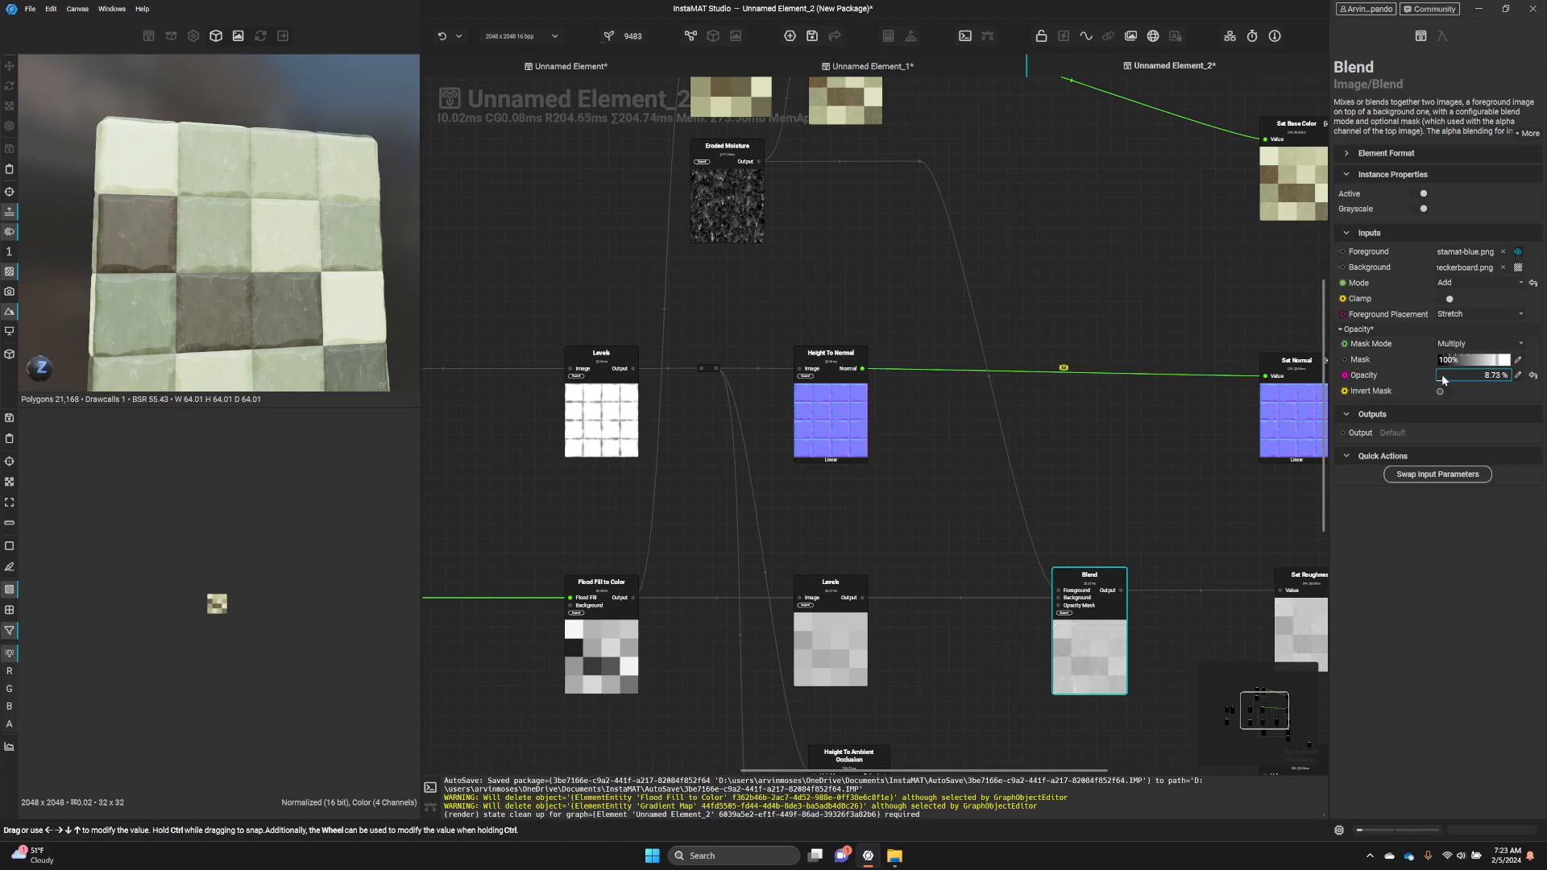
pyautogui.moveTo(121, 204); pyautogui.dragTo(326, 264)
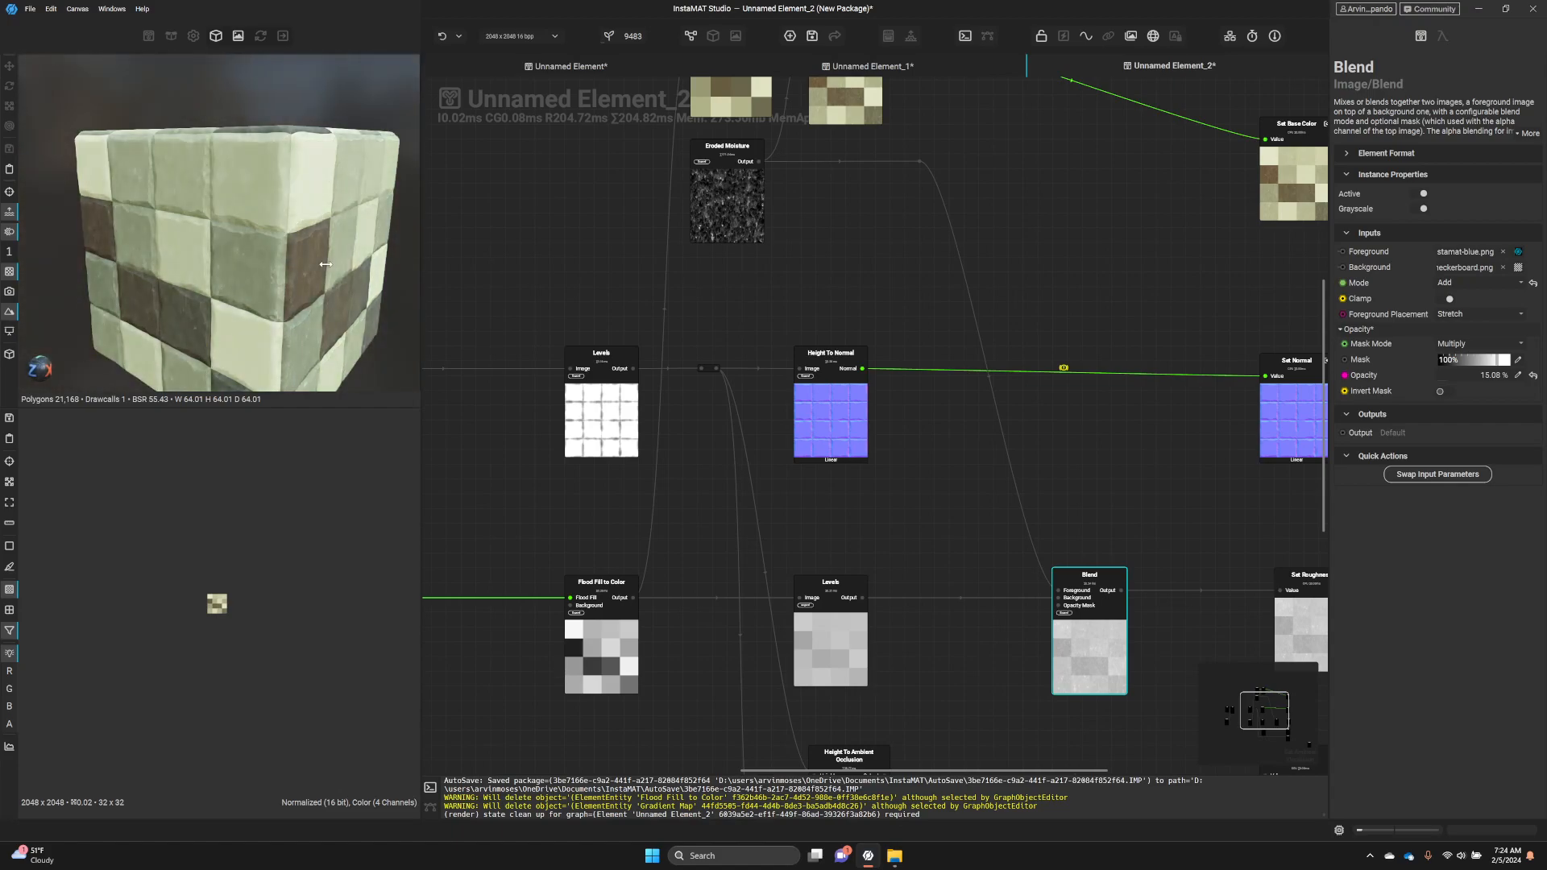
pyautogui.moveTo(234, 297); pyautogui.dragTo(324, 300)
pyautogui.moveTo(324, 300); pyautogui.dragTo(261, 271, button='middle')
pyautogui.moveTo(291, 294); pyautogui.dragTo(132, 279)
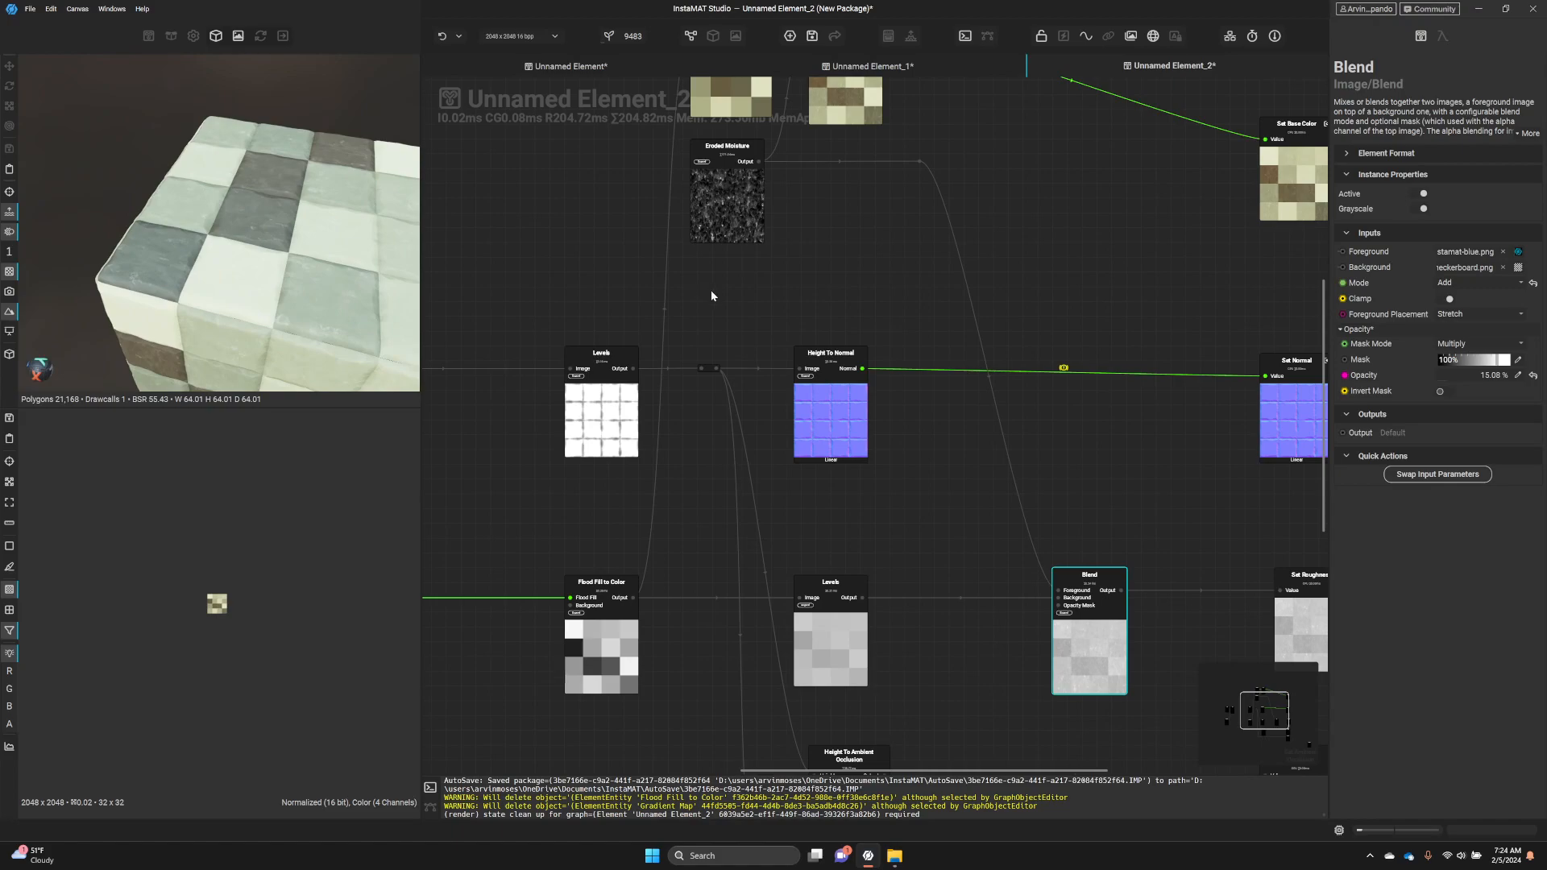